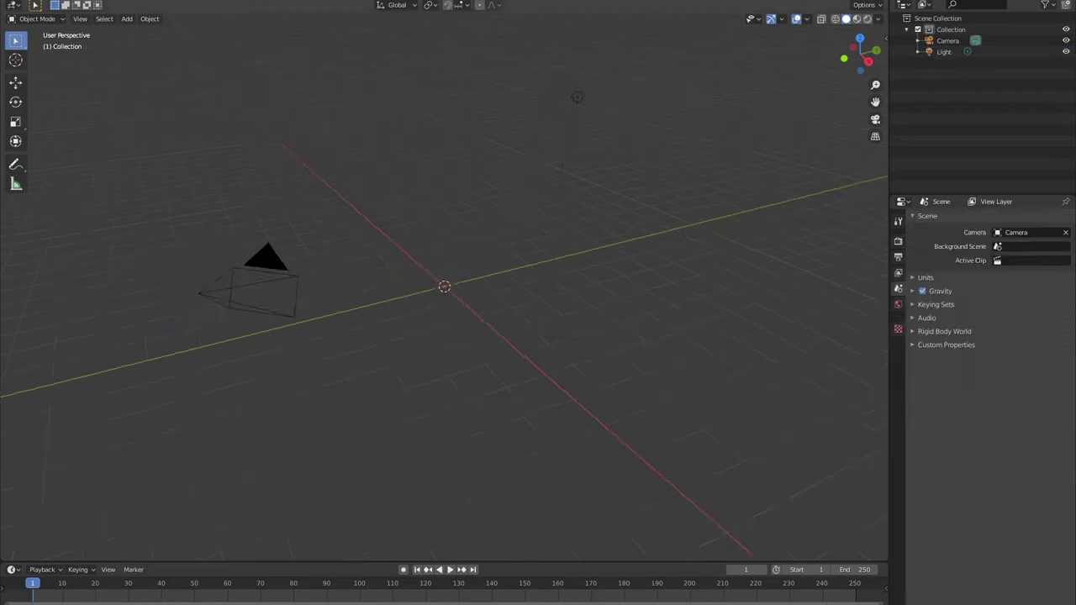
Replace the default cube with a cylinder and rotate it 90° on Y.
{"action": "left_click", "coordinate": [240, 90]}
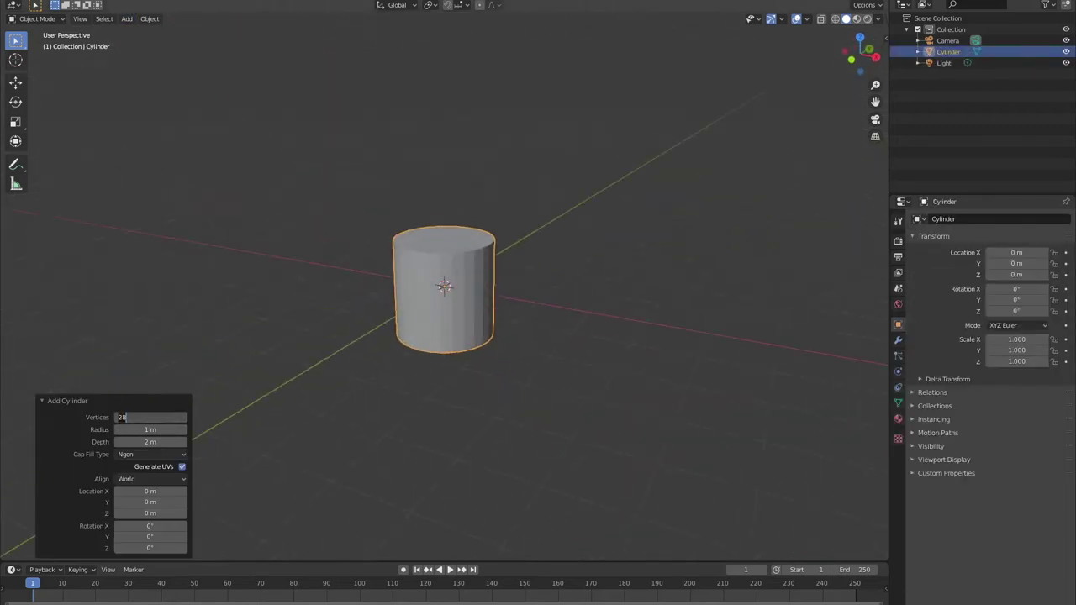
{"action": "middle_click_drag", "start_coordinate": [618, 253], "coordinate": [639, 277]}
{"action": "key", "text": "n"}
{"action": "key", "text": "n"}
{"action": "key", "text": "r"}
{"action": "key", "text": "r"}
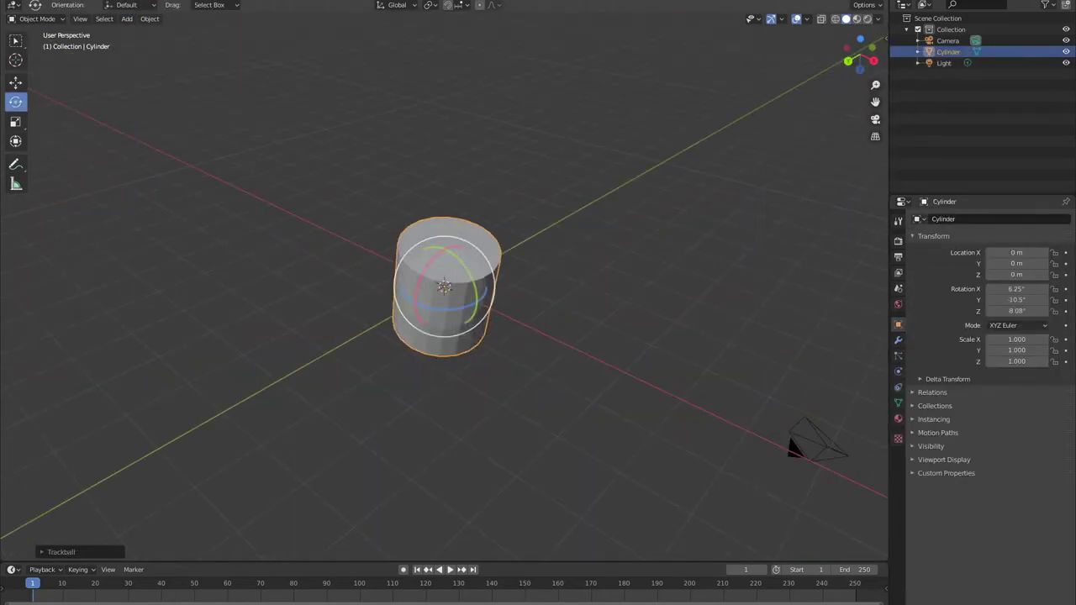
Flatten the cylinder's side faces into straight chest sides in Edit Mode.
{"action": "key", "text": "Tab"}
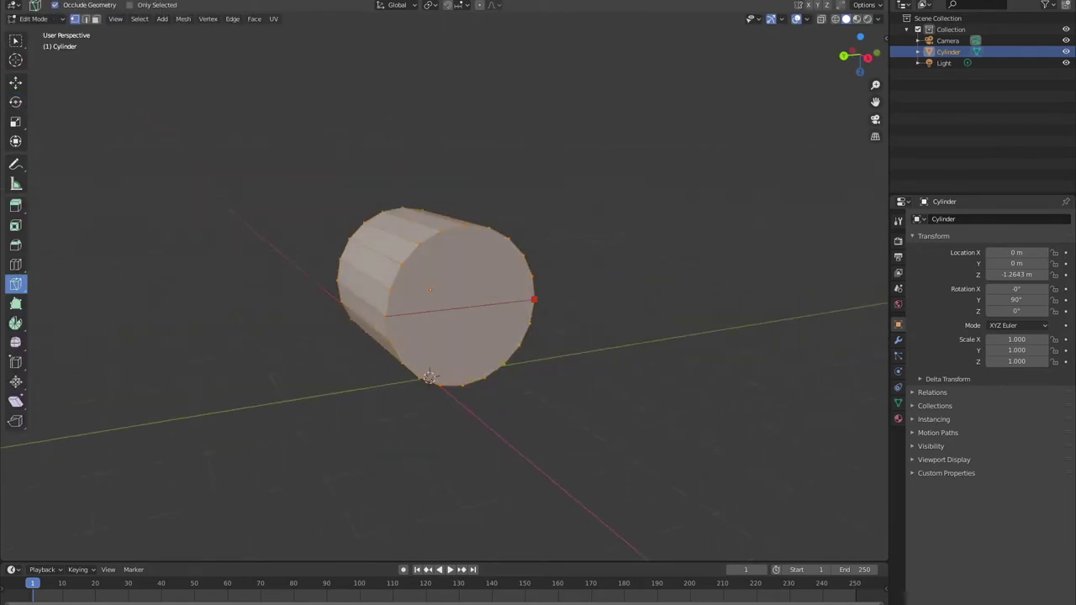
{"action": "middle_click_drag", "start_coordinate": [445, 295], "coordinate": [522, 294]}
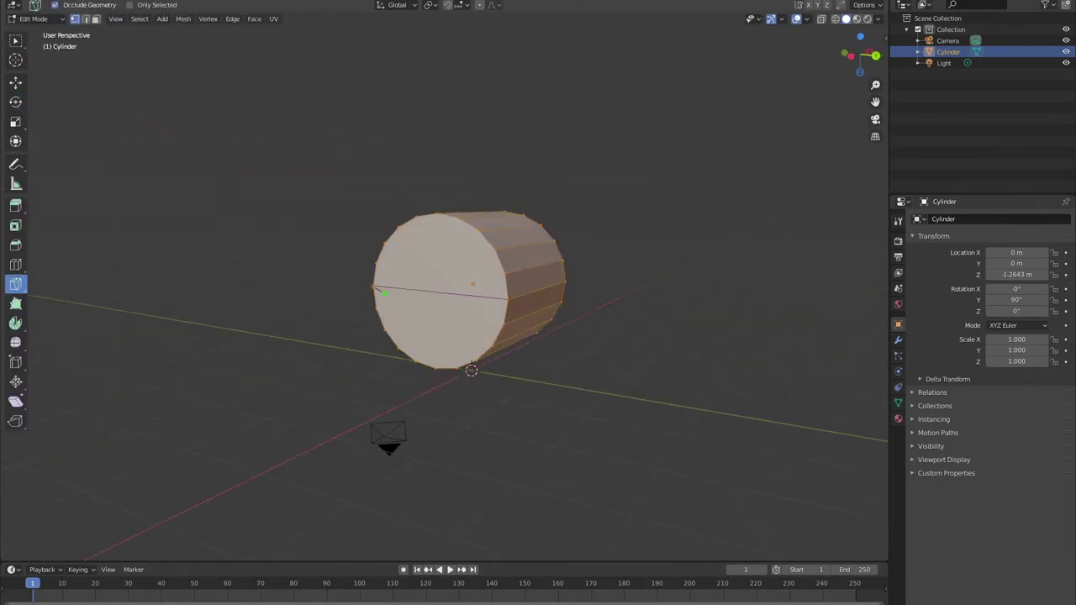
{"action": "mouse_move", "coordinate": [446, 294]}
{"action": "middle_mouse_down"}
{"action": "mouse_move", "coordinate": [505, 286]}
{"action": "mouse_move", "coordinate": [521, 252]}
{"action": "middle_mouse_up"}
{"action": "key", "text": "w"}
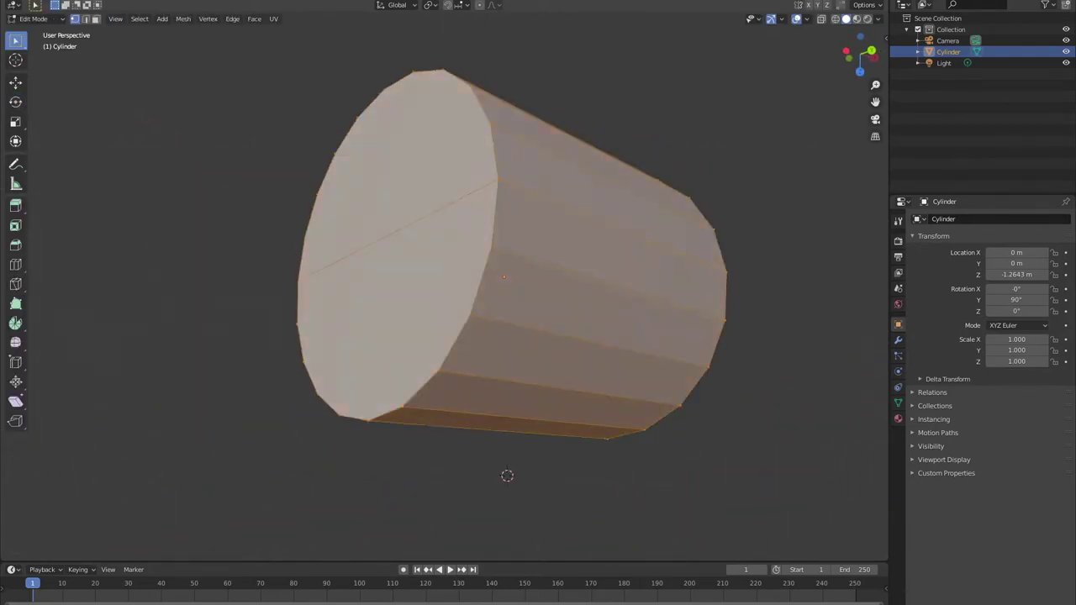
{"action": "key", "text": "3"}
{"action": "mouse_move", "coordinate": [446, 294]}
{"action": "middle_mouse_down"}
{"action": "mouse_move", "coordinate": [479, 269]}
{"action": "mouse_move", "coordinate": [505, 218]}
{"action": "mouse_move", "coordinate": [505, 235]}
{"action": "middle_mouse_up"}
{"action": "key", "text": "2"}
{"action": "key", "text": "shift+space"}
{"action": "key", "text": "e"}
{"action": "mouse_move", "coordinate": [471, 336]}
{"action": "middle_mouse_down"}
{"action": "mouse_move", "coordinate": [504, 319]}
{"action": "mouse_move", "coordinate": [488, 336]}
{"action": "mouse_move", "coordinate": [471, 319]}
{"action": "mouse_move", "coordinate": [437, 337]}
{"action": "middle_mouse_up"}
{"action": "key", "text": "Tab"}
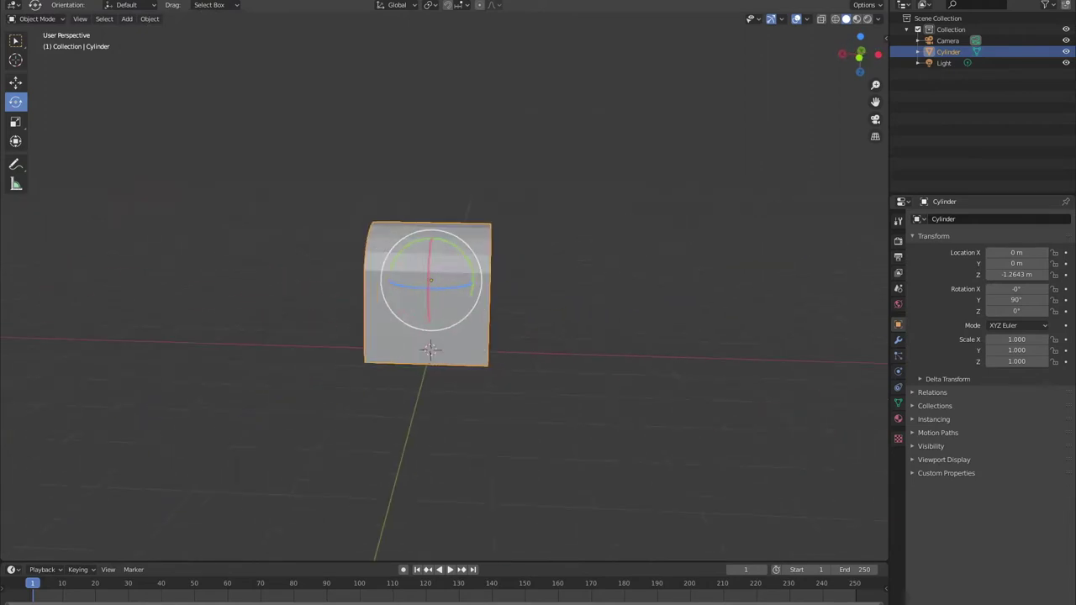
Scale the chest body to Y 0.884 and Z 1.238.
{"action": "left_click_drag", "start_coordinate": [431, 324], "coordinate": [430, 345]}
{"action": "middle_click_drag", "start_coordinate": [430, 345], "coordinate": [464, 353]}
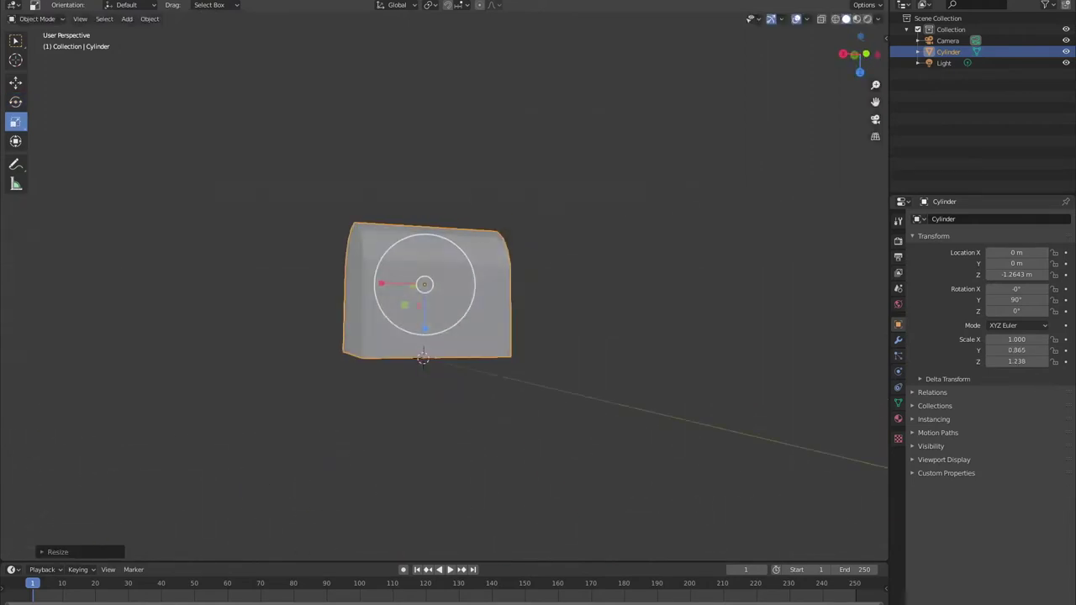
{"action": "key", "text": "ctrl+z"}
{"action": "middle_click_drag", "start_coordinate": [421, 295], "coordinate": [505, 269]}
Separate the rounded end caps into their own object, Cylinder.001.
{"action": "key", "text": "Tab"}
{"action": "key", "text": "shift+space"}
{"action": "key", "text": "g"}
{"action": "mouse_move", "coordinate": [504, 336]}
{"action": "middle_mouse_down"}
{"action": "mouse_move", "coordinate": [386, 336]}
{"action": "mouse_move", "coordinate": [336, 320]}
{"action": "middle_mouse_up"}
{"action": "key", "text": "Tab"}
Hide the separated end caps and split the workspace into two viewports.
{"action": "key", "text": "Tab"}
{"action": "left_click", "coordinate": [182, 18]}
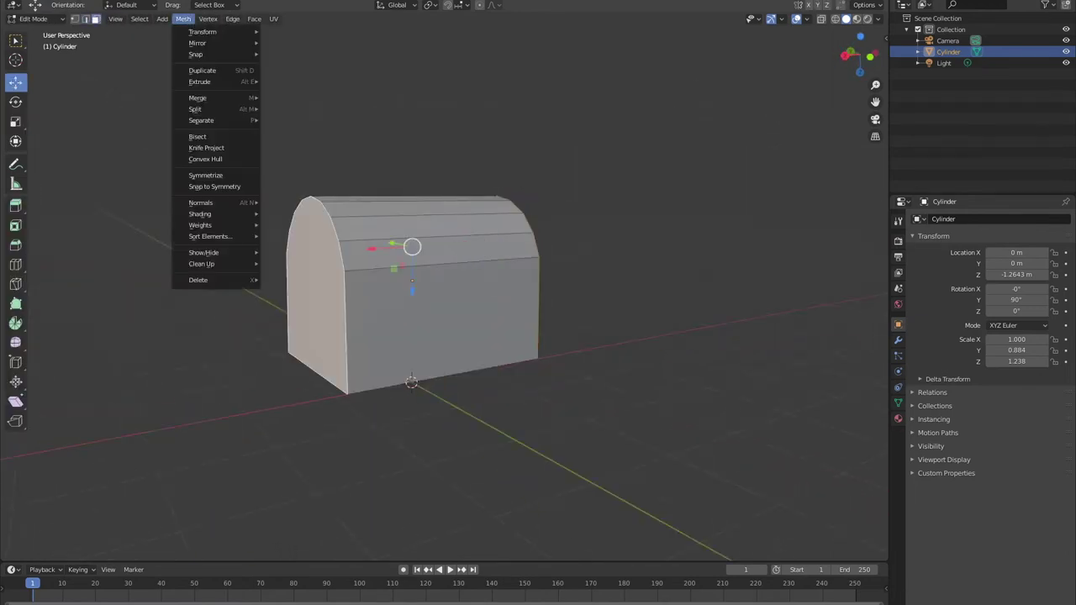
{"action": "left_click", "coordinate": [286, 120]}
{"action": "middle_click_drag", "start_coordinate": [420, 336], "coordinate": [319, 336]}
{"action": "left_click", "coordinate": [1066, 63]}
{"action": "middle_click_drag", "start_coordinate": [504, 337], "coordinate": [403, 336]}
{"action": "key", "text": "Tab"}
{"action": "left_click", "coordinate": [12, 18]}
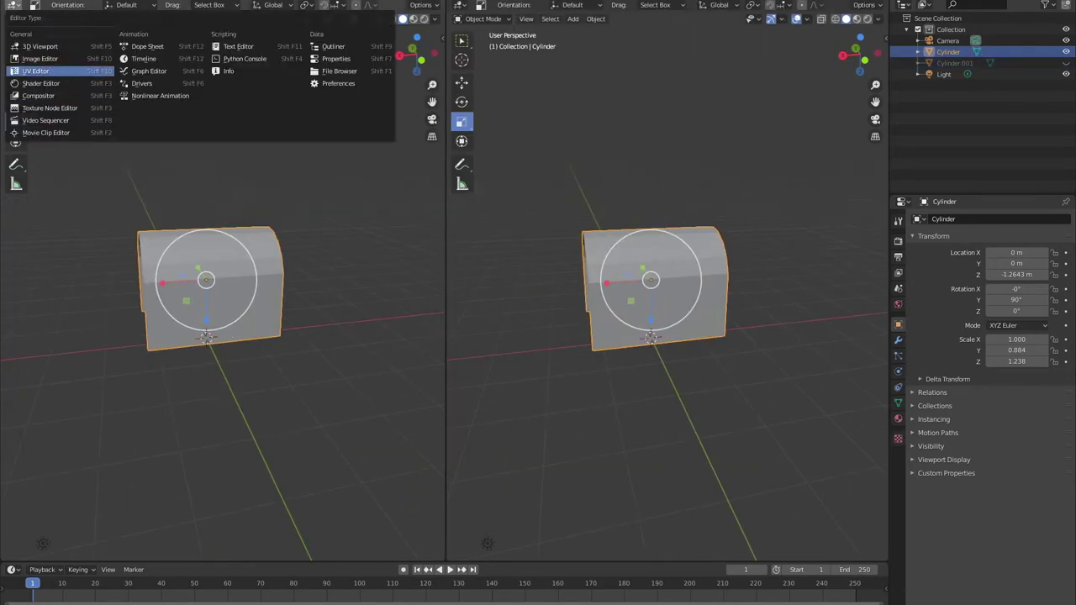
Make the left area a UV Editor, isolate the ring handle, and delete its unwanted faces.
{"action": "left_click", "coordinate": [36, 71]}
{"action": "key", "text": "Tab"}
{"action": "middle_click_drag", "start_coordinate": [672, 378], "coordinate": [571, 370]}
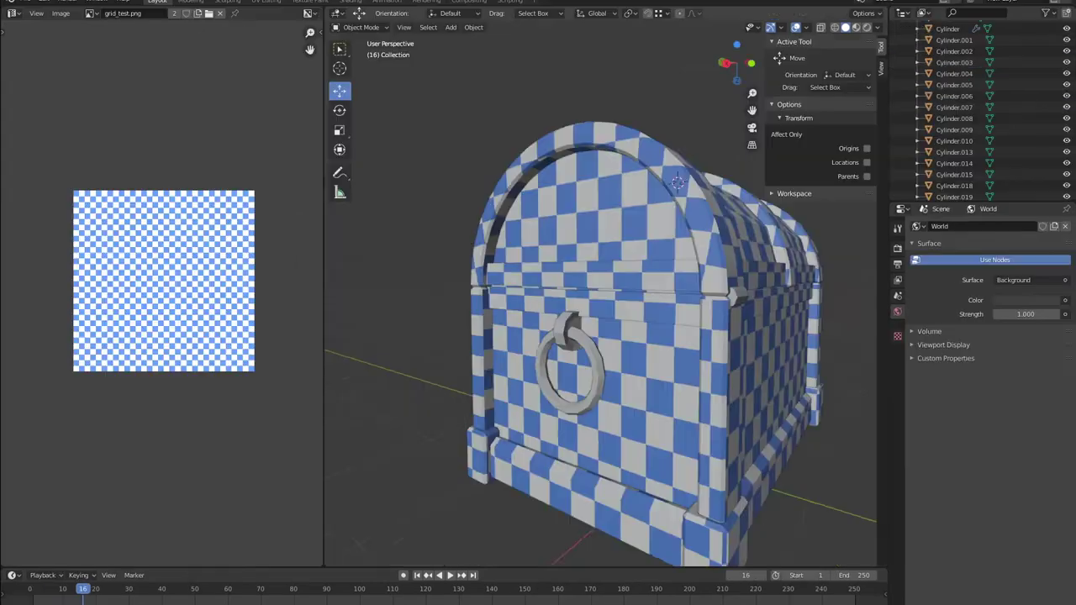
{"action": "key", "text": "KP_Divide"}
{"action": "key", "text": "Tab"}
{"action": "key", "text": "x"}
{"action": "left_click", "coordinate": [454, 365]}
{"action": "middle_click_drag", "start_coordinate": [454, 365], "coordinate": [546, 357]}
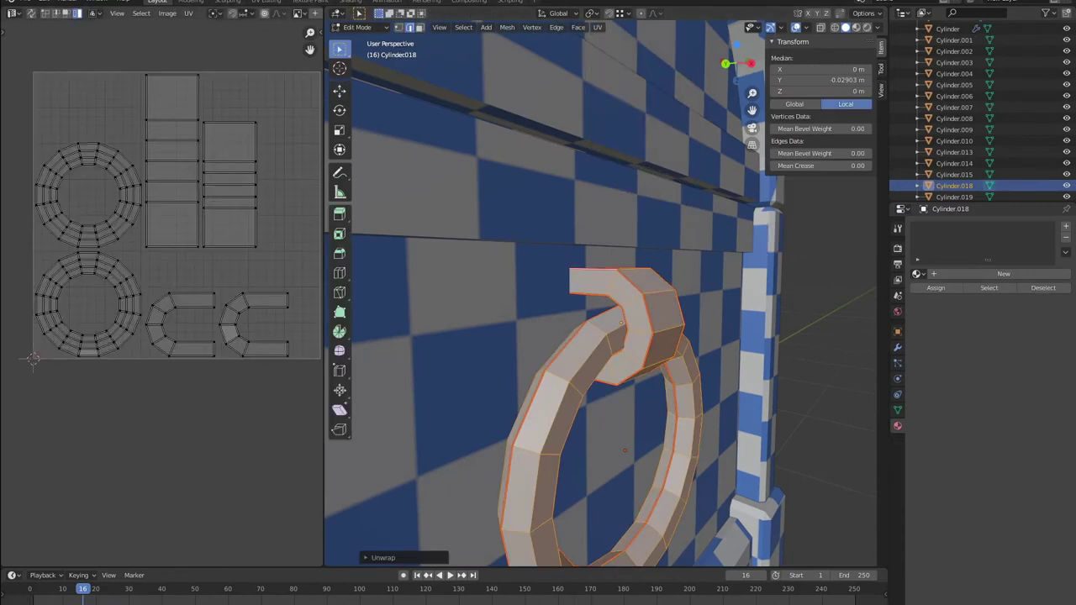
Move the ring handle's UV islands and scale them down inside the texture square.
{"action": "key", "text": "g"}
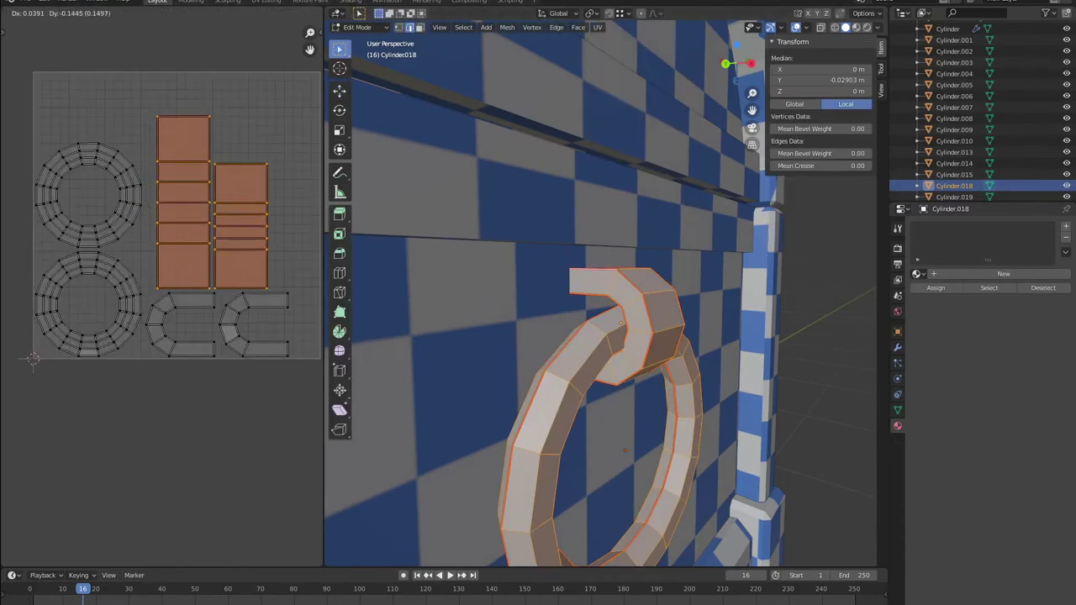
{"action": "scroll", "coordinate": [159, 218], "scroll_direction": "down", "scroll_amount": 3}
{"action": "scroll", "coordinate": [159, 219], "scroll_direction": "up", "scroll_amount": 4}
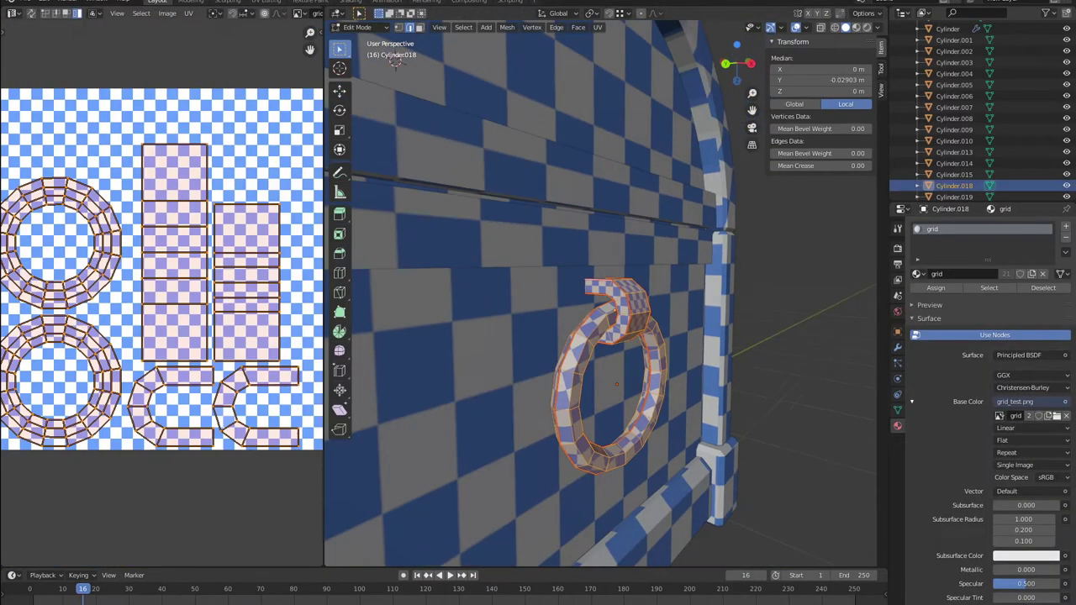
{"action": "scroll", "coordinate": [204, 355], "scroll_direction": "down", "scroll_amount": 2}
{"action": "key", "text": "s"}
{"action": "left_click", "coordinate": [204, 355]}
{"action": "scroll", "coordinate": [205, 356], "scroll_direction": "up", "scroll_amount": 2}
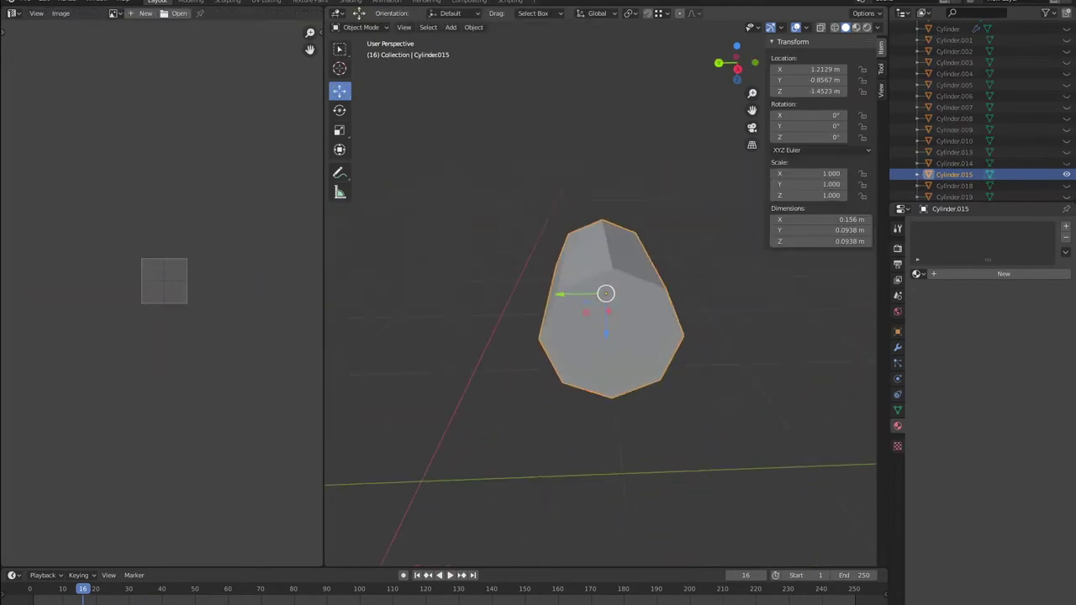
Exit local view, isolate the small hinge cylinder, and shrink its UV island.
{"action": "key", "text": "KP_Divide"}
{"action": "middle_click_drag", "start_coordinate": [566, 205], "coordinate": [547, 212]}
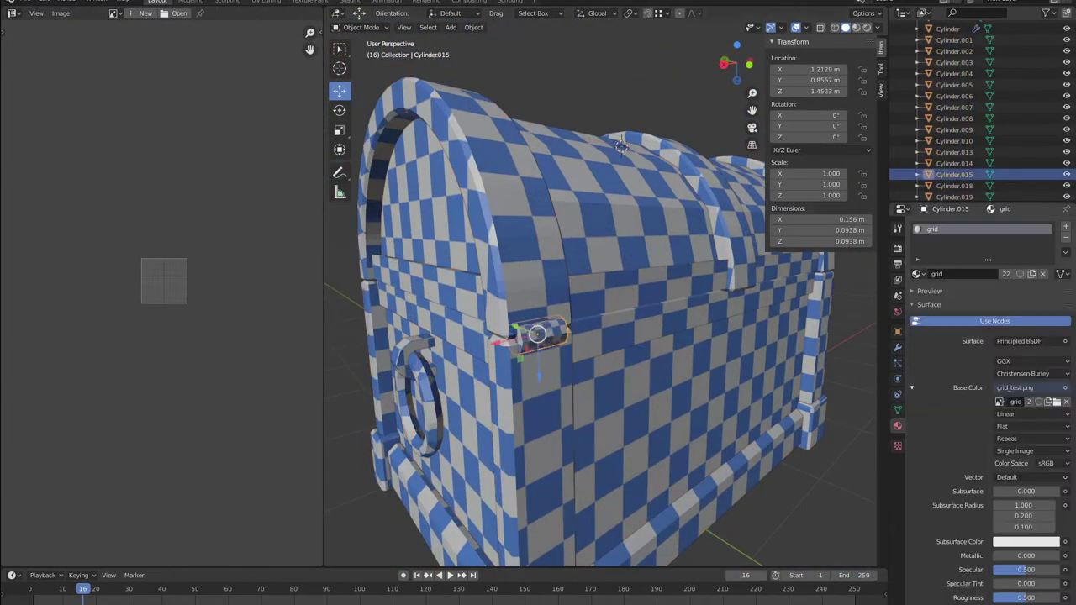
{"action": "key", "text": "KP_Divide"}
{"action": "key", "text": "s"}
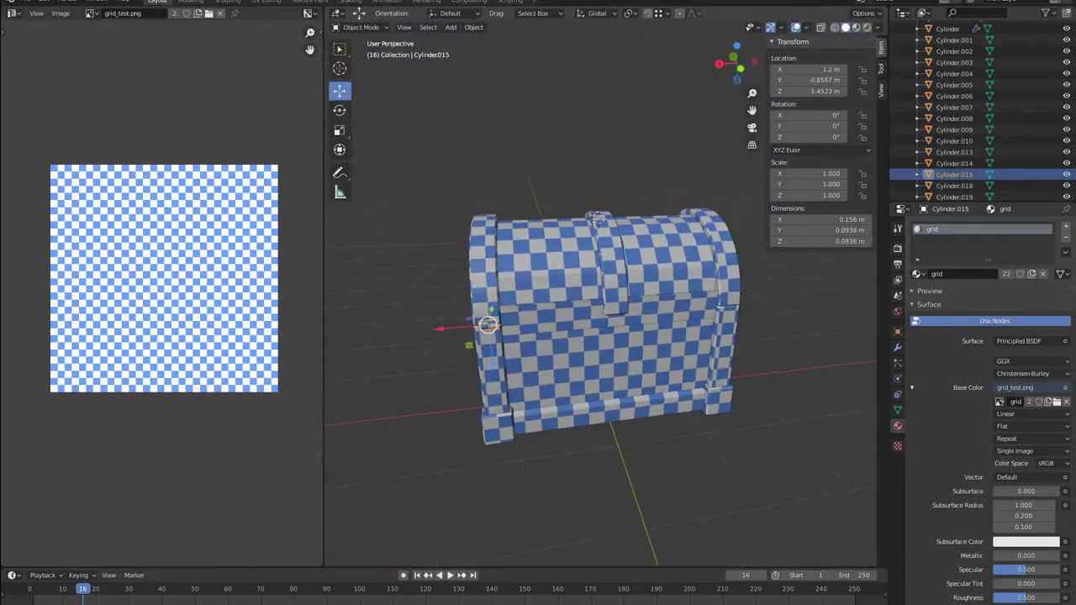
Duplicate a hinge cylinder and move the copy to Location X 1.2 m.
{"action": "left_click", "coordinate": [473, 27]}
{"action": "left_click", "coordinate": [721, 307]}
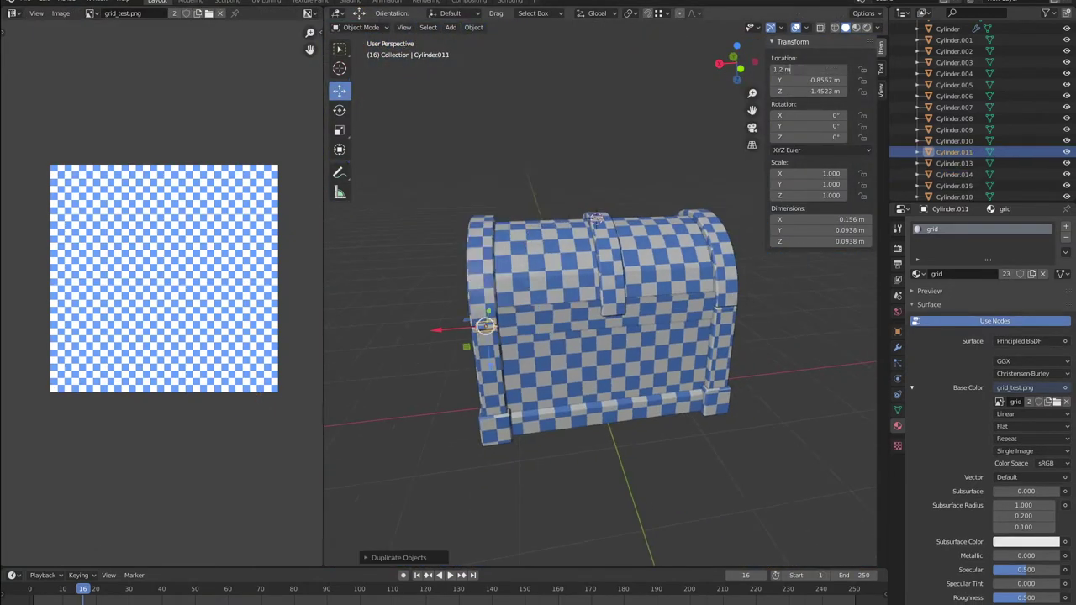
{"action": "key", "text": "Tab"}
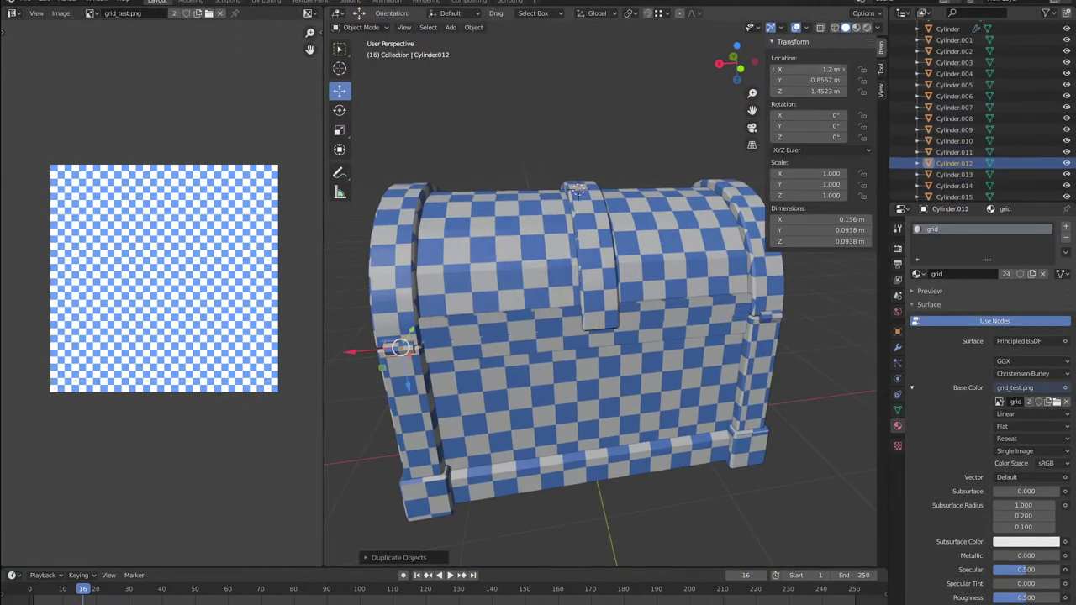
{"action": "scroll", "coordinate": [602, 303], "scroll_direction": "up", "scroll_amount": 5}
{"action": "key", "text": "g"}
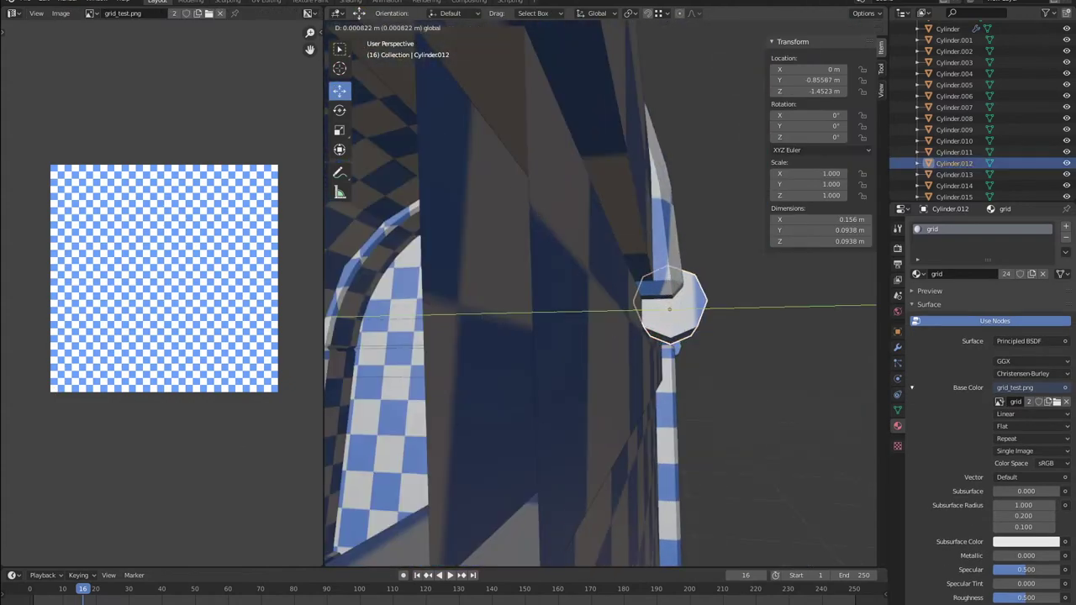
{"action": "key", "text": "Return"}
Join a bottom corner foot and a side piece into one object.
{"action": "mouse_move", "coordinate": [588, 336]}
{"action": "middle_mouse_down"}
{"action": "mouse_move", "coordinate": [590, 202]}
{"action": "mouse_move", "coordinate": [672, 471]}
{"action": "middle_mouse_up"}
{"action": "left_click", "coordinate": [661, 484]}
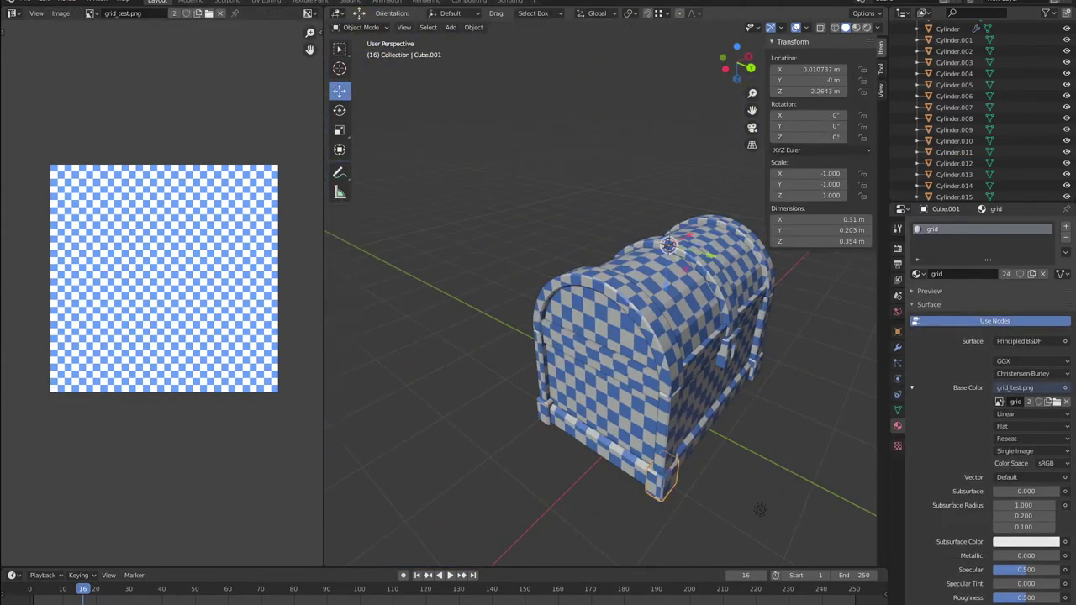
{"action": "left_click", "coordinate": [752, 365]}
{"action": "key", "text": "Tab"}
{"action": "key", "text": "Tab"}
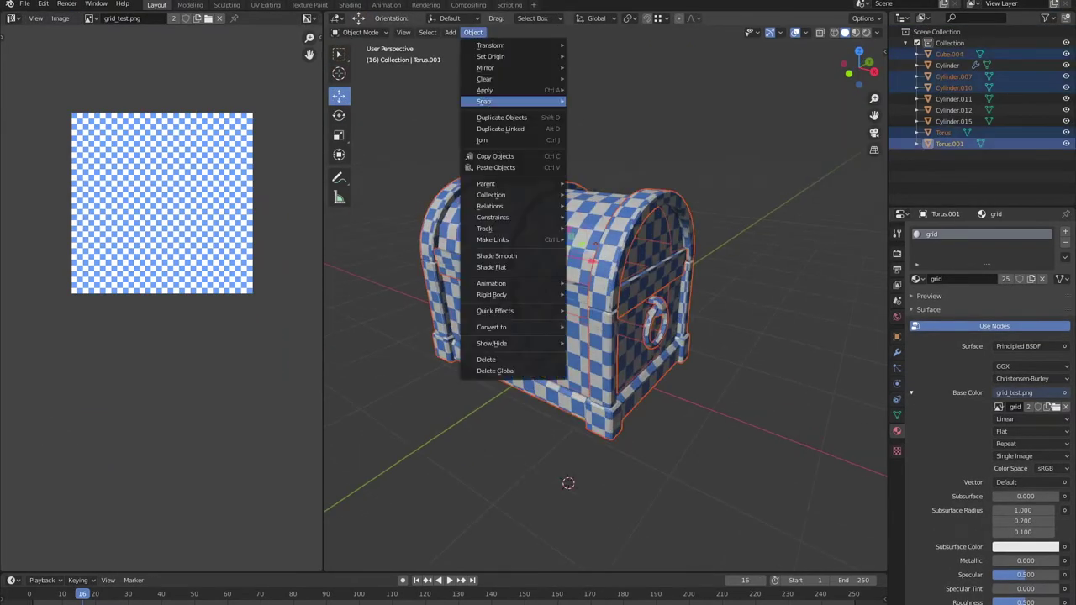
{"action": "left_click", "coordinate": [482, 139]}
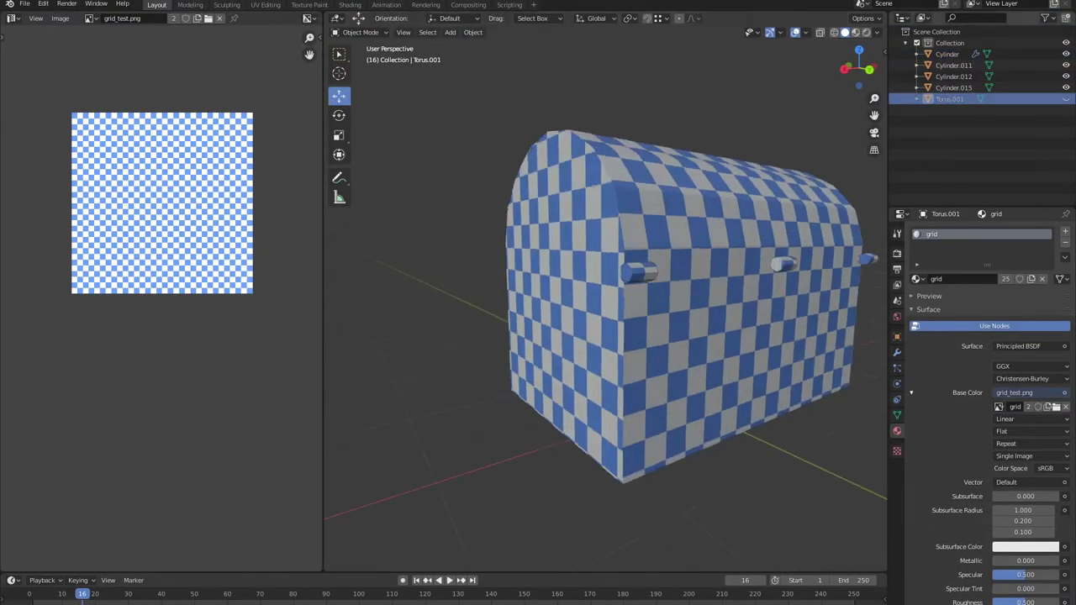
Grow the selection across the side ring parts with Select More.
{"action": "key", "text": "Tab"}
{"action": "scroll", "coordinate": [126, 294], "scroll_direction": "up", "scroll_amount": 1}
{"action": "scroll", "coordinate": [589, 336], "scroll_direction": "up", "scroll_amount": 2}
{"action": "left_click", "coordinate": [516, 325]}
{"action": "left_click", "coordinate": [462, 32]}
{"action": "left_click", "coordinate": [588, 185]}
{"action": "middle_click_drag", "start_coordinate": [588, 336], "coordinate": [504, 336]}
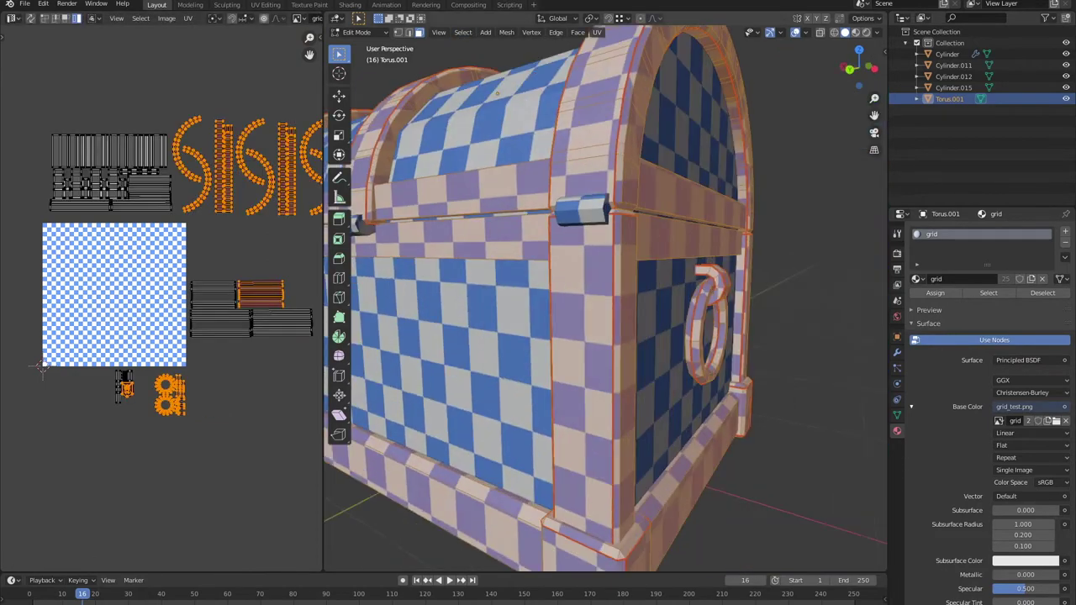
{"action": "left_click", "coordinate": [462, 32]}
{"action": "left_click", "coordinate": [588, 183]}
{"action": "middle_click_drag", "start_coordinate": [588, 336], "coordinate": [454, 336]}
Select the whole chest mesh, then pick the lid object.
{"action": "key", "text": "a"}
{"action": "scroll", "coordinate": [126, 294], "scroll_direction": "up", "scroll_amount": 2}
{"action": "scroll", "coordinate": [11, 384], "scroll_direction": "down", "scroll_amount": 2}
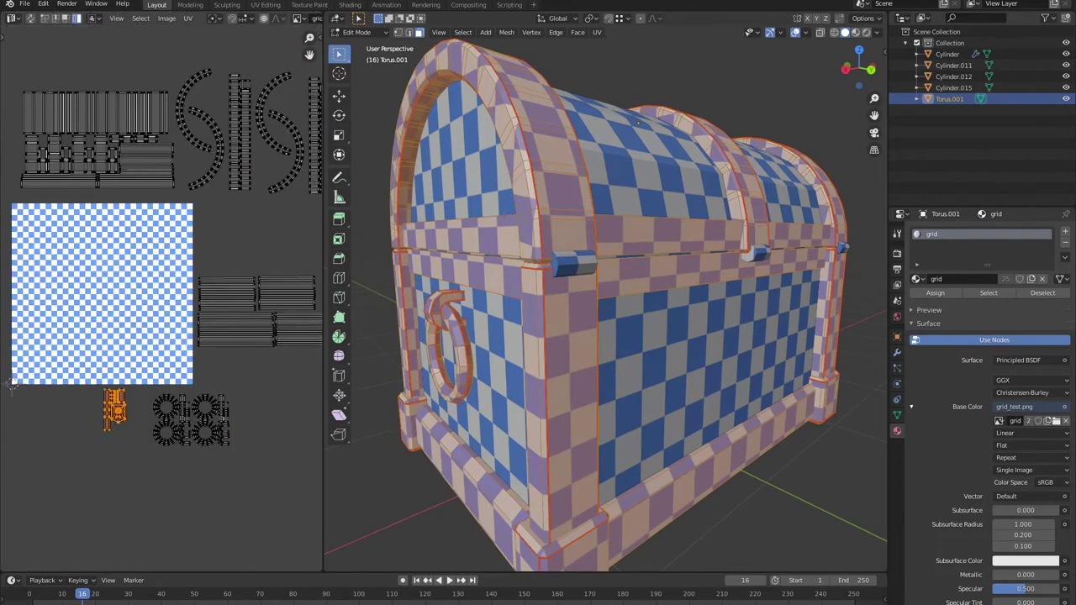
{"action": "scroll", "coordinate": [605, 303], "scroll_direction": "down", "scroll_amount": 3}
{"action": "key", "text": "Tab"}
{"action": "left_click", "coordinate": [590, 281]}
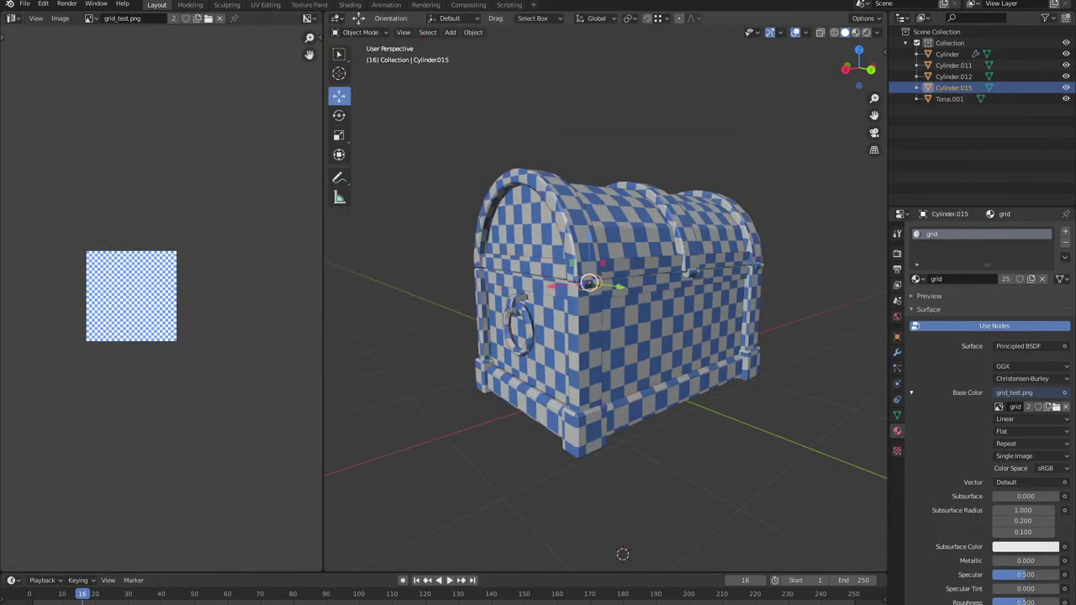
{"action": "key", "text": "Tab"}
{"action": "key", "text": "Tab"}
{"action": "key", "text": "Tab"}
{"action": "key", "text": "Tab"}
{"action": "key", "text": "Tab"}
{"action": "middle_click_drag", "start_coordinate": [606, 302], "coordinate": [538, 294]}
{"action": "key", "text": "Tab"}
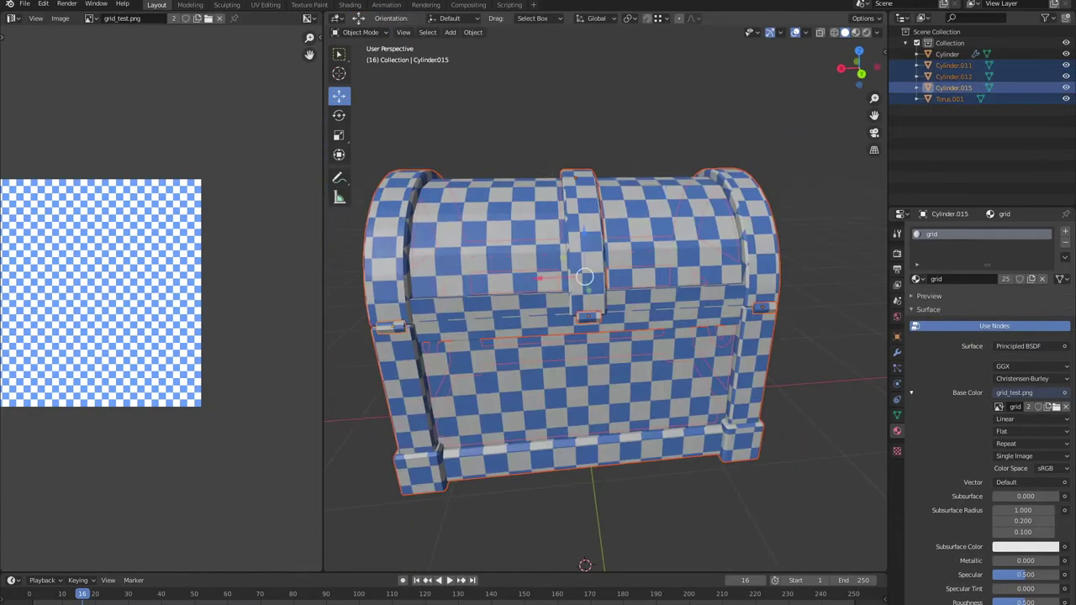
Join the selected metal parts into Cylinder.015 with Ctrl+J.
{"action": "middle_click_drag", "start_coordinate": [585, 565], "coordinate": [538, 504]}
{"action": "key", "text": "Tab"}
{"action": "scroll", "coordinate": [605, 336], "scroll_direction": "up", "scroll_amount": 5}
{"action": "scroll", "coordinate": [605, 302], "scroll_direction": "down", "scroll_amount": 5}
{"action": "middle_click_drag", "start_coordinate": [605, 336], "coordinate": [639, 337]}
{"action": "key", "text": "Tab"}
{"action": "key", "text": "ctrl+j"}
Set the joined object's origin, then hide, reveal and reselect Cylinder.015.
{"action": "left_click", "coordinate": [473, 32]}
{"action": "left_click", "coordinate": [610, 56]}
{"action": "key", "text": "shift+h"}
{"action": "scroll", "coordinate": [599, 240], "scroll_direction": "up", "scroll_amount": 5}
{"action": "scroll", "coordinate": [600, 241], "scroll_direction": "up", "scroll_amount": 3}
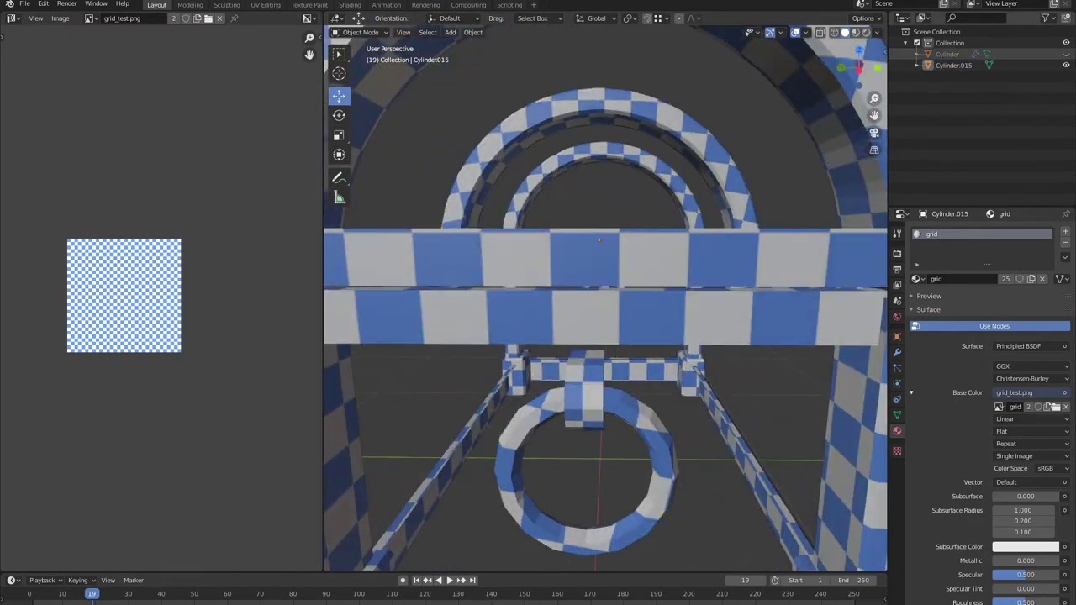
{"action": "key", "text": "alt+h"}
{"action": "left_click", "coordinate": [954, 53]}
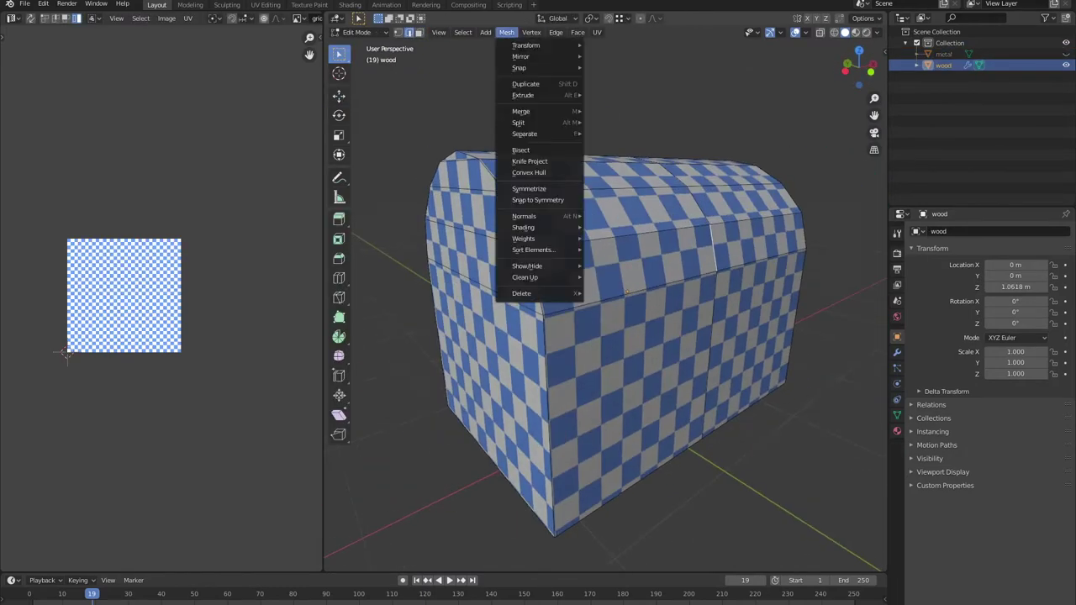
Show the grid-texture material and open the wood part in Edit Mode.
{"action": "key", "text": "x"}
{"action": "key", "text": "Tab"}
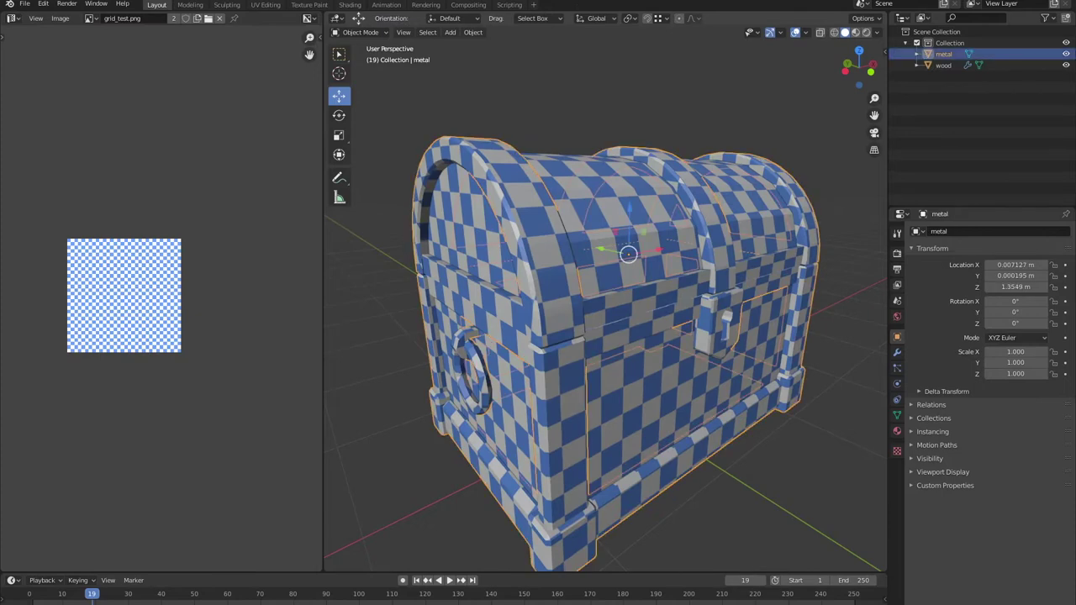
{"action": "left_click", "coordinate": [897, 431]}
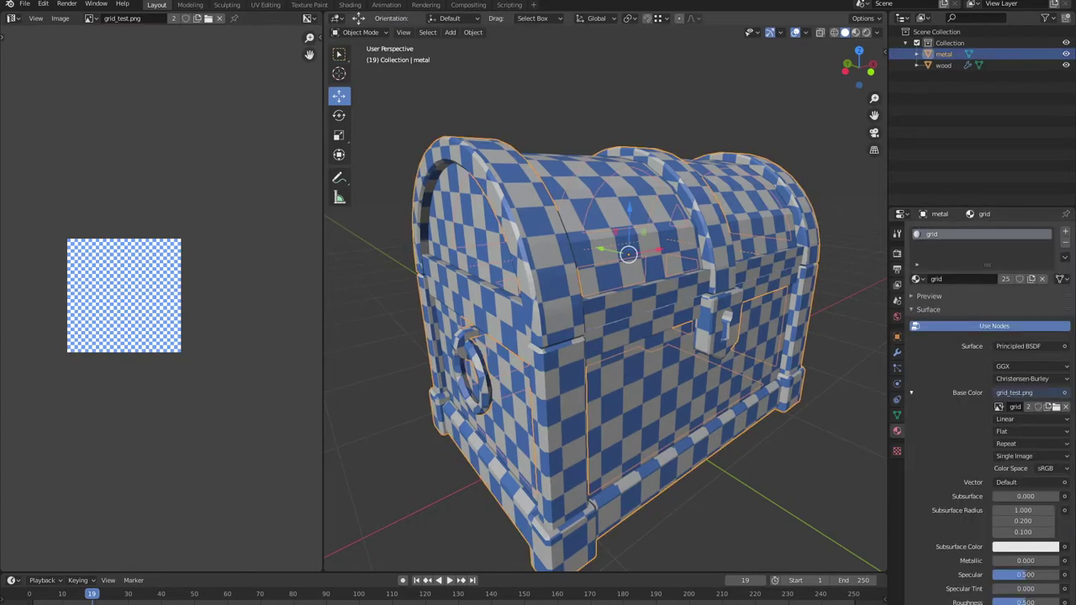
{"action": "left_click", "coordinate": [944, 64]}
{"action": "key", "text": "Tab"}
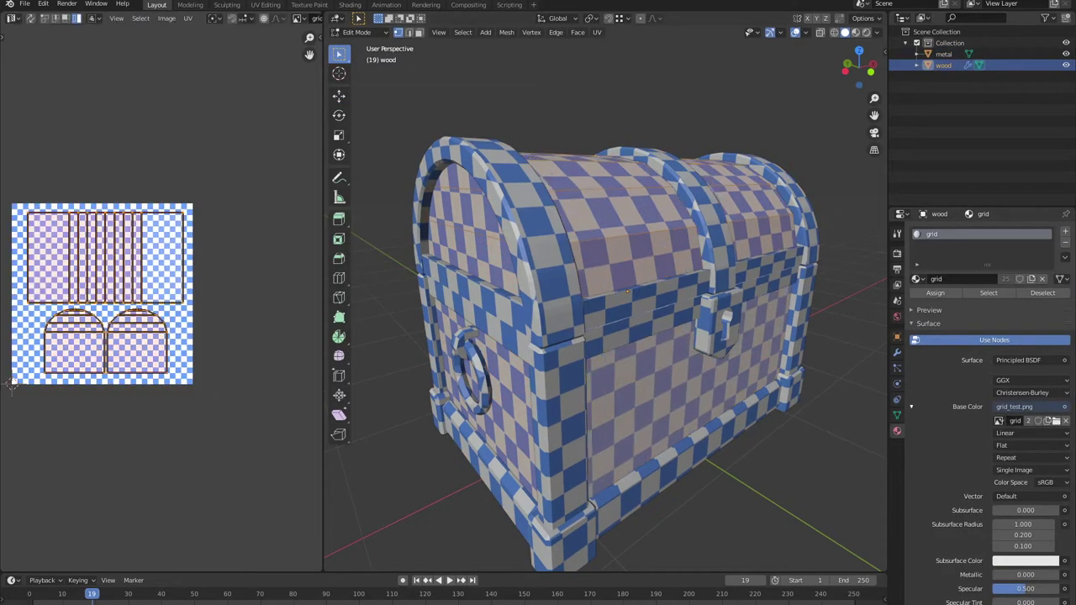
Select the wood's arched end-cap UV islands, then view the metal part's UVs in a wider editor.
{"action": "key", "text": "g"}
{"action": "left_click_drag", "start_coordinate": [33, 332], "coordinate": [199, 391]}
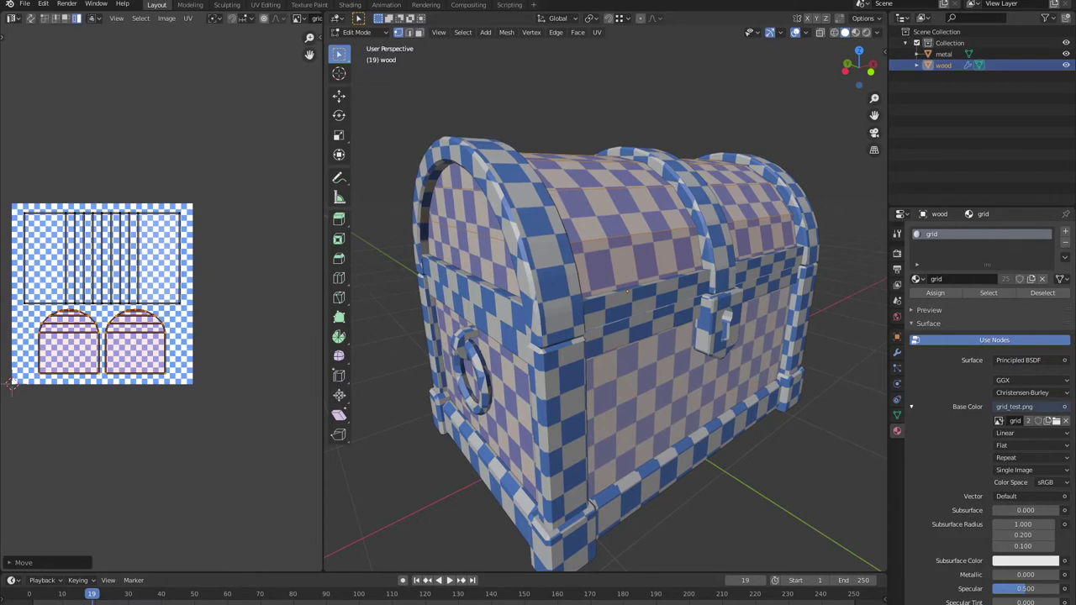
{"action": "left_click", "coordinate": [944, 54]}
{"action": "left_click_drag", "start_coordinate": [324, 294], "coordinate": [430, 294]}
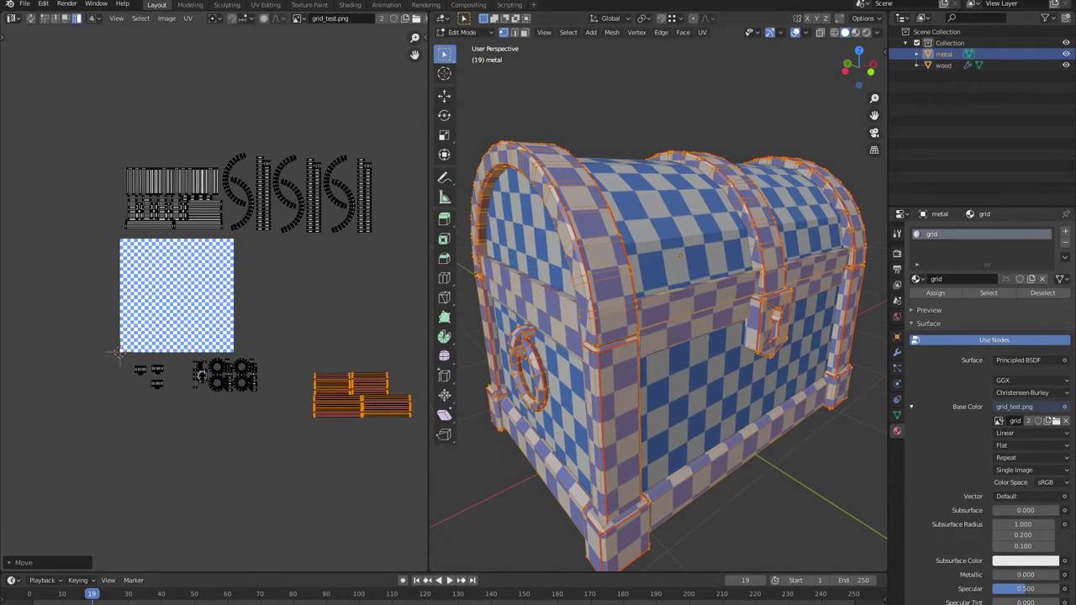
Place the arched band islands on the texture and rotate the plank island toward the top.
{"action": "key", "text": "g"}
{"action": "key", "text": "Return"}
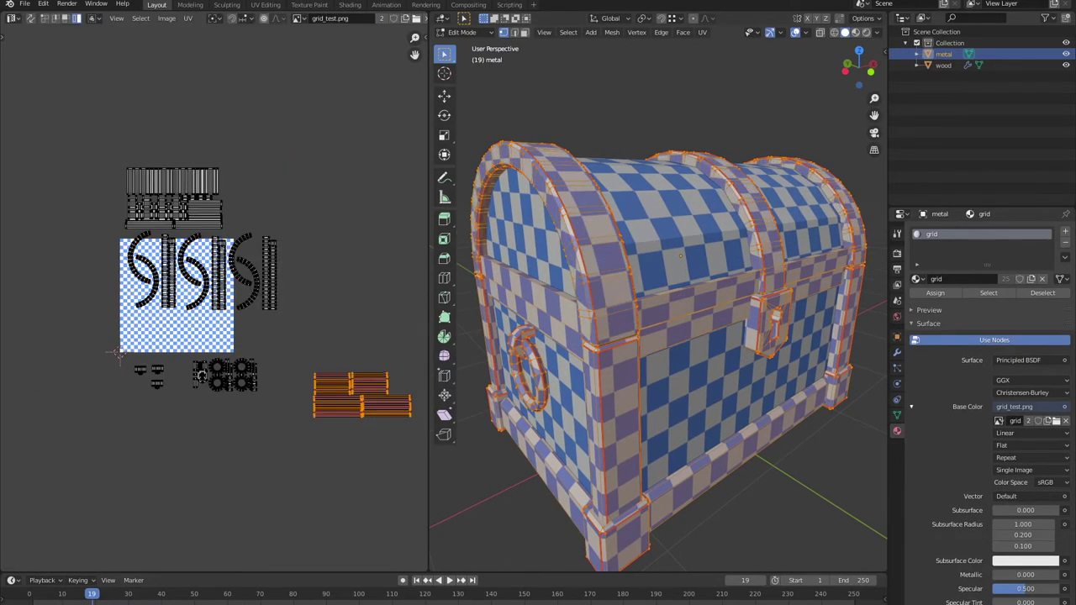
{"action": "key", "text": "g"}
{"action": "key", "text": "Return"}
{"action": "key", "text": "r"}
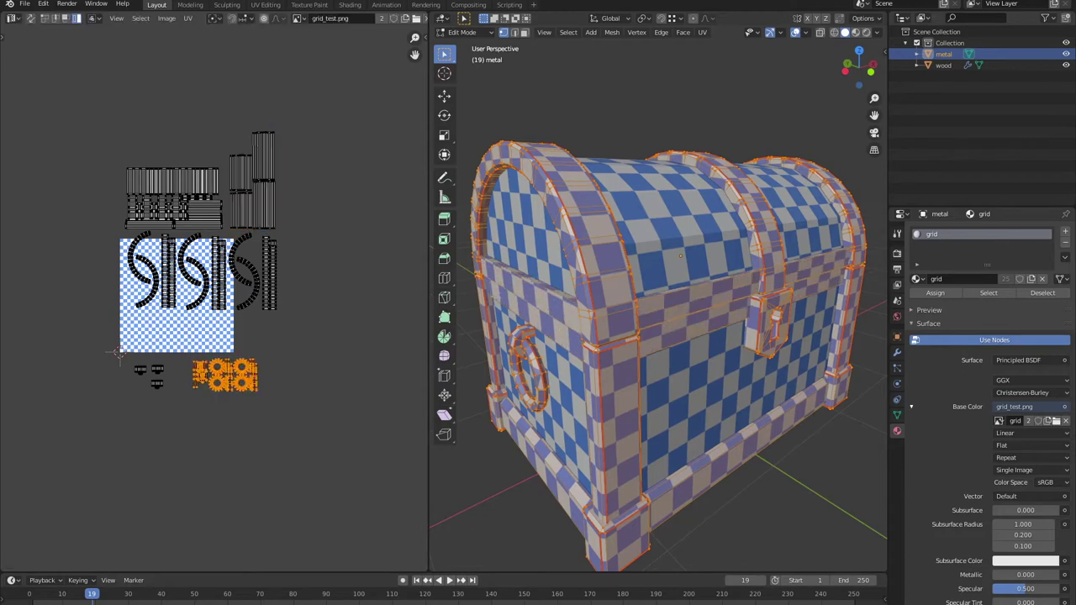
{"action": "key", "text": "Return"}
{"action": "scroll", "coordinate": [215, 298], "scroll_direction": "up", "scroll_amount": 3}
{"action": "key", "text": "Return"}
{"action": "scroll", "coordinate": [216, 297], "scroll_direction": "down", "scroll_amount": 3}
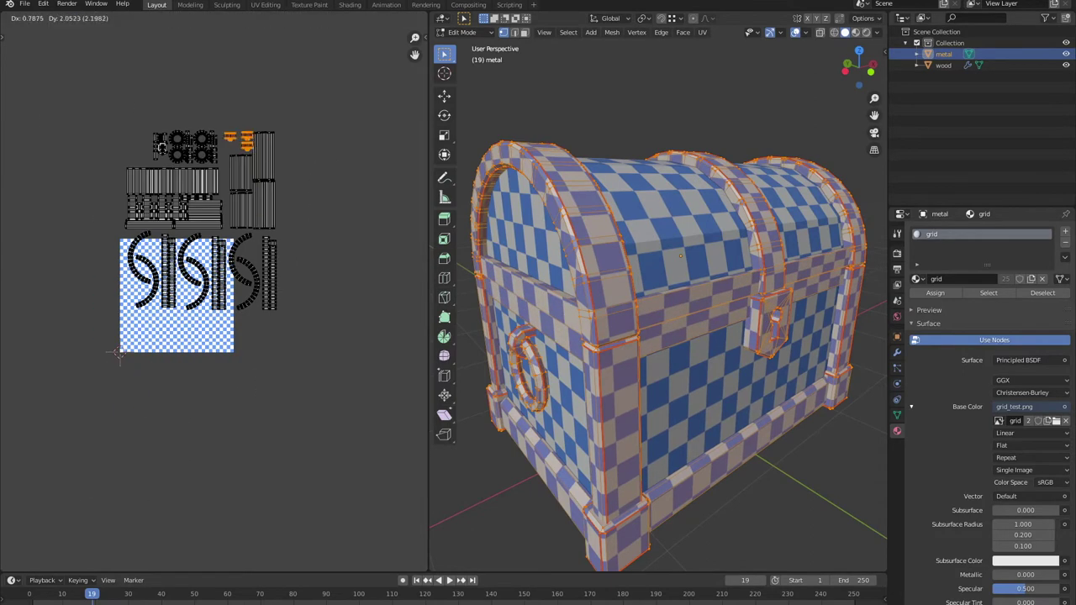
Scale up all the metal UV islands together.
{"action": "key", "text": "a"}
{"action": "scroll", "coordinate": [215, 298], "scroll_direction": "up", "scroll_amount": 2}
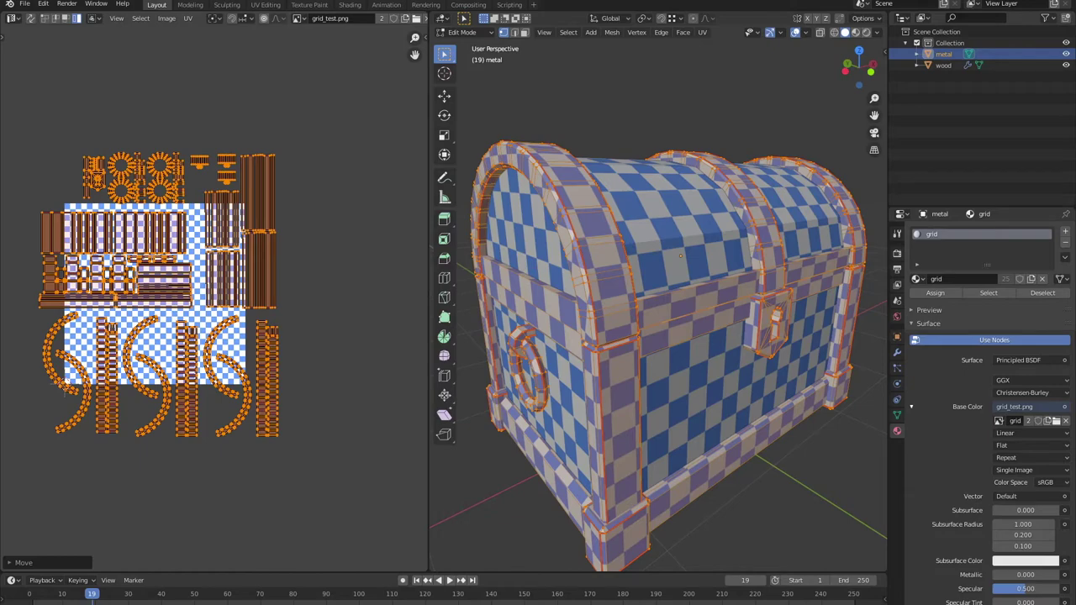
{"action": "key", "text": "s"}
{"action": "key", "text": "Return"}
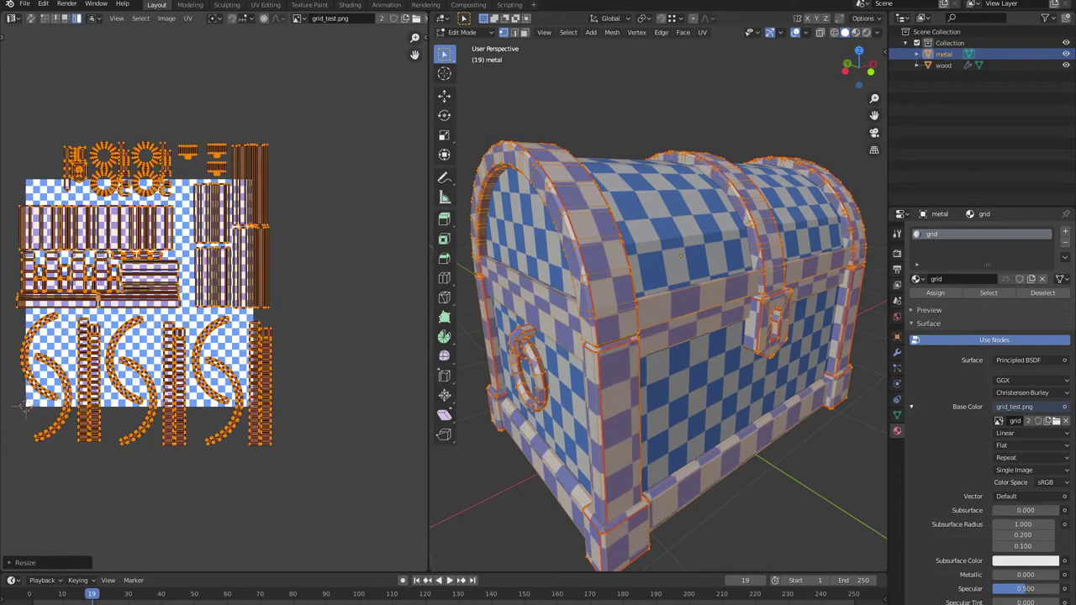
{"action": "scroll", "coordinate": [215, 298], "scroll_direction": "up", "scroll_amount": 2}
{"action": "scroll", "coordinate": [215, 298], "scroll_direction": "down", "scroll_amount": 3}
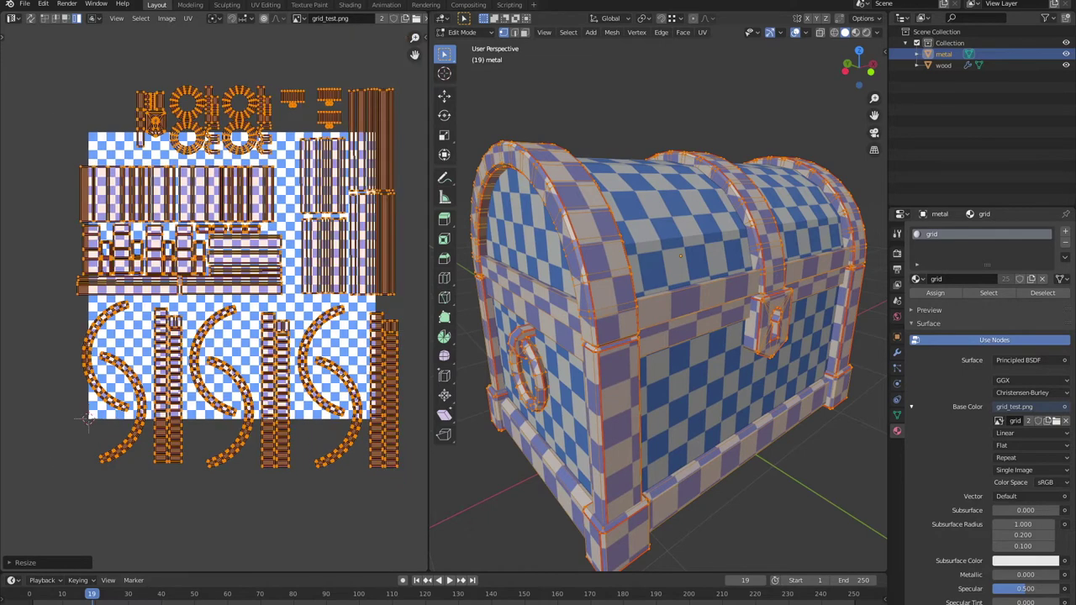
Reposition one curved arc island off to the left of the layout.
{"action": "key", "text": "alt+a"}
{"action": "key", "text": "l"}
{"action": "key", "text": "g"}
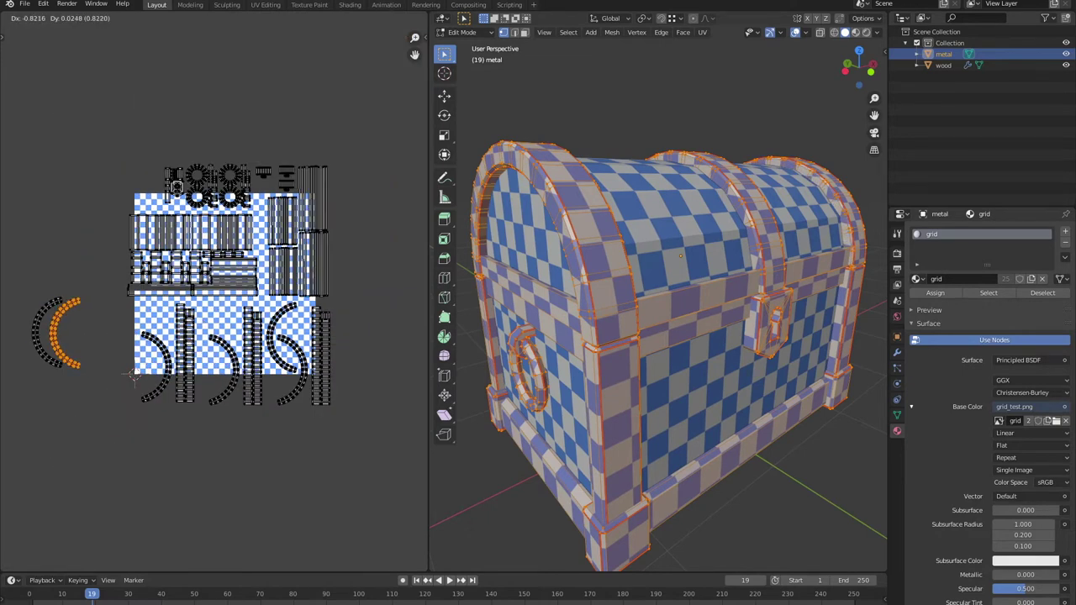
{"action": "left_click", "coordinate": [132, 376]}
{"action": "scroll", "coordinate": [168, 403], "scroll_direction": "up", "scroll_amount": 2}
{"action": "scroll", "coordinate": [267, 494], "scroll_direction": "up", "scroll_amount": 2}
{"action": "key", "text": "g"}
{"action": "scroll", "coordinate": [252, 471], "scroll_direction": "down", "scroll_amount": 2}
{"action": "scroll", "coordinate": [240, 420], "scroll_direction": "down", "scroll_amount": 2}
{"action": "left_click", "coordinate": [228, 349]}
{"action": "scroll", "coordinate": [235, 395], "scroll_direction": "up", "scroll_amount": 2}
{"action": "scroll", "coordinate": [244, 437], "scroll_direction": "down", "scroll_amount": 2}
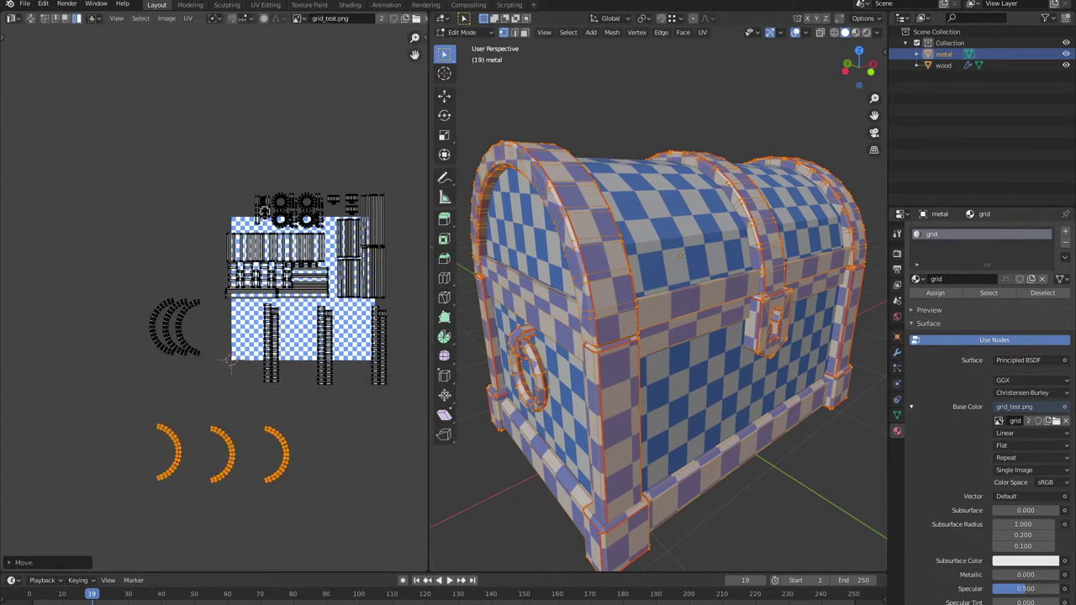
{"action": "scroll", "coordinate": [168, 336], "scroll_direction": "up", "scroll_amount": 3}
{"action": "scroll", "coordinate": [202, 362], "scroll_direction": "up", "scroll_amount": 1}
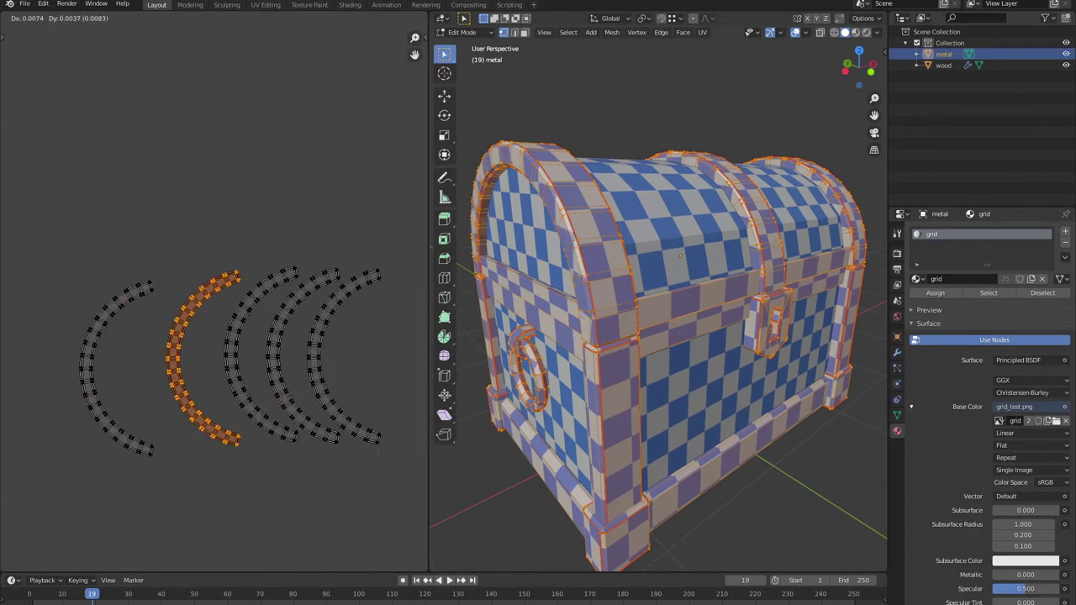
{"action": "scroll", "coordinate": [193, 380], "scroll_direction": "down", "scroll_amount": 2}
{"action": "scroll", "coordinate": [193, 380], "scroll_direction": "down", "scroll_amount": 2}
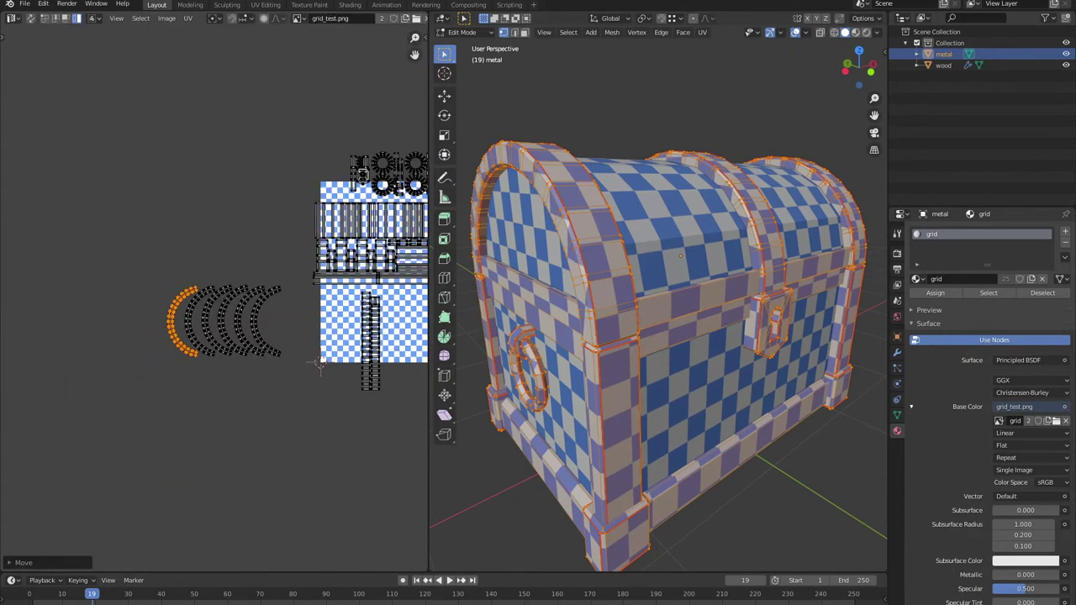
{"action": "left_click", "coordinate": [194, 380]}
{"action": "scroll", "coordinate": [210, 353], "scroll_direction": "up", "scroll_amount": 2}
{"action": "scroll", "coordinate": [211, 353], "scroll_direction": "up", "scroll_amount": 1}
{"action": "scroll", "coordinate": [210, 353], "scroll_direction": "down", "scroll_amount": 3}
Move all five curved arc islands onto the texture.
{"action": "left_click_drag", "start_coordinate": [25, 270], "coordinate": [143, 361]}
{"action": "key", "text": "g"}
{"action": "key", "text": "Return"}
{"action": "scroll", "coordinate": [244, 277], "scroll_direction": "up", "scroll_amount": 2}
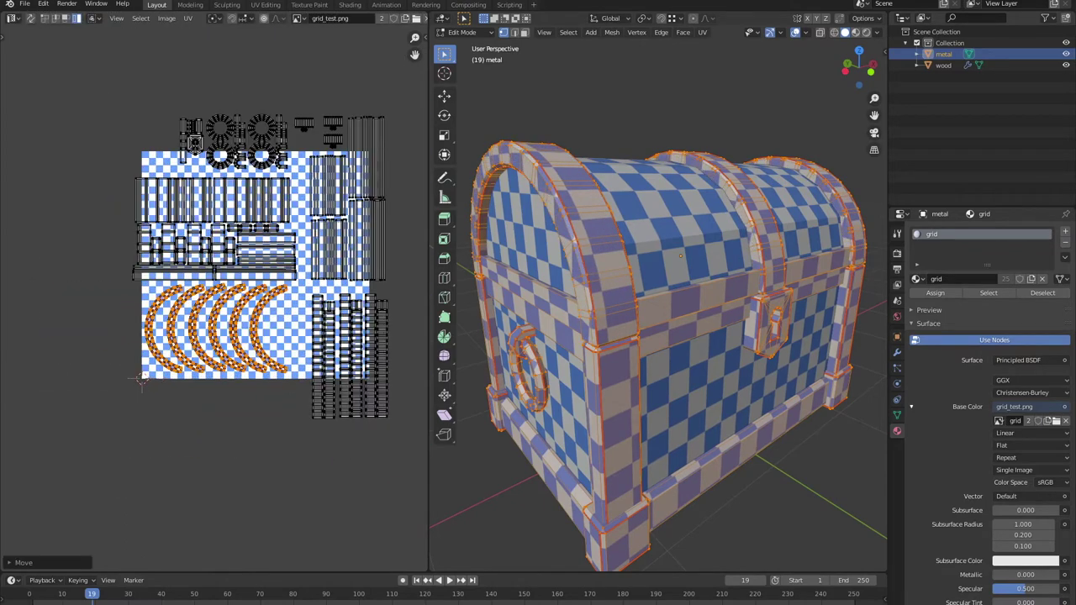
Move the ring islands to the texture's lower right.
{"action": "left_click", "coordinate": [75, 210]}
{"action": "left_click", "coordinate": [269, 92]}
{"action": "key", "text": "g"}
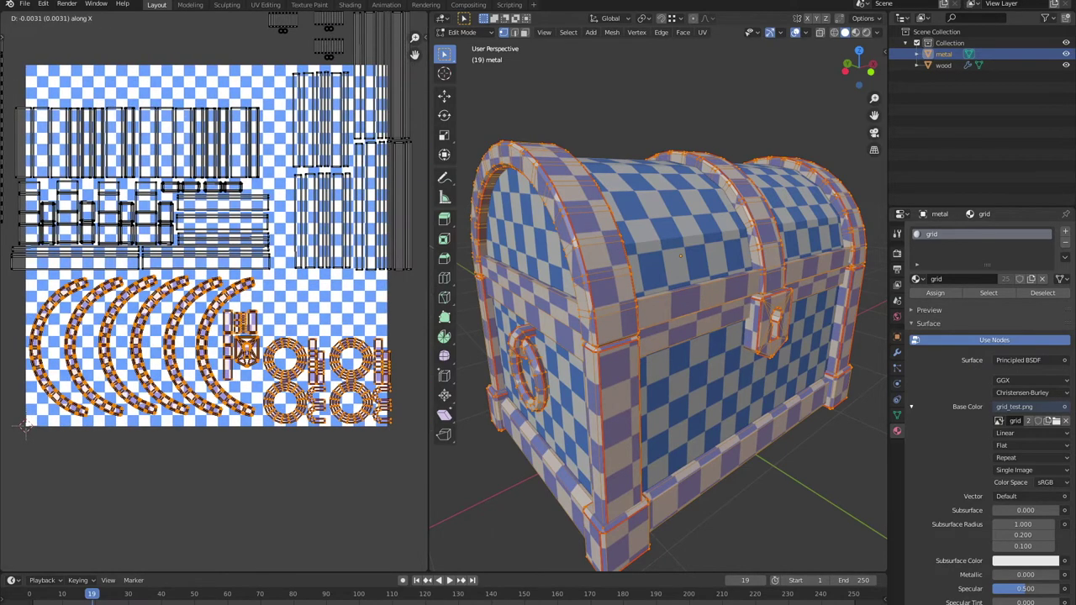
{"action": "scroll", "coordinate": [197, 274], "scroll_direction": "up", "scroll_amount": 1}
{"action": "scroll", "coordinate": [196, 274], "scroll_direction": "down", "scroll_amount": 1}
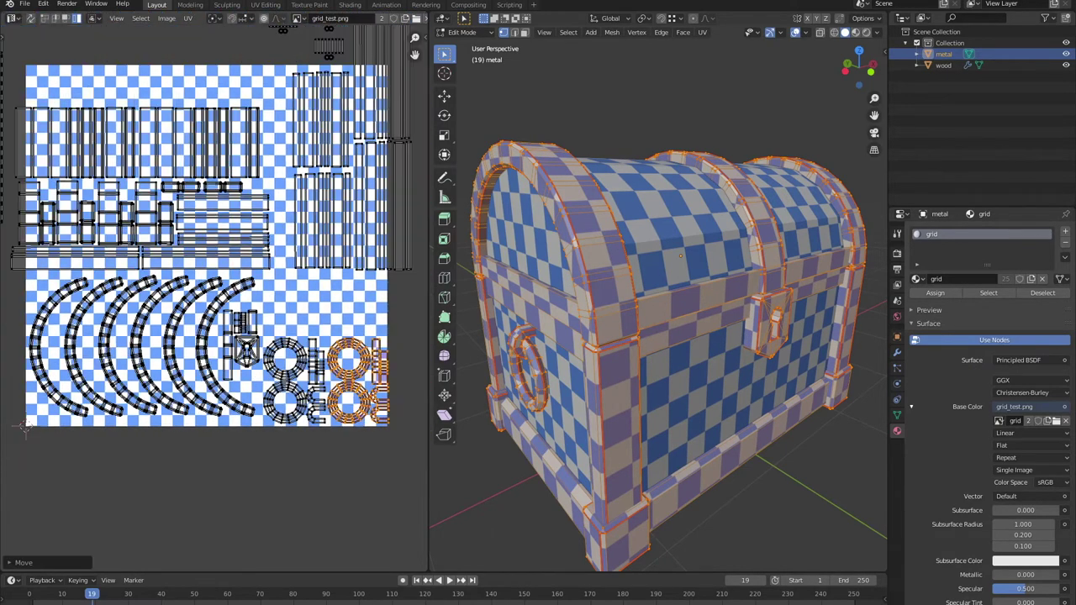
{"action": "scroll", "coordinate": [196, 274], "scroll_direction": "up", "scroll_amount": 2}
{"action": "key", "text": "g"}
{"action": "scroll", "coordinate": [215, 261], "scroll_direction": "down", "scroll_amount": 3}
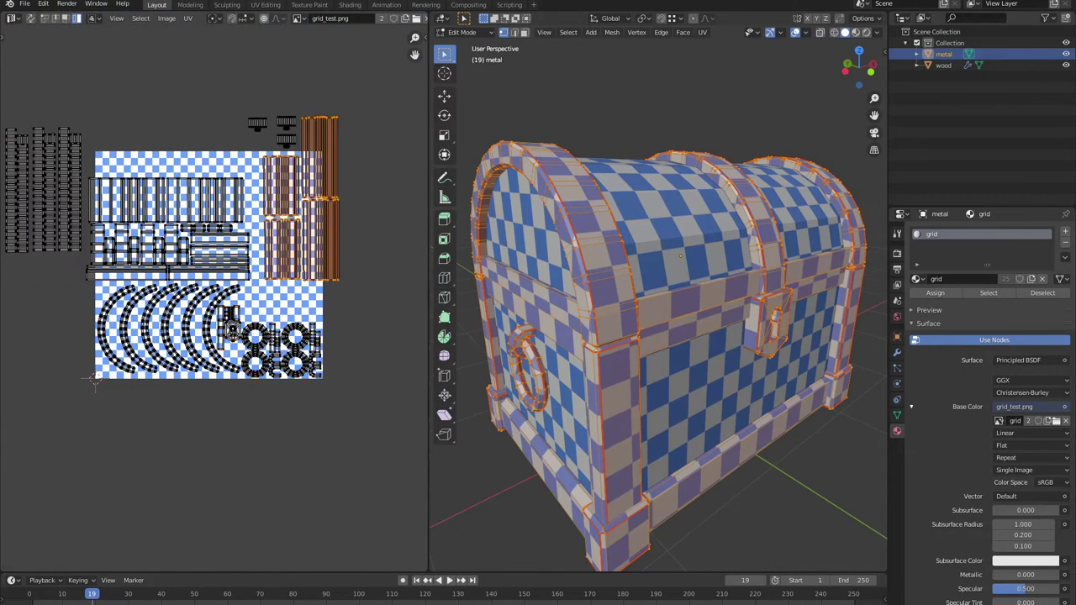
Shift the long plank islands and the small upper island vertically into the texture.
{"action": "left_click", "coordinate": [300, 235]}
{"action": "scroll", "coordinate": [300, 236], "scroll_direction": "up", "scroll_amount": 3}
{"action": "key", "text": "g"}
{"action": "key", "text": "y"}
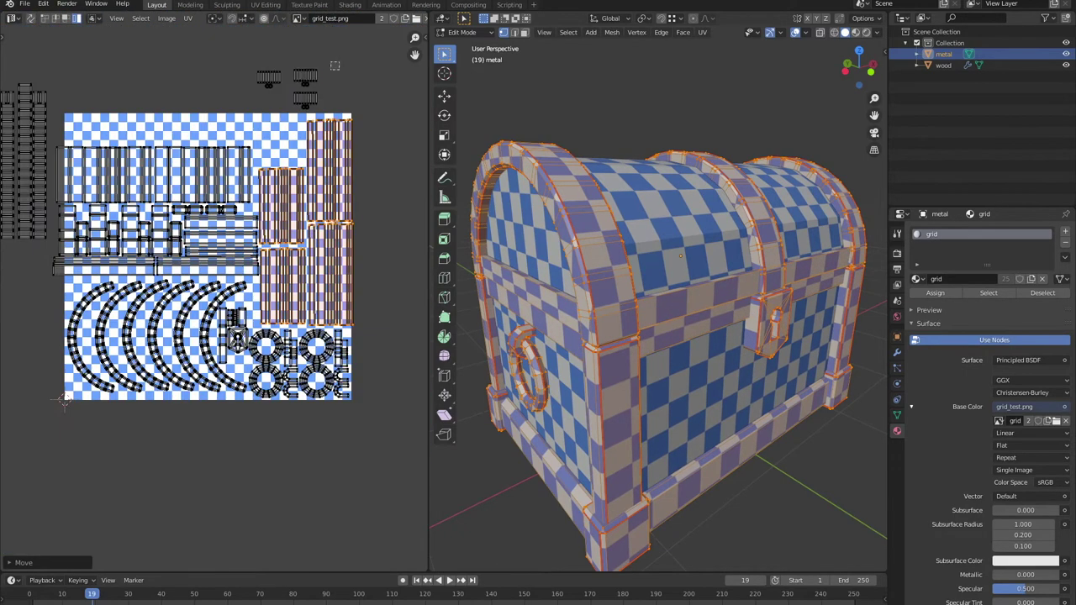
{"action": "left_click", "coordinate": [328, 46]}
{"action": "scroll", "coordinate": [328, 51], "scroll_direction": "up", "scroll_amount": 3}
{"action": "key", "text": "g"}
{"action": "key", "text": "y"}
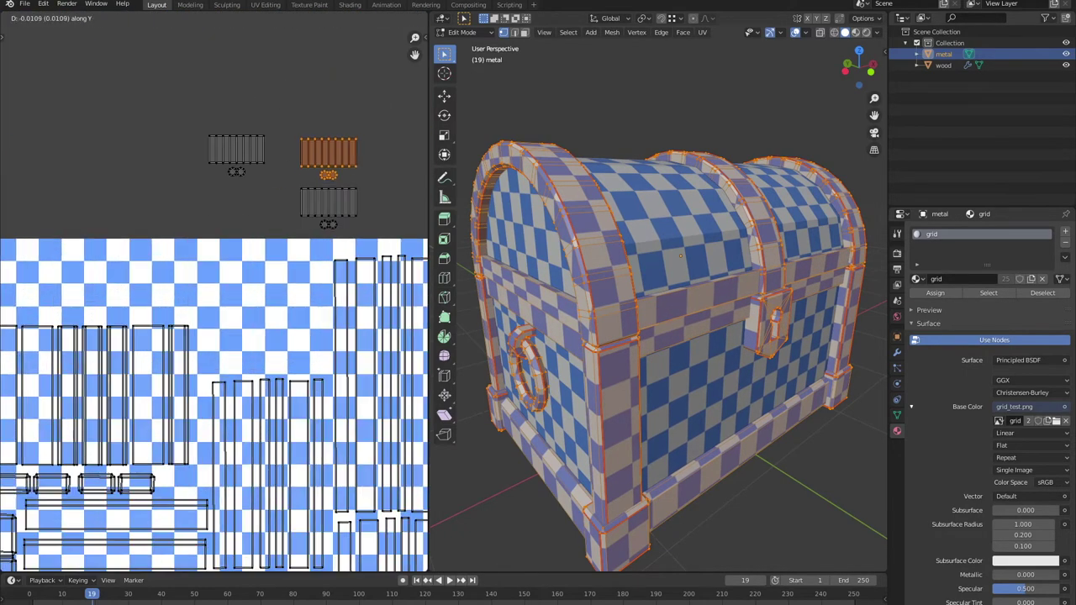
{"action": "key", "text": "Return"}
Lay the plank islands horizontally across the top of the texture.
{"action": "scroll", "coordinate": [210, 306], "scroll_direction": "down", "scroll_amount": 2}
{"action": "scroll", "coordinate": [210, 306], "scroll_direction": "down", "scroll_amount": 3}
{"action": "key", "text": "Escape"}
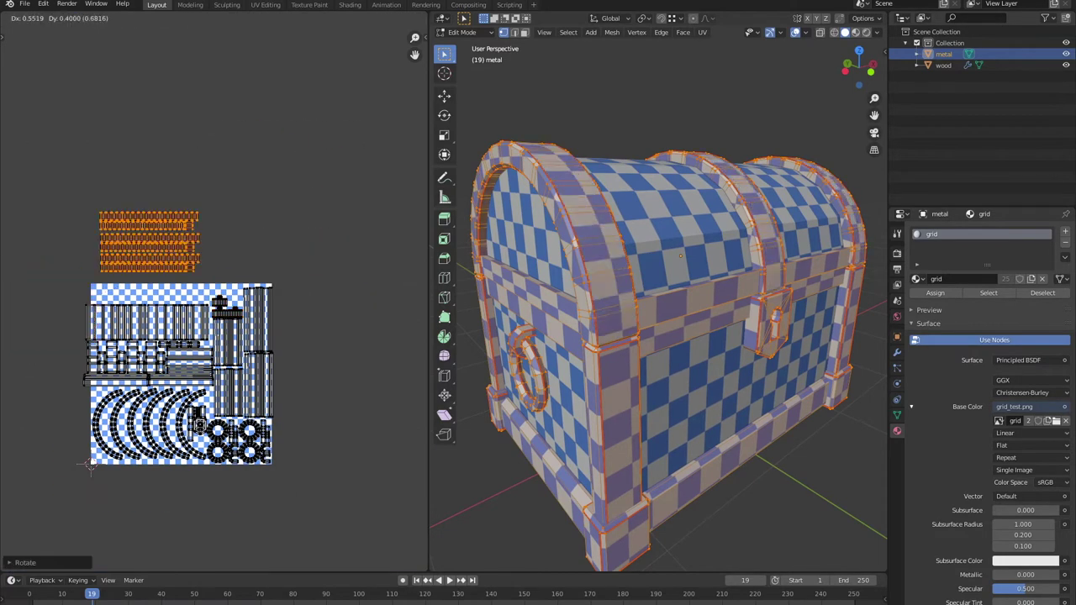
{"action": "scroll", "coordinate": [118, 267], "scroll_direction": "up", "scroll_amount": 2}
{"action": "key", "text": "Escape"}
{"action": "scroll", "coordinate": [296, 277], "scroll_direction": "up", "scroll_amount": 2}
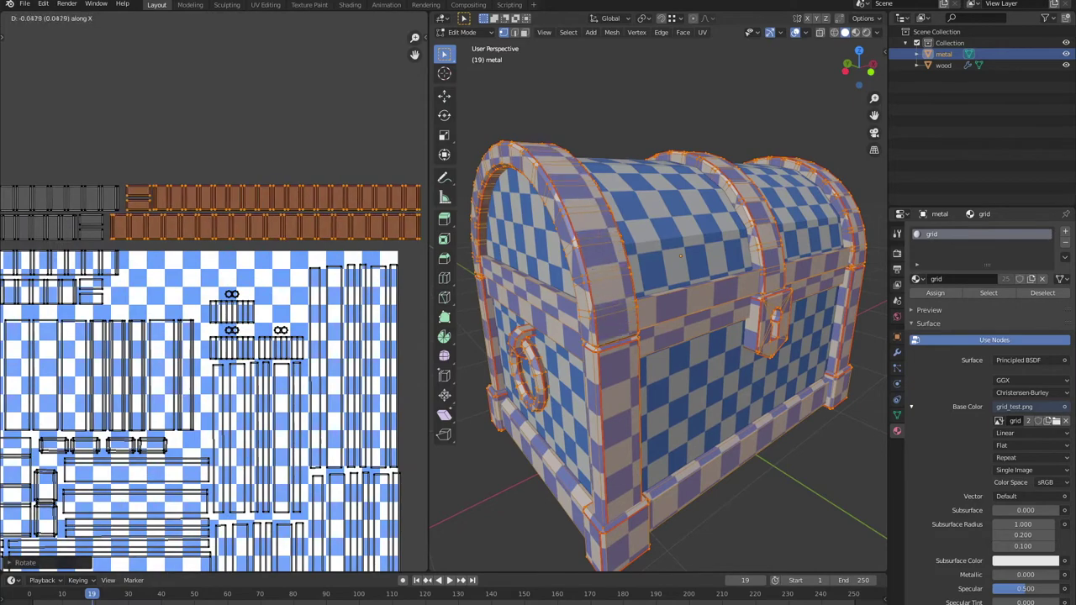
{"action": "scroll", "coordinate": [210, 336], "scroll_direction": "down", "scroll_amount": 2}
{"action": "scroll", "coordinate": [210, 336], "scroll_direction": "up", "scroll_amount": 2}
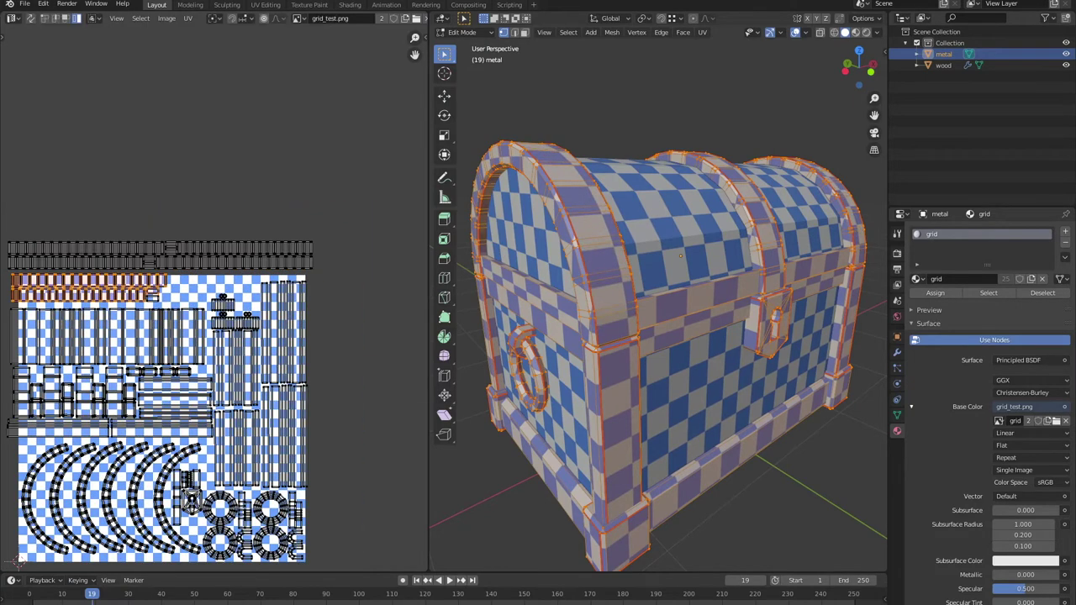
{"action": "key", "text": "Return"}
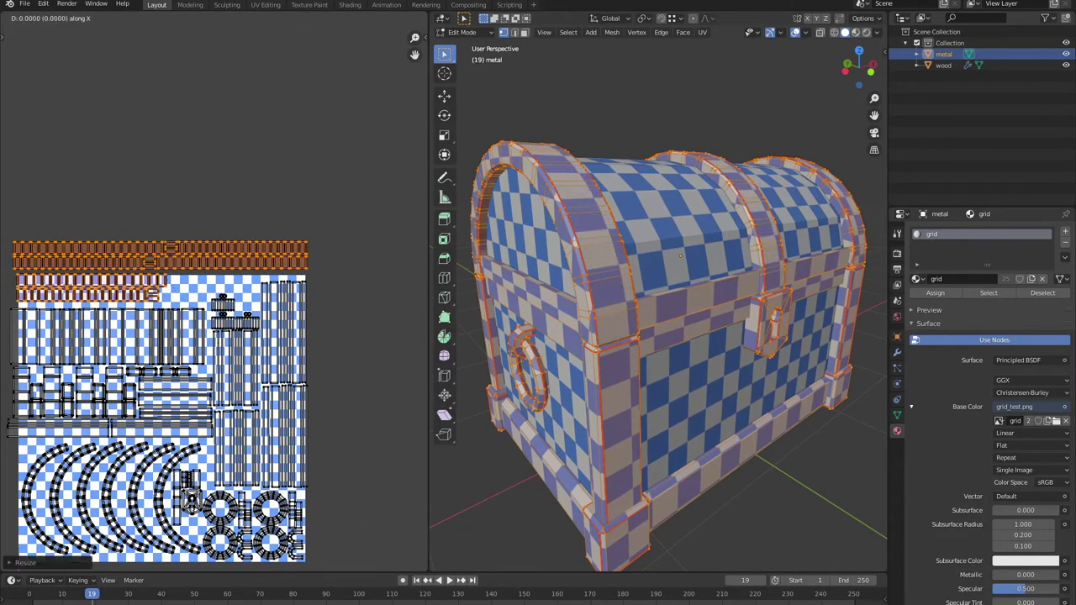
{"action": "scroll", "coordinate": [210, 303], "scroll_direction": "up", "scroll_amount": 1}
{"action": "scroll", "coordinate": [214, 303], "scroll_direction": "down", "scroll_amount": 1}
{"action": "scroll", "coordinate": [214, 302], "scroll_direction": "down", "scroll_amount": 1}
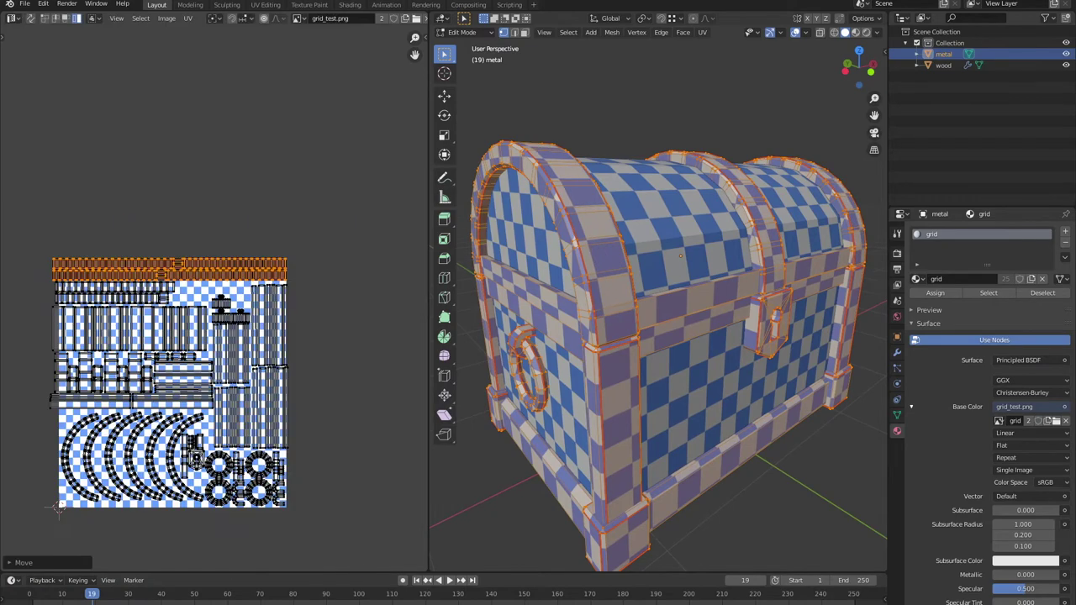
Move the rectangular strip islands at the upper left vertically into place.
{"action": "left_click_drag", "start_coordinate": [37, 412], "coordinate": [206, 510]}
{"action": "scroll", "coordinate": [221, 298], "scroll_direction": "up", "scroll_amount": 1}
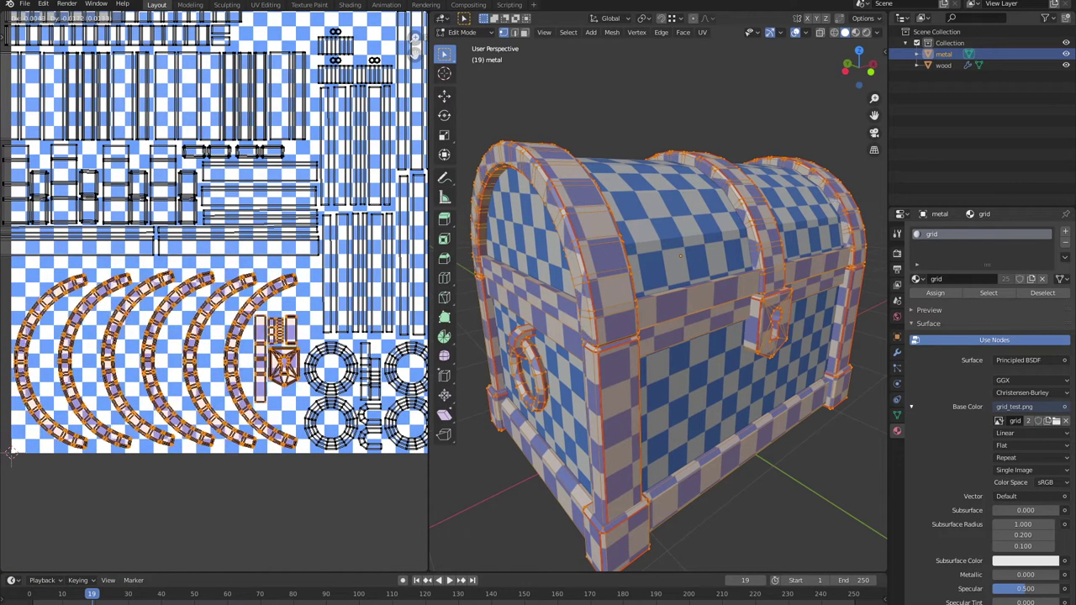
{"action": "left_click_drag", "start_coordinate": [2, 41], "coordinate": [321, 254]}
{"action": "scroll", "coordinate": [215, 235], "scroll_direction": "down", "scroll_amount": 2}
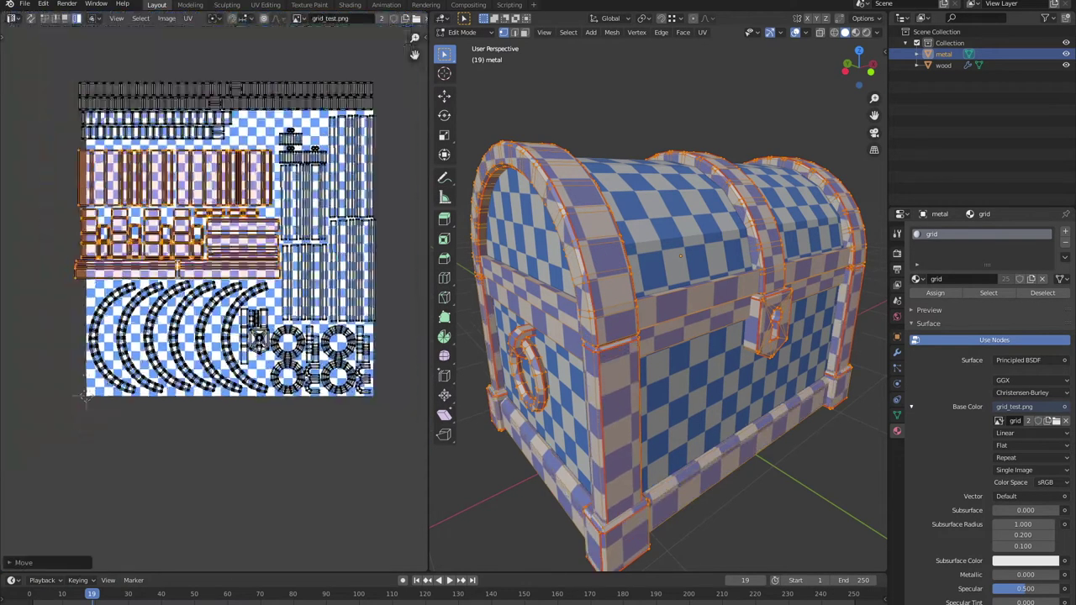
{"action": "key", "text": "g"}
{"action": "key", "text": "y"}
Shrink the whole UV layout slightly to fit the checker square.
{"action": "key", "text": "a"}
{"action": "scroll", "coordinate": [215, 298], "scroll_direction": "down", "scroll_amount": 2}
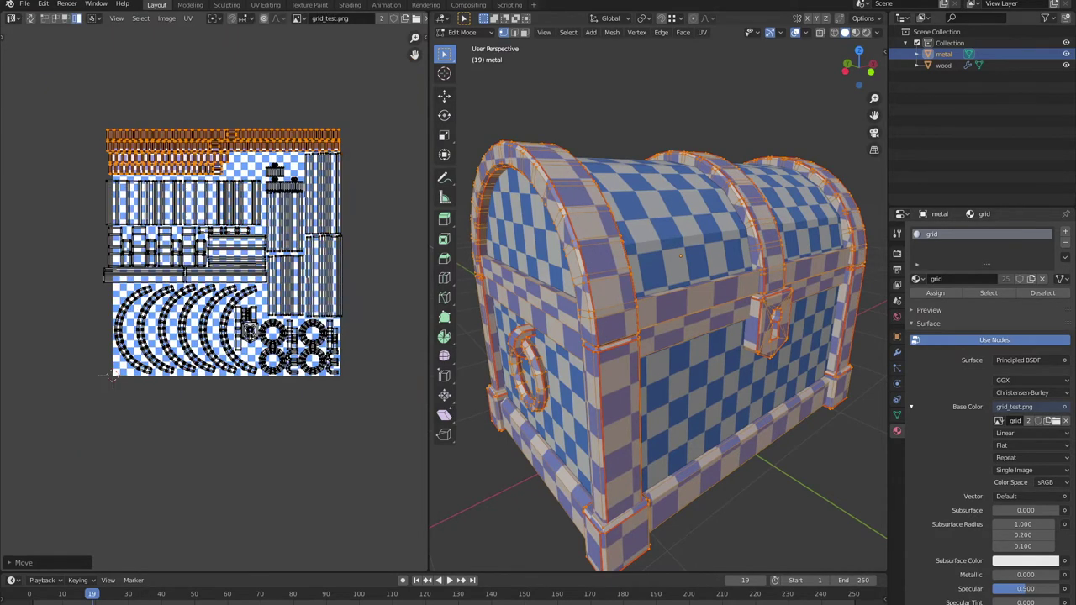
{"action": "key", "text": "s"}
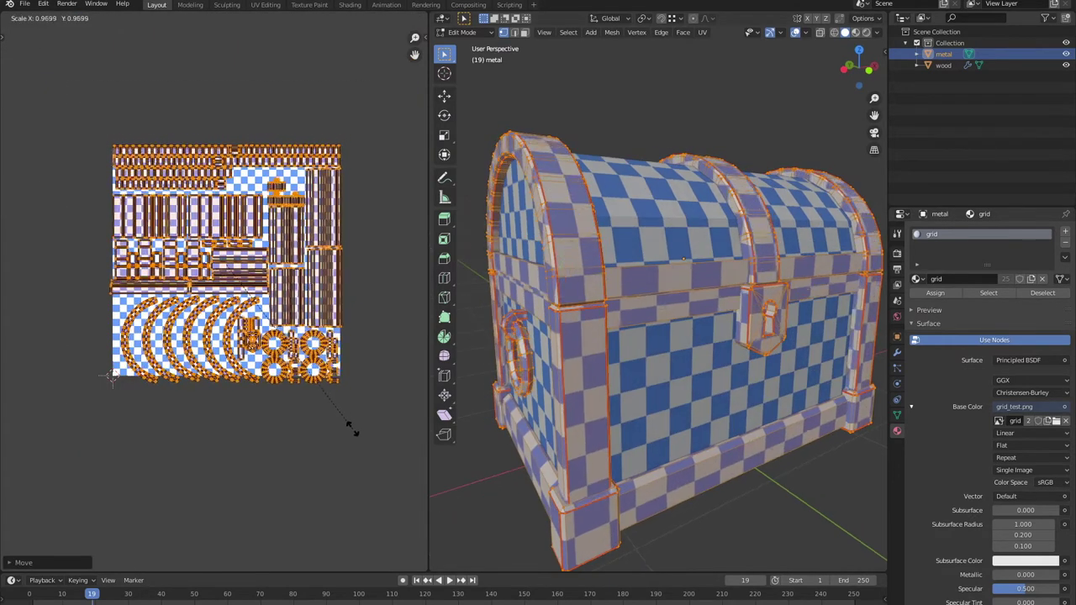
{"action": "left_click", "coordinate": [353, 429]}
{"action": "scroll", "coordinate": [349, 420], "scroll_direction": "up", "scroll_amount": 2}
Try moving the layout and ring islands vertically, then undo those moves.
{"action": "key", "text": "g"}
{"action": "key", "text": "y"}
{"action": "key", "text": "Escape"}
{"action": "key", "text": "ctrl+z"}
{"action": "key", "text": "g"}
{"action": "key", "text": "y"}
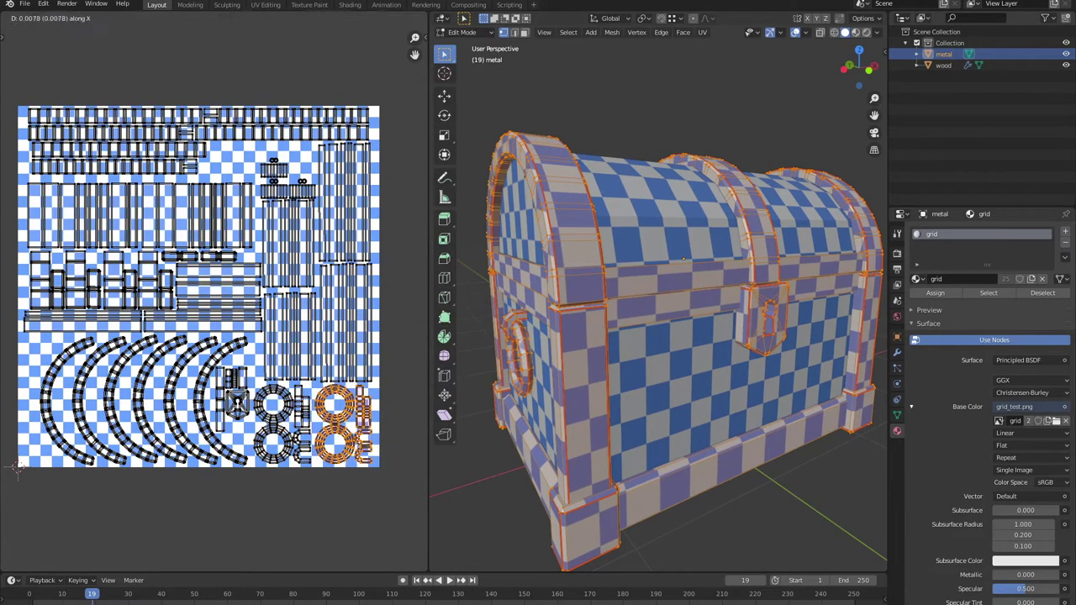
{"action": "key", "text": "ctrl+z"}
{"action": "key", "text": "ctrl+z"}
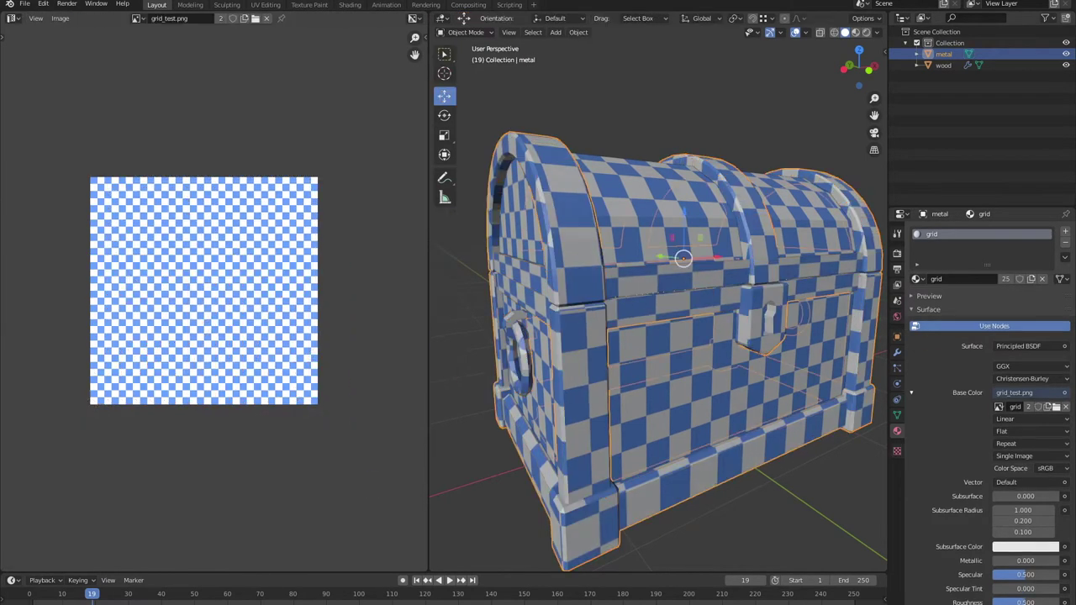
{"action": "key", "text": "ctrl+z"}
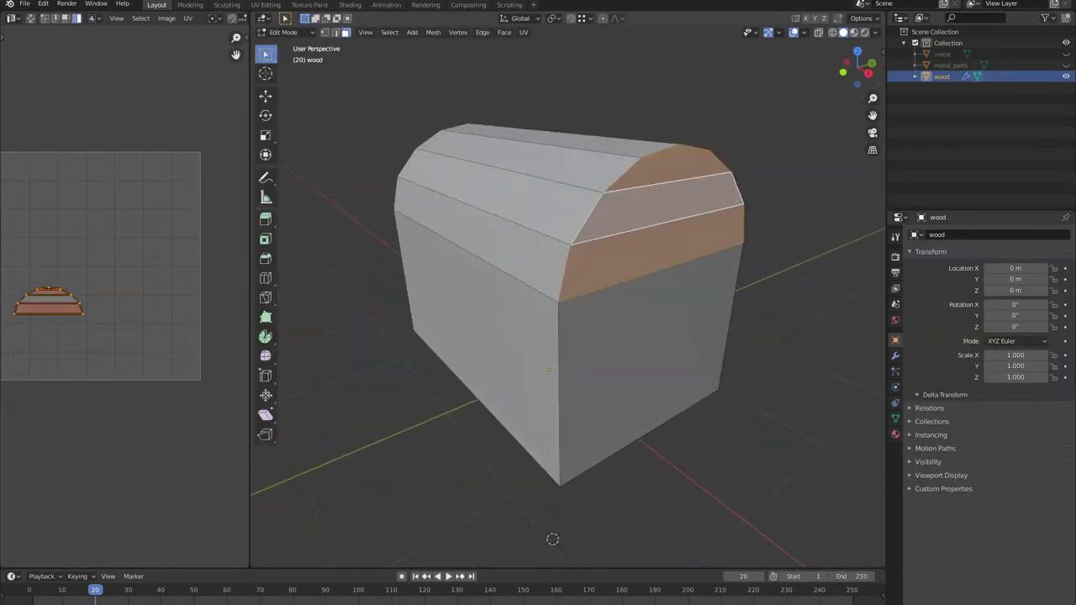
Orbit to face the chest's end panel and show its transform values in the N sidebar.
{"action": "middle_click_drag", "start_coordinate": [568, 302], "coordinate": [606, 285]}
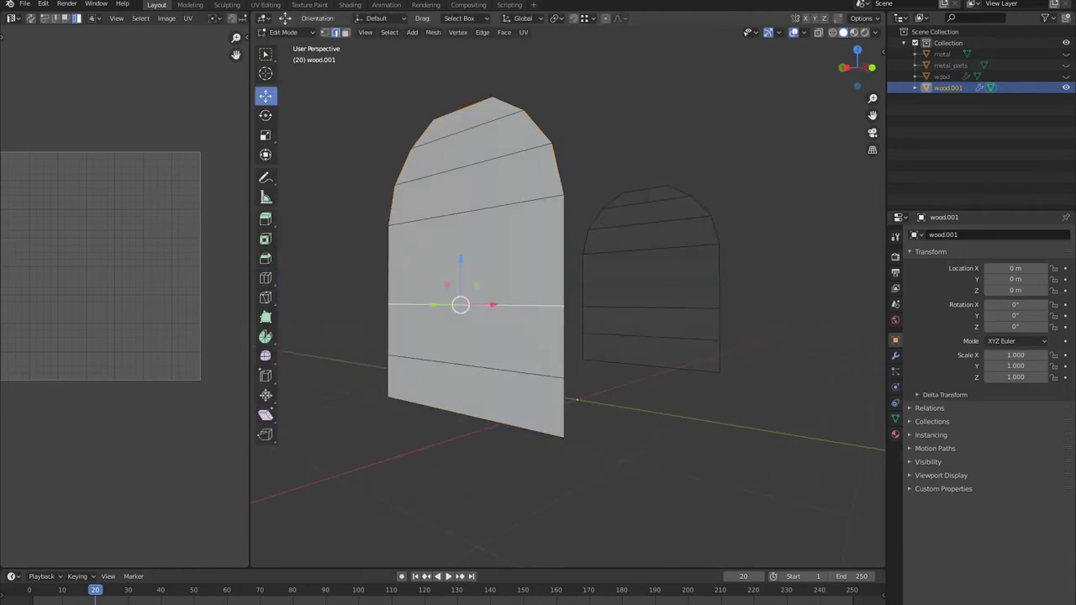
{"action": "key", "text": "n"}
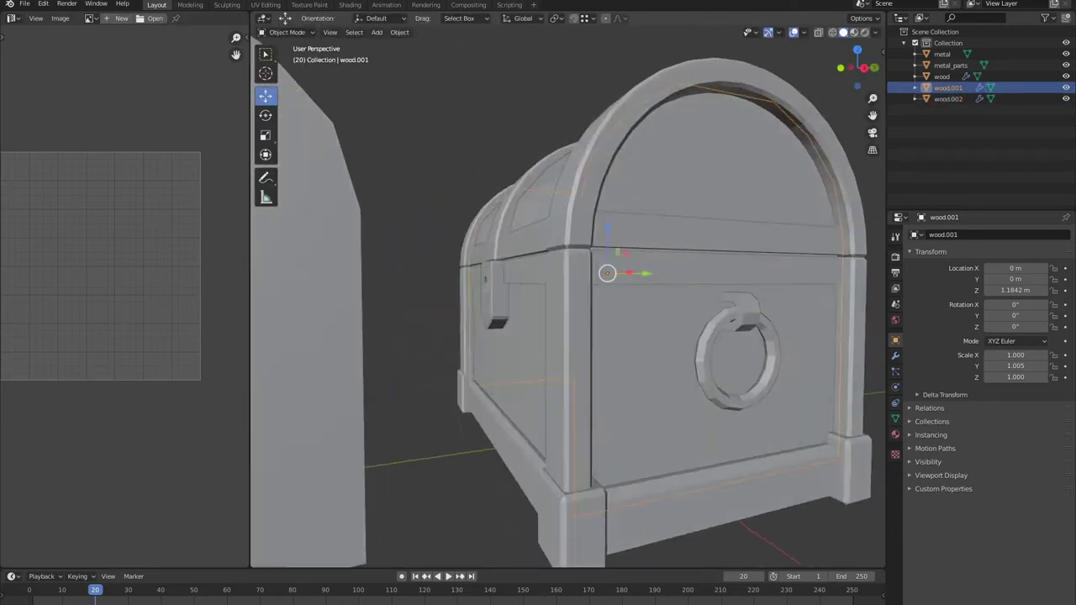
Delete the selected face strip to cut gaps, then select both wood panels' faces.
{"action": "key", "text": "x"}
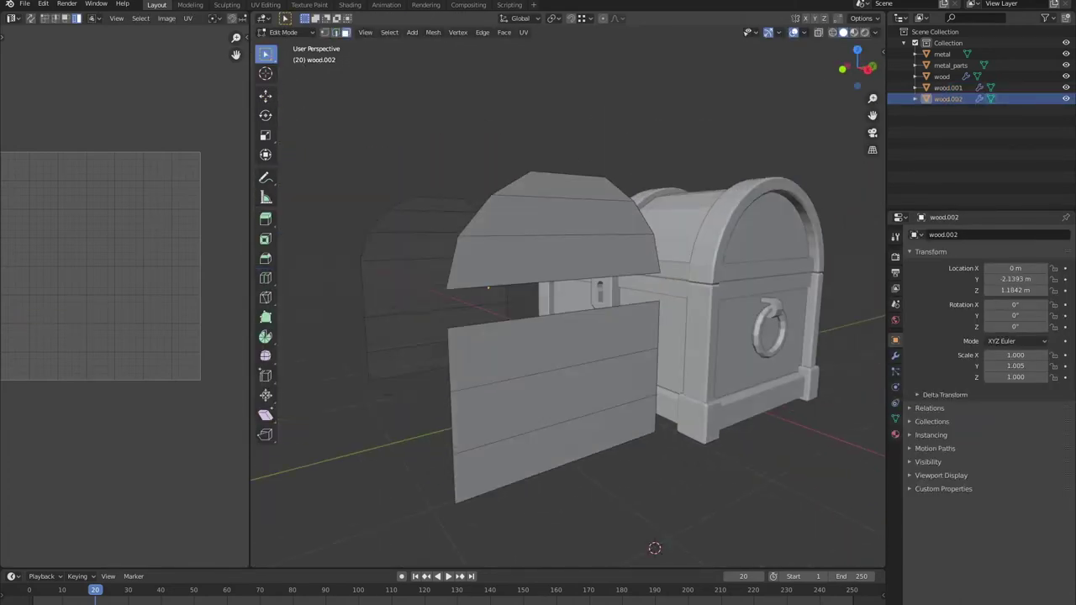
{"action": "middle_click_drag", "start_coordinate": [546, 337], "coordinate": [471, 336]}
{"action": "left_click_drag", "start_coordinate": [415, 105], "coordinate": [467, 335]}
{"action": "key", "text": "a"}
{"action": "left_click", "coordinate": [266, 218]}
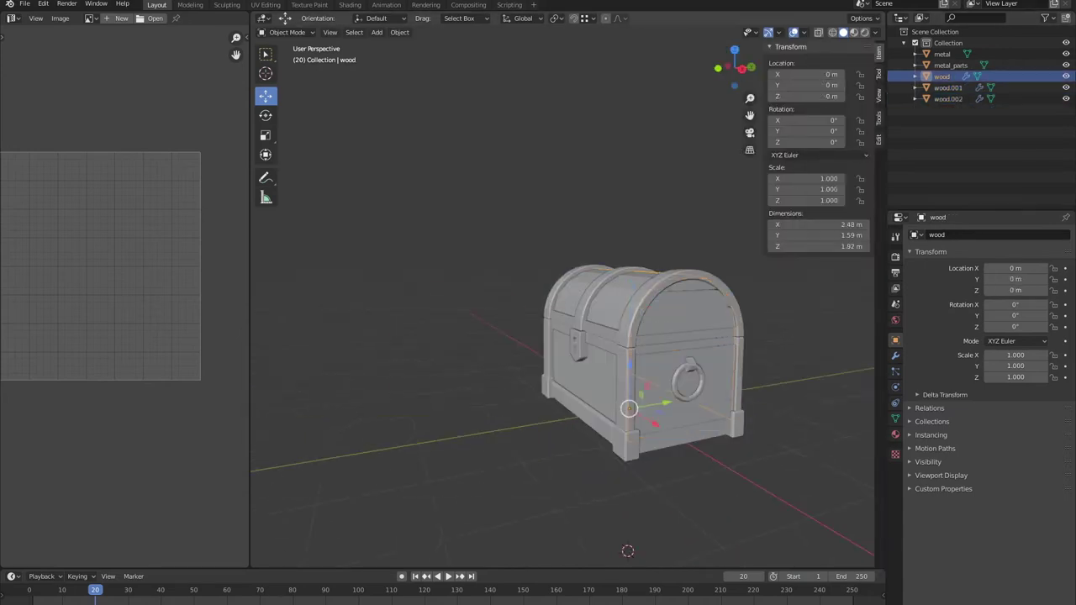
Duplicate the wood.002 end panel as wood.003.
{"action": "left_click", "coordinate": [400, 32]}
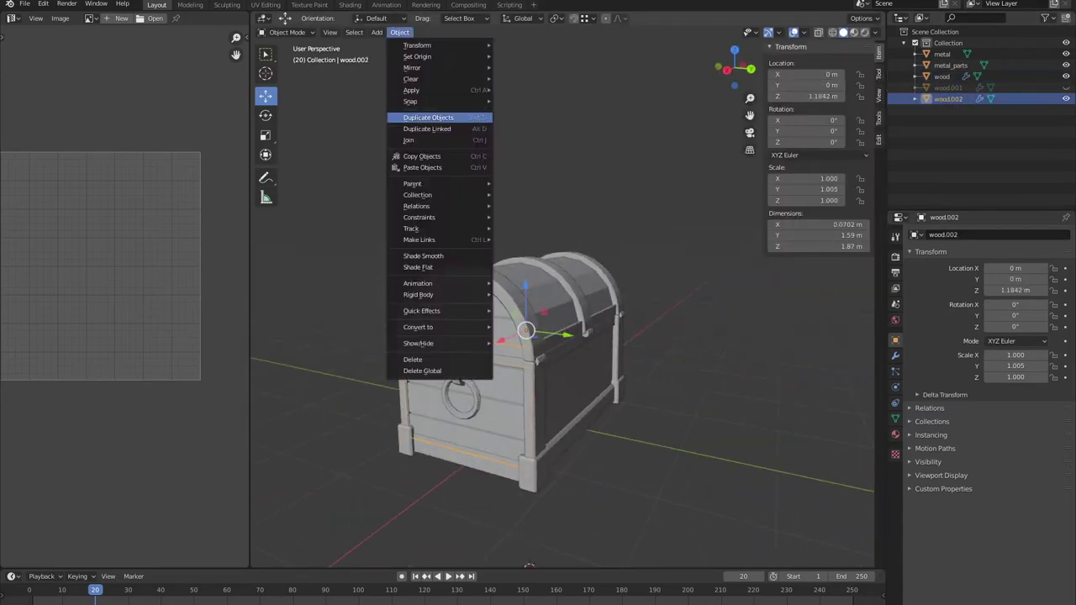
{"action": "left_click", "coordinate": [432, 113]}
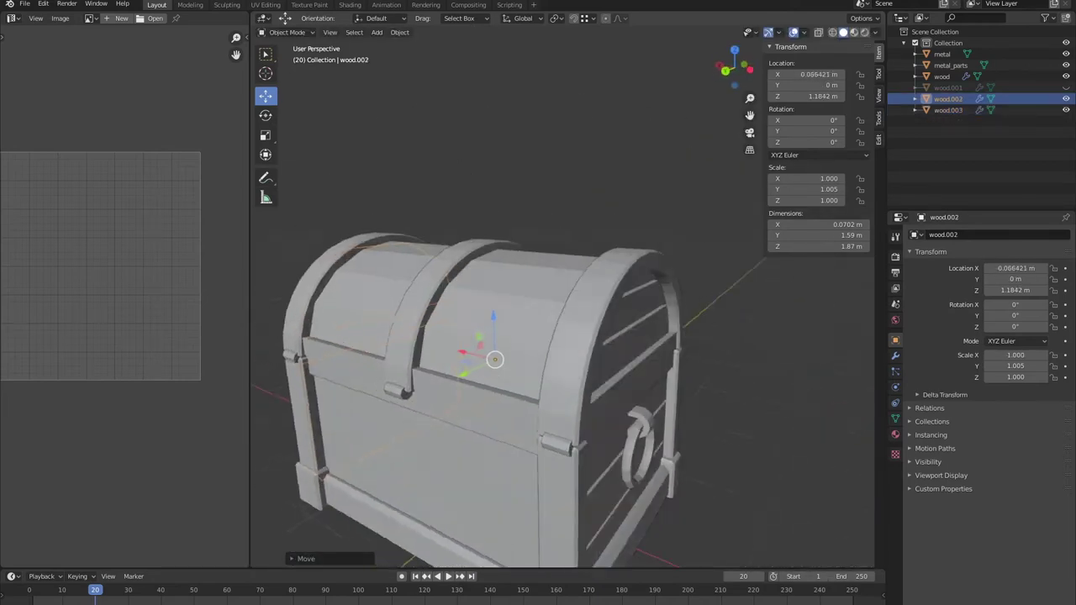
{"action": "key", "text": "Tab"}
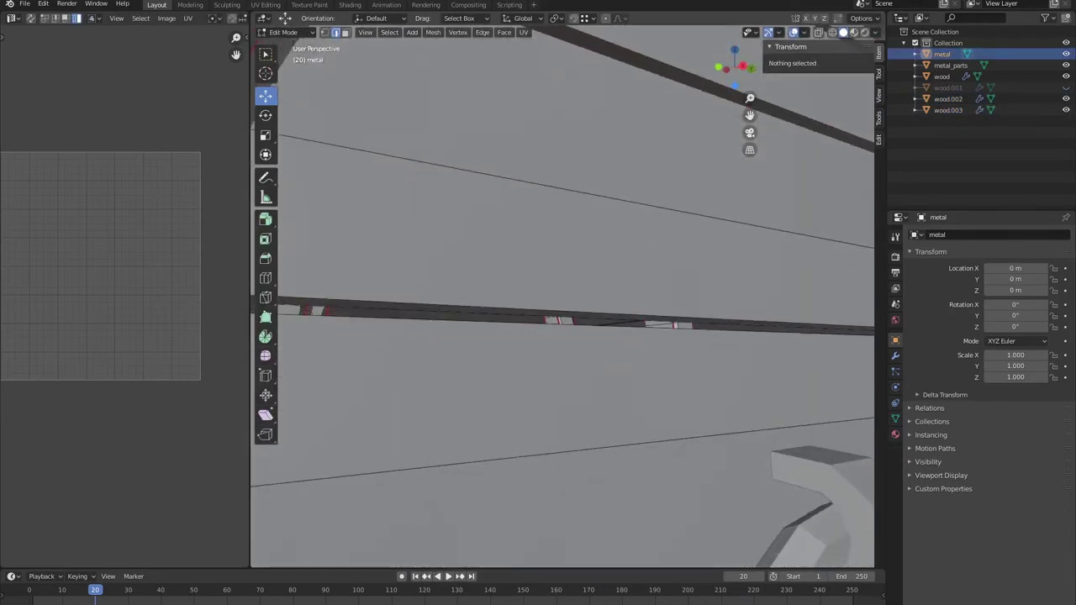
Select an edge loop on the metal band and scale it vertically.
{"action": "left_click", "coordinate": [505, 316], "text": "alt"}
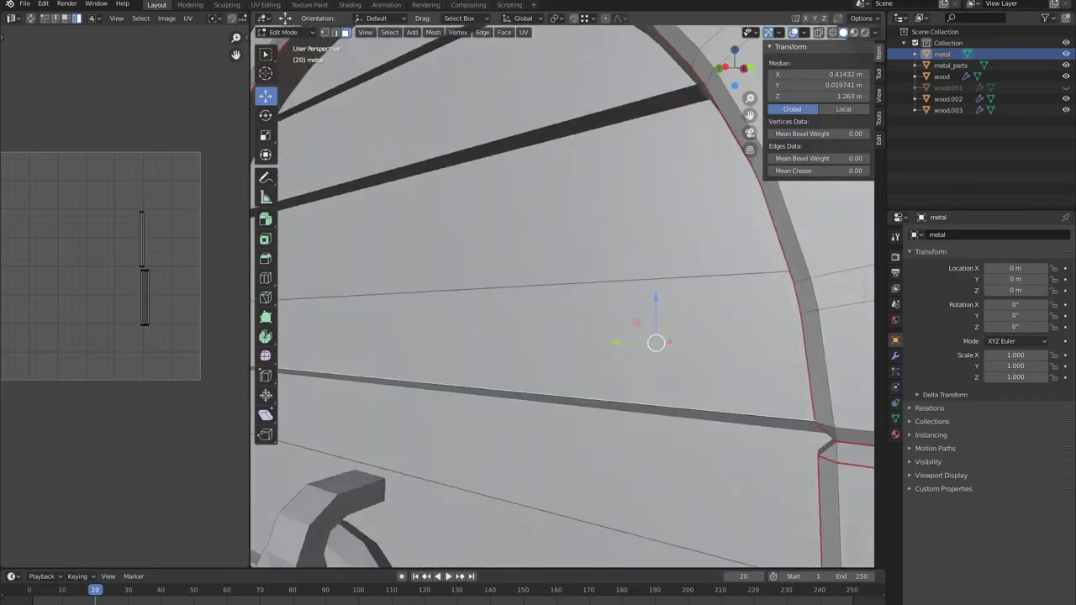
{"action": "left_click", "coordinate": [523, 280]}
{"action": "middle_click_drag", "start_coordinate": [523, 281], "coordinate": [588, 319]}
{"action": "scroll", "coordinate": [563, 296], "scroll_direction": "down", "scroll_amount": 3}
Scale the metal lid strip uniformly to 0.9.
{"action": "key", "text": "shift+space"}
{"action": "key", "text": "s"}
{"action": "scroll", "coordinate": [564, 296], "scroll_direction": "up", "scroll_amount": 5}
{"action": "scroll", "coordinate": [564, 296], "scroll_direction": "down", "scroll_amount": 4}
{"action": "scroll", "coordinate": [563, 296], "scroll_direction": "up", "scroll_amount": 3}
{"action": "key", "text": "s"}
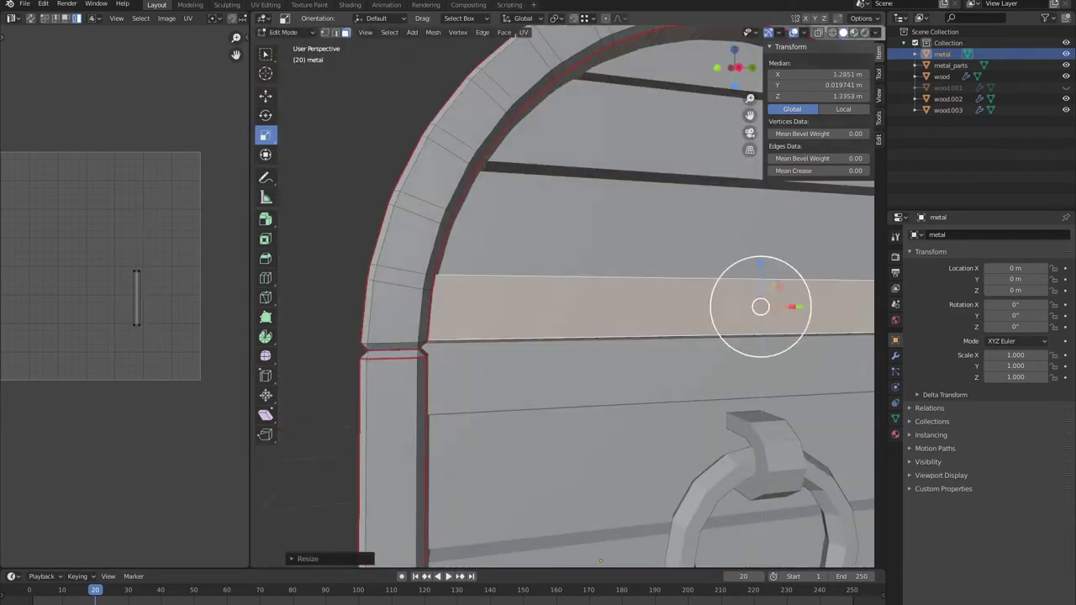
{"action": "key", "text": "Return"}
{"action": "middle_click_drag", "start_coordinate": [759, 329], "coordinate": [588, 336]}
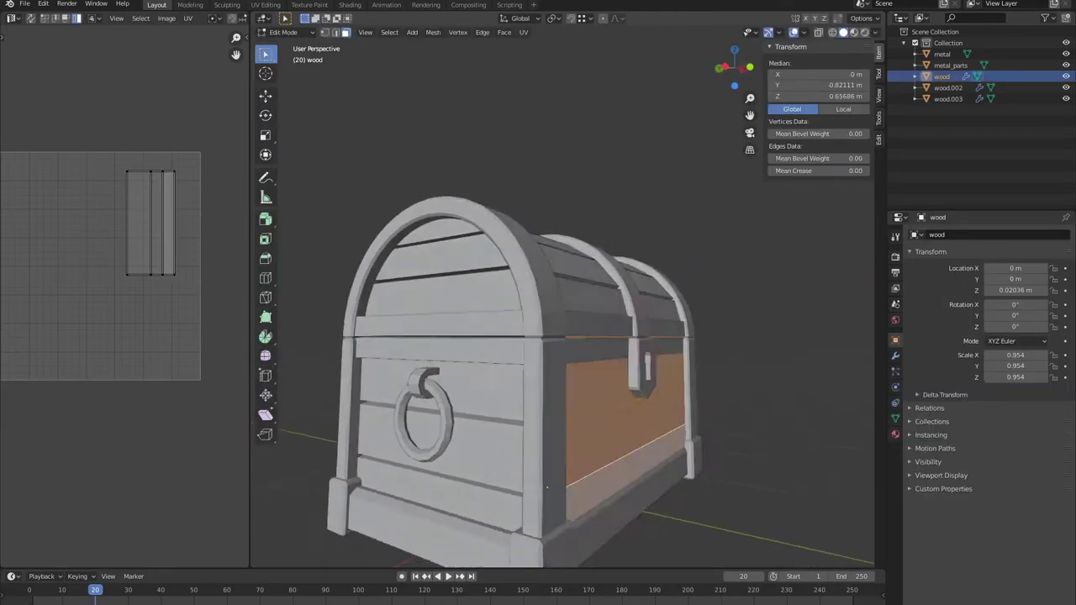
Fatten the selected side faces outward to give the planks thickness.
{"action": "key", "text": "alt+s"}
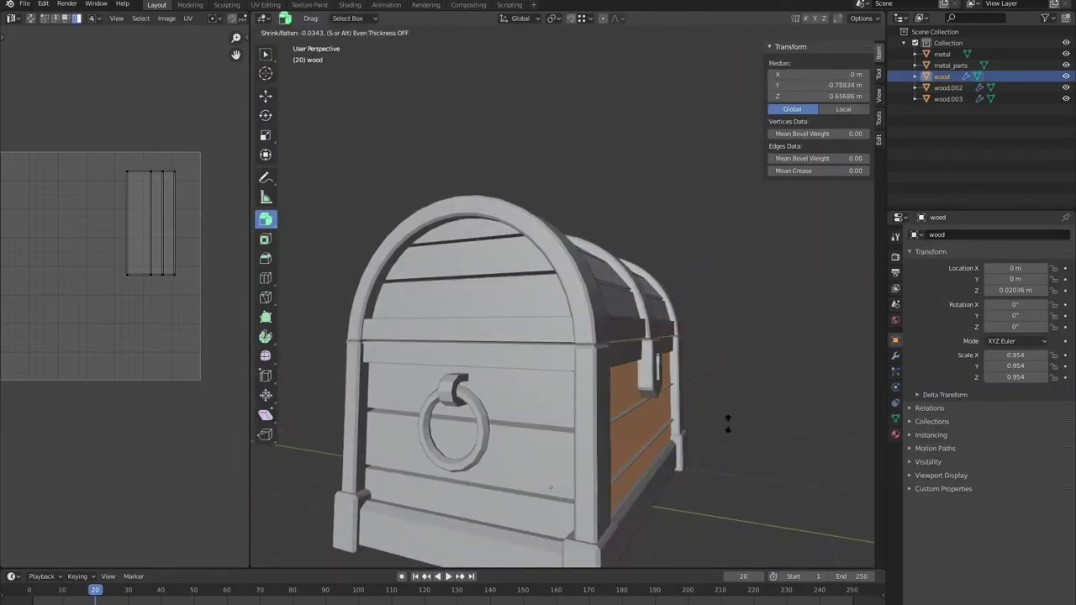
{"action": "left_click", "coordinate": [728, 424]}
{"action": "middle_click_drag", "start_coordinate": [644, 444], "coordinate": [697, 410]}
Select the upper, middle and lower plank strips in turn to scale them.
{"action": "left_click", "coordinate": [609, 313]}
{"action": "left_click", "coordinate": [612, 421]}
{"action": "key", "text": "Escape"}
{"action": "left_click", "coordinate": [641, 465]}
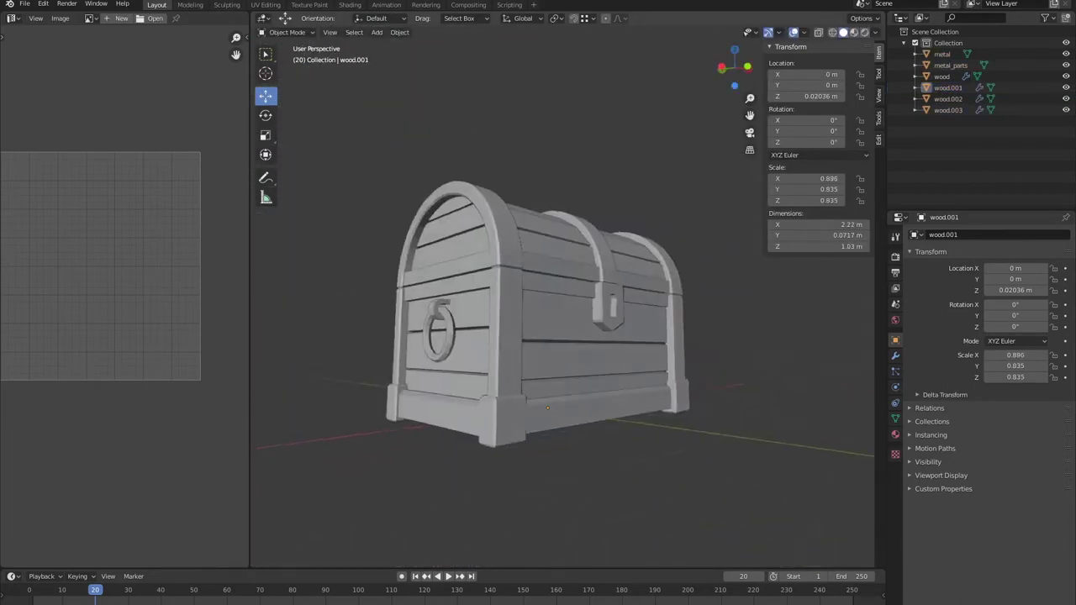
Set the wood.001 plank panel's origin to the 3D cursor, checking it in isolation.
{"action": "left_click", "coordinate": [400, 32]}
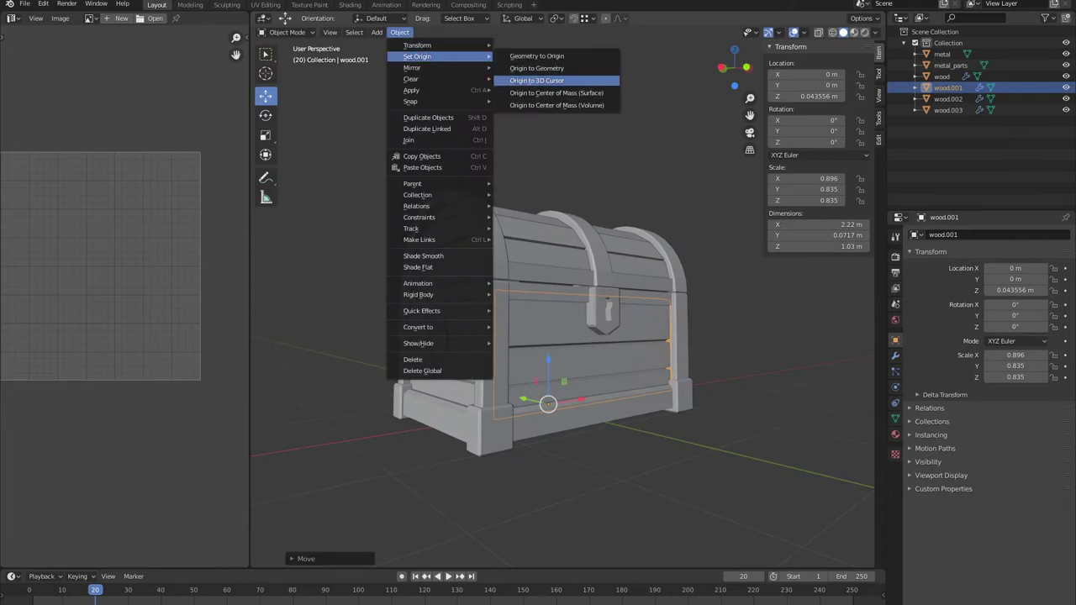
{"action": "left_click", "coordinate": [552, 79]}
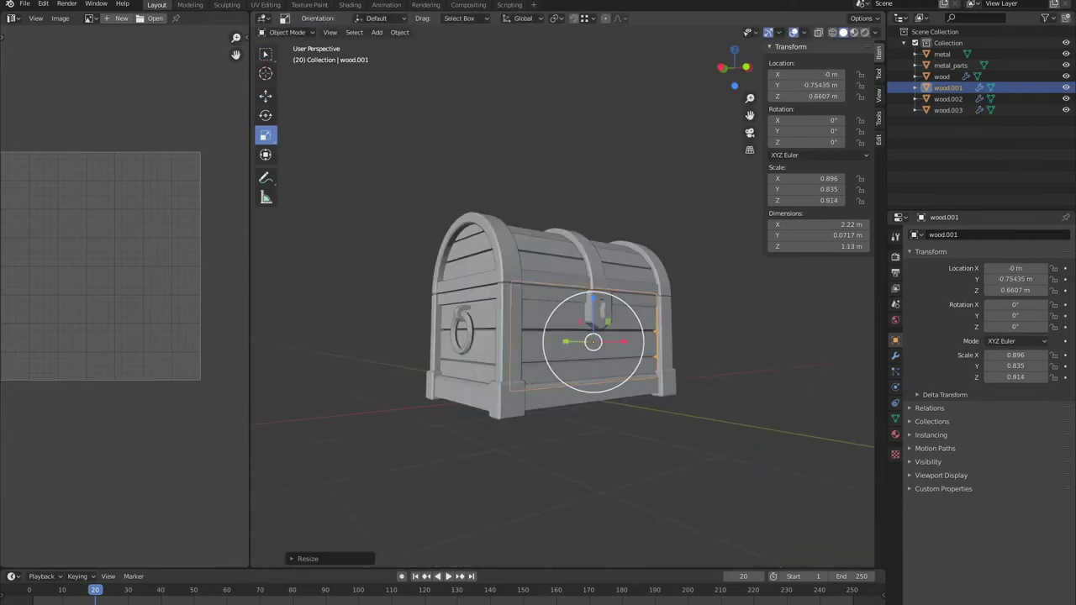
{"action": "key", "text": "Tab"}
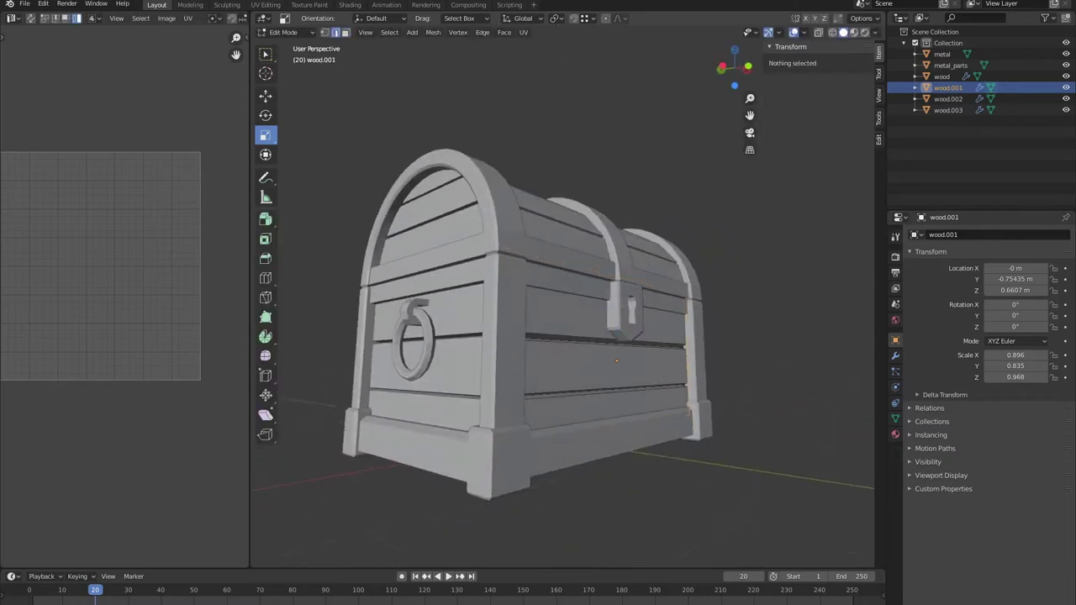
{"action": "key", "text": "Tab"}
{"action": "key", "text": "KP_Divide"}
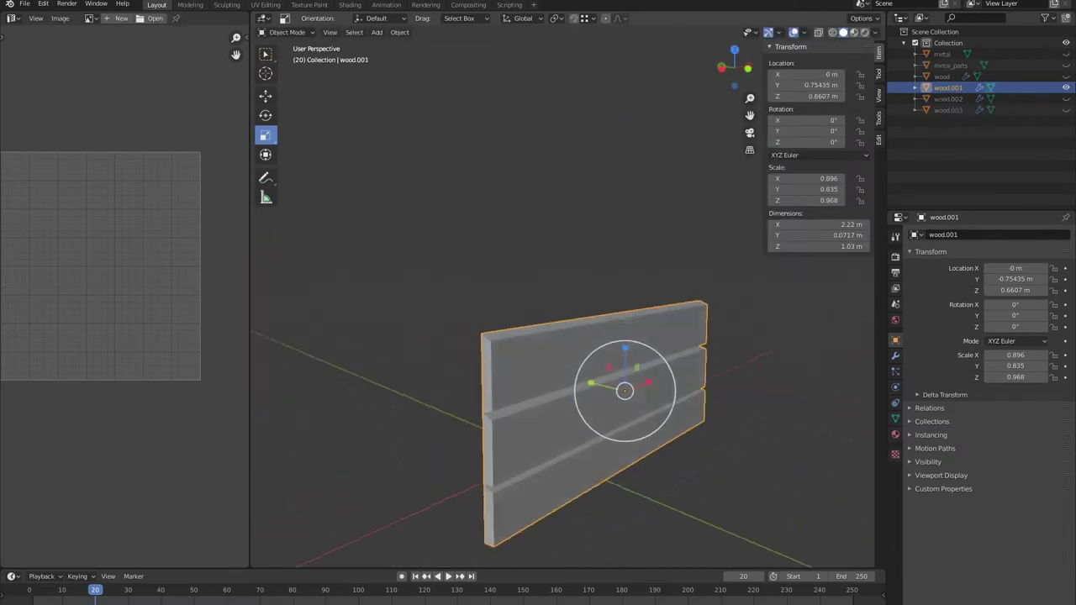
{"action": "key", "text": "KP_Divide"}
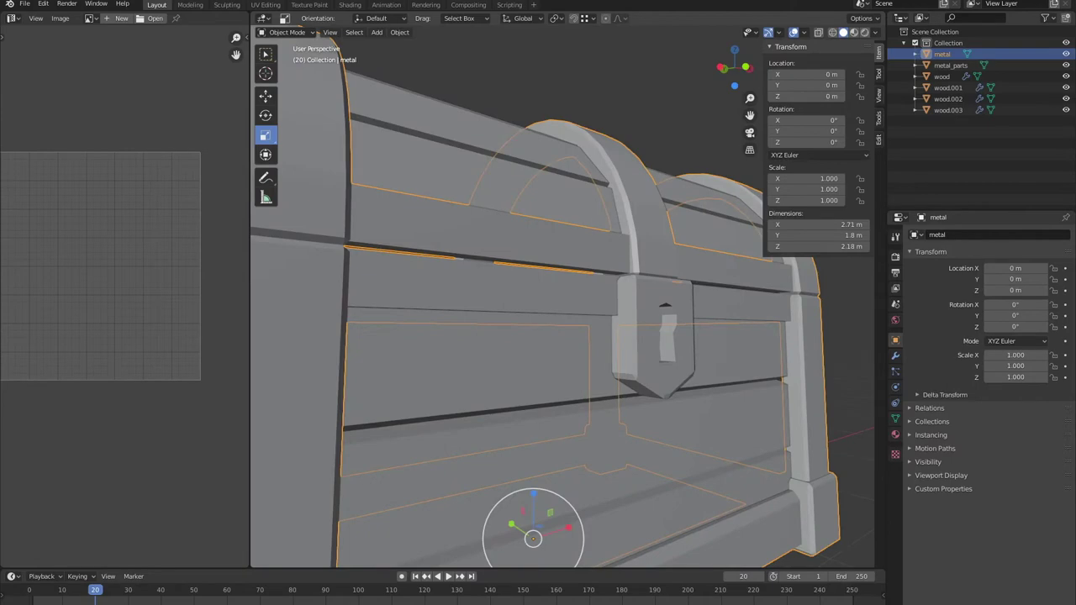
Scale the metal band's front horizontal loop inward to fit around the panel.
{"action": "key", "text": "Tab"}
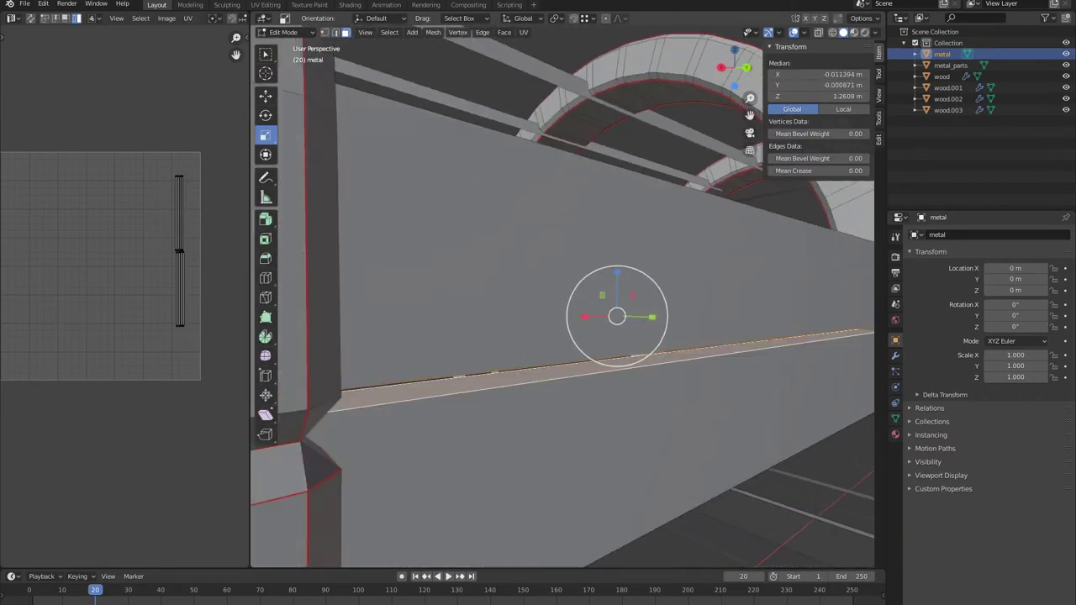
{"action": "middle_click_drag", "start_coordinate": [568, 313], "coordinate": [607, 281]}
{"action": "left_click", "coordinate": [608, 281], "text": "alt"}
{"action": "key", "text": "Return"}
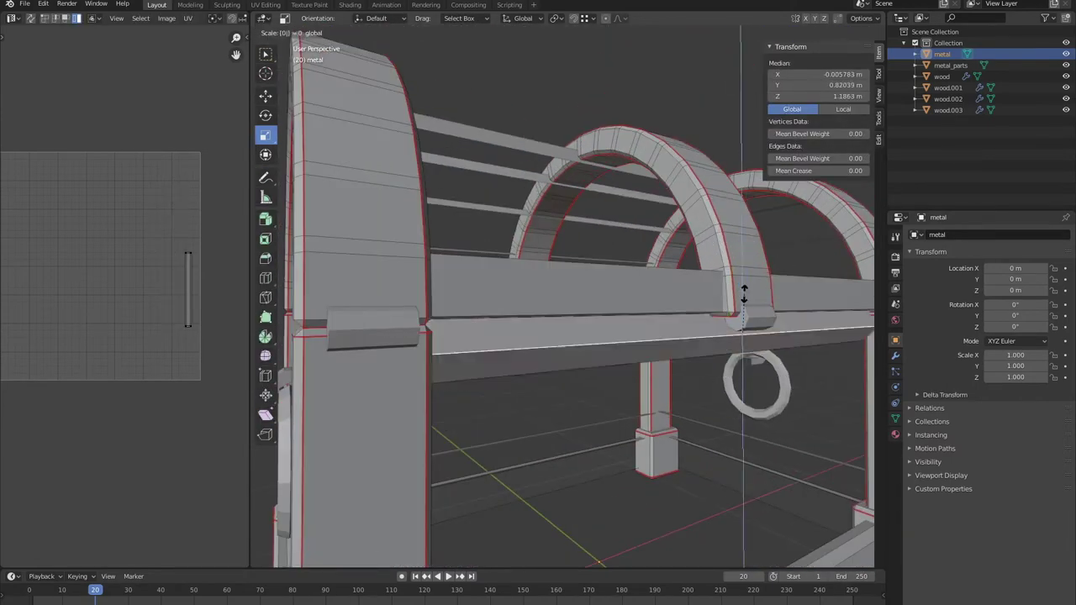
{"action": "middle_click_drag", "start_coordinate": [748, 252], "coordinate": [613, 312]}
{"action": "scroll", "coordinate": [451, 233], "scroll_direction": "up", "scroll_amount": 3}
{"action": "left_click", "coordinate": [504, 332], "text": "alt"}
{"action": "key", "text": "s"}
{"action": "left_click", "coordinate": [452, 296]}
{"action": "scroll", "coordinate": [493, 312], "scroll_direction": "down", "scroll_amount": 5}
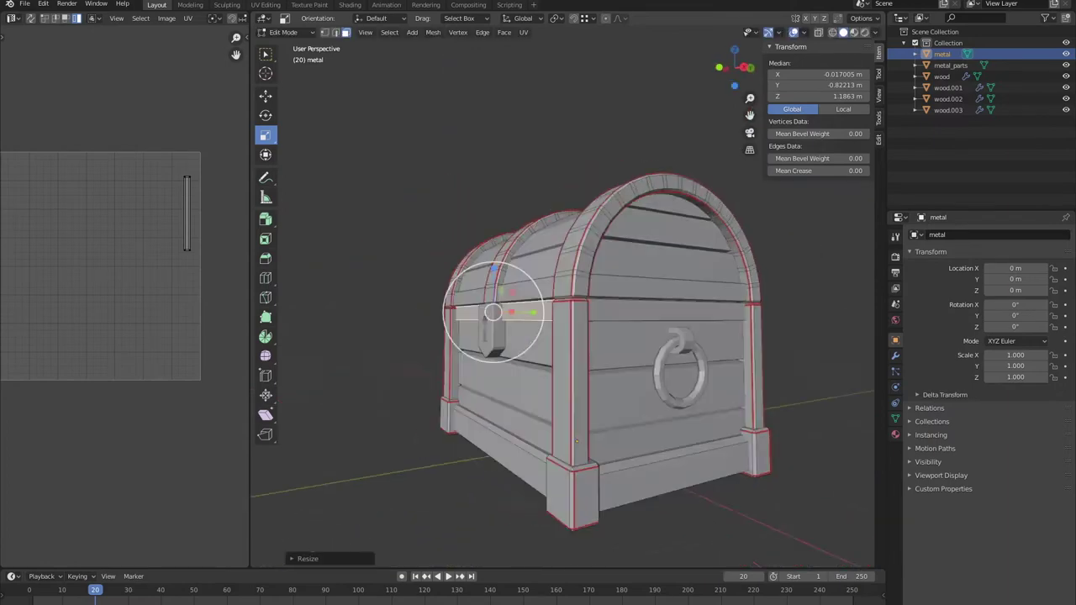
{"action": "key", "text": "Tab"}
Select all faces of wood.001 and unwrap its UVs into plank islands.
{"action": "mouse_move", "coordinate": [493, 312]}
{"action": "middle_mouse_down"}
{"action": "mouse_move", "coordinate": [561, 410]}
{"action": "mouse_move", "coordinate": [544, 465]}
{"action": "mouse_move", "coordinate": [505, 420]}
{"action": "middle_mouse_up"}
{"action": "left_click", "coordinate": [878, 94]}
{"action": "left_click", "coordinate": [544, 465]}
{"action": "key", "text": "Tab"}
{"action": "key", "text": "a"}
{"action": "left_click_drag", "start_coordinate": [250, 253], "coordinate": [363, 252]}
{"action": "key", "text": "u"}
{"action": "key", "text": "Return"}
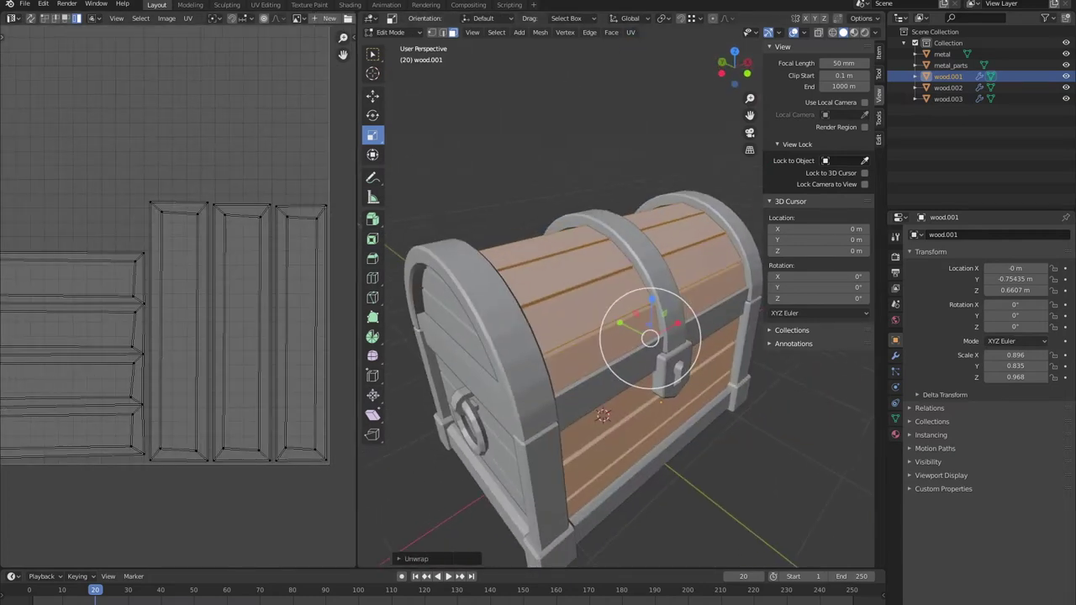
Straighten the plank panel's UV islands with Align/Straighten.
{"action": "right_click", "coordinate": [219, 211]}
{"action": "left_click", "coordinate": [218, 252]}
{"action": "right_click", "coordinate": [214, 377]}
{"action": "left_click", "coordinate": [214, 377]}
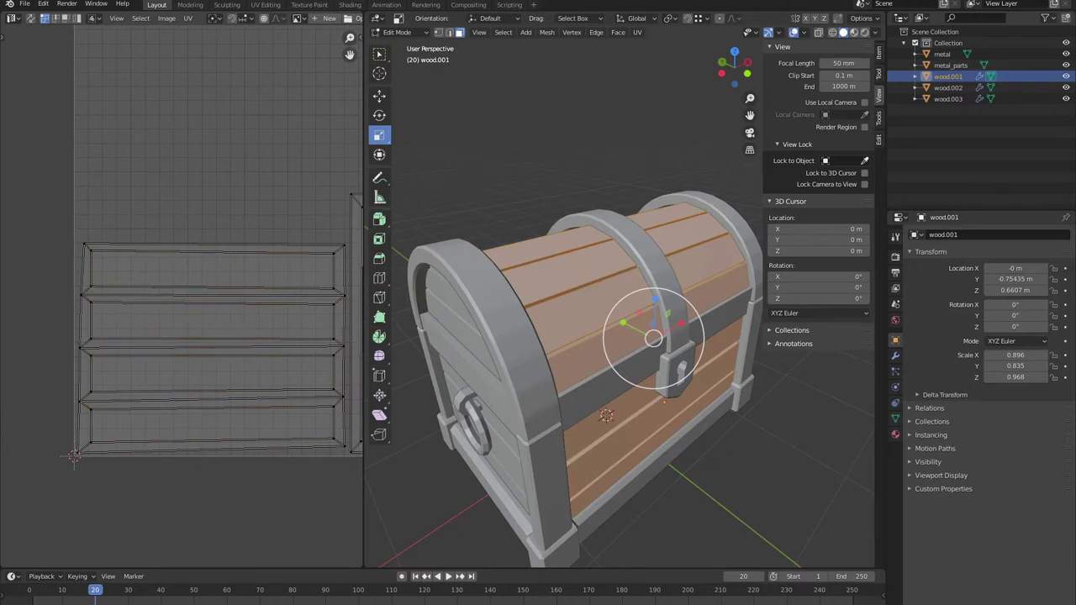
Change the UV selection mode and box-select the four horizontal plank islands.
{"action": "right_click", "coordinate": [118, 206]}
{"action": "key", "text": "Escape"}
{"action": "right_click", "coordinate": [101, 206]}
{"action": "left_click", "coordinate": [101, 206]}
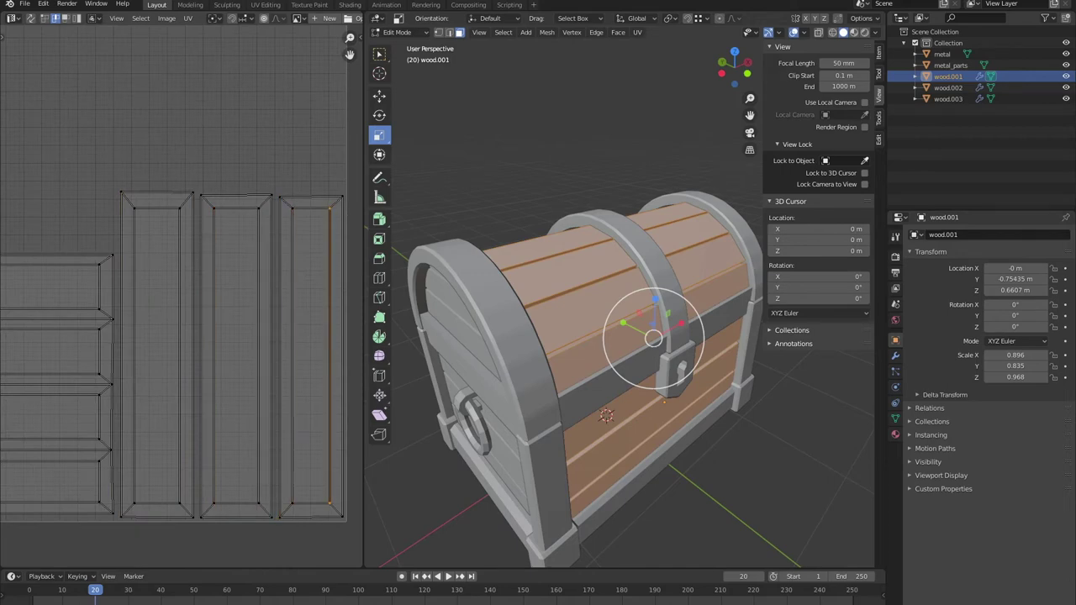
{"action": "middle_click_drag", "start_coordinate": [126, 353], "coordinate": [302, 362]}
{"action": "left_click_drag", "start_coordinate": [294, 252], "coordinate": [21, 475]}
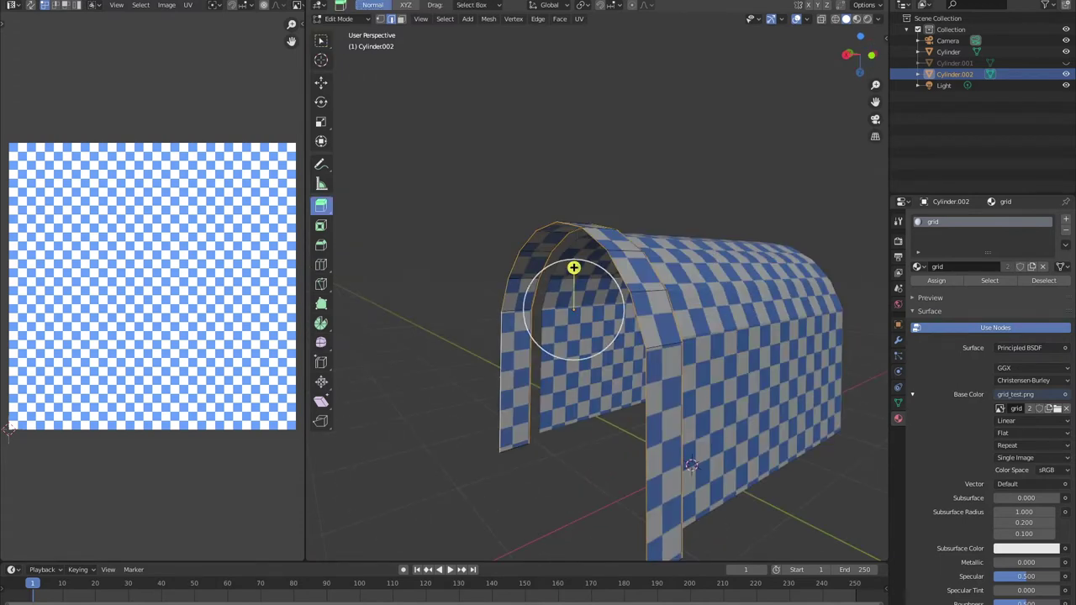
Extrude the arch band along its normals to give it thickness.
{"action": "left_click", "coordinate": [378, 210]}
{"action": "left_click_drag", "start_coordinate": [573, 267], "coordinate": [557, 253]}
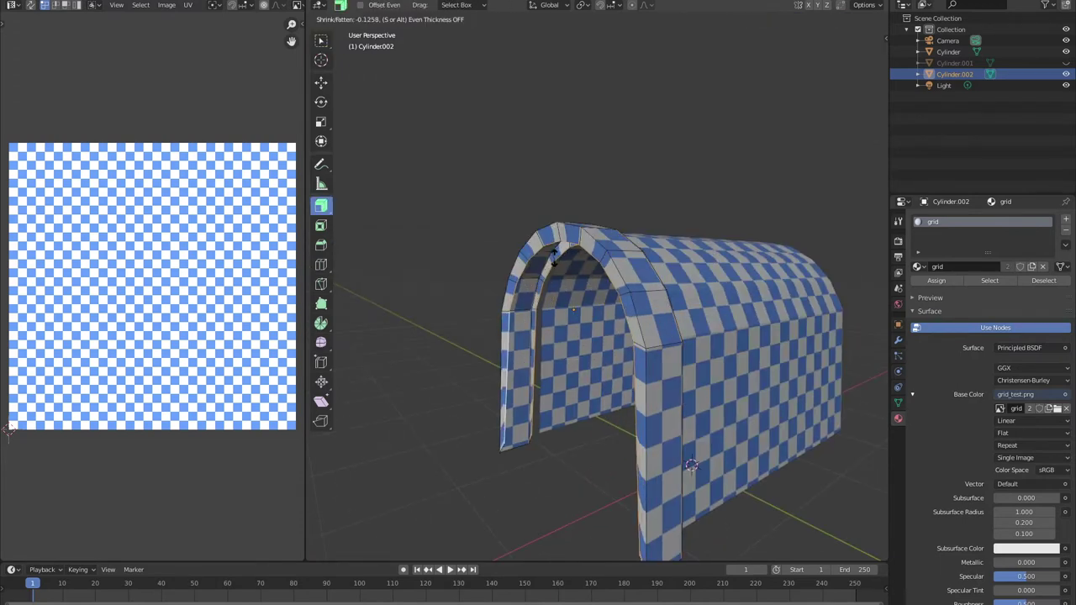
{"action": "left_click", "coordinate": [558, 253]}
{"action": "middle_click_drag", "start_coordinate": [611, 351], "coordinate": [435, 490]}
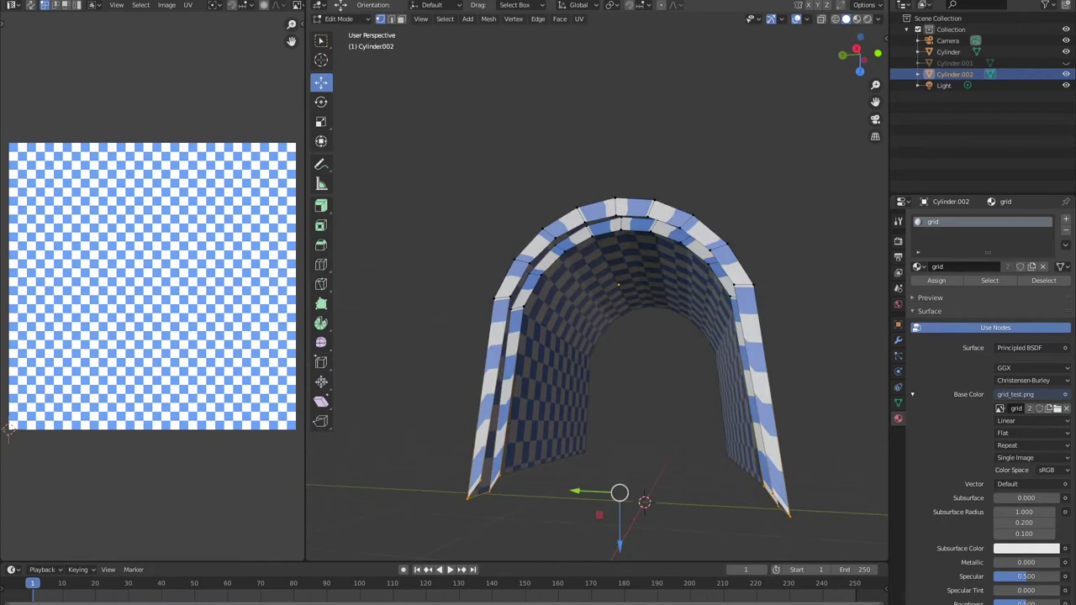
{"action": "type", "text": "0"}
Scale the arch band on Z, on X, then uniformly to sit around the lid.
{"action": "key", "text": "Return"}
{"action": "mouse_move", "coordinate": [633, 488]}
{"action": "middle_mouse_down"}
{"action": "mouse_move", "coordinate": [523, 486]}
{"action": "mouse_move", "coordinate": [639, 471]}
{"action": "middle_mouse_up"}
{"action": "mouse_move", "coordinate": [622, 410]}
{"action": "middle_mouse_down"}
{"action": "mouse_move", "coordinate": [588, 395]}
{"action": "mouse_move", "coordinate": [641, 390]}
{"action": "mouse_move", "coordinate": [614, 458]}
{"action": "middle_mouse_up"}
{"action": "key", "text": "Return"}
{"action": "key", "text": "s"}
{"action": "key", "text": "x"}
{"action": "key", "text": "s"}
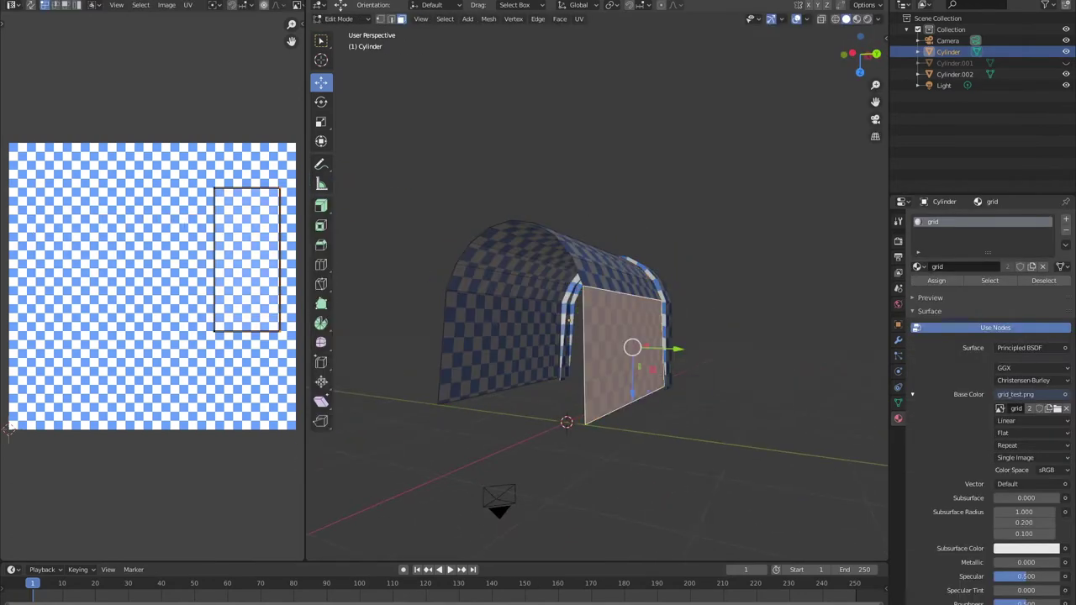
{"action": "middle_click_drag", "start_coordinate": [631, 363], "coordinate": [628, 429]}
{"action": "key", "text": "s"}
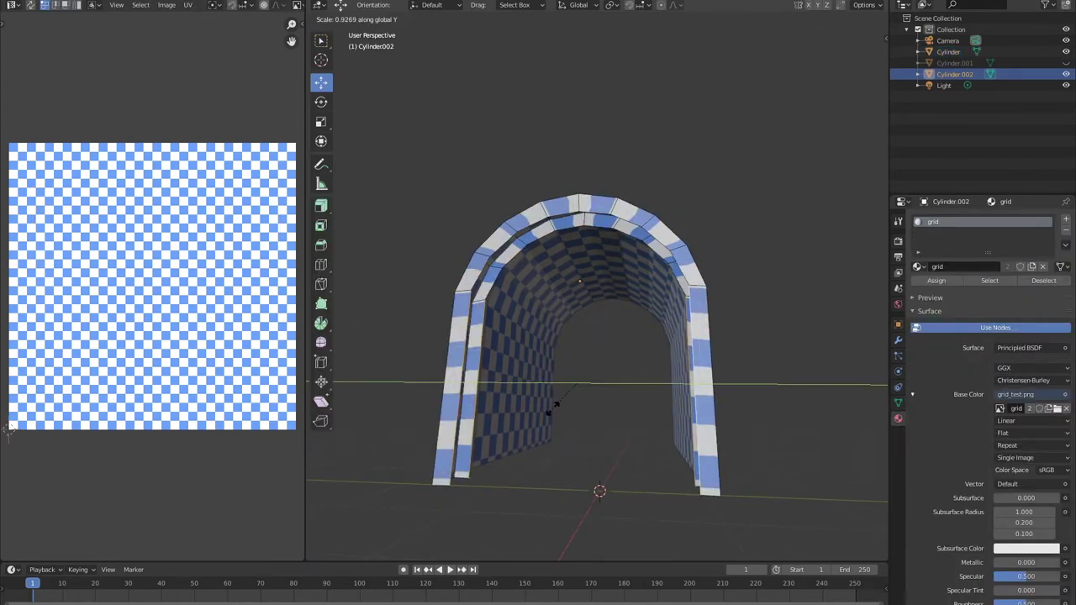
{"action": "middle_click_drag", "start_coordinate": [589, 337], "coordinate": [673, 362]}
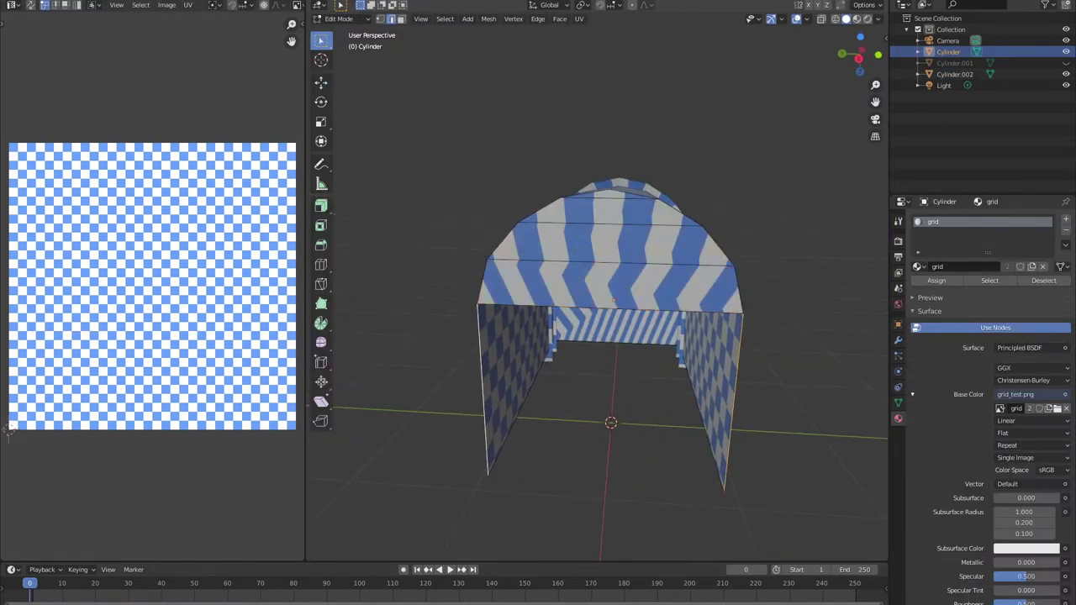
Unwrap the chest body, rotate its UV island upright and enlarge it.
{"action": "left_click", "coordinate": [579, 19]}
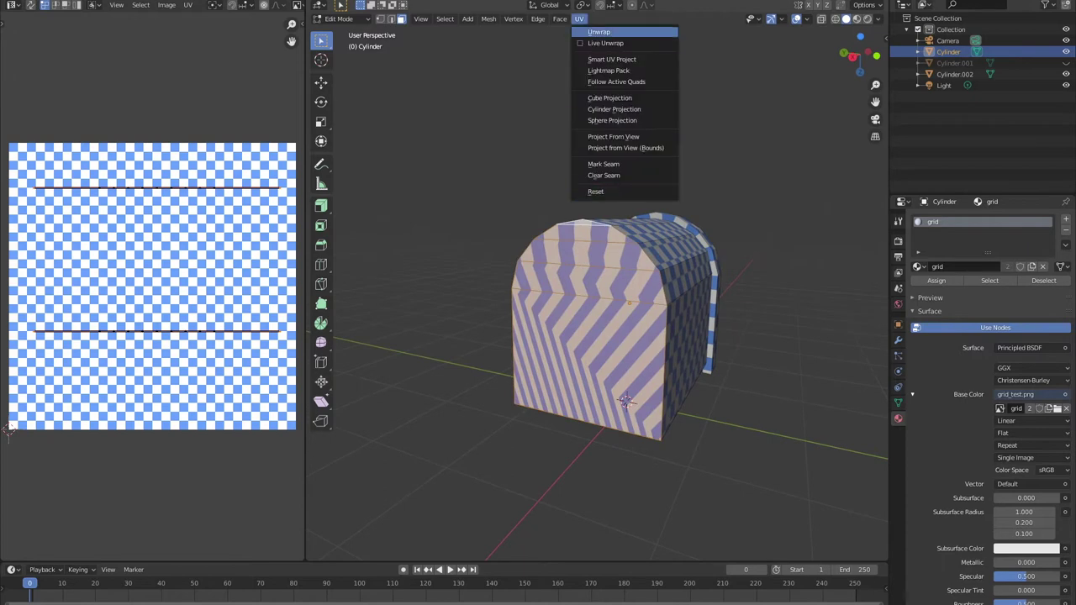
{"action": "left_click", "coordinate": [598, 31]}
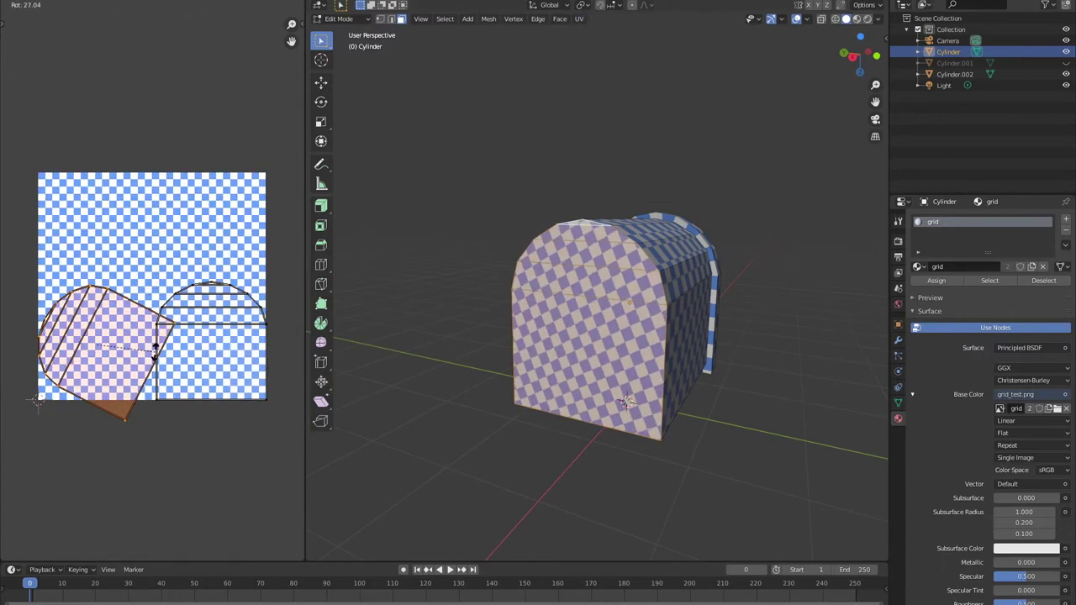
{"action": "left_click", "coordinate": [134, 361]}
{"action": "scroll", "coordinate": [135, 362], "scroll_direction": "up", "scroll_amount": 1}
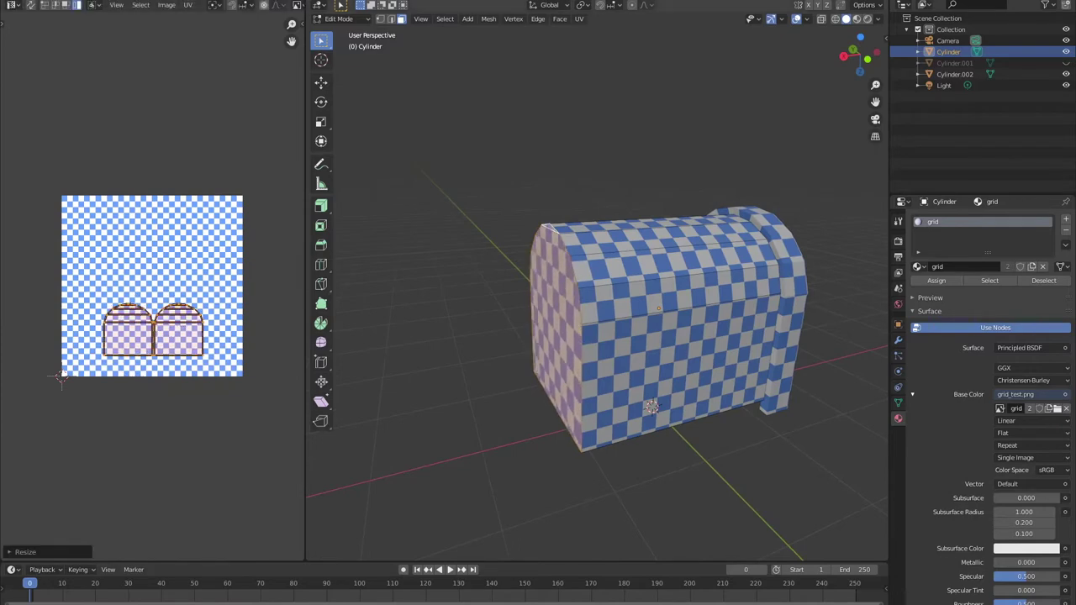
{"action": "key", "text": "s"}
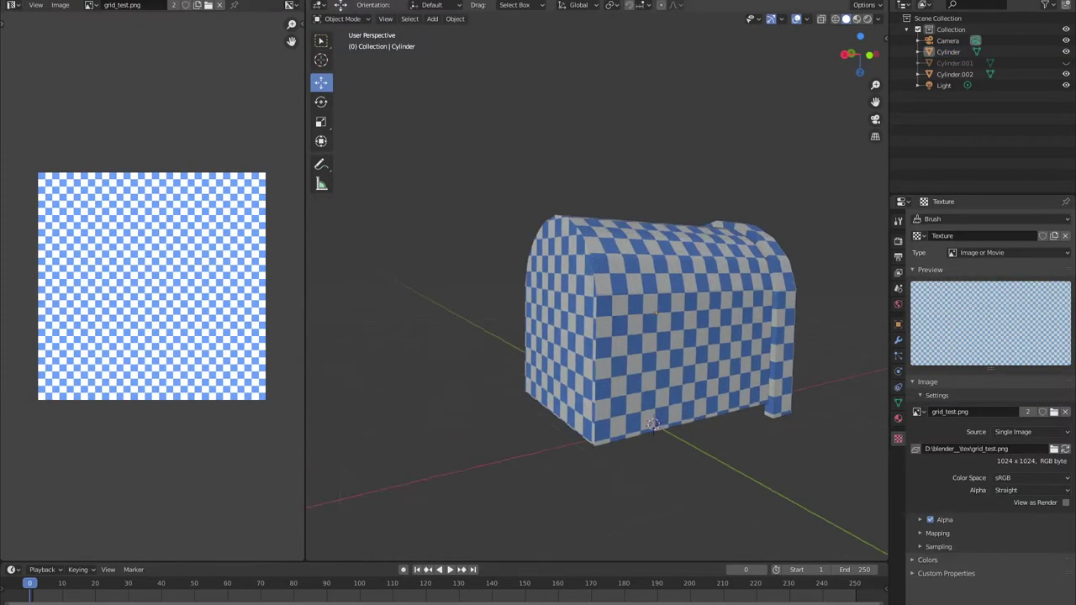
{"action": "mouse_move", "coordinate": [606, 471]}
{"action": "middle_mouse_down"}
{"action": "mouse_move", "coordinate": [509, 548]}
{"action": "mouse_move", "coordinate": [546, 493]}
{"action": "middle_mouse_up"}
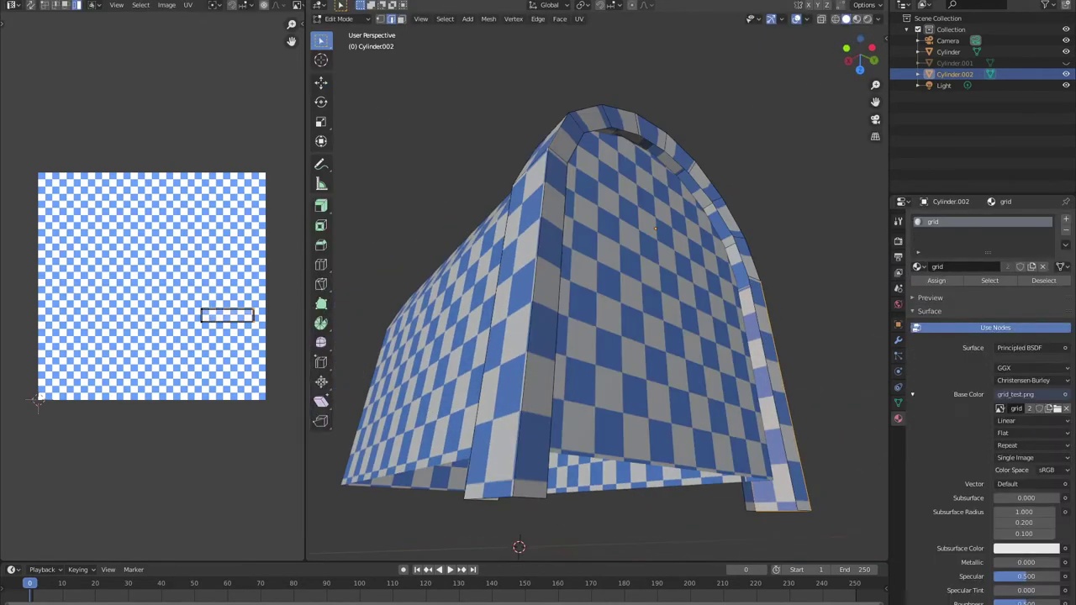
Shrink the arch band's UV island into a strip at the top, then duplicate the band.
{"action": "middle_click_drag", "start_coordinate": [588, 336], "coordinate": [521, 353]}
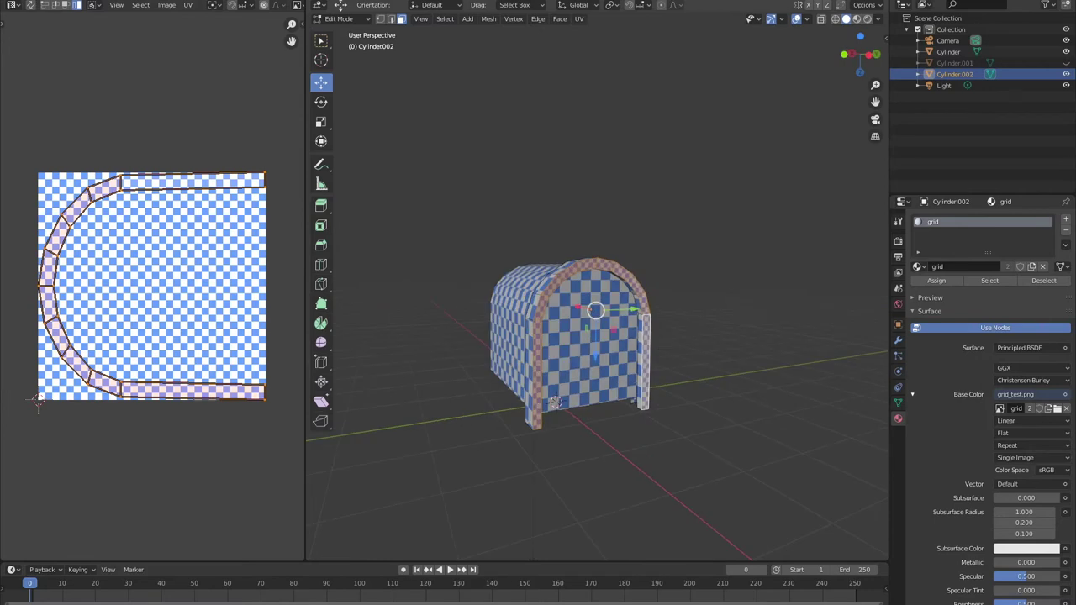
{"action": "key", "text": "s"}
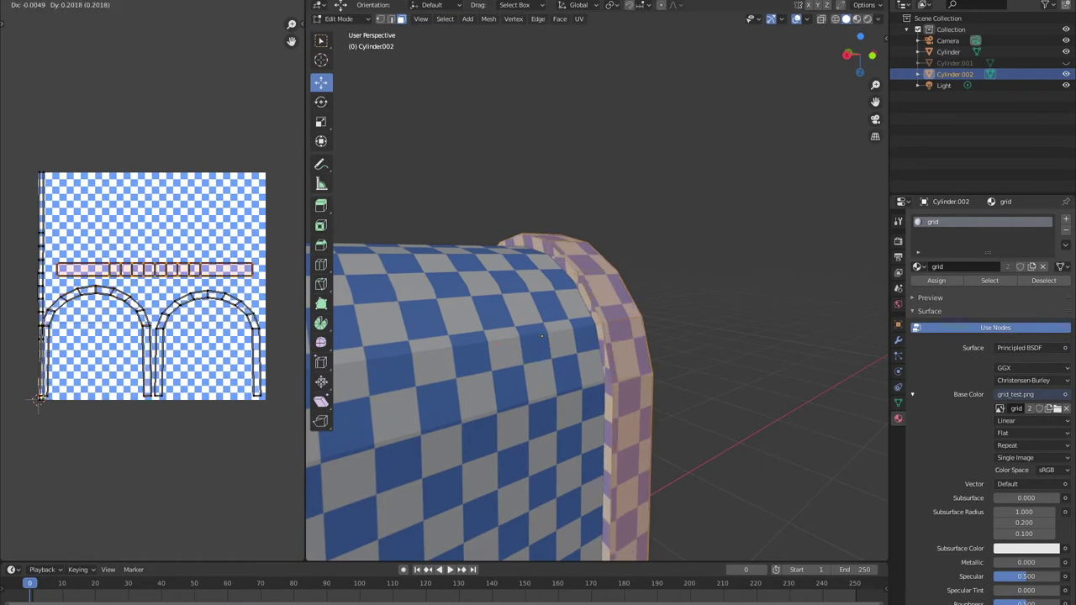
{"action": "left_click", "coordinate": [542, 336]}
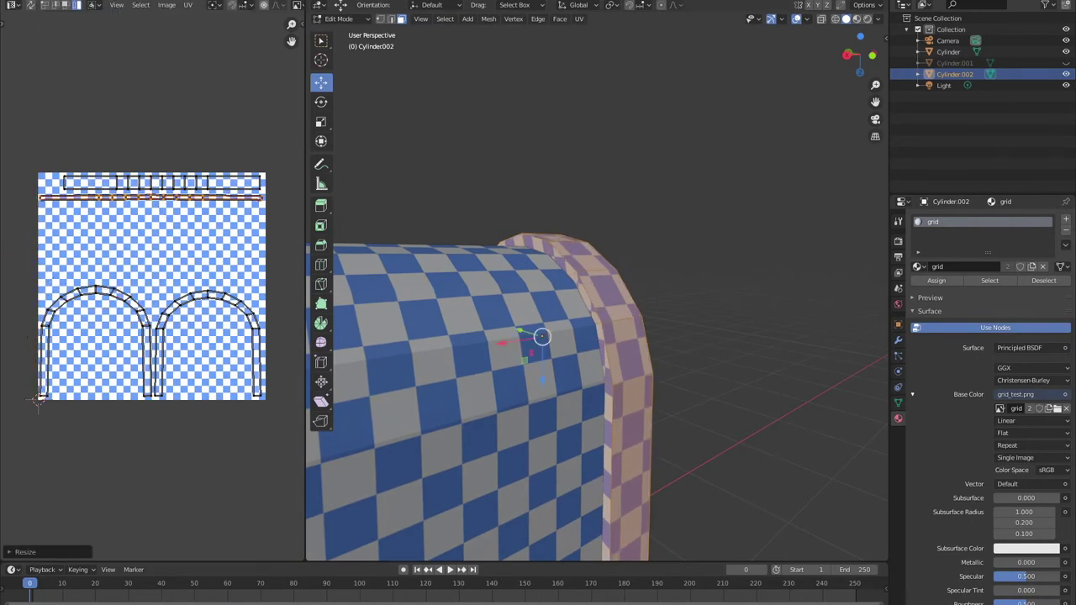
{"action": "middle_click_drag", "start_coordinate": [876, 480], "coordinate": [816, 427]}
{"action": "key", "text": "shift+d"}
Place the band copy at the chest's opposite end, trying mirror and 180° flips.
{"action": "key", "text": "Return"}
{"action": "type", "text": "n"}
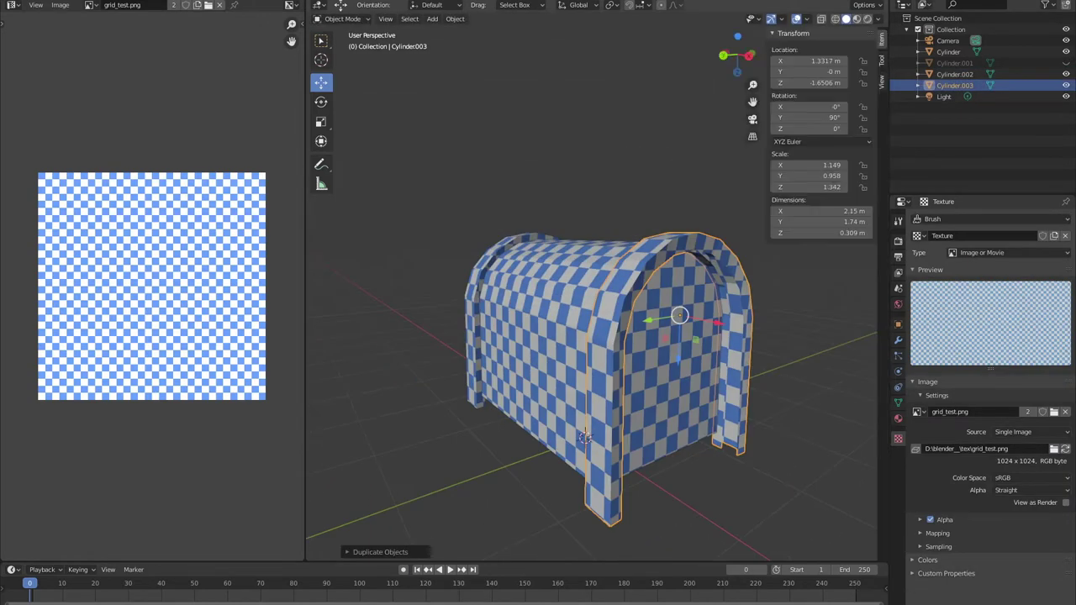
{"action": "type", "text": "-"}
{"action": "key", "text": "Return"}
{"action": "type", "text": "x180"}
{"action": "key", "text": "Return"}
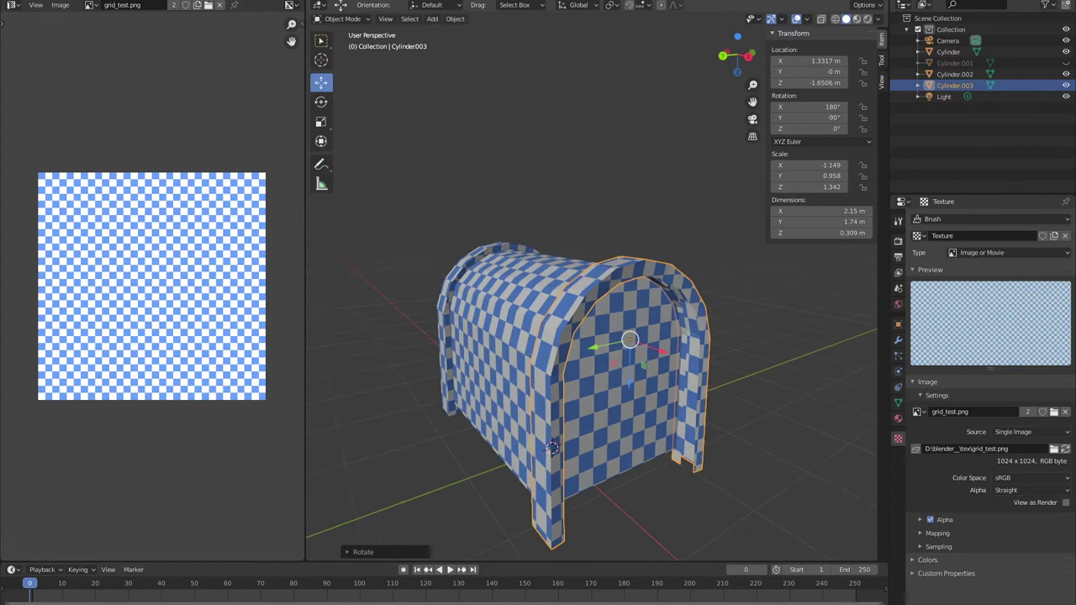
{"action": "key", "text": "ctrl+z"}
{"action": "key", "text": "ctrl+z"}
{"action": "scroll", "coordinate": [589, 336], "scroll_direction": "up", "scroll_amount": 3}
{"action": "left_click", "coordinate": [454, 18]}
{"action": "key", "text": "Escape"}
{"action": "key", "text": "ctrl+z"}
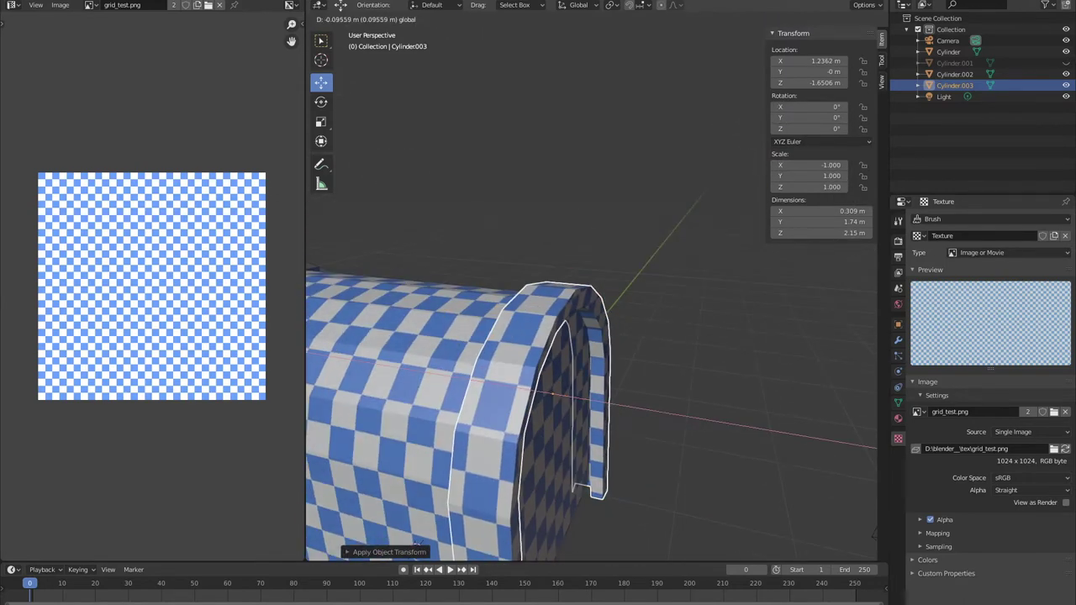
{"action": "scroll", "coordinate": [588, 337], "scroll_direction": "down", "scroll_amount": 3}
{"action": "mouse_move", "coordinate": [589, 336]}
{"action": "middle_mouse_down"}
{"action": "mouse_move", "coordinate": [589, 253]}
{"action": "mouse_move", "coordinate": [538, 320]}
{"action": "middle_mouse_up"}
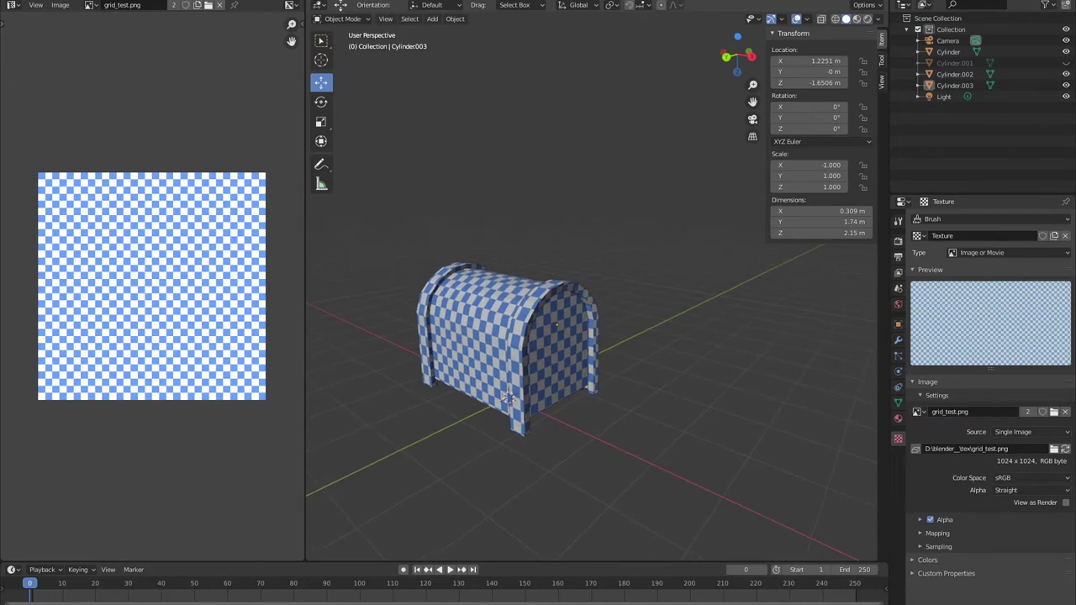
{"action": "scroll", "coordinate": [533, 404], "scroll_direction": "up", "scroll_amount": 2}
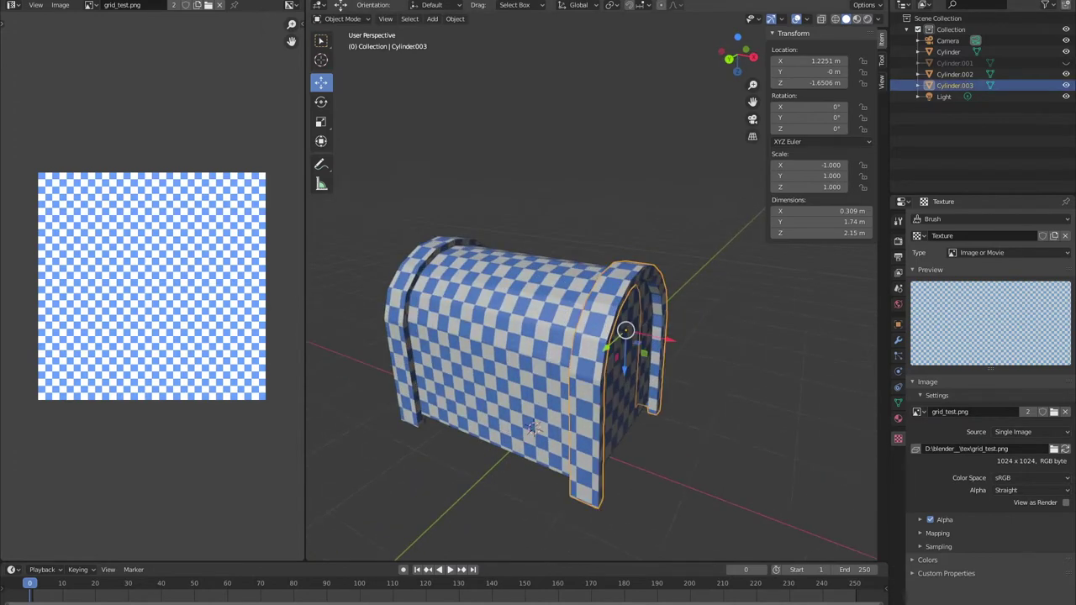
Duplicate the band again, reset its origin to geometry and move it to the front centre.
{"action": "key", "text": "shift+d"}
{"action": "key", "text": "Return"}
{"action": "key", "text": "Tab"}
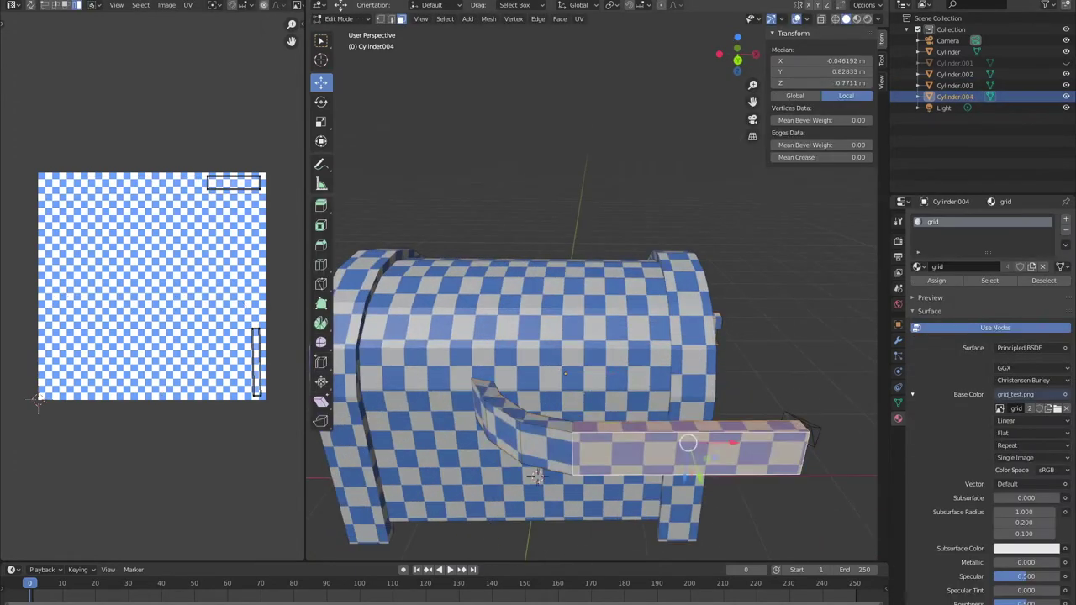
{"action": "scroll", "coordinate": [588, 336], "scroll_direction": "up", "scroll_amount": 3}
{"action": "scroll", "coordinate": [589, 337], "scroll_direction": "up", "scroll_amount": 2}
{"action": "key", "text": "Tab"}
{"action": "scroll", "coordinate": [588, 336], "scroll_direction": "down", "scroll_amount": 5}
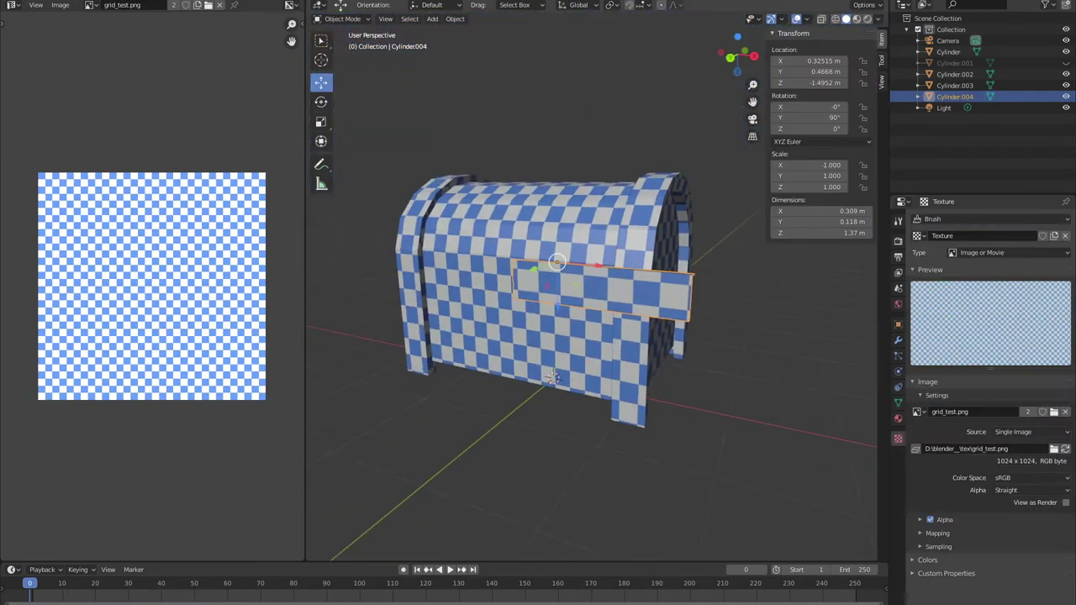
{"action": "key", "text": "ctrl+alt+shift+c"}
{"action": "key", "text": "g"}
{"action": "mouse_move", "coordinate": [552, 378]}
{"action": "middle_mouse_down"}
{"action": "mouse_move", "coordinate": [593, 346]}
{"action": "mouse_move", "coordinate": [588, 362]}
{"action": "middle_mouse_up"}
{"action": "left_click", "coordinate": [593, 316]}
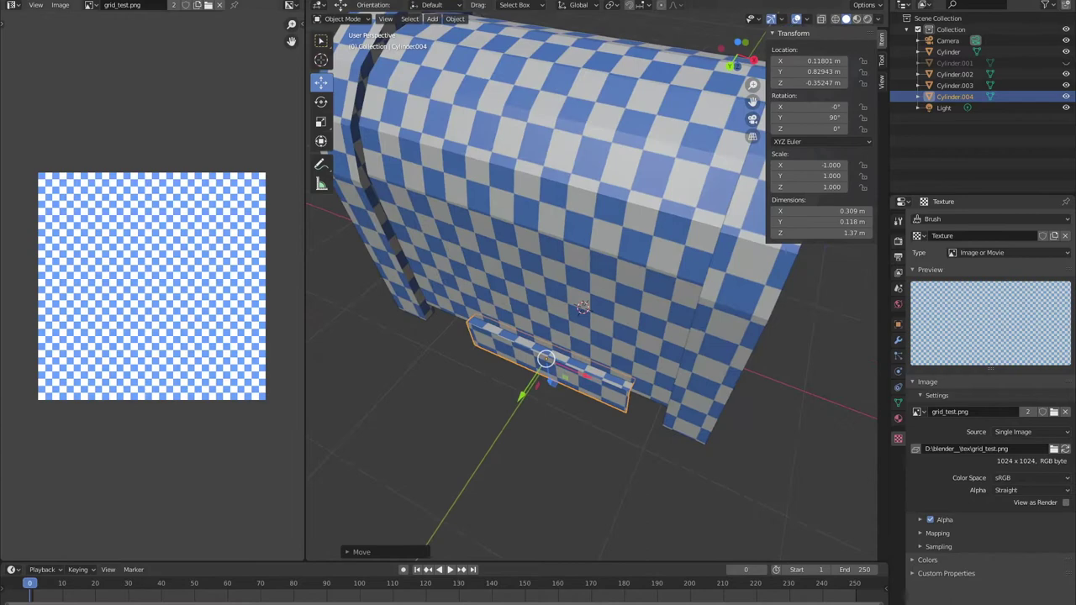
Move the strip's vertices sideways in Edit Mode.
{"action": "key", "text": "Tab"}
{"action": "scroll", "coordinate": [621, 410], "scroll_direction": "down", "scroll_amount": 1}
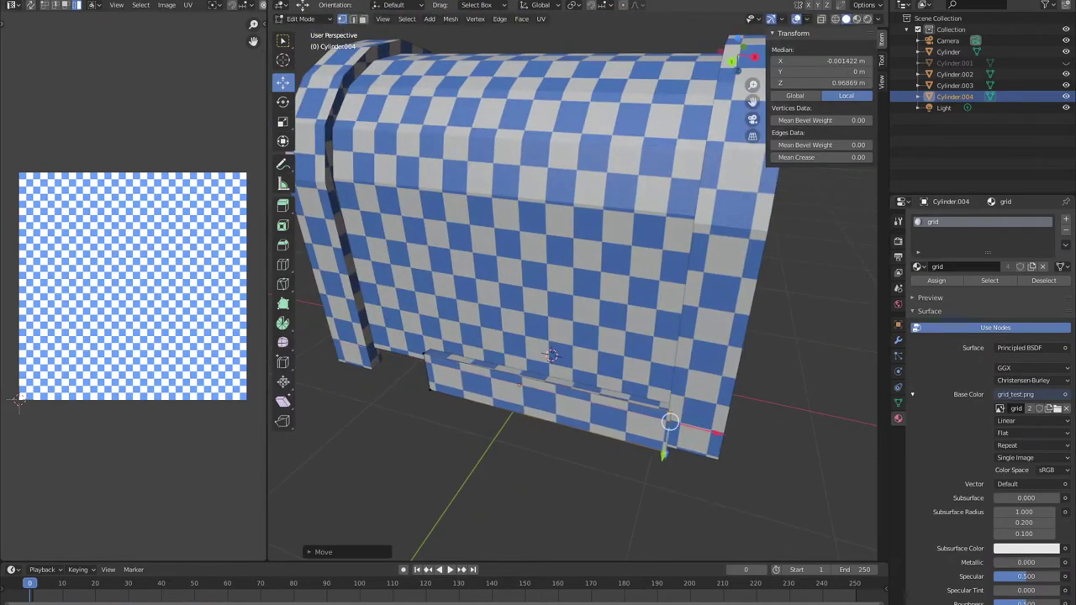
{"action": "key", "text": "Return"}
{"action": "key", "text": "g"}
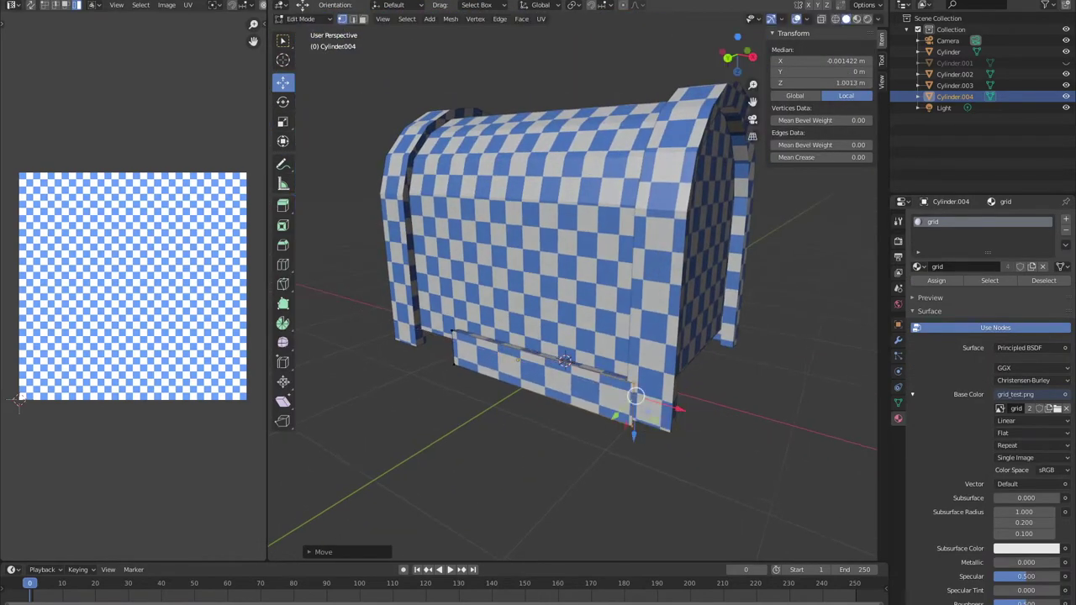
Select the bottom face strip and lay its UV island horizontally along the checker's top edge.
{"action": "mouse_move", "coordinate": [636, 395]}
{"action": "middle_mouse_down"}
{"action": "mouse_move", "coordinate": [593, 415]}
{"action": "mouse_move", "coordinate": [806, 409]}
{"action": "middle_mouse_up"}
{"action": "left_click", "coordinate": [805, 408], "text": "alt"}
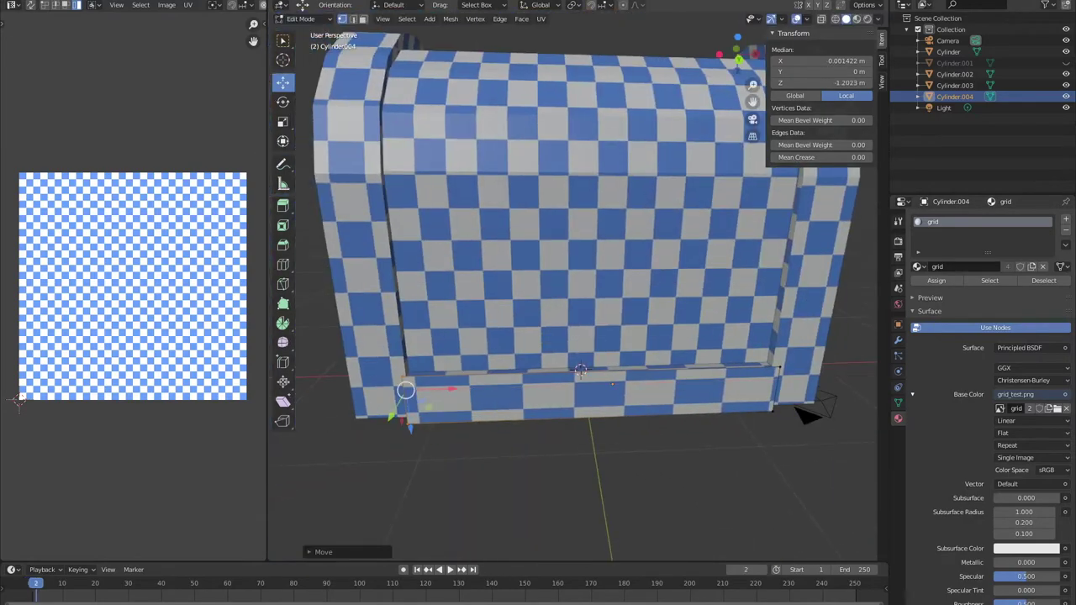
{"action": "scroll", "coordinate": [806, 409], "scroll_direction": "up", "scroll_amount": 3}
{"action": "mouse_move", "coordinate": [538, 396]}
{"action": "middle_mouse_down"}
{"action": "mouse_move", "coordinate": [530, 406]}
{"action": "mouse_move", "coordinate": [564, 396]}
{"action": "middle_mouse_up"}
{"action": "scroll", "coordinate": [530, 404], "scroll_direction": "down", "scroll_amount": 5}
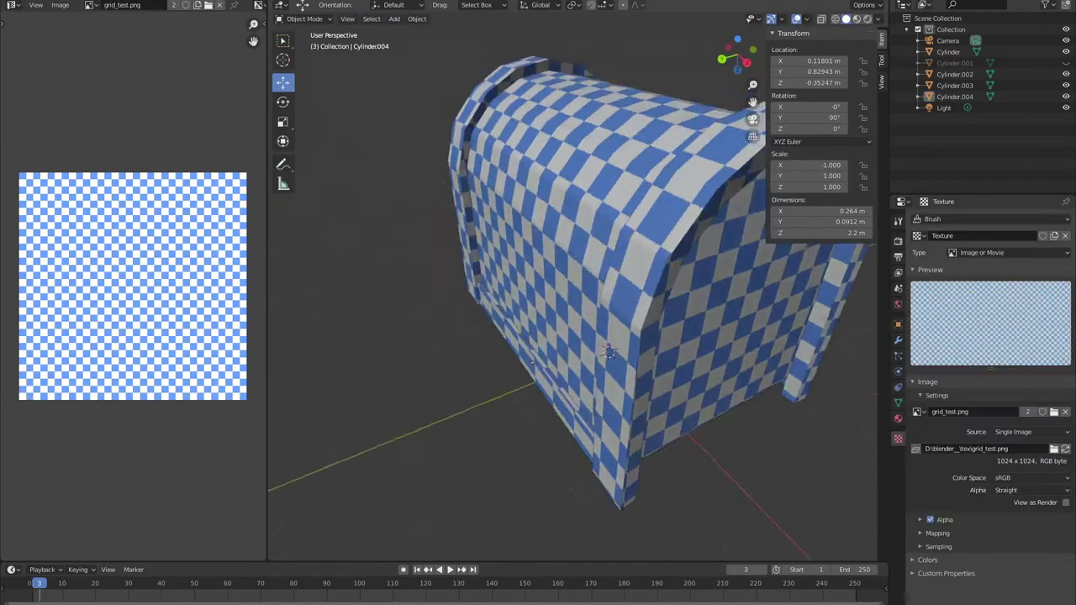
{"action": "left_click", "coordinate": [554, 391], "text": "alt"}
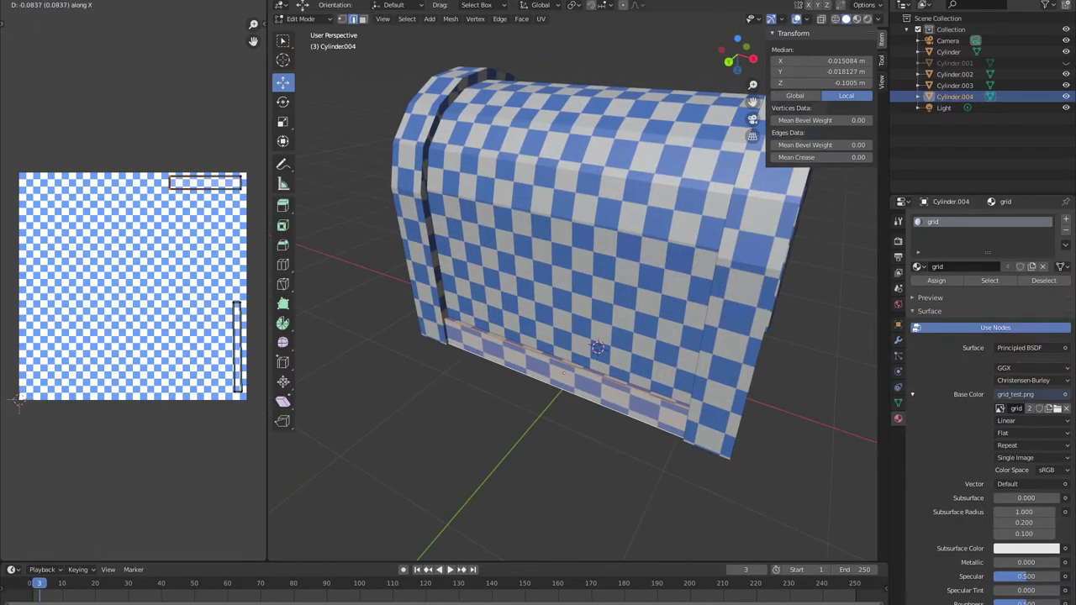
{"action": "middle_click_drag", "start_coordinate": [555, 391], "coordinate": [639, 403]}
{"action": "key", "text": "ctrl+z"}
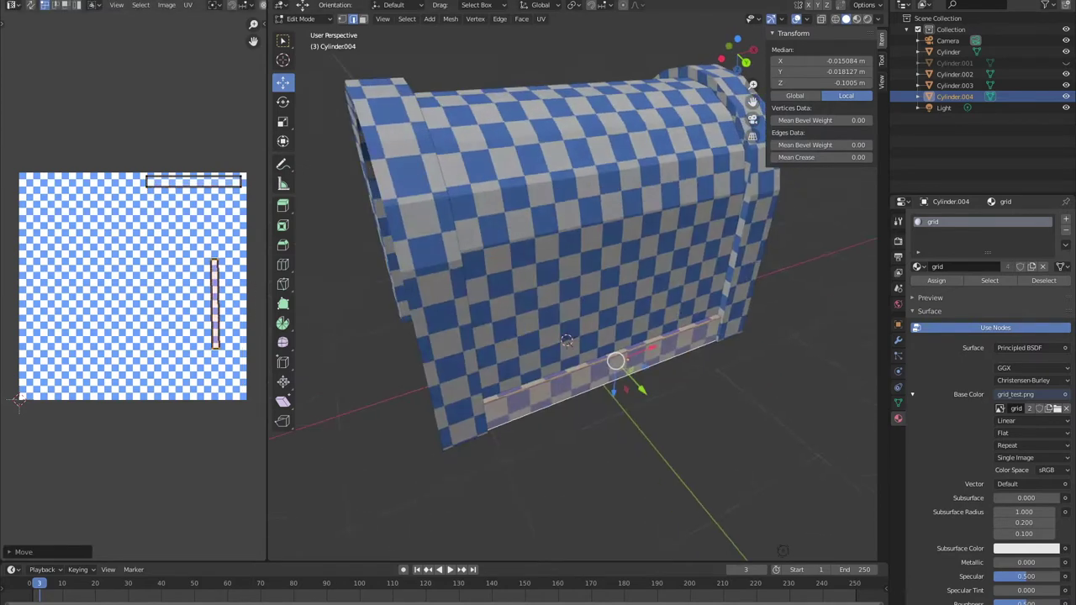
{"action": "scroll", "coordinate": [135, 336], "scroll_direction": "up", "scroll_amount": 3}
{"action": "key", "text": "g"}
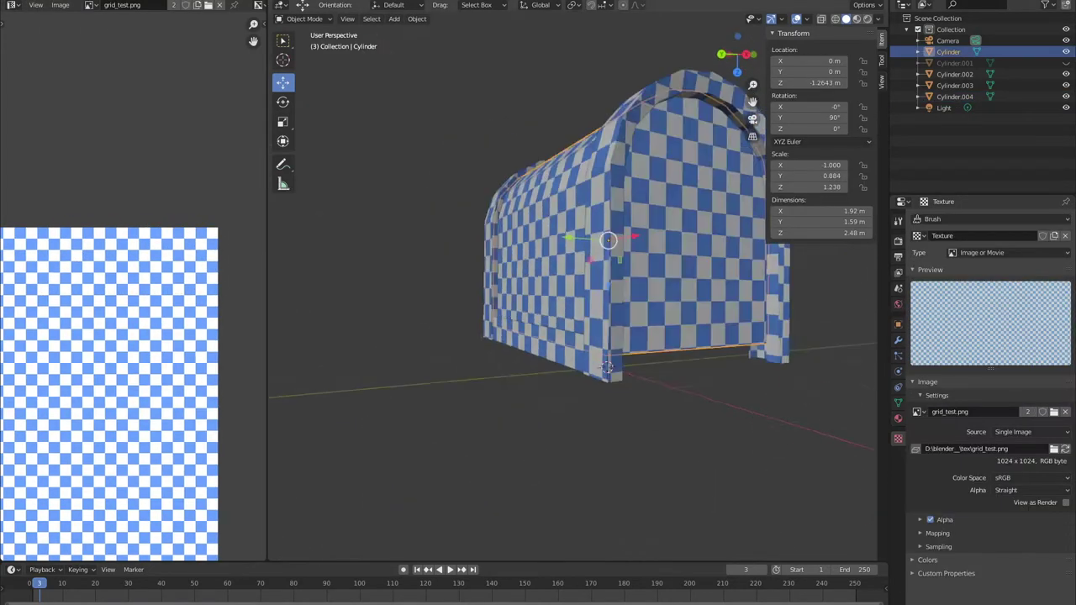
Confirm the strip's UV placement and rotate the trim copy around Z.
{"action": "left_click", "coordinate": [551, 360]}
{"action": "middle_click_drag", "start_coordinate": [551, 360], "coordinate": [673, 382]}
{"action": "key", "text": "r"}
{"action": "key", "text": "z"}
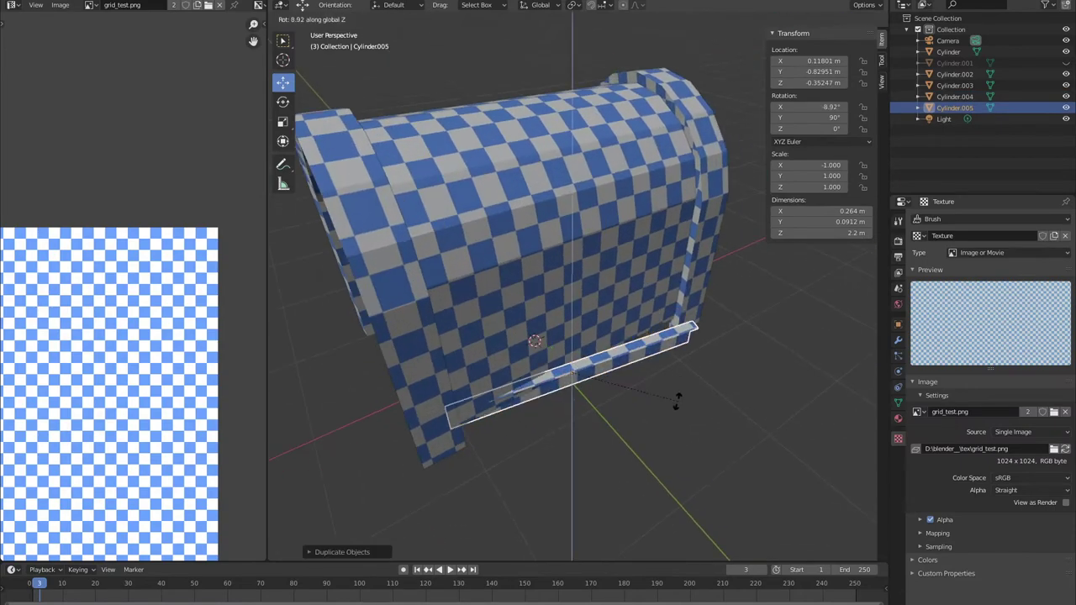
{"action": "middle_click_drag", "start_coordinate": [571, 336], "coordinate": [605, 337]}
{"action": "scroll", "coordinate": [571, 294], "scroll_direction": "up", "scroll_amount": 3}
{"action": "scroll", "coordinate": [572, 294], "scroll_direction": "down", "scroll_amount": 6}
{"action": "key", "text": "alt+a"}
{"action": "key", "text": "n"}
Select the bottom trim piece and add a loop cut to it.
{"action": "left_click", "coordinate": [572, 369]}
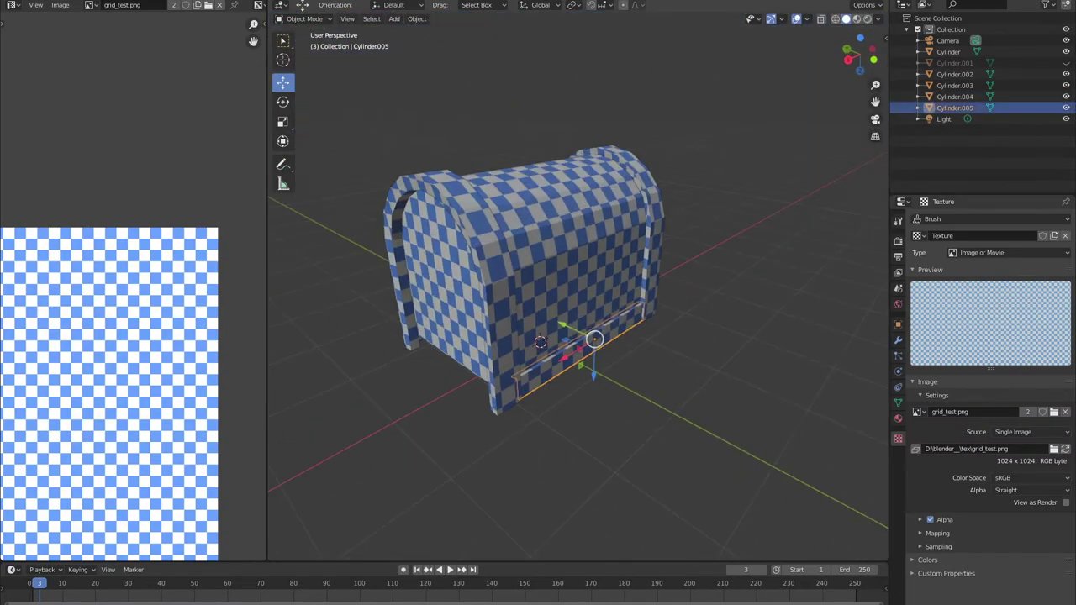
{"action": "mouse_move", "coordinate": [538, 336]}
{"action": "middle_mouse_down"}
{"action": "mouse_move", "coordinate": [589, 336]}
{"action": "mouse_move", "coordinate": [572, 320]}
{"action": "mouse_move", "coordinate": [589, 336]}
{"action": "middle_mouse_up"}
{"action": "scroll", "coordinate": [538, 336], "scroll_direction": "up", "scroll_amount": 4}
{"action": "scroll", "coordinate": [538, 336], "scroll_direction": "up", "scroll_amount": 2}
{"action": "key", "text": "Tab"}
{"action": "left_click", "coordinate": [898, 418]}
{"action": "left_click_drag", "start_coordinate": [588, 407], "coordinate": [635, 407]}
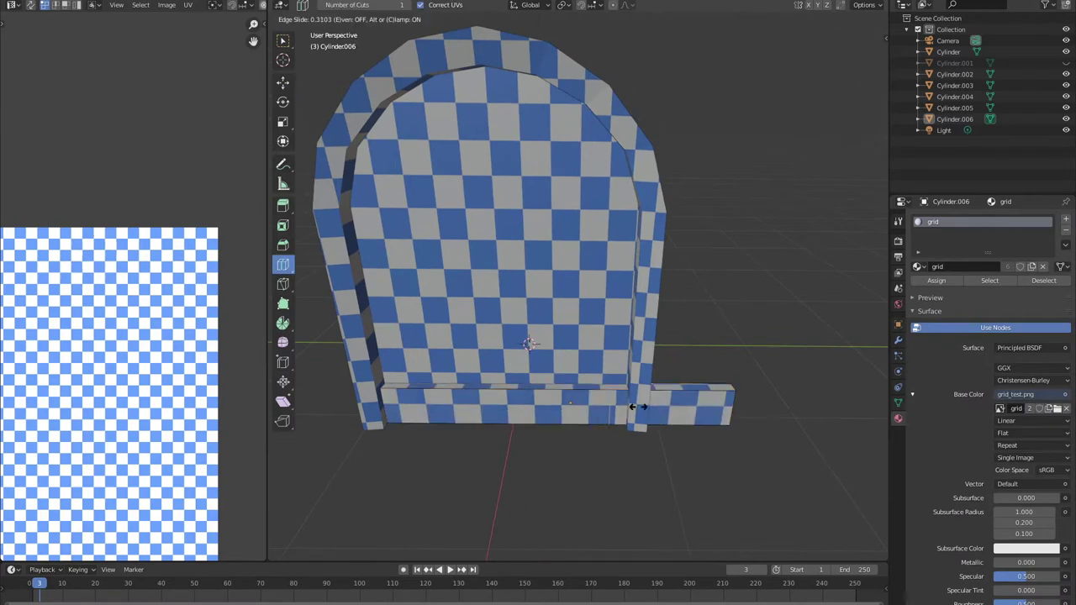
{"action": "right_click", "coordinate": [656, 408]}
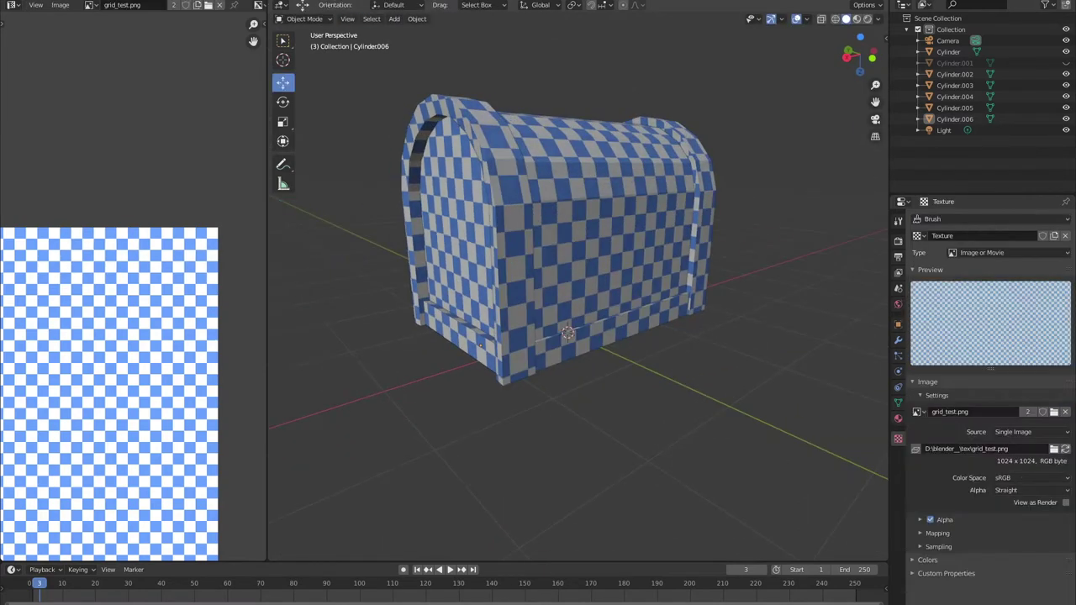
Duplicate the trim piece, rotate the copy and lower it into place.
{"action": "left_click", "coordinate": [417, 18]}
{"action": "left_click", "coordinate": [433, 105]}
{"action": "mouse_move", "coordinate": [538, 336]}
{"action": "middle_mouse_down"}
{"action": "mouse_move", "coordinate": [605, 320]}
{"action": "mouse_move", "coordinate": [504, 277]}
{"action": "middle_mouse_up"}
{"action": "scroll", "coordinate": [579, 303], "scroll_direction": "up", "scroll_amount": 3}
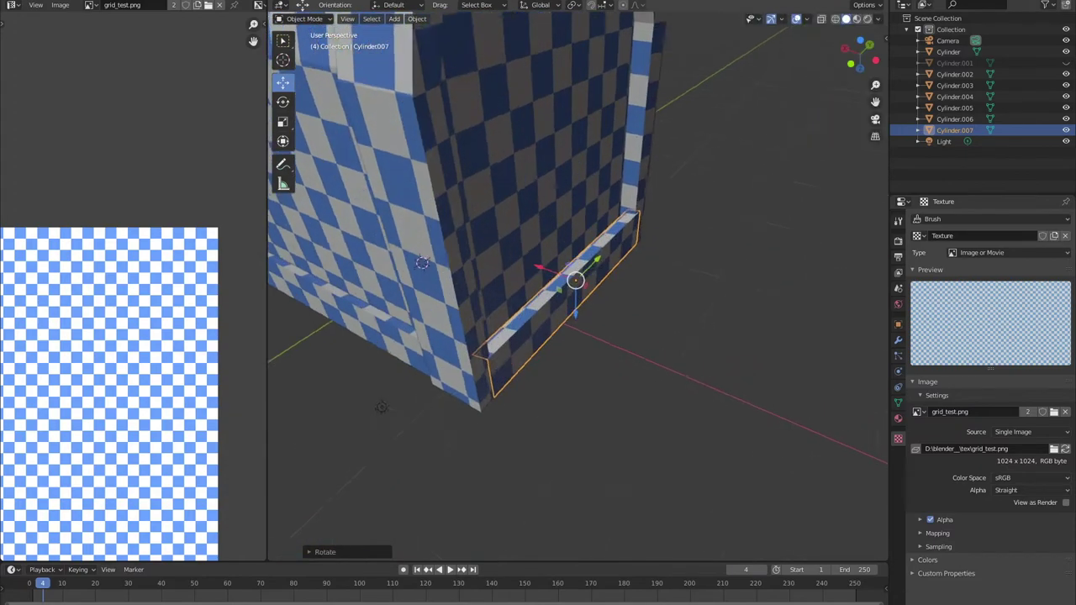
{"action": "key", "text": "alt+a"}
{"action": "scroll", "coordinate": [579, 302], "scroll_direction": "down", "scroll_amount": 3}
{"action": "middle_click_drag", "start_coordinate": [578, 303], "coordinate": [538, 277]}
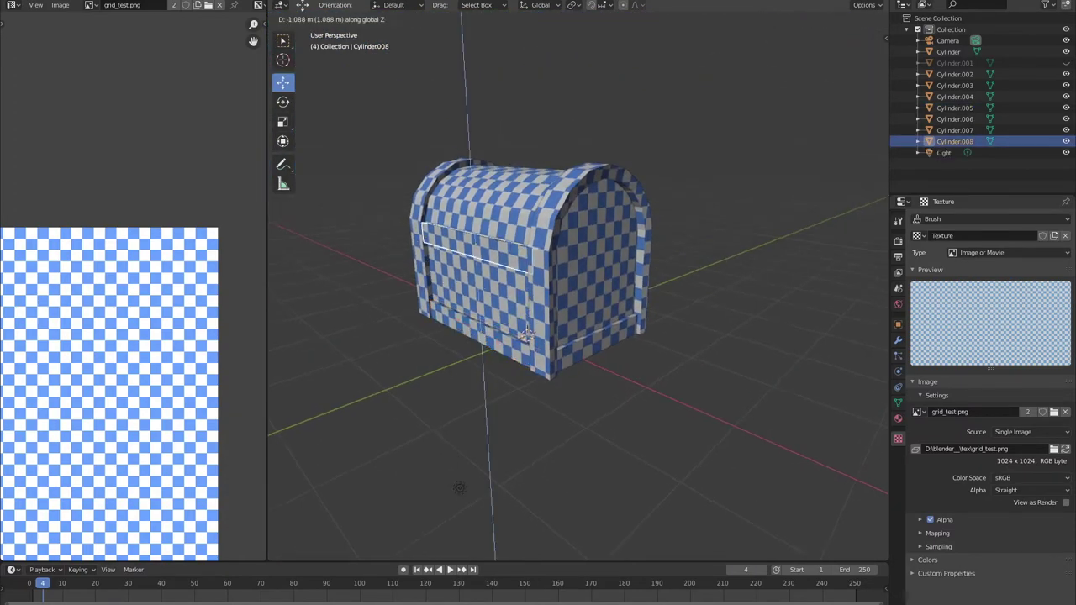
{"action": "left_click", "coordinate": [526, 333]}
Confirm the vertical move and orbit around the checker-textured chest to inspect it.
{"action": "middle_click_drag", "start_coordinate": [525, 334], "coordinate": [592, 267]}
{"action": "key", "text": "alt+a"}
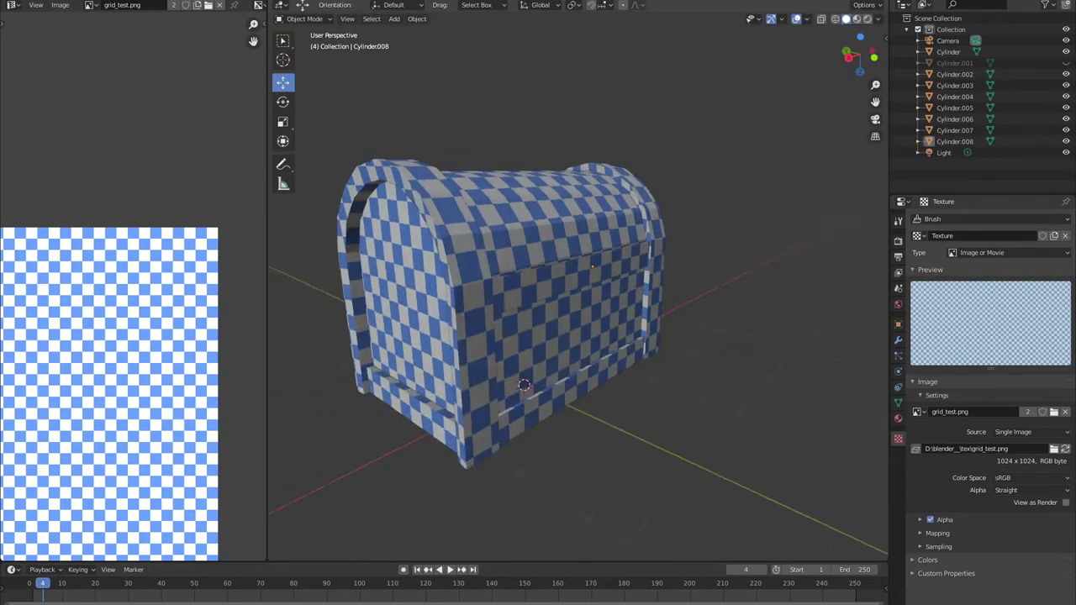
{"action": "scroll", "coordinate": [578, 302], "scroll_direction": "up", "scroll_amount": 3}
{"action": "scroll", "coordinate": [578, 302], "scroll_direction": "down", "scroll_amount": 5}
{"action": "scroll", "coordinate": [578, 302], "scroll_direction": "up", "scroll_amount": 2}
{"action": "middle_click_drag", "start_coordinate": [578, 303], "coordinate": [522, 294]}
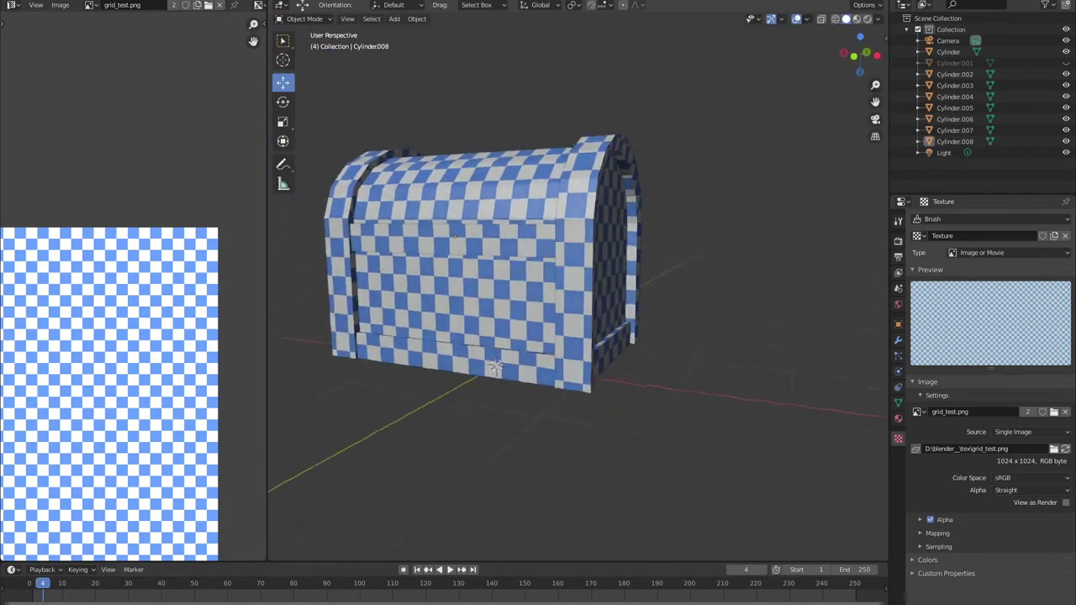
{"action": "scroll", "coordinate": [496, 367], "scroll_direction": "down", "scroll_amount": 3}
{"action": "middle_click_drag", "start_coordinate": [496, 367], "coordinate": [529, 326]}
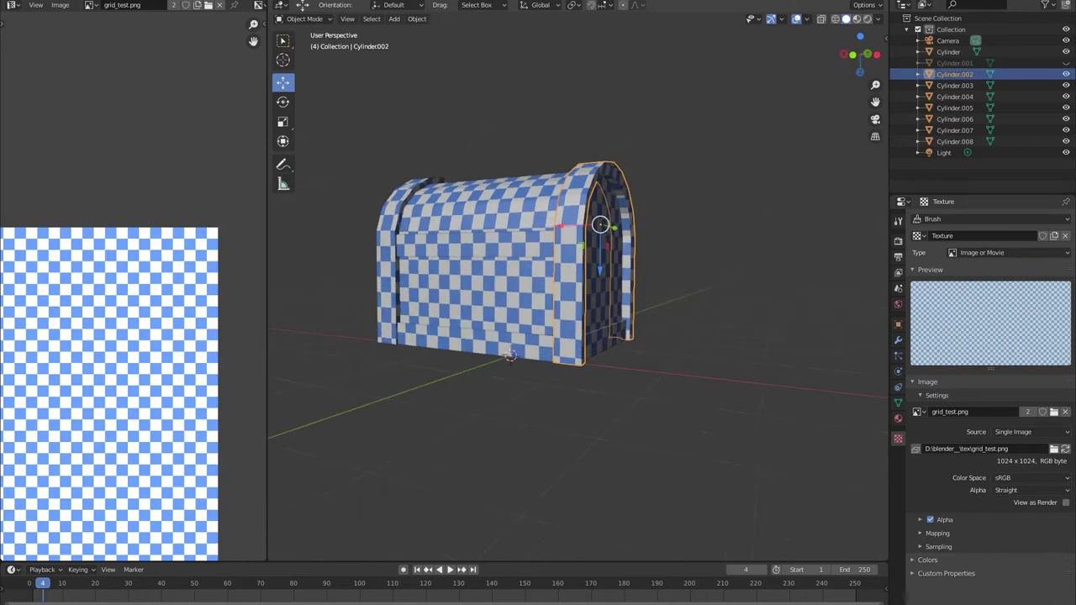
Add a new edge loop cut across the arched end band.
{"action": "scroll", "coordinate": [510, 357], "scroll_direction": "up", "scroll_amount": 2}
{"action": "middle_click_drag", "start_coordinate": [510, 356], "coordinate": [496, 389]}
{"action": "key", "text": "Tab"}
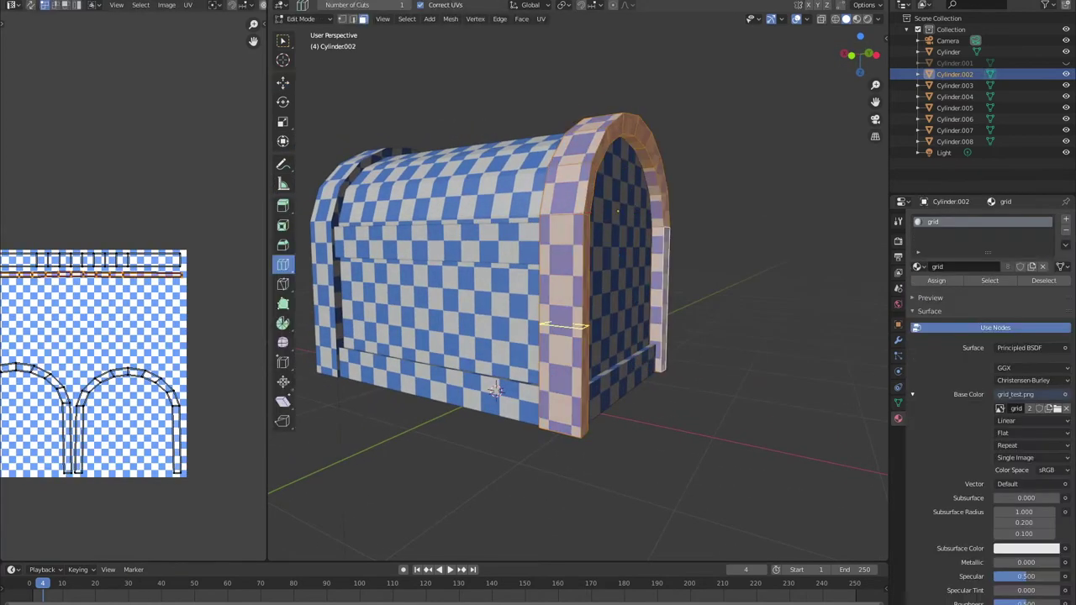
{"action": "left_click_drag", "start_coordinate": [580, 326], "coordinate": [583, 263]}
{"action": "mouse_move", "coordinate": [496, 390]}
{"action": "middle_mouse_down"}
{"action": "mouse_move", "coordinate": [508, 385]}
{"action": "mouse_move", "coordinate": [493, 440]}
{"action": "mouse_move", "coordinate": [535, 393]}
{"action": "middle_mouse_up"}
{"action": "key", "text": "w"}
{"action": "left_click", "coordinate": [727, 240]}
{"action": "key", "text": "shift+space"}
{"action": "key", "text": "g"}
{"action": "mouse_move", "coordinate": [727, 240]}
{"action": "middle_mouse_down"}
{"action": "mouse_move", "coordinate": [538, 337]}
{"action": "mouse_move", "coordinate": [355, 457]}
{"action": "mouse_move", "coordinate": [505, 386]}
{"action": "mouse_move", "coordinate": [492, 377]}
{"action": "middle_mouse_up"}
{"action": "key", "text": "Tab"}
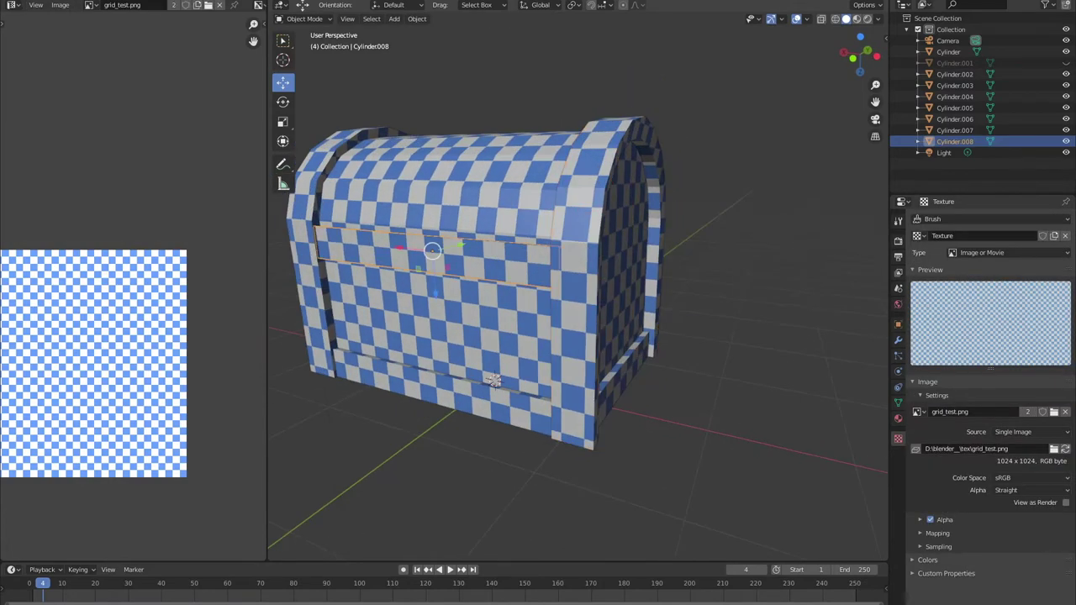
Grow the selection on Cylinder.002's top arch and separate it into the new object Cylinder.009.
{"action": "left_click", "coordinate": [898, 418]}
{"action": "key", "text": "Tab"}
{"action": "key", "text": "KP_Divide"}
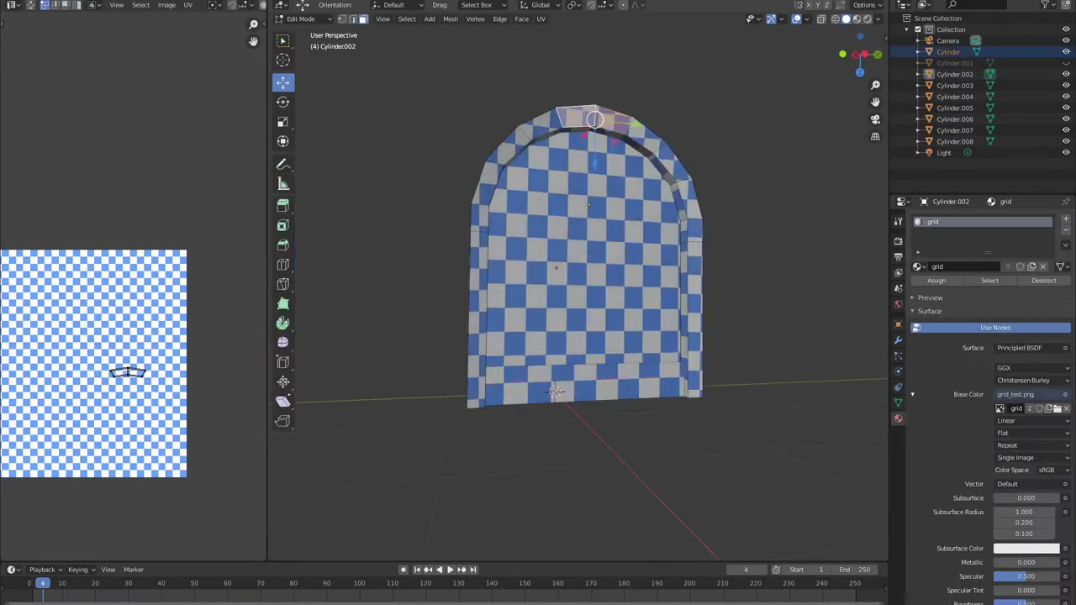
{"action": "key", "text": "KP_Divide"}
{"action": "key", "text": "ctrl+KP_Add"}
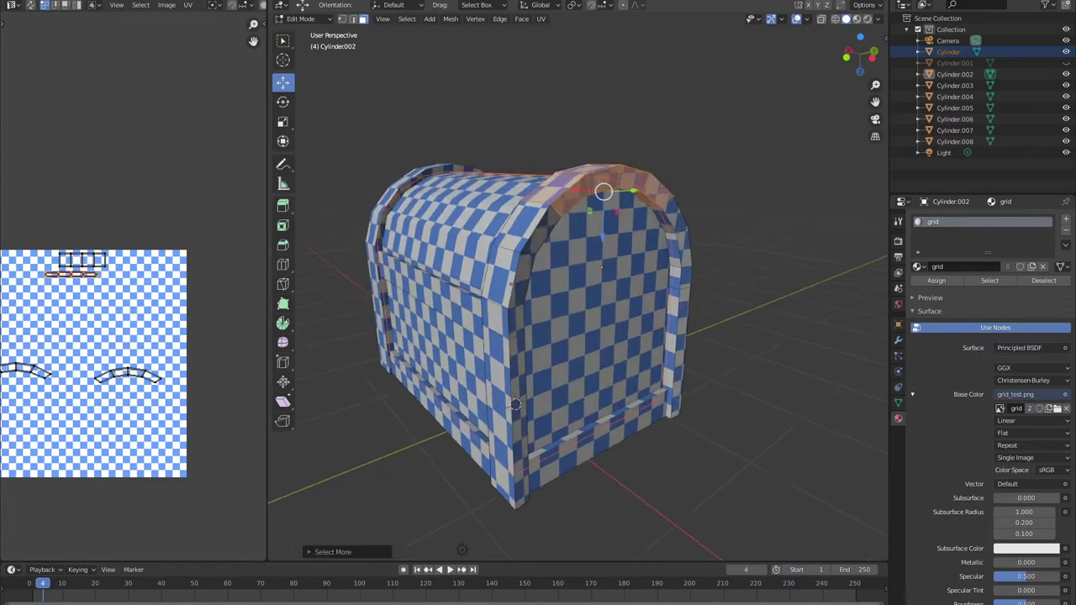
{"action": "mouse_move", "coordinate": [515, 404]}
{"action": "middle_mouse_down"}
{"action": "mouse_move", "coordinate": [536, 402]}
{"action": "mouse_move", "coordinate": [469, 448]}
{"action": "middle_mouse_up"}
{"action": "key", "text": "p"}
{"action": "key", "text": "Tab"}
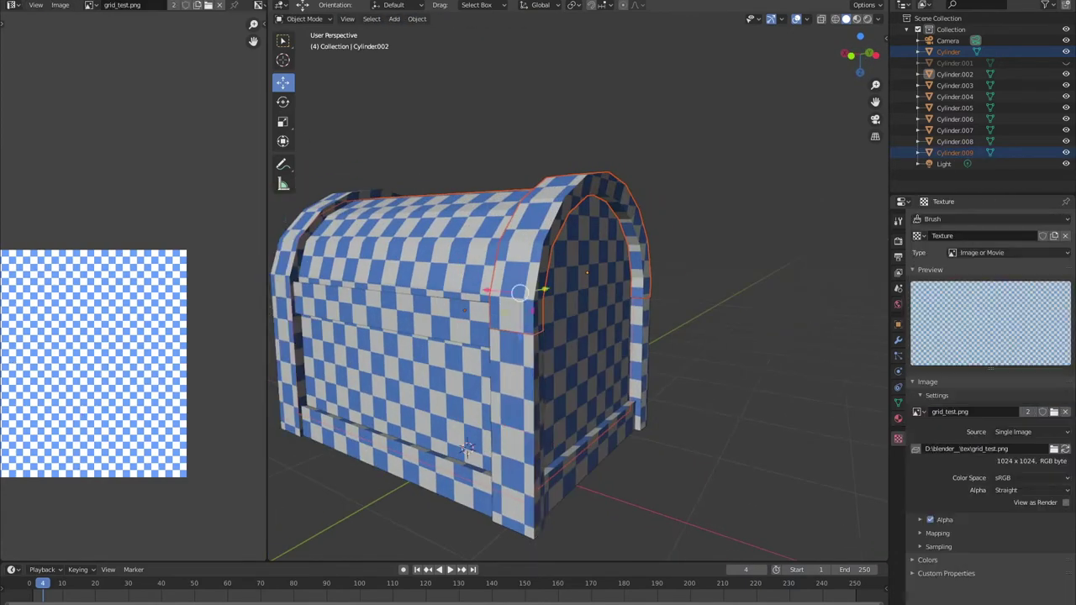
Unwrap the UVs of the front strip Cylinder.008.
{"action": "left_click", "coordinate": [955, 141]}
{"action": "key", "text": "KP_Decimal"}
{"action": "middle_click_drag", "start_coordinate": [476, 533], "coordinate": [589, 471]}
{"action": "key", "text": "Tab"}
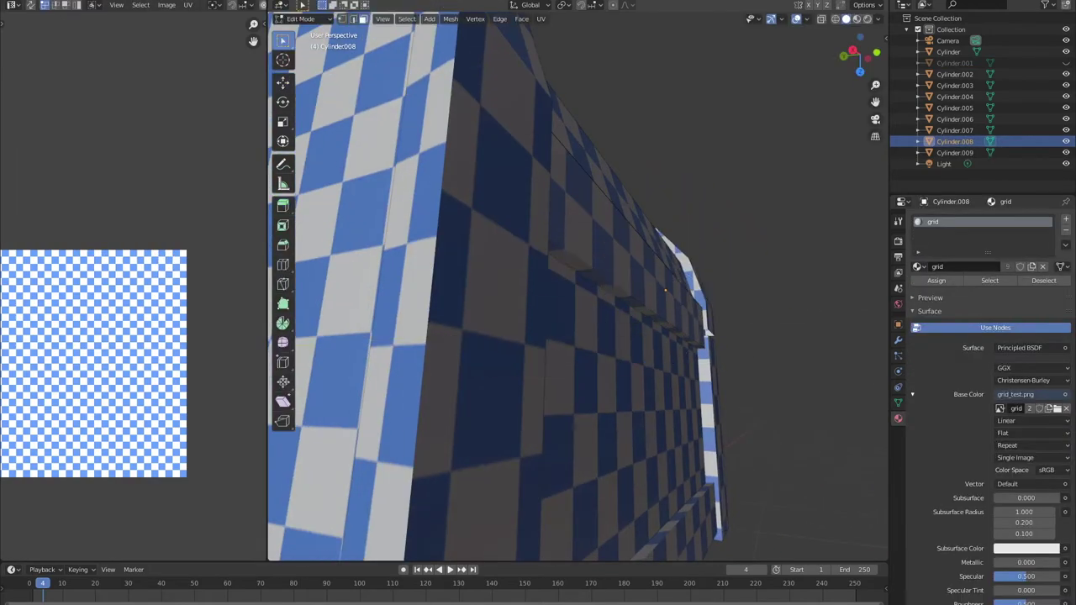
{"action": "left_click", "coordinate": [541, 19]}
{"action": "left_click", "coordinate": [563, 35]}
{"action": "scroll", "coordinate": [92, 362], "scroll_direction": "down", "scroll_amount": 1}
Scale and reposition the strip's UV islands across the checker's upper area.
{"action": "middle_click_drag", "start_coordinate": [504, 337], "coordinate": [547, 320]}
{"action": "middle_click_drag", "start_coordinate": [101, 336], "coordinate": [145, 342]}
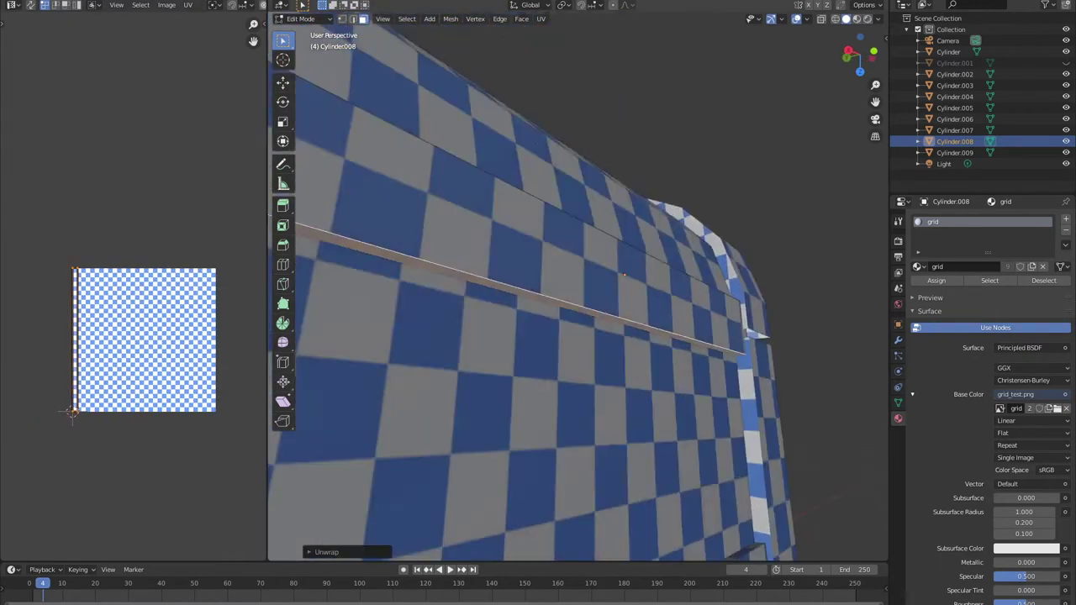
{"action": "key", "text": "s"}
{"action": "left_click", "coordinate": [126, 346]}
{"action": "scroll", "coordinate": [126, 346], "scroll_direction": "up", "scroll_amount": 1}
{"action": "key", "text": "ctrl+KP_Add"}
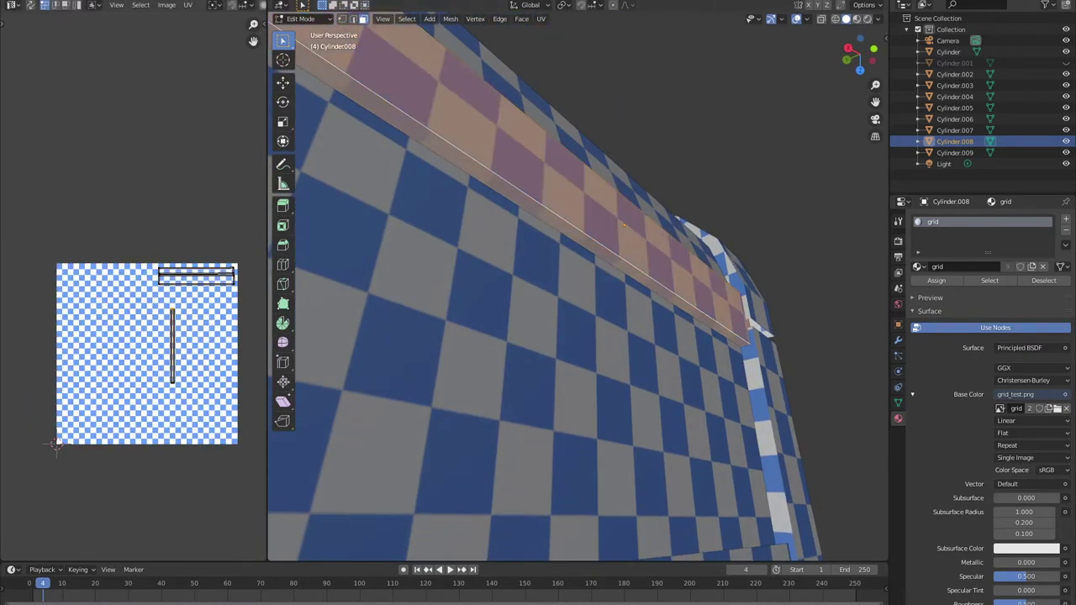
{"action": "scroll", "coordinate": [126, 404], "scroll_direction": "up", "scroll_amount": 2}
{"action": "key", "text": "Return"}
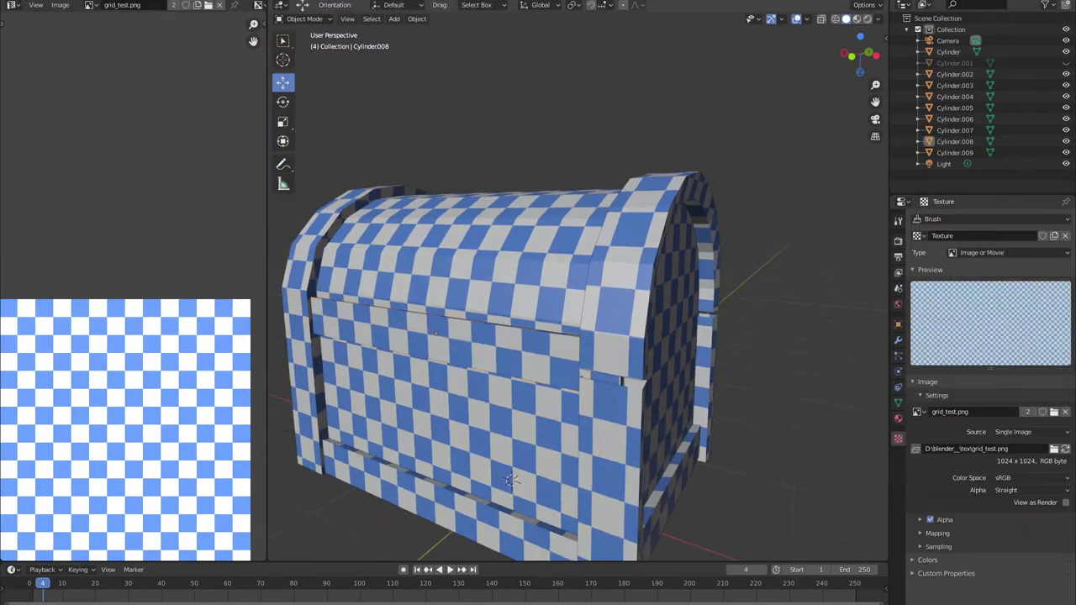
Reset the front strip's origin and shrink it to about half height.
{"action": "left_click", "coordinate": [417, 18]}
{"action": "left_click", "coordinate": [554, 69]}
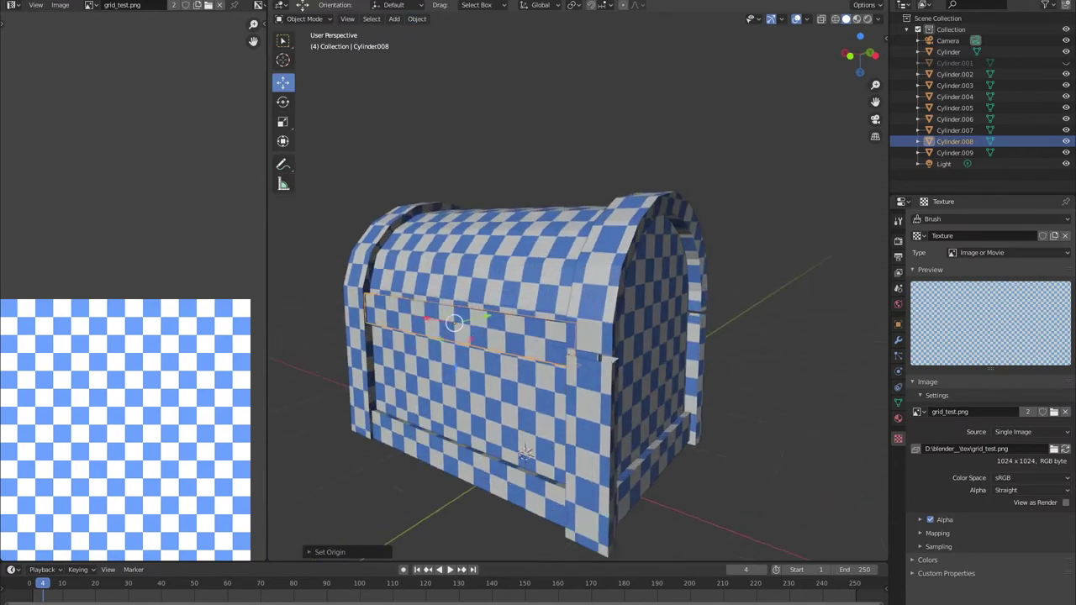
{"action": "middle_click_drag", "start_coordinate": [525, 454], "coordinate": [505, 474]}
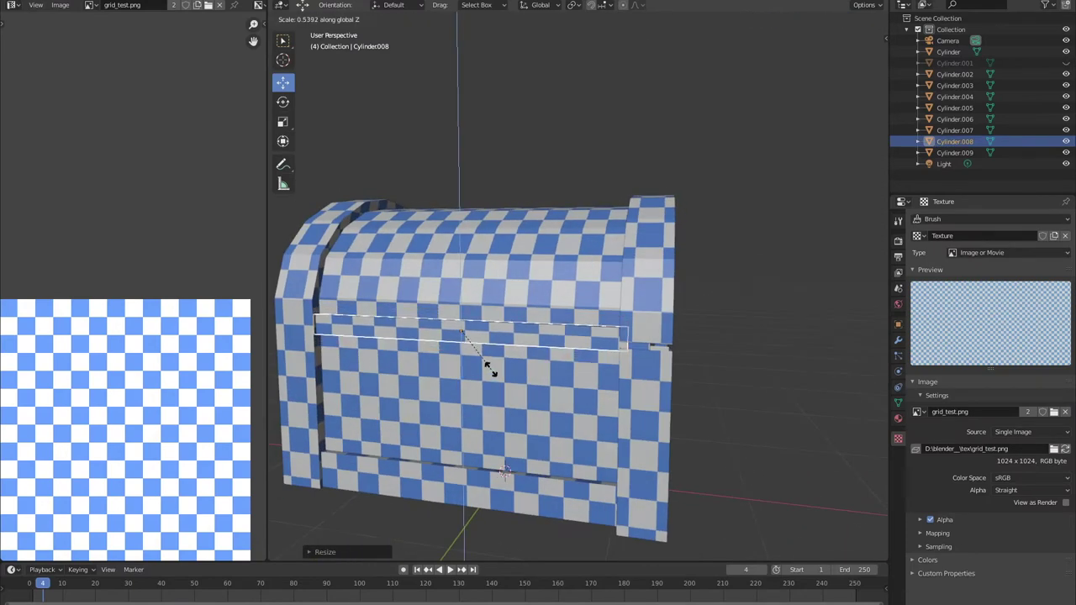
{"action": "left_click", "coordinate": [490, 370]}
{"action": "scroll", "coordinate": [488, 420], "scroll_direction": "up", "scroll_amount": 2}
Realign the strip's UVs in Edit Mode and return to Object Mode.
{"action": "key", "text": "Tab"}
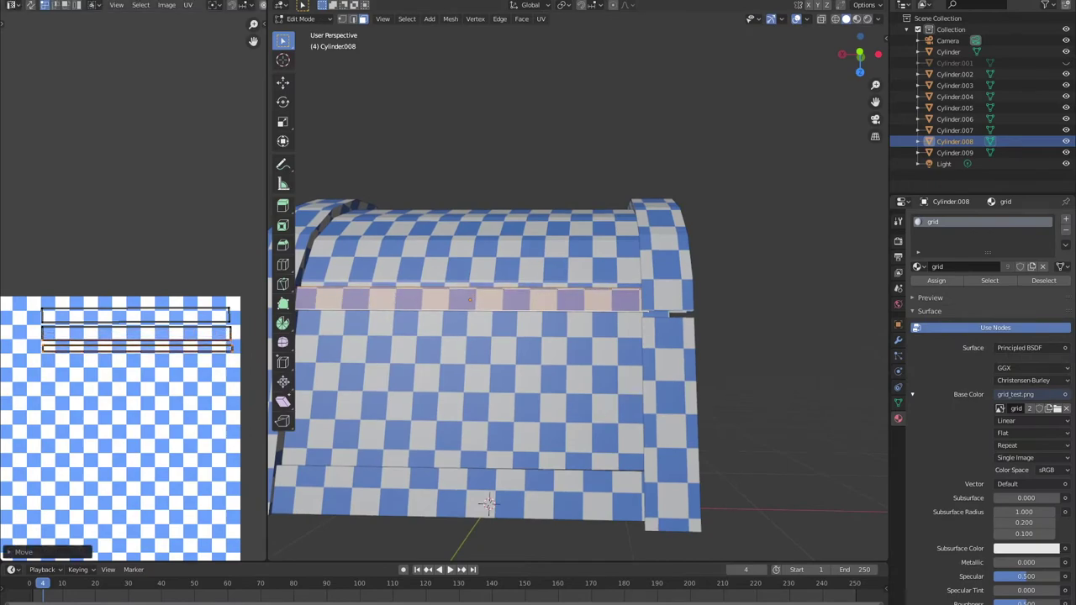
{"action": "key", "text": "Tab"}
{"action": "mouse_move", "coordinate": [505, 378]}
{"action": "middle_mouse_down"}
{"action": "mouse_move", "coordinate": [471, 370]}
{"action": "mouse_move", "coordinate": [504, 362]}
{"action": "middle_mouse_up"}
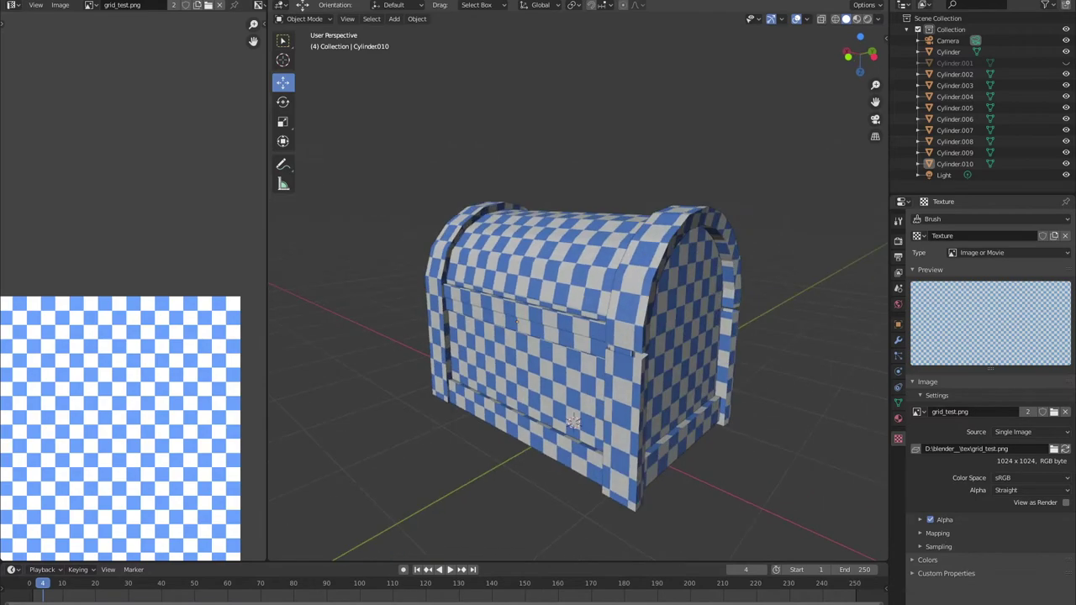
Select the end arch Cylinder.009 and then the corner posts Cylinder.002.
{"action": "left_click", "coordinate": [573, 423]}
{"action": "mouse_move", "coordinate": [572, 423]}
{"action": "middle_mouse_down"}
{"action": "mouse_move", "coordinate": [520, 517]}
{"action": "mouse_move", "coordinate": [505, 476]}
{"action": "middle_mouse_up"}
{"action": "left_click", "coordinate": [546, 471]}
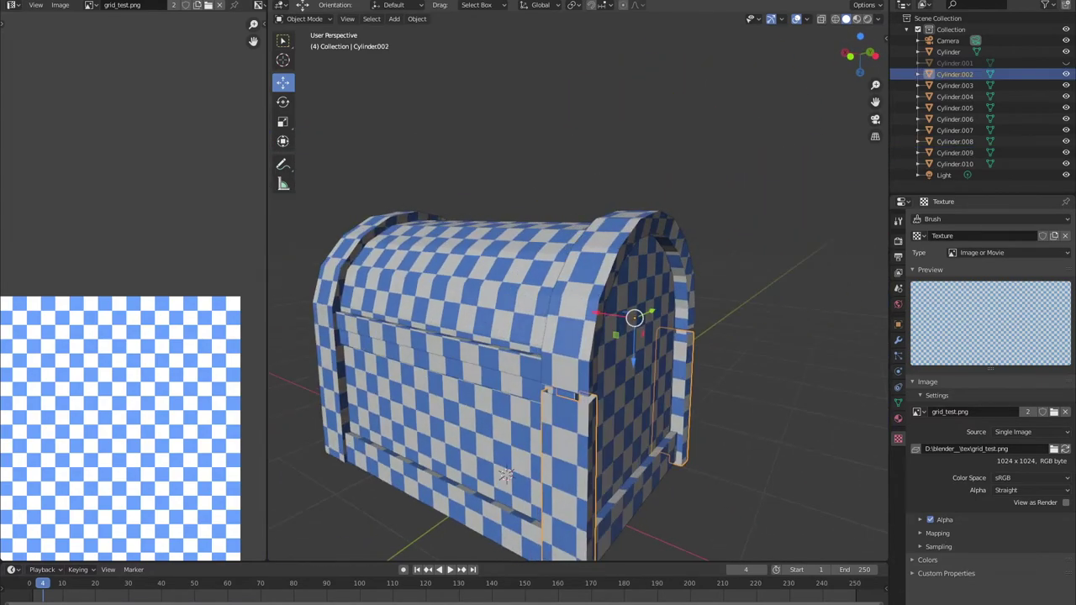
Isolate the Cylinder.002 corner posts and switch to face selection in Edit Mode.
{"action": "mouse_move", "coordinate": [505, 476]}
{"action": "middle_mouse_down"}
{"action": "mouse_move", "coordinate": [396, 445]}
{"action": "mouse_move", "coordinate": [556, 370]}
{"action": "mouse_move", "coordinate": [618, 270]}
{"action": "middle_mouse_up"}
{"action": "key", "text": "KP_Divide"}
{"action": "key", "text": "Tab"}
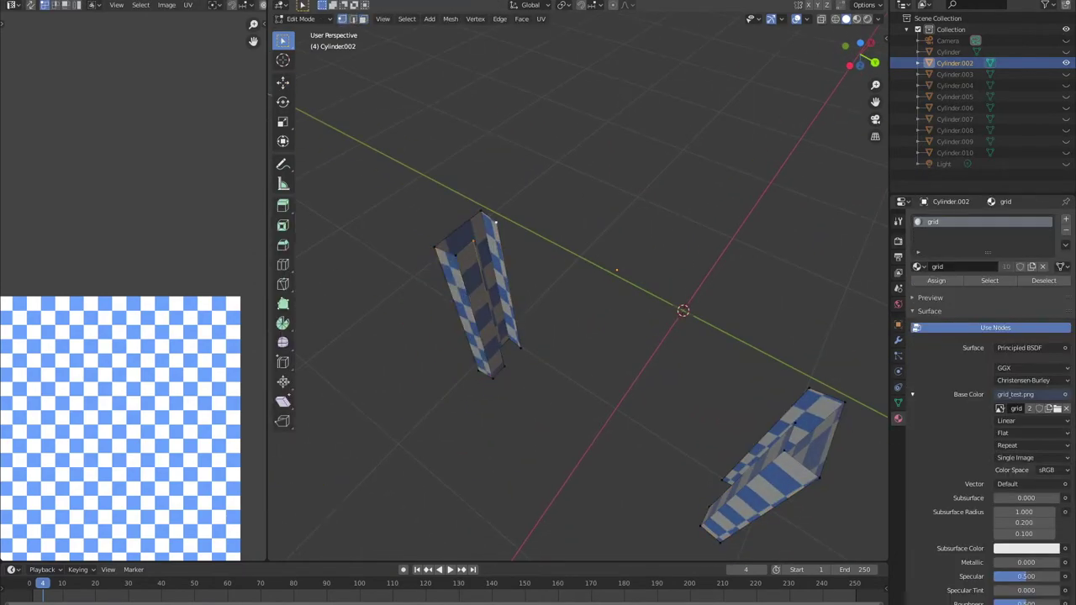
{"action": "key", "text": "Escape"}
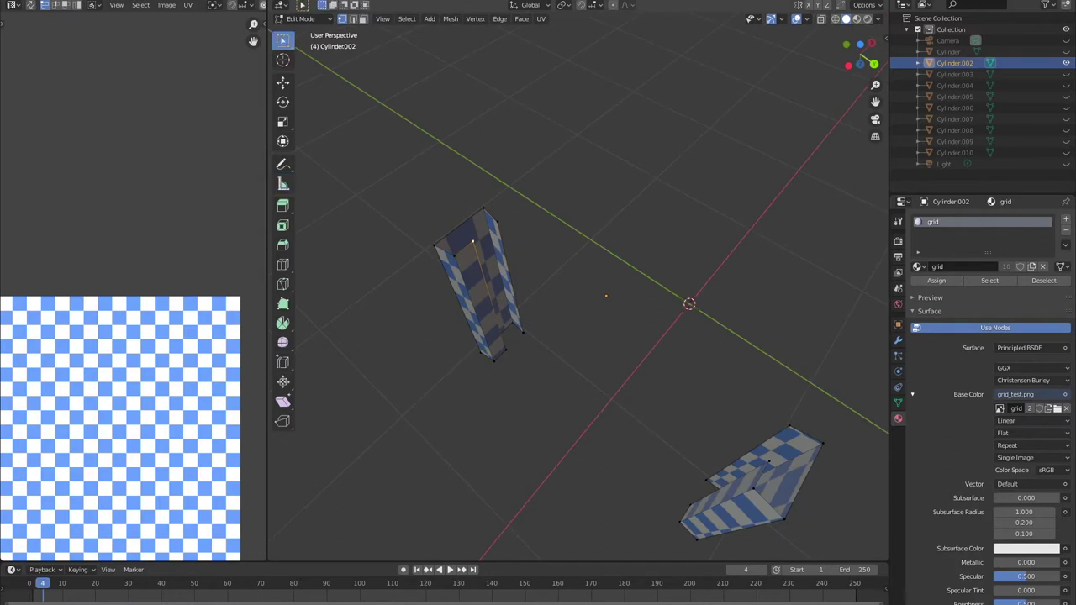
{"action": "middle_click_drag", "start_coordinate": [588, 337], "coordinate": [706, 328]}
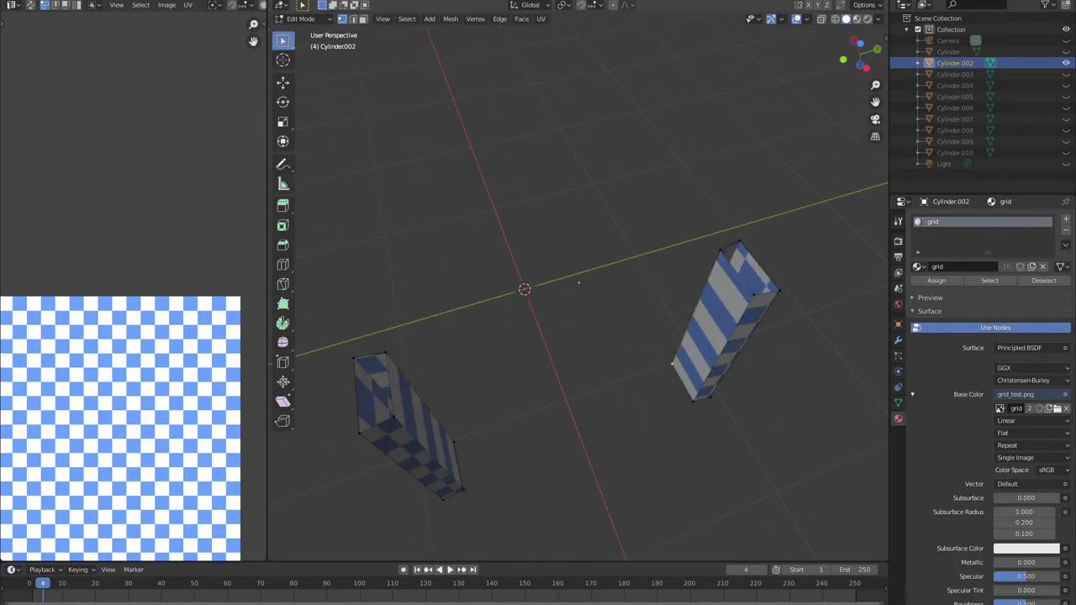
{"action": "key", "text": "3"}
{"action": "left_click", "coordinate": [416, 416]}
{"action": "left_click", "coordinate": [168, 364]}
{"action": "mouse_move", "coordinate": [588, 336]}
{"action": "middle_mouse_down"}
{"action": "mouse_move", "coordinate": [639, 319]}
{"action": "mouse_move", "coordinate": [588, 345]}
{"action": "middle_mouse_up"}
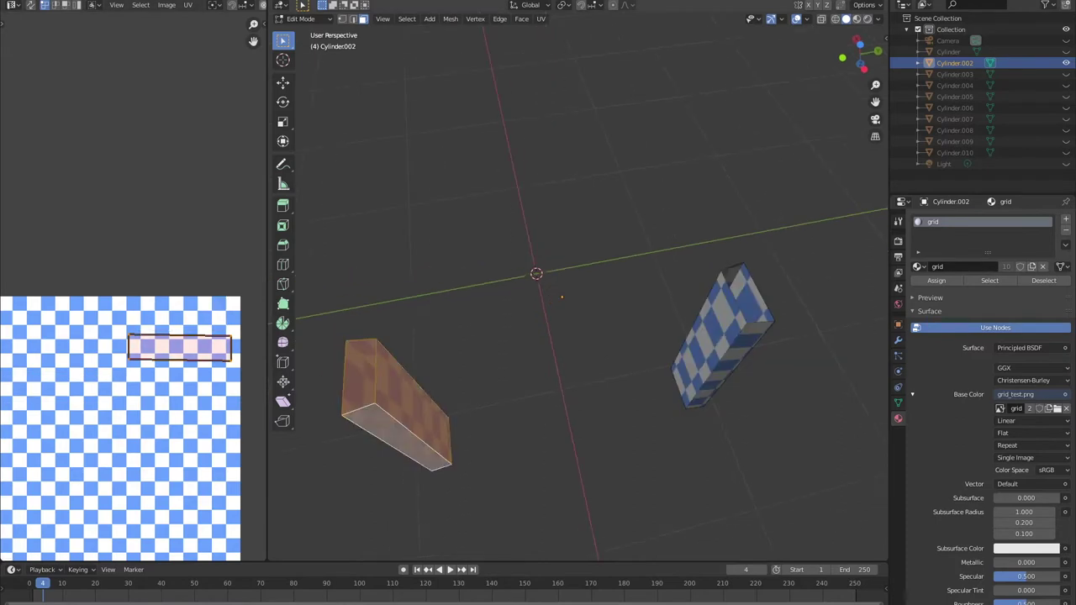
Select all faces of both posts and return to the full chest view.
{"action": "key", "text": "a"}
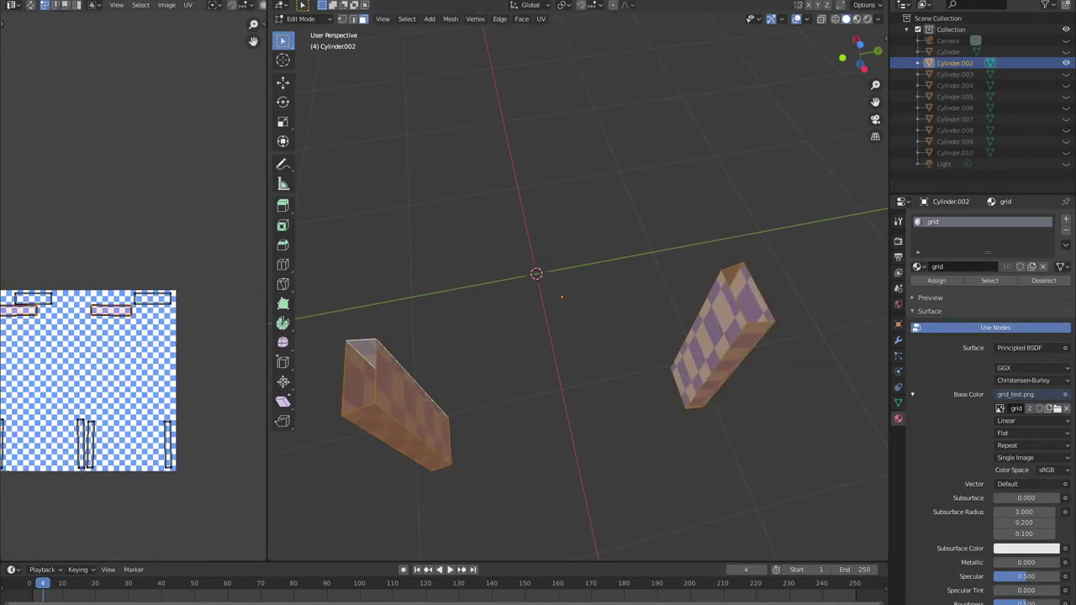
{"action": "middle_click_drag", "start_coordinate": [538, 336], "coordinate": [505, 369]}
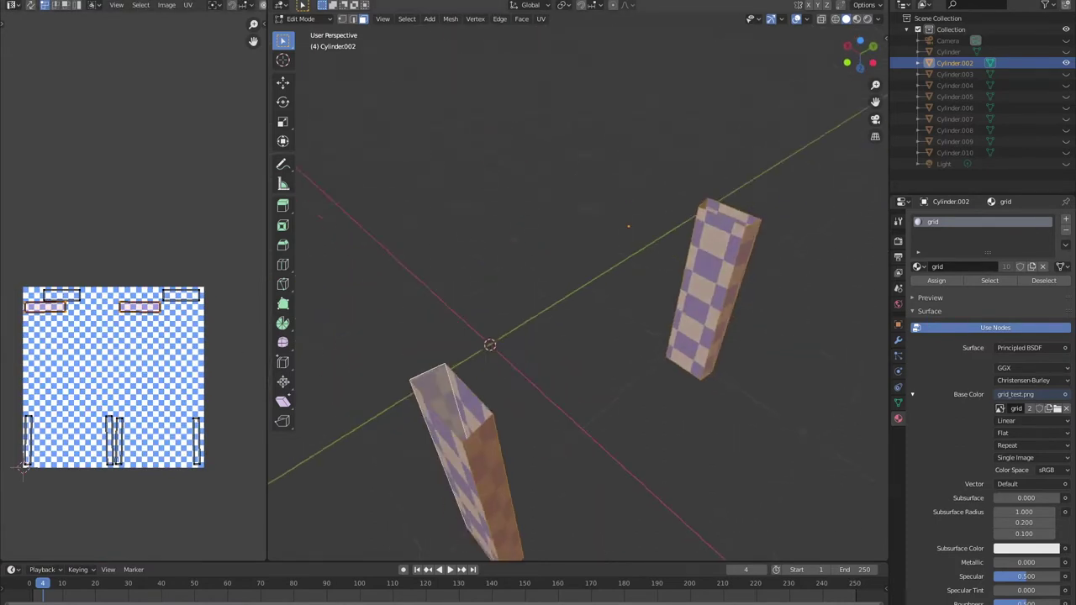
{"action": "key", "text": "Tab"}
{"action": "left_click", "coordinate": [898, 438]}
{"action": "key", "text": "KP_Divide"}
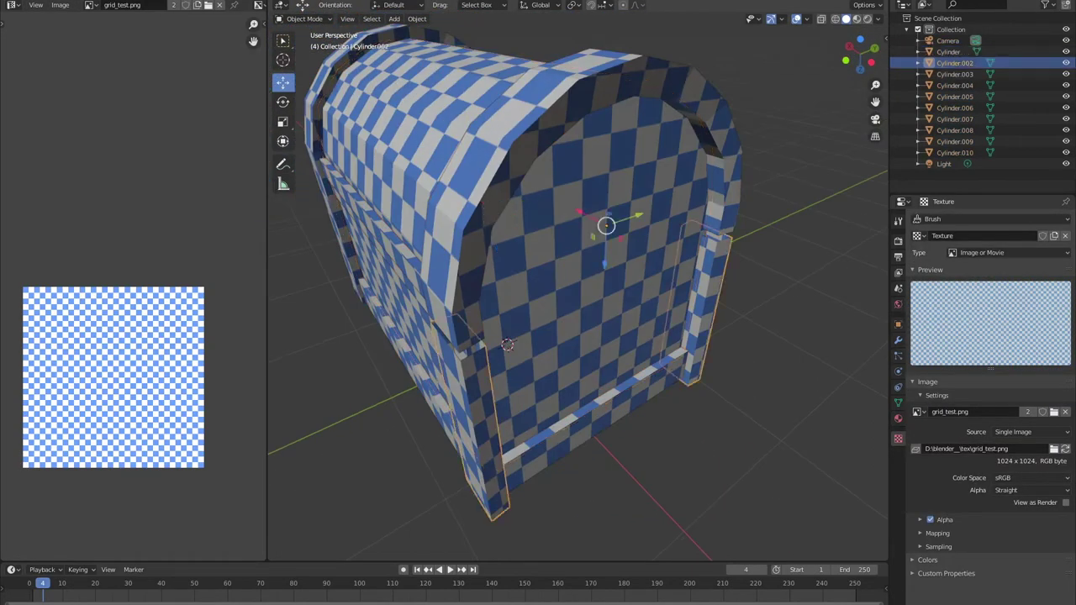
Reselect the corner posts and bring them back into Edit Mode.
{"action": "key", "text": "Tab"}
{"action": "left_click", "coordinate": [898, 418]}
{"action": "middle_click_drag", "start_coordinate": [504, 337], "coordinate": [454, 370]}
{"action": "scroll", "coordinate": [454, 370], "scroll_direction": "up", "scroll_amount": 2}
{"action": "middle_click_drag", "start_coordinate": [340, 503], "coordinate": [421, 437]}
{"action": "key", "text": "KP_Divide"}
{"action": "key", "text": "Tab"}
{"action": "middle_click_drag", "start_coordinate": [504, 370], "coordinate": [458, 404]}
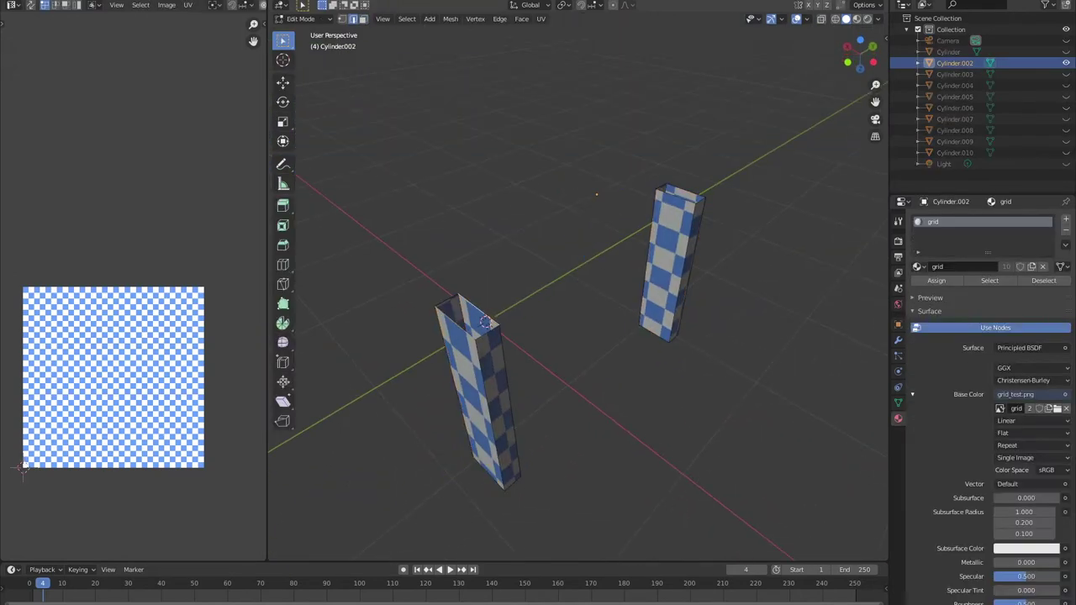
{"action": "middle_click_drag", "start_coordinate": [588, 378], "coordinate": [581, 362]}
Unwrap the posts' faces and scale the UV islands down to about 0.59.
{"action": "key", "text": "u"}
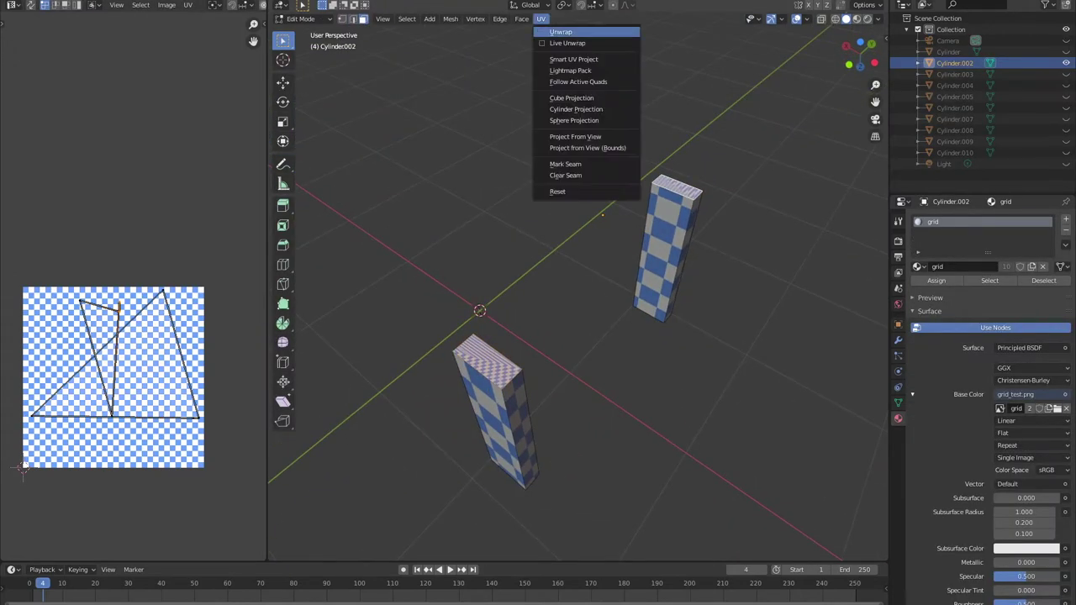
{"action": "left_click", "coordinate": [572, 147]}
{"action": "key", "text": "s"}
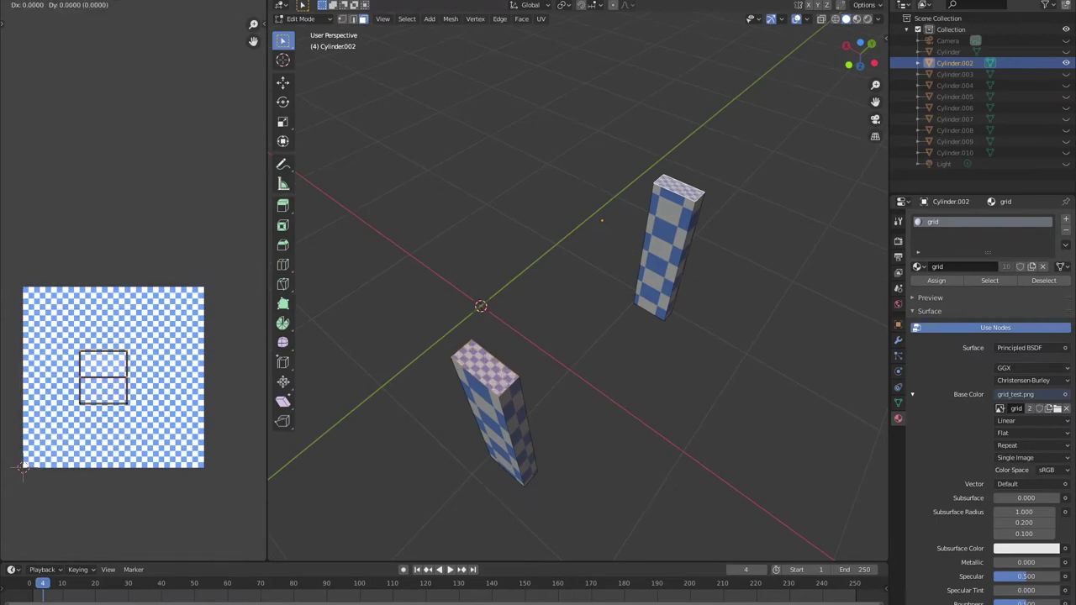
{"action": "scroll", "coordinate": [144, 427], "scroll_direction": "up", "scroll_amount": 1}
{"action": "middle_click_drag", "start_coordinate": [479, 369], "coordinate": [538, 336]}
{"action": "key", "text": "Tab"}
{"action": "key", "text": "alt+h"}
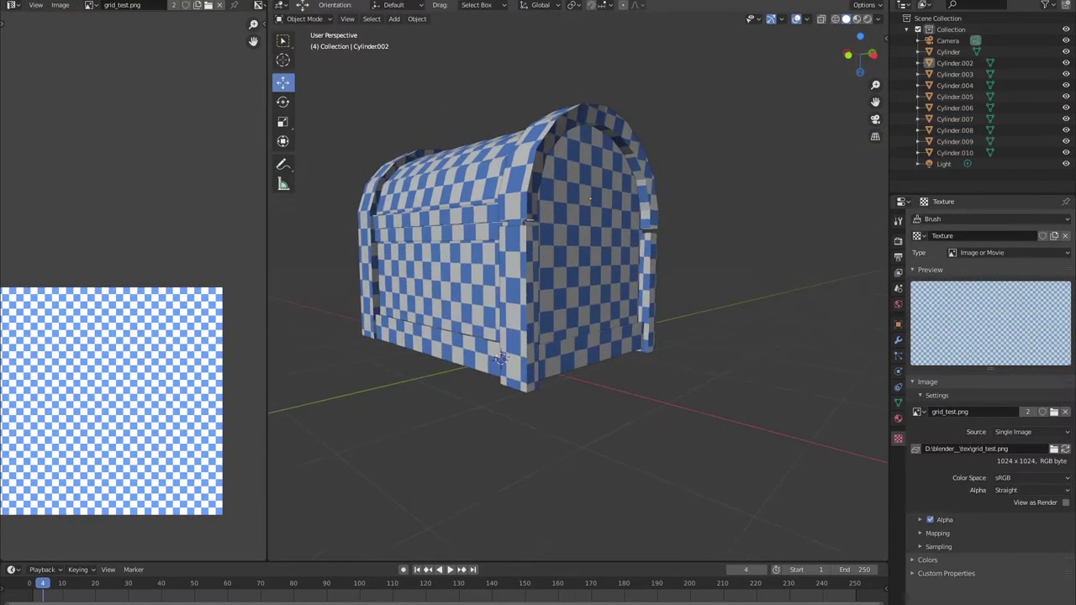
Scale and move the corner posts' UV islands to fit the checker.
{"action": "scroll", "coordinate": [411, 508], "scroll_direction": "up", "scroll_amount": 3}
{"action": "scroll", "coordinate": [411, 508], "scroll_direction": "down", "scroll_amount": 3}
{"action": "key", "text": "Tab"}
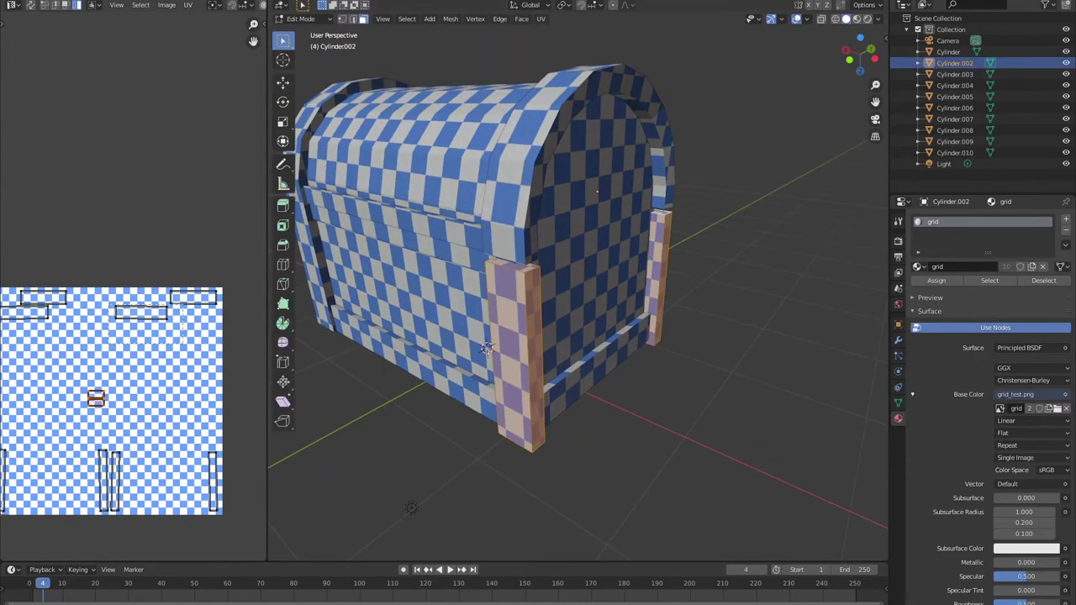
{"action": "key", "text": "Return"}
{"action": "scroll", "coordinate": [165, 297], "scroll_direction": "up", "scroll_amount": 3}
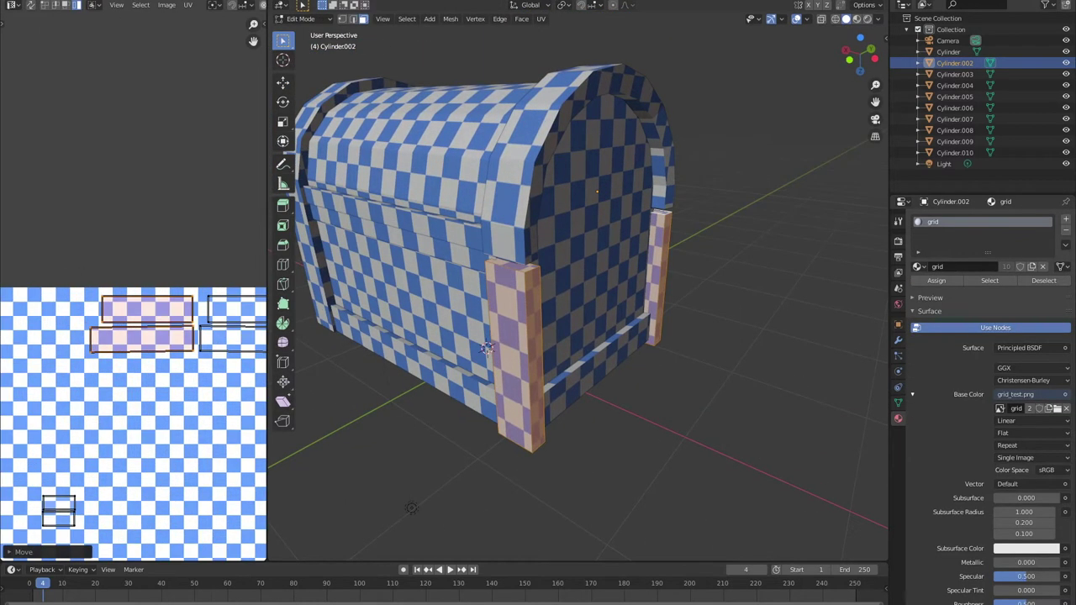
{"action": "left_click", "coordinate": [244, 353]}
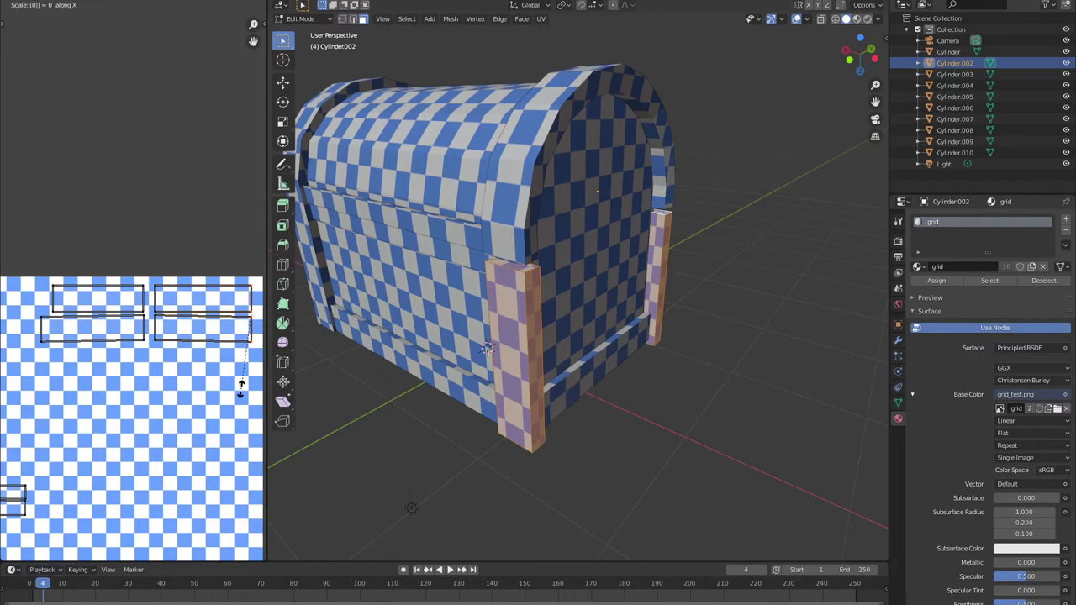
{"action": "left_click", "coordinate": [122, 411]}
{"action": "scroll", "coordinate": [122, 410], "scroll_direction": "down", "scroll_amount": 3}
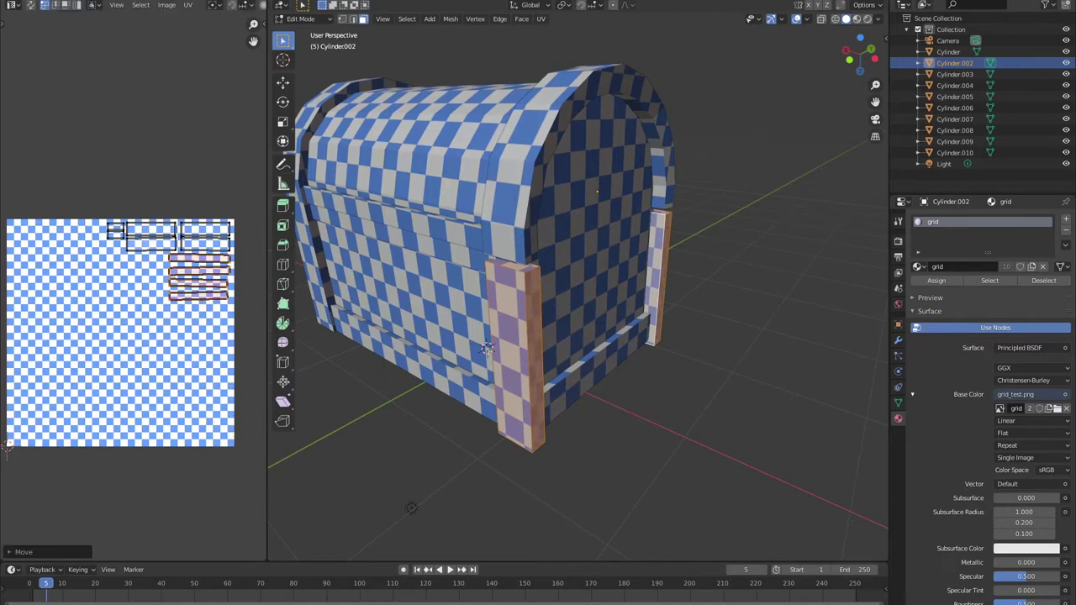
Stack the UV islands along the checker's top edge and show the Cylinder.009 arch alone.
{"action": "scroll", "coordinate": [578, 302], "scroll_direction": "up", "scroll_amount": 2}
{"action": "scroll", "coordinate": [126, 337], "scroll_direction": "up", "scroll_amount": 2}
{"action": "scroll", "coordinate": [132, 283], "scroll_direction": "up", "scroll_amount": 1}
{"action": "key", "text": "alt+a"}
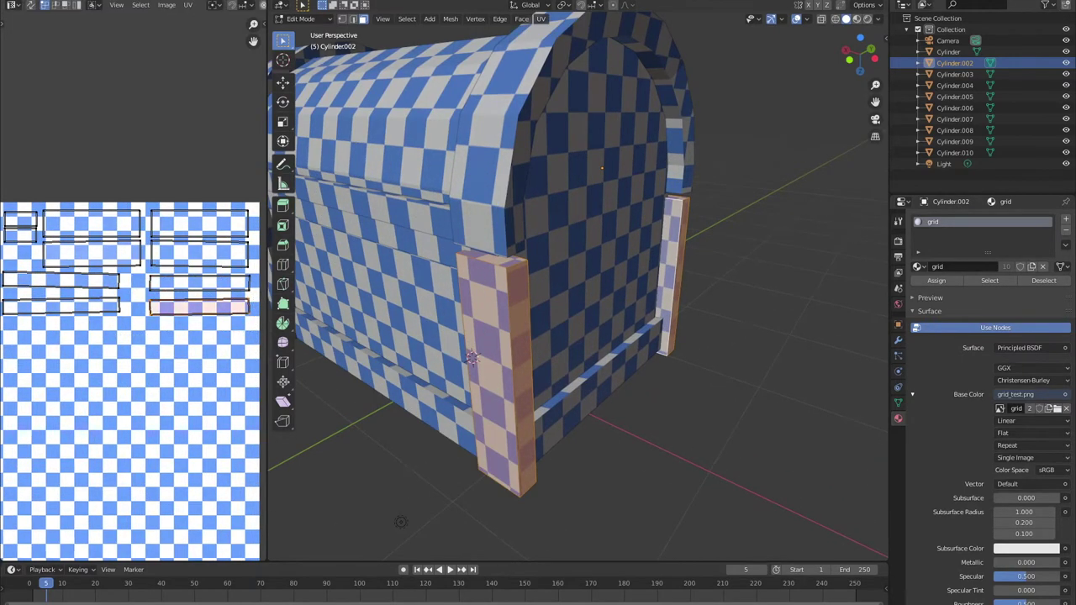
{"action": "middle_click_drag", "start_coordinate": [132, 336], "coordinate": [154, 334]}
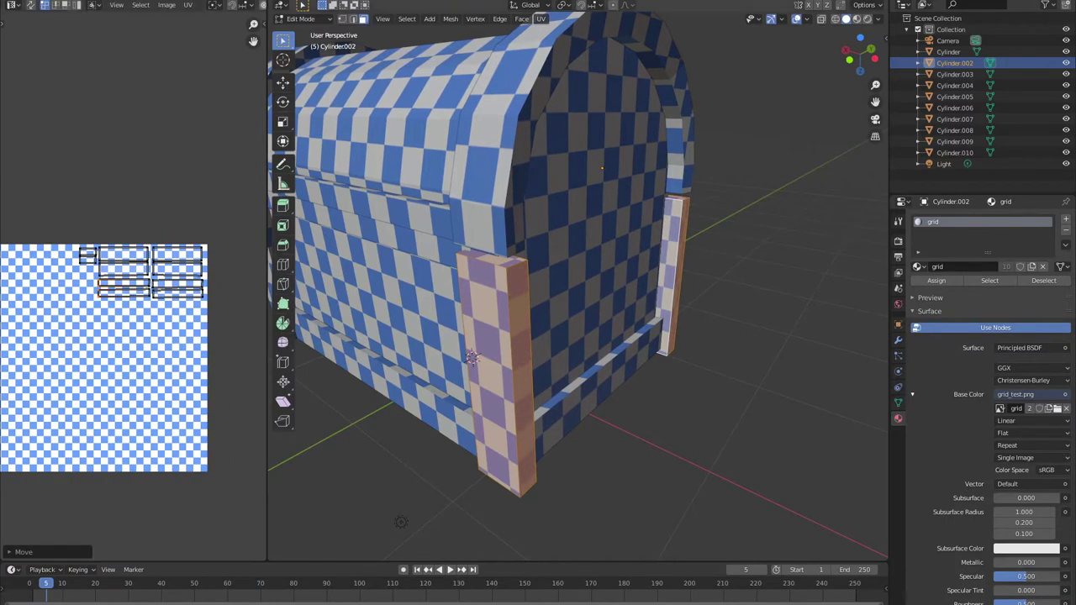
{"action": "key", "text": "KP_Divide"}
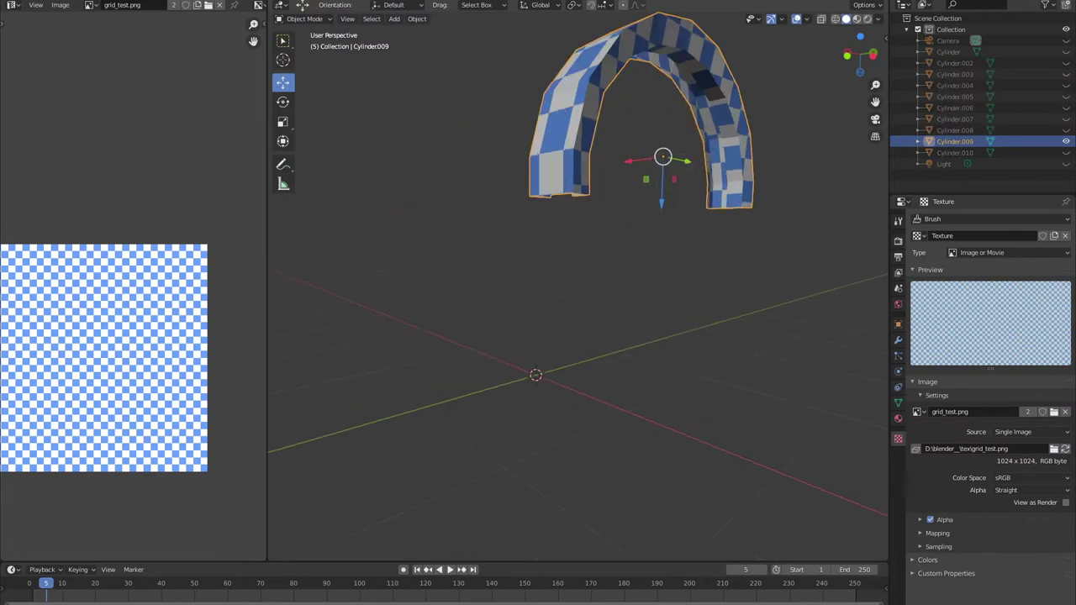
Merge the arched band's loose vertices and select all its geometry.
{"action": "mouse_move", "coordinate": [578, 336]}
{"action": "middle_mouse_down"}
{"action": "mouse_move", "coordinate": [505, 353]}
{"action": "mouse_move", "coordinate": [538, 320]}
{"action": "mouse_move", "coordinate": [547, 328]}
{"action": "middle_mouse_up"}
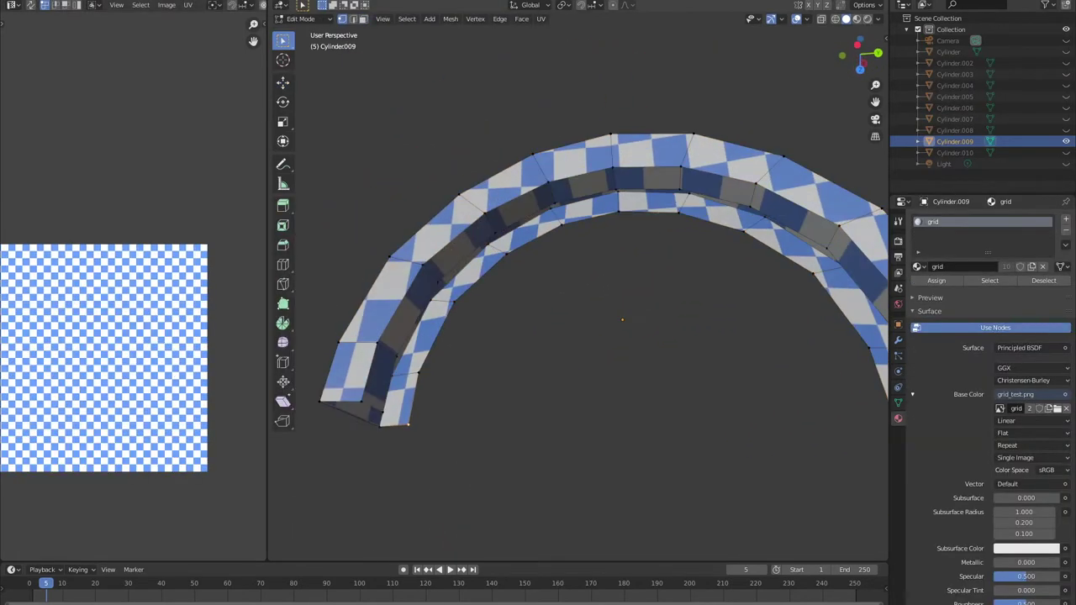
{"action": "left_click", "coordinate": [336, 410]}
{"action": "mouse_move", "coordinate": [336, 411]}
{"action": "middle_mouse_down"}
{"action": "mouse_move", "coordinate": [395, 379]}
{"action": "mouse_move", "coordinate": [457, 298]}
{"action": "middle_mouse_up"}
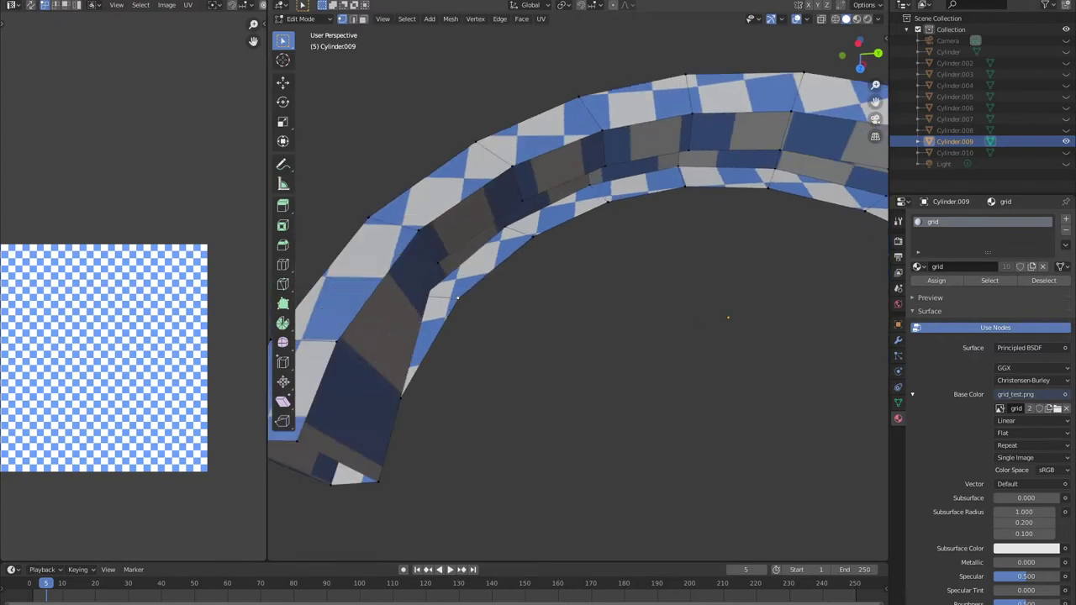
{"action": "scroll", "coordinate": [578, 319], "scroll_direction": "down", "scroll_amount": 3}
{"action": "mouse_move", "coordinate": [578, 320]}
{"action": "middle_mouse_down"}
{"action": "mouse_move", "coordinate": [589, 277]}
{"action": "mouse_move", "coordinate": [587, 303]}
{"action": "mouse_move", "coordinate": [572, 269]}
{"action": "mouse_move", "coordinate": [538, 252]}
{"action": "middle_mouse_up"}
{"action": "key", "text": "a"}
{"action": "scroll", "coordinate": [58, 265], "scroll_direction": "up", "scroll_amount": 2}
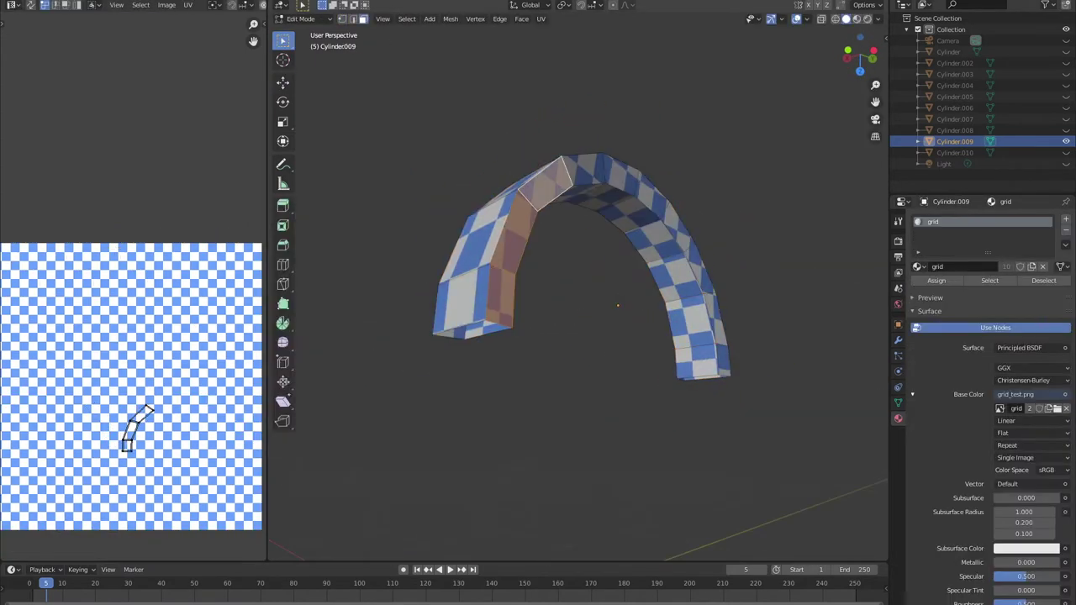
Scale the arch's two end-face UVs into small rectangles and exit Local View.
{"action": "mouse_move", "coordinate": [588, 303]}
{"action": "middle_mouse_down"}
{"action": "mouse_move", "coordinate": [639, 303]}
{"action": "mouse_move", "coordinate": [622, 318]}
{"action": "mouse_move", "coordinate": [648, 384]}
{"action": "middle_mouse_up"}
{"action": "left_click", "coordinate": [573, 412]}
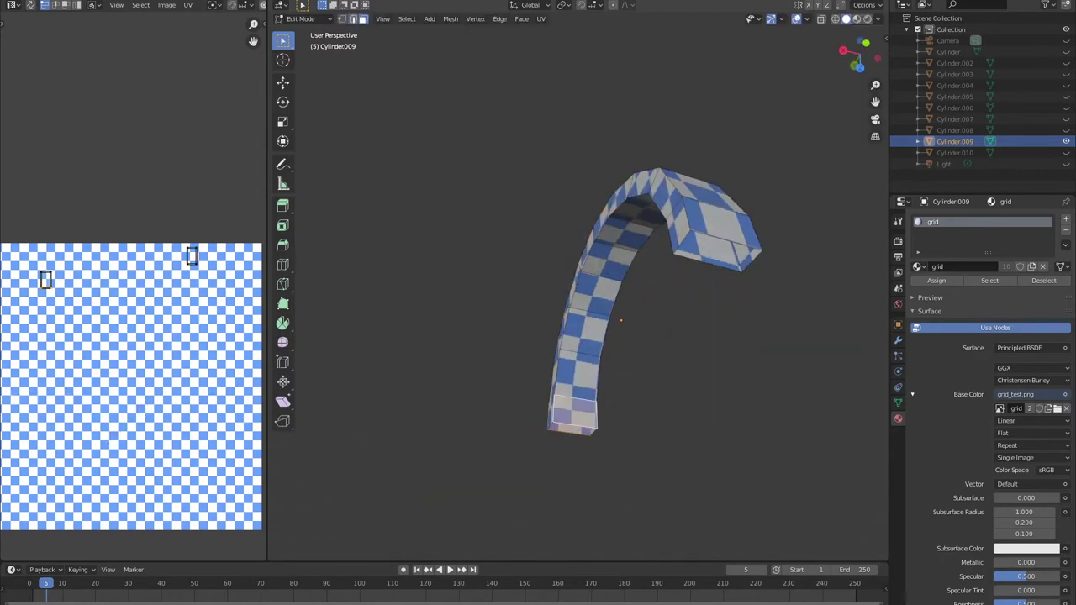
{"action": "left_click", "coordinate": [731, 257]}
{"action": "key", "text": "s"}
{"action": "left_click", "coordinate": [128, 376]}
{"action": "middle_click_drag", "start_coordinate": [622, 336], "coordinate": [606, 354]}
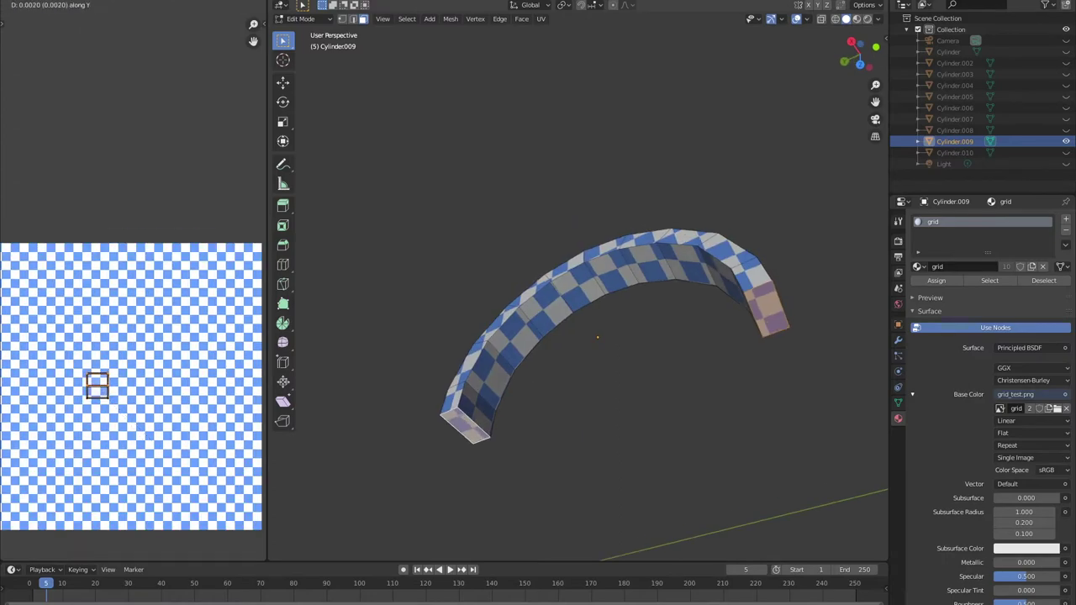
{"action": "key", "text": "Return"}
{"action": "key", "text": "KP_Divide"}
Raise the selected edge vertically along Z.
{"action": "key", "text": "g"}
{"action": "key", "text": "z"}
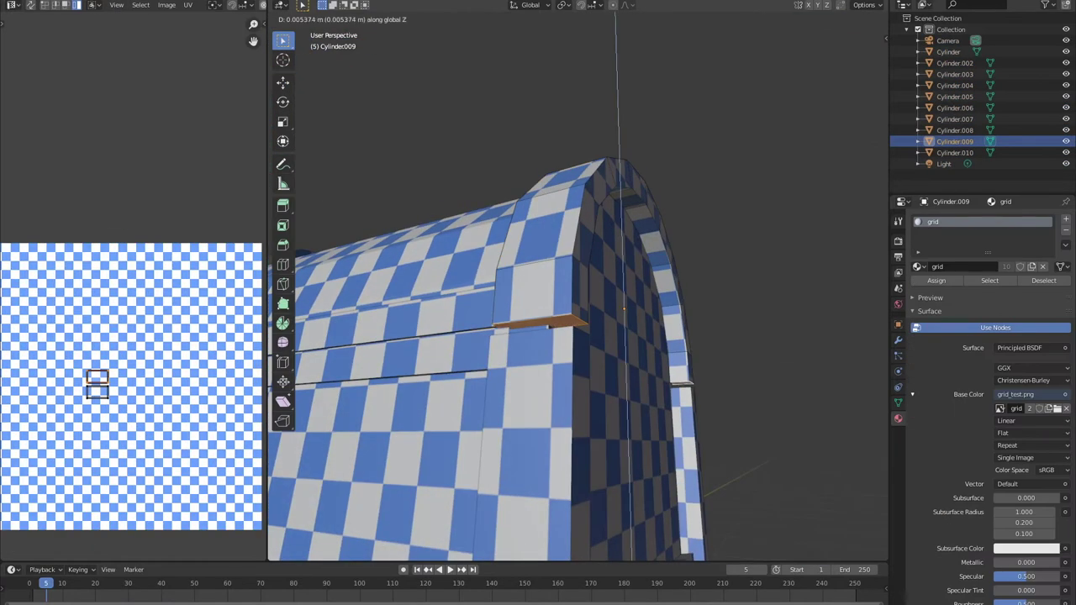
{"action": "left_click", "coordinate": [623, 309]}
{"action": "middle_click_drag", "start_coordinate": [623, 309], "coordinate": [505, 420]}
{"action": "key", "text": "Tab"}
Select and isolate the front door piece and band strip, undoing a stray move.
{"action": "left_click", "coordinate": [572, 437]}
{"action": "key", "text": "Tab"}
{"action": "middle_click_drag", "start_coordinate": [448, 545], "coordinate": [505, 420]}
{"action": "key", "text": "Tab"}
{"action": "left_click", "coordinate": [589, 444]}
{"action": "key", "text": "KP_Divide"}
{"action": "key", "text": "KP_Divide"}
{"action": "scroll", "coordinate": [588, 443], "scroll_direction": "up", "scroll_amount": 5}
{"action": "left_click", "coordinate": [538, 378]}
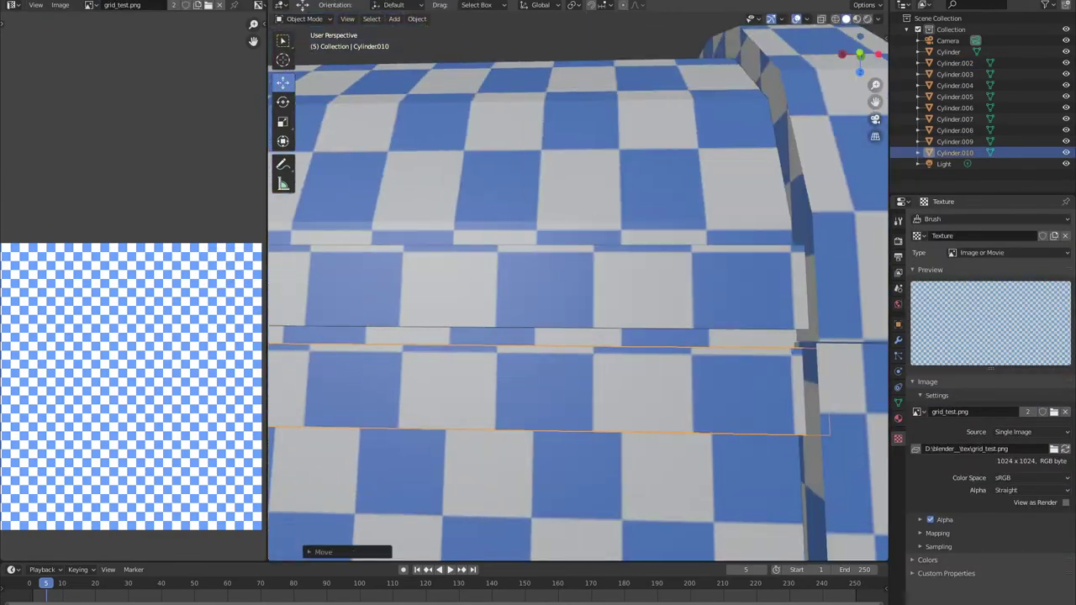
{"action": "key", "text": "ctrl+z"}
Scale the arched end panel and its band together.
{"action": "middle_click_drag", "start_coordinate": [578, 286], "coordinate": [615, 141]}
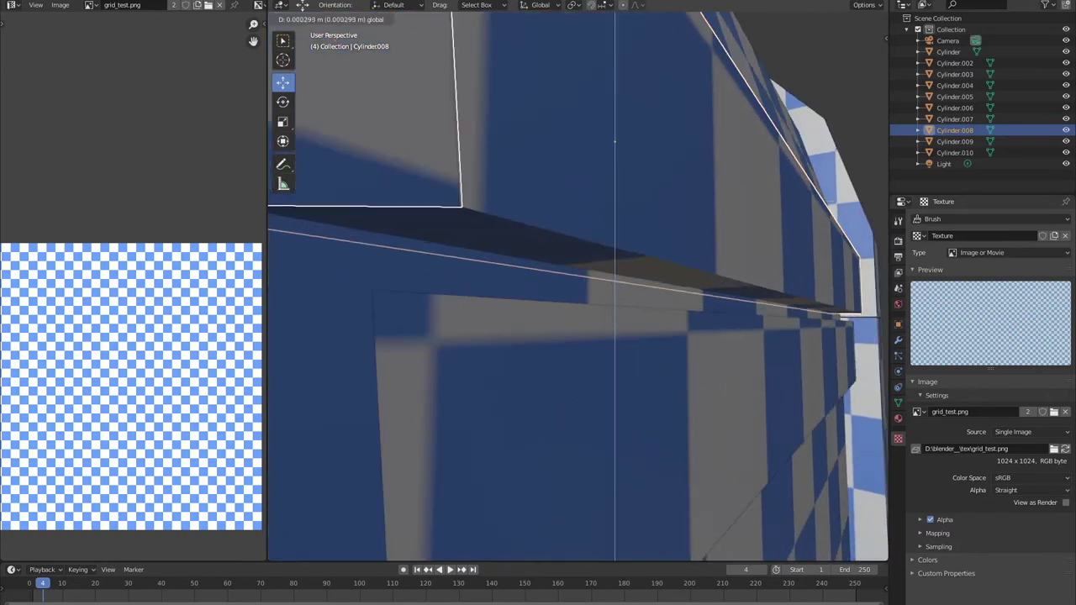
{"action": "scroll", "coordinate": [513, 438], "scroll_direction": "down", "scroll_amount": 6}
{"action": "mouse_move", "coordinate": [512, 404]}
{"action": "middle_mouse_down"}
{"action": "mouse_move", "coordinate": [513, 438]}
{"action": "mouse_move", "coordinate": [588, 379]}
{"action": "middle_mouse_up"}
{"action": "left_click", "coordinate": [639, 252]}
{"action": "key", "text": "s"}
{"action": "left_click", "coordinate": [697, 361]}
{"action": "middle_click_drag", "start_coordinate": [697, 361], "coordinate": [558, 410]}
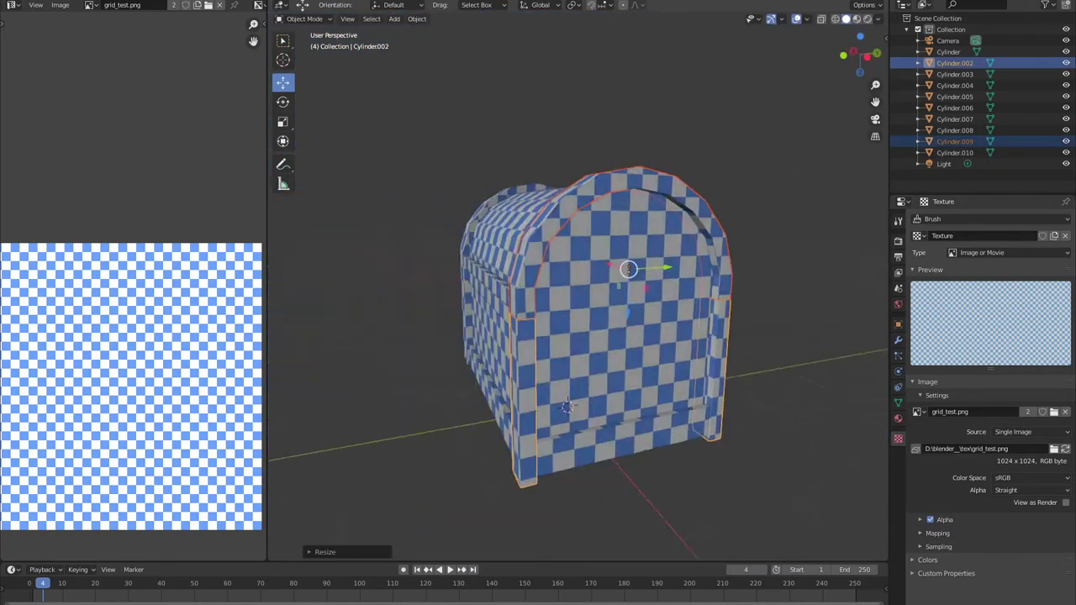
{"action": "scroll", "coordinate": [558, 410], "scroll_direction": "up", "scroll_amount": 5}
Shift the front strip Cylinder.010's UVs down in Edit Mode.
{"action": "key", "text": "Tab"}
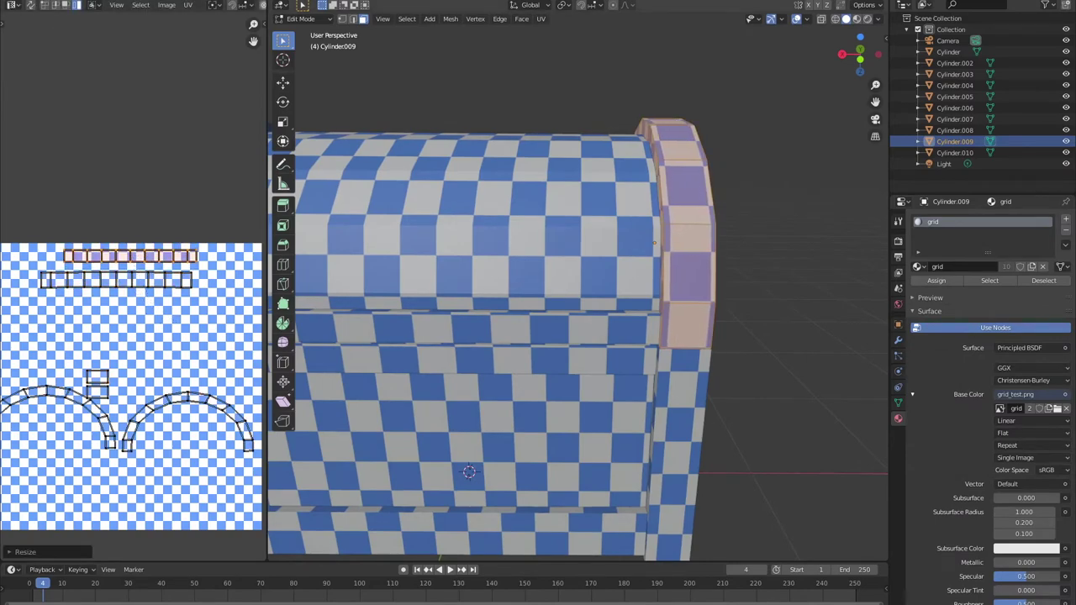
{"action": "scroll", "coordinate": [505, 336], "scroll_direction": "down", "scroll_amount": 5}
{"action": "mouse_move", "coordinate": [505, 337]}
{"action": "middle_mouse_down"}
{"action": "mouse_move", "coordinate": [471, 353]}
{"action": "mouse_move", "coordinate": [510, 430]}
{"action": "middle_mouse_up"}
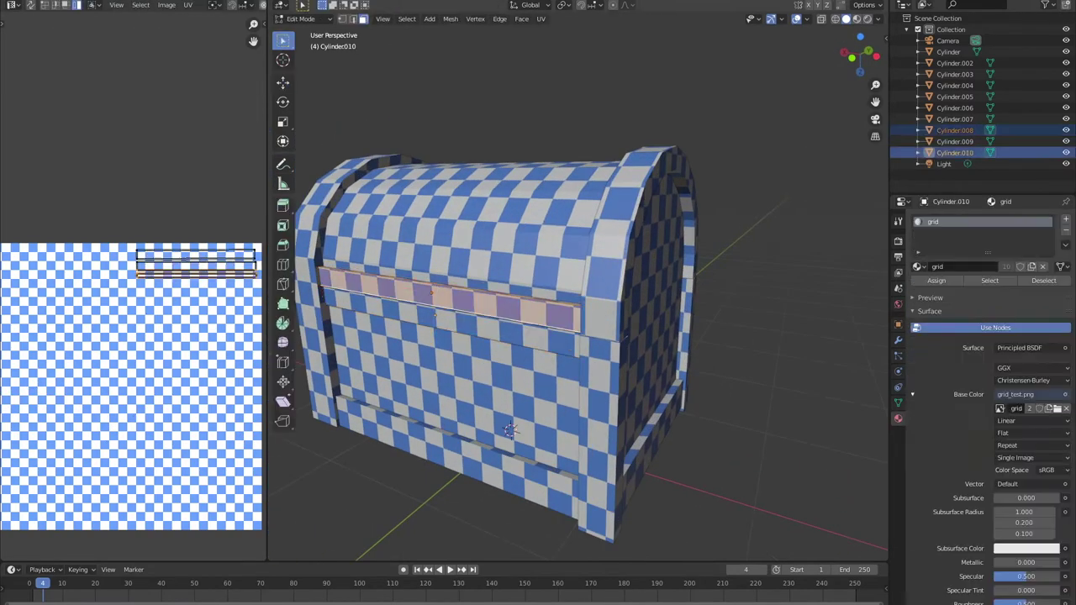
{"action": "scroll", "coordinate": [7, 477], "scroll_direction": "down", "scroll_amount": 2}
{"action": "left_click", "coordinate": [7, 477]}
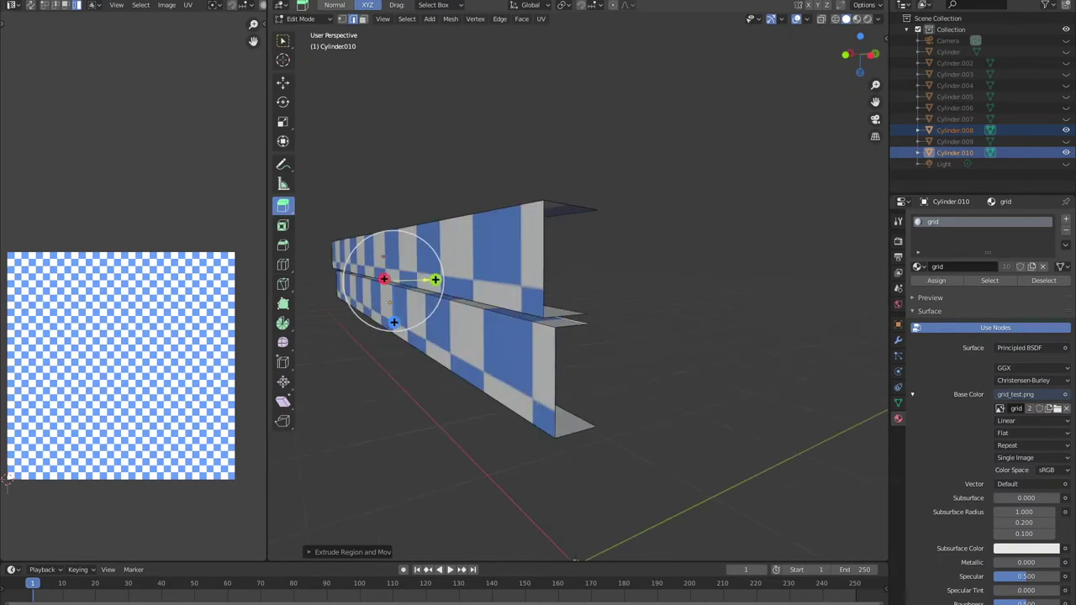
Unwrap the front strip faces, rotate their UVs 90° and move them into place.
{"action": "left_click", "coordinate": [561, 31]}
{"action": "key", "text": "s"}
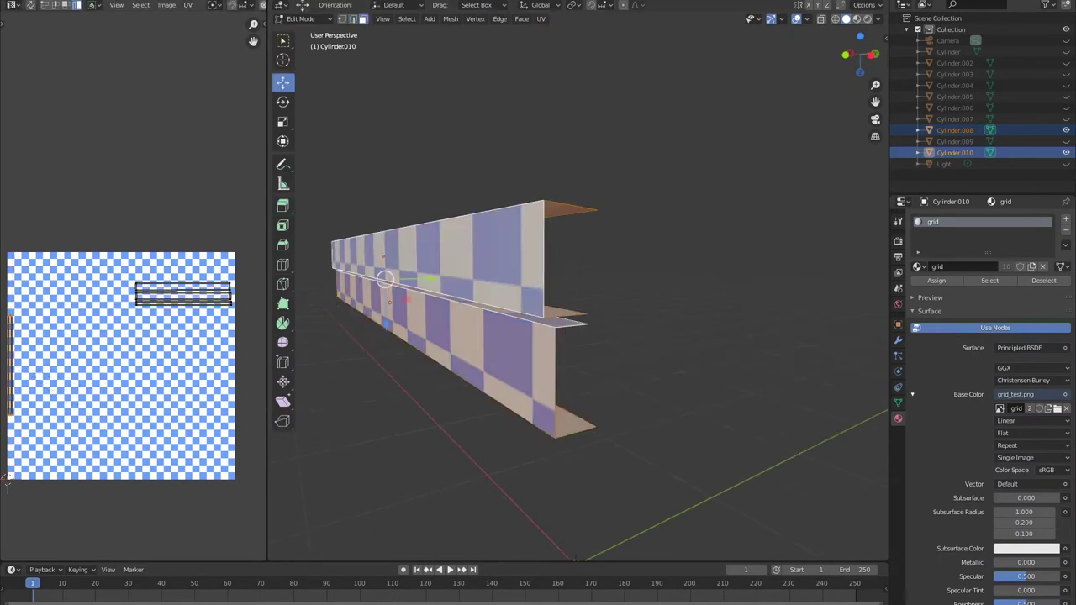
{"action": "type", "text": "90"}
{"action": "key", "text": "Return"}
{"action": "scroll", "coordinate": [217, 283], "scroll_direction": "up", "scroll_amount": 2}
{"action": "key", "text": "g"}
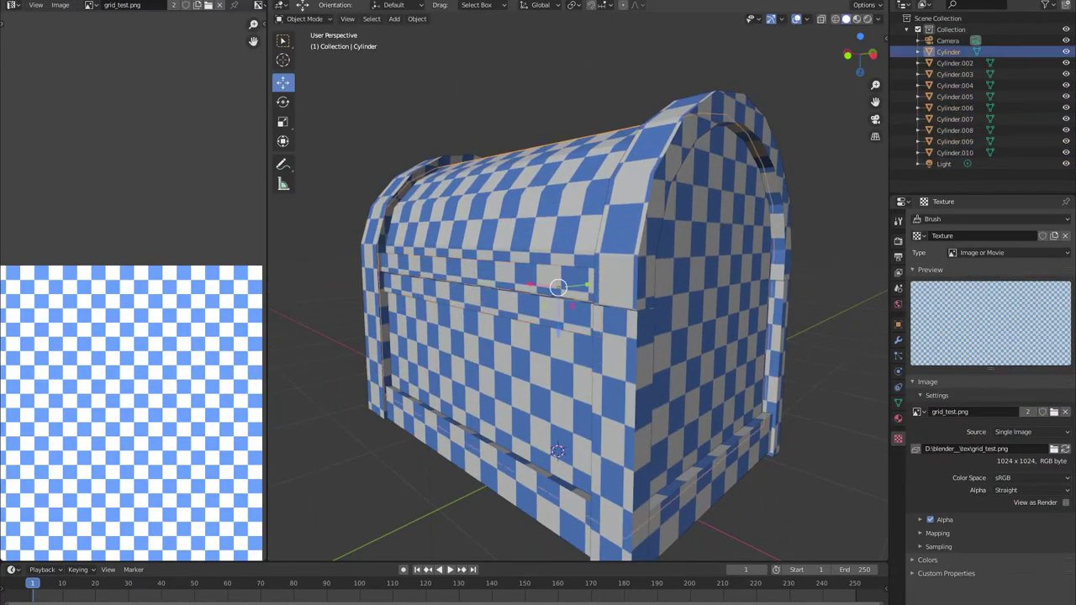
{"action": "scroll", "coordinate": [643, 290], "scroll_direction": "up", "scroll_amount": 3}
{"action": "scroll", "coordinate": [643, 290], "scroll_direction": "down", "scroll_amount": 1}
Join the two front strip pieces into one object.
{"action": "left_click", "coordinate": [471, 341], "text": "shift"}
{"action": "left_click", "coordinate": [417, 18]}
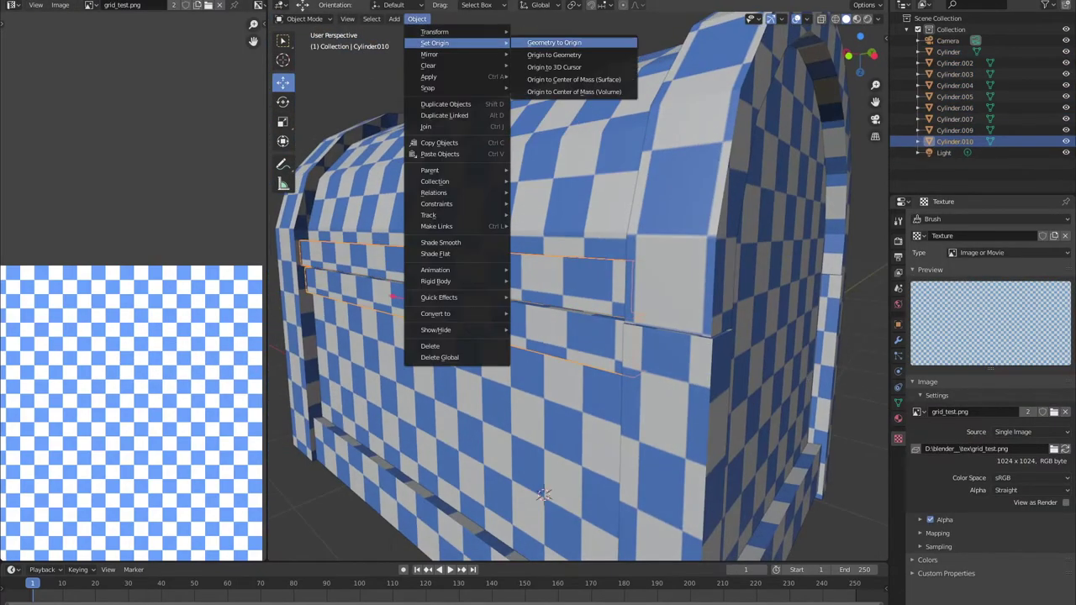
{"action": "left_click", "coordinate": [437, 127]}
{"action": "key", "text": "Tab"}
Shift the joined strip's UVs vertically along Y.
{"action": "middle_click_drag", "start_coordinate": [539, 520], "coordinate": [538, 479]}
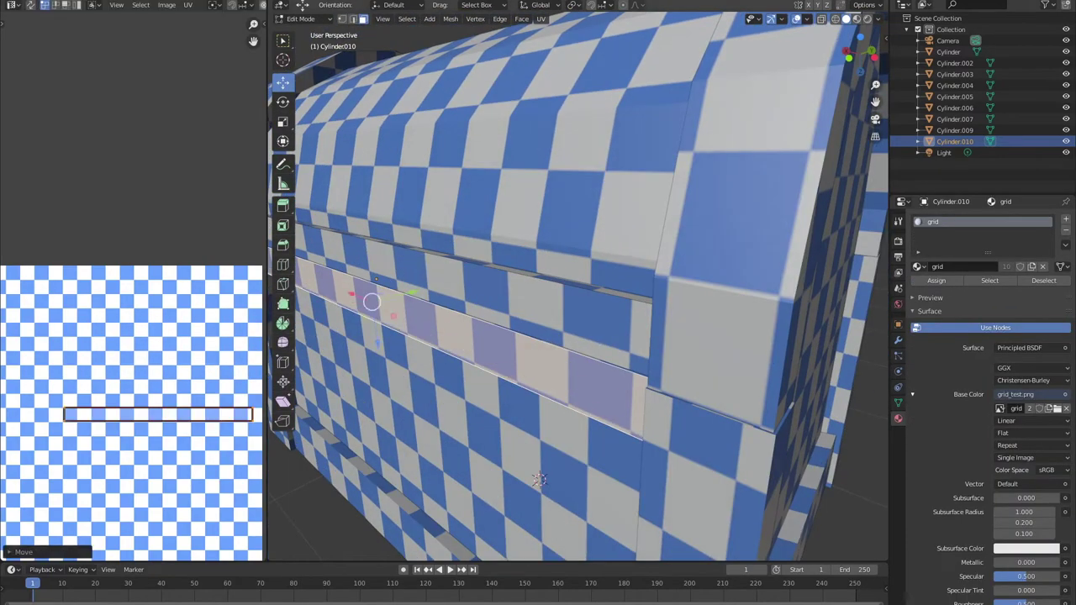
{"action": "middle_click_drag", "start_coordinate": [539, 479], "coordinate": [487, 403]}
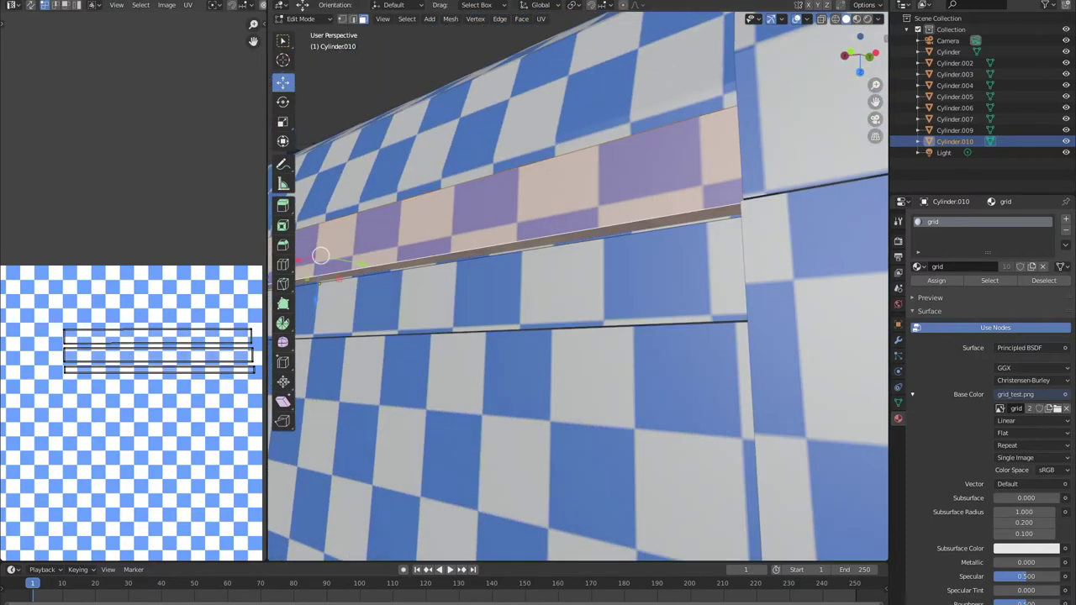
{"action": "middle_click_drag", "start_coordinate": [521, 505], "coordinate": [538, 542]}
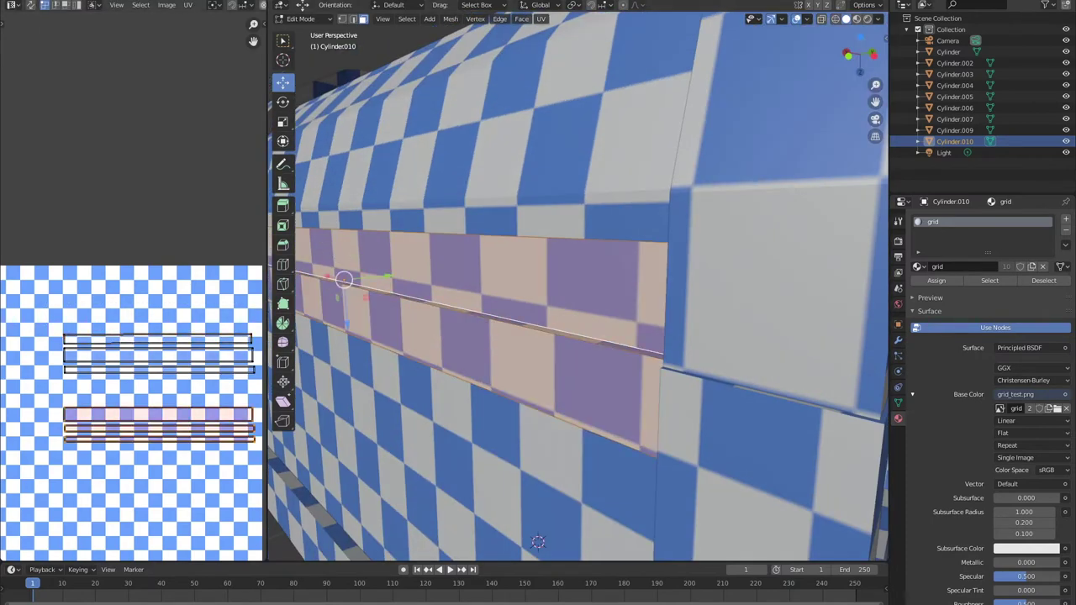
{"action": "key", "text": "g"}
{"action": "key", "text": "y"}
Select the lower strips with linked selection and move their UVs.
{"action": "mouse_move", "coordinate": [538, 336]}
{"action": "middle_mouse_down"}
{"action": "mouse_move", "coordinate": [555, 320]}
{"action": "mouse_move", "coordinate": [521, 353]}
{"action": "middle_mouse_up"}
{"action": "left_click", "coordinate": [471, 269], "text": "alt"}
{"action": "left_click", "coordinate": [505, 311], "text": "alt"}
{"action": "left_click", "coordinate": [505, 395], "text": "alt"}
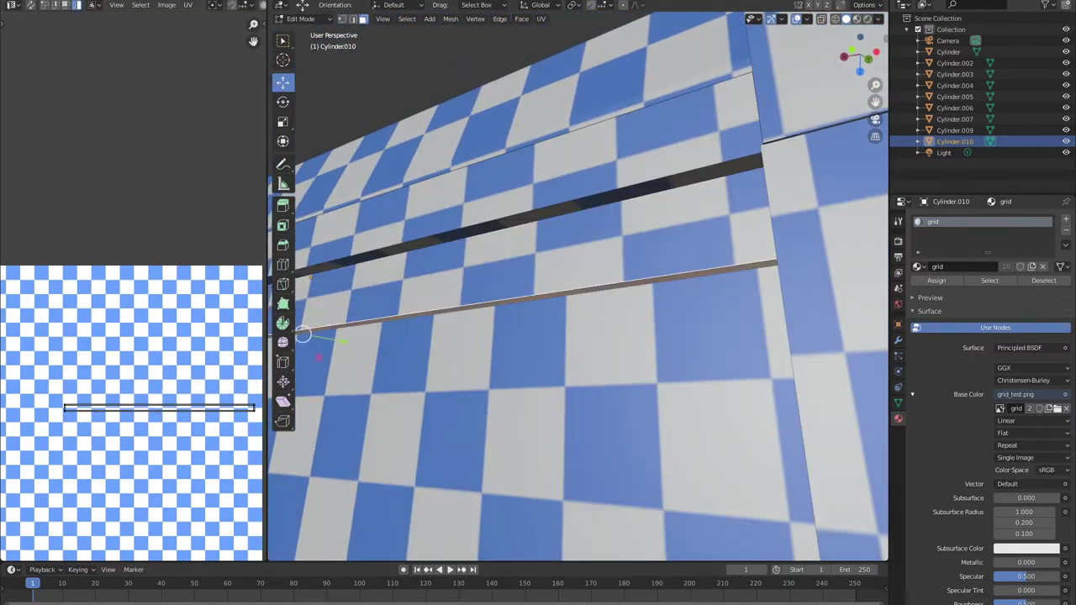
{"action": "key", "text": "ctrl+l"}
{"action": "key", "text": "g"}
{"action": "key", "text": "Return"}
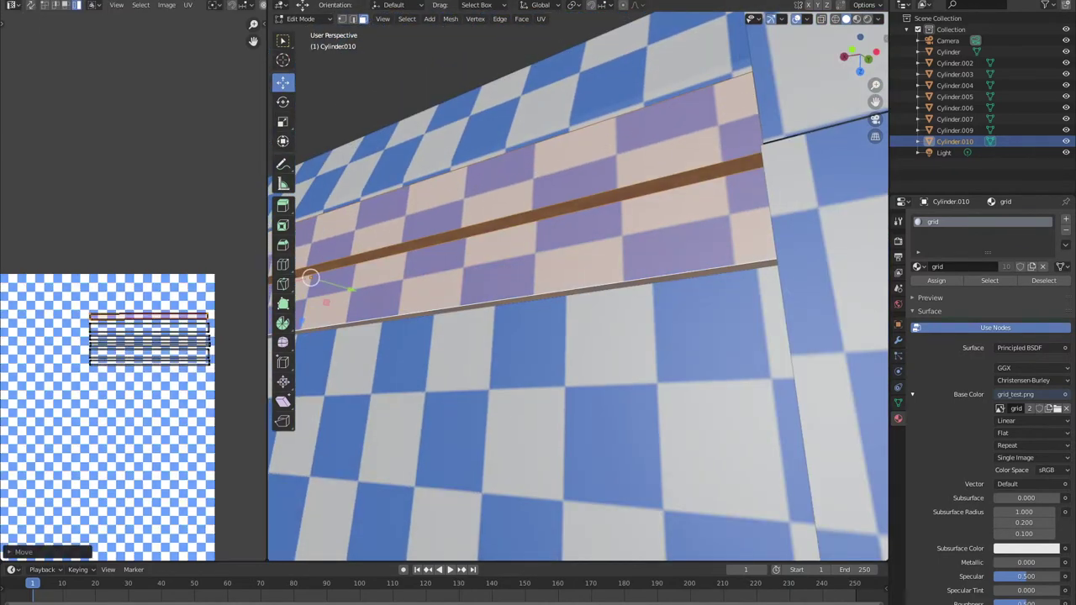
{"action": "scroll", "coordinate": [126, 378], "scroll_direction": "down", "scroll_amount": 2}
{"action": "scroll", "coordinate": [549, 439], "scroll_direction": "down", "scroll_amount": 5}
Duplicate the front strip object and place the copy flush on the chest front.
{"action": "mouse_move", "coordinate": [589, 378]}
{"action": "middle_mouse_down"}
{"action": "mouse_move", "coordinate": [639, 395]}
{"action": "mouse_move", "coordinate": [593, 472]}
{"action": "mouse_move", "coordinate": [580, 473]}
{"action": "middle_mouse_up"}
{"action": "key", "text": "shift+d"}
{"action": "scroll", "coordinate": [664, 495], "scroll_direction": "up", "scroll_amount": 3}
{"action": "key", "text": "g"}
{"action": "left_click", "coordinate": [589, 378]}
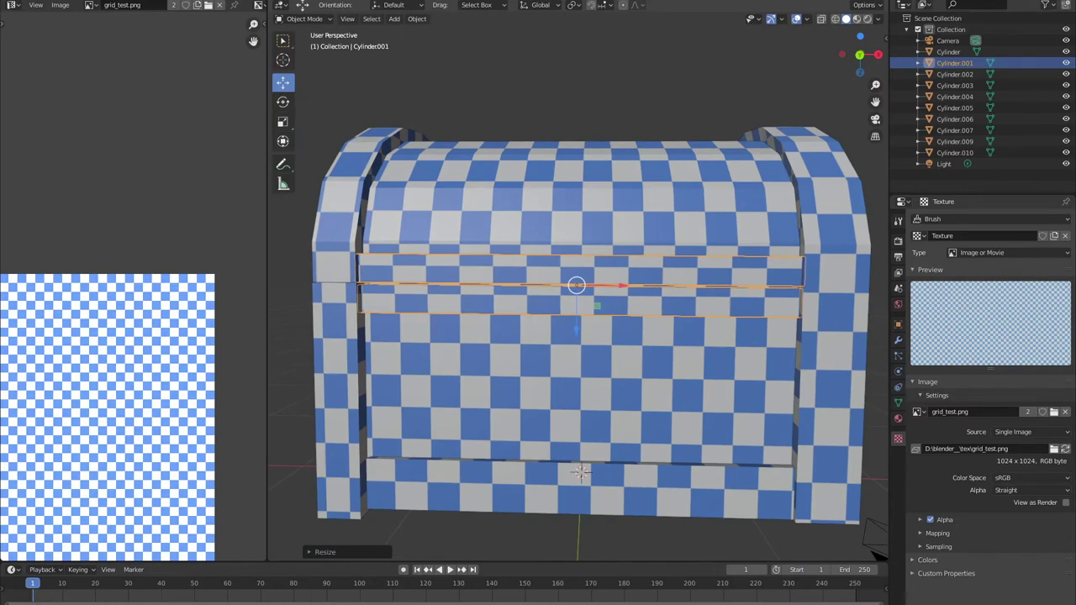
Delete the duplicated strip and undo the join to restore separate pieces.
{"action": "scroll", "coordinate": [580, 473], "scroll_direction": "up", "scroll_amount": 5}
{"action": "scroll", "coordinate": [580, 473], "scroll_direction": "down", "scroll_amount": 6}
{"action": "key", "text": "Delete"}
{"action": "mouse_move", "coordinate": [580, 473]}
{"action": "middle_mouse_down"}
{"action": "mouse_move", "coordinate": [531, 429]}
{"action": "mouse_move", "coordinate": [589, 471]}
{"action": "middle_mouse_up"}
{"action": "key", "text": "ctrl+z"}
Select front strip Cylinder.003 together with front arch Cylinder.008.
{"action": "scroll", "coordinate": [716, 527], "scroll_direction": "up", "scroll_amount": 5}
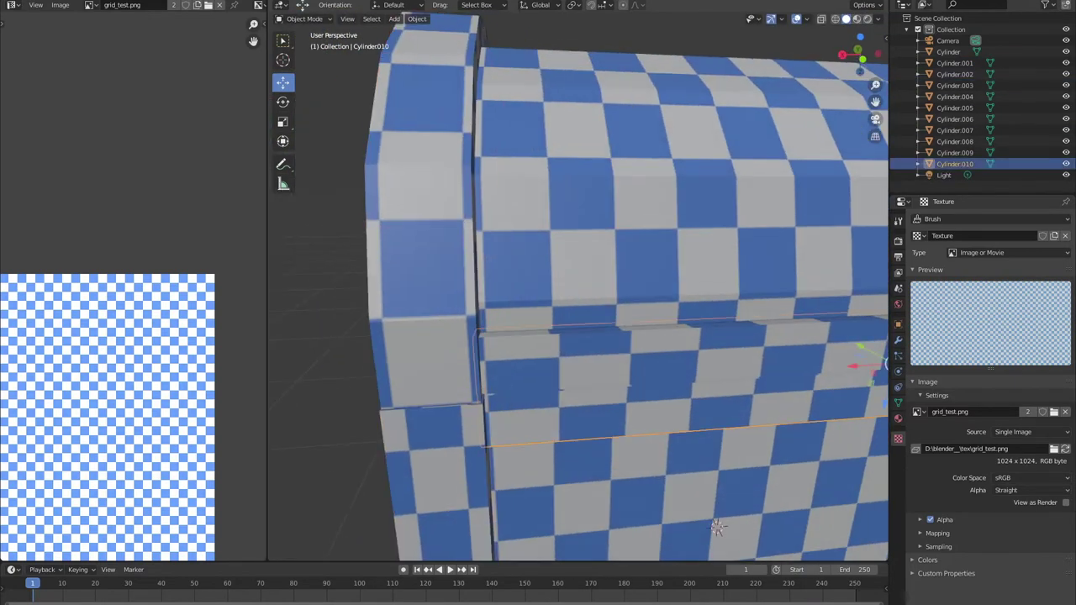
{"action": "scroll", "coordinate": [716, 527], "scroll_direction": "down", "scroll_amount": 5}
{"action": "left_click", "coordinate": [528, 257]}
{"action": "key", "text": "Tab"}
{"action": "key", "text": "Tab"}
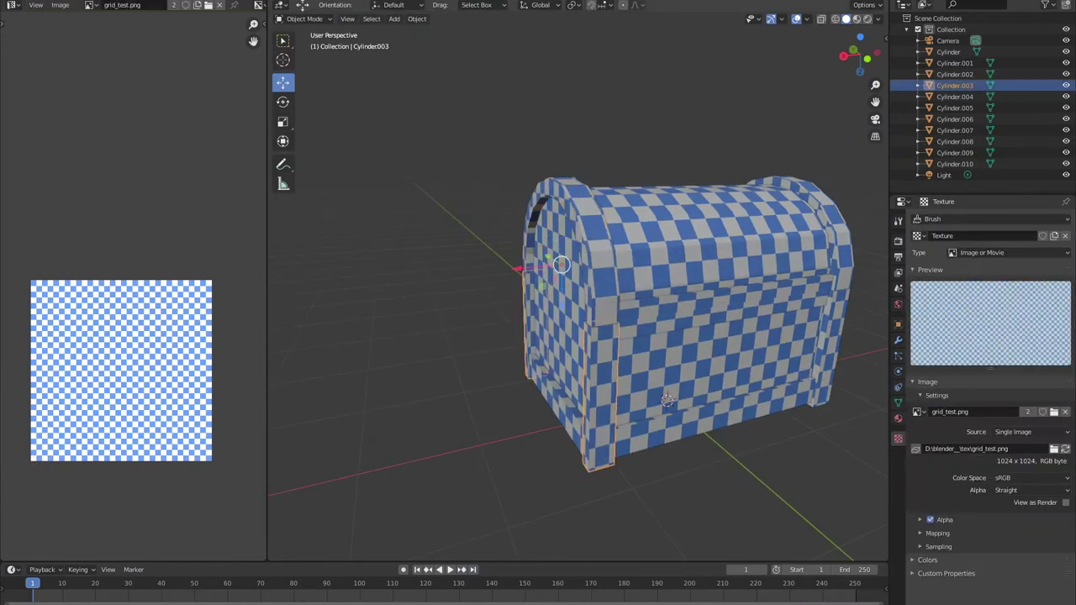
{"action": "left_click", "coordinate": [562, 265], "text": "shift"}
{"action": "key", "text": "Tab"}
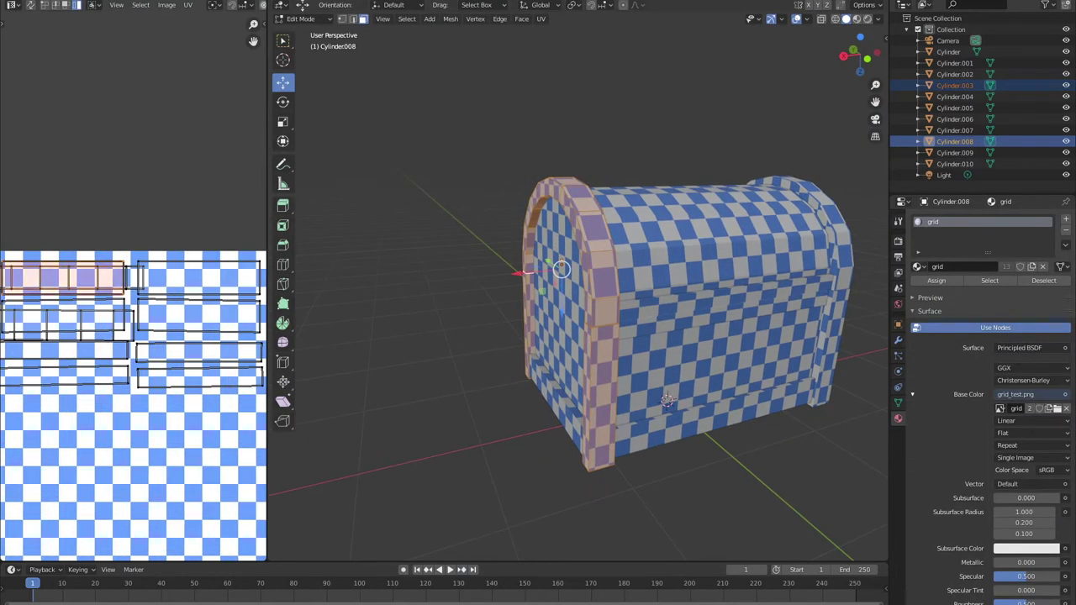
{"action": "scroll", "coordinate": [561, 269], "scroll_direction": "down", "scroll_amount": 3}
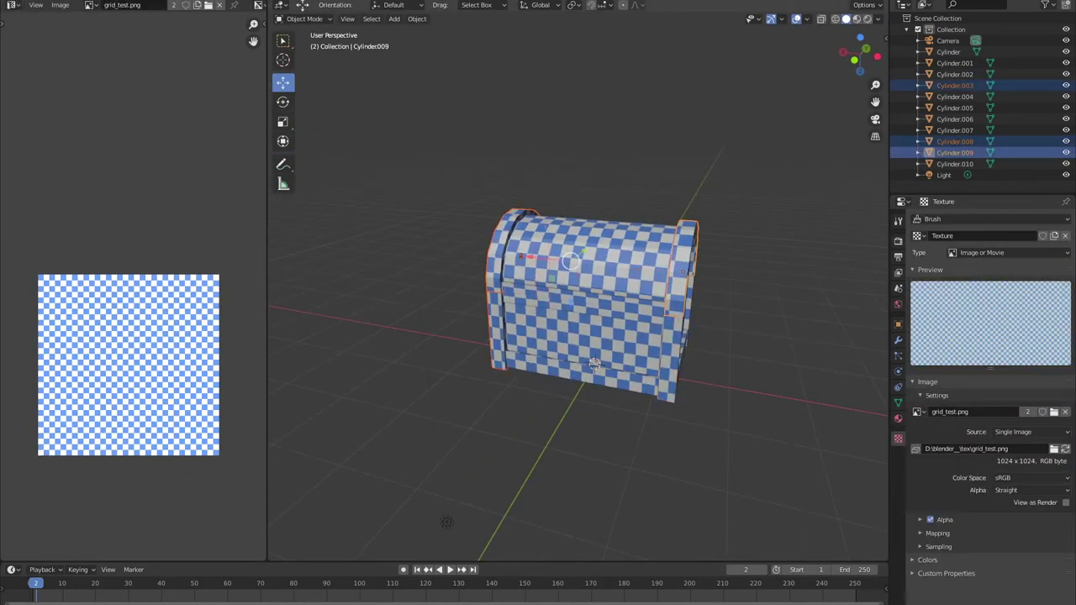
Move and scale the strip-row and arch UV islands, packing them toward the image top.
{"action": "scroll", "coordinate": [164, 404], "scroll_direction": "up", "scroll_amount": 2}
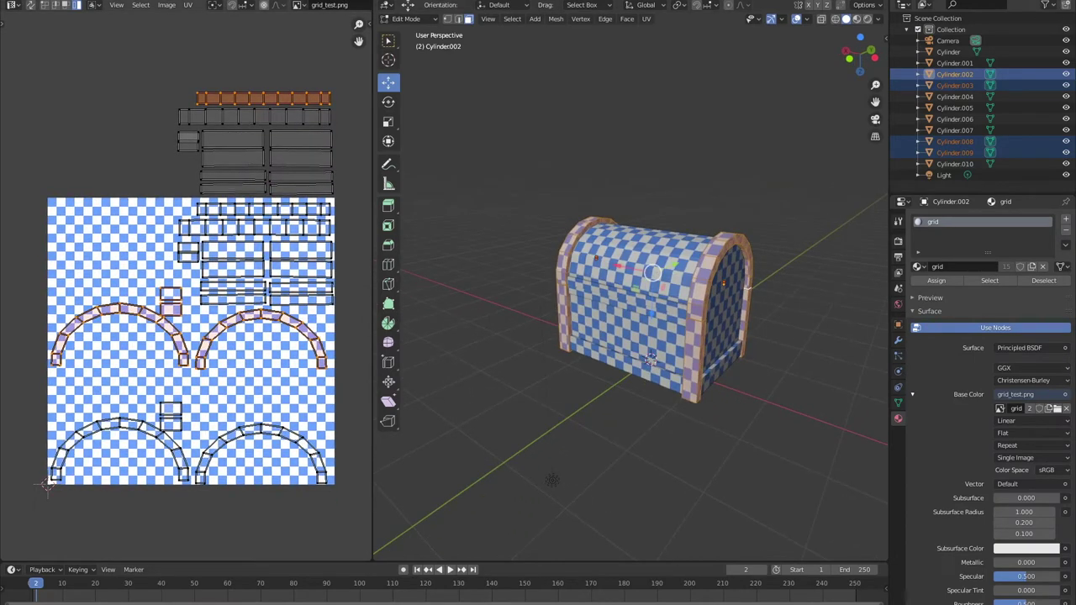
{"action": "left_click", "coordinate": [723, 286]}
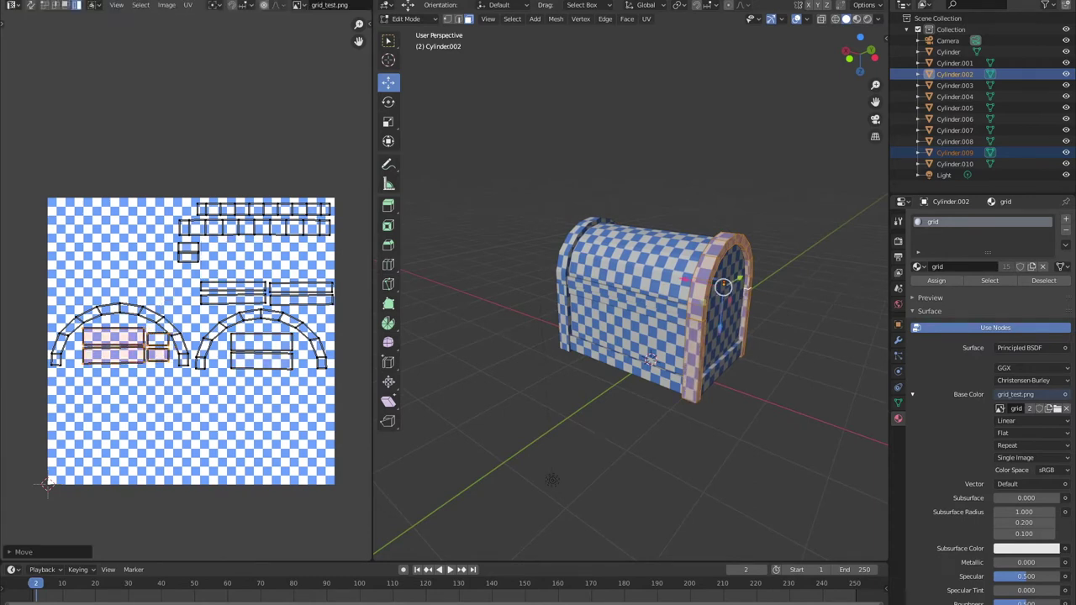
{"action": "scroll", "coordinate": [185, 337], "scroll_direction": "up", "scroll_amount": 3}
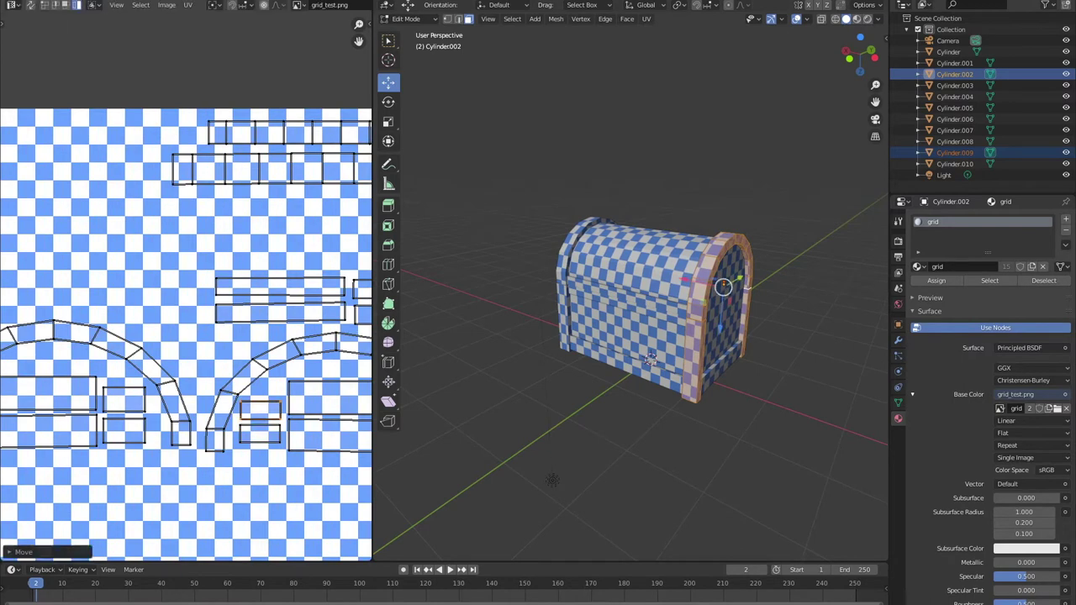
{"action": "scroll", "coordinate": [185, 336], "scroll_direction": "down", "scroll_amount": 3}
{"action": "left_click", "coordinate": [222, 353]}
{"action": "left_click_drag", "start_coordinate": [252, 220], "coordinate": [113, 287]}
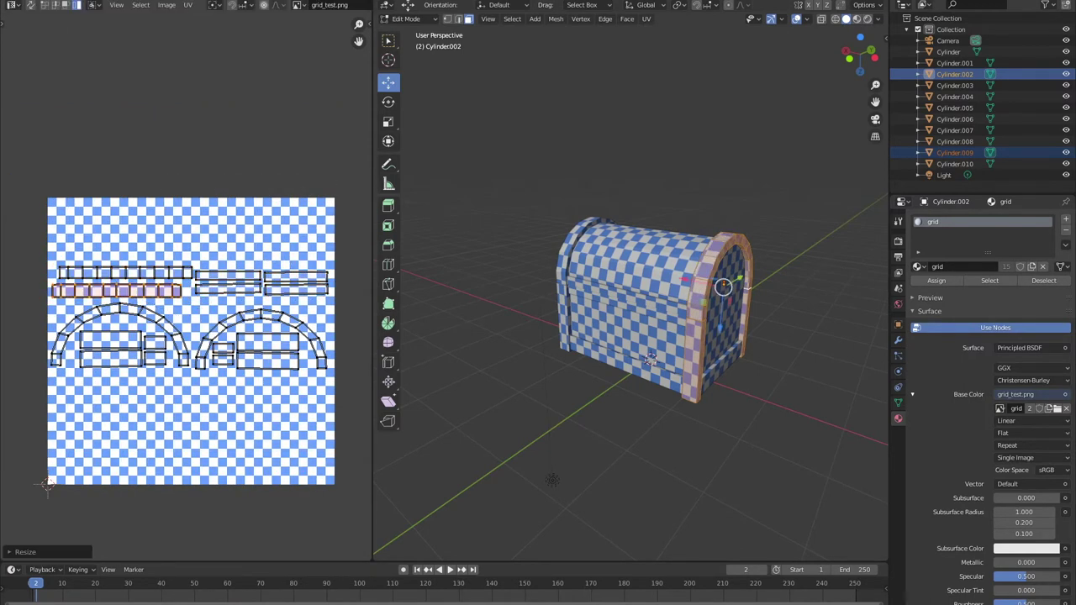
{"action": "left_click", "coordinate": [268, 351]}
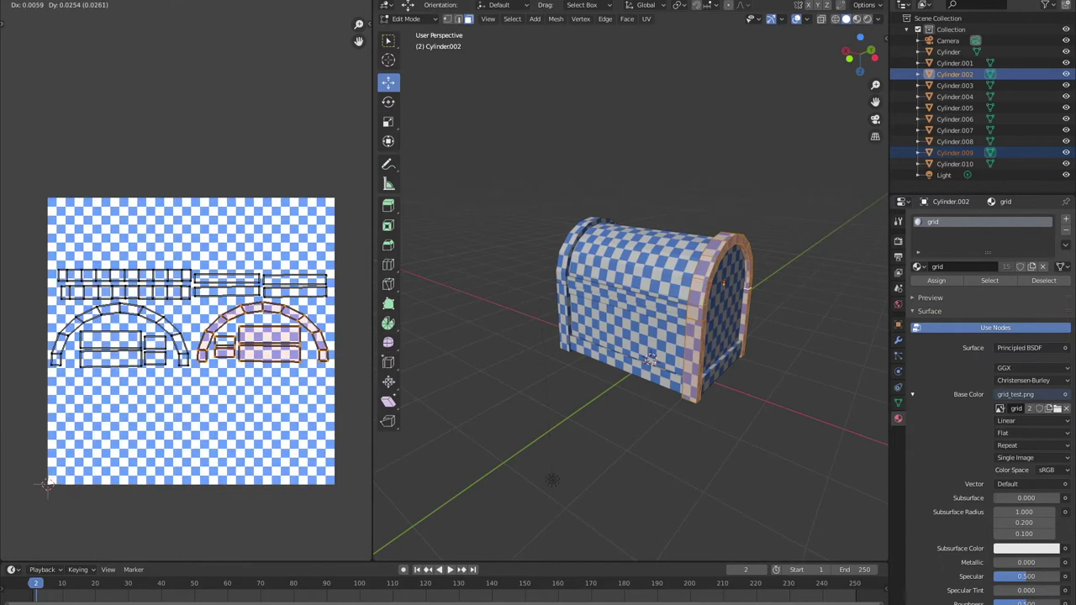
{"action": "key", "text": "Return"}
{"action": "scroll", "coordinate": [186, 336], "scroll_direction": "down", "scroll_amount": 1}
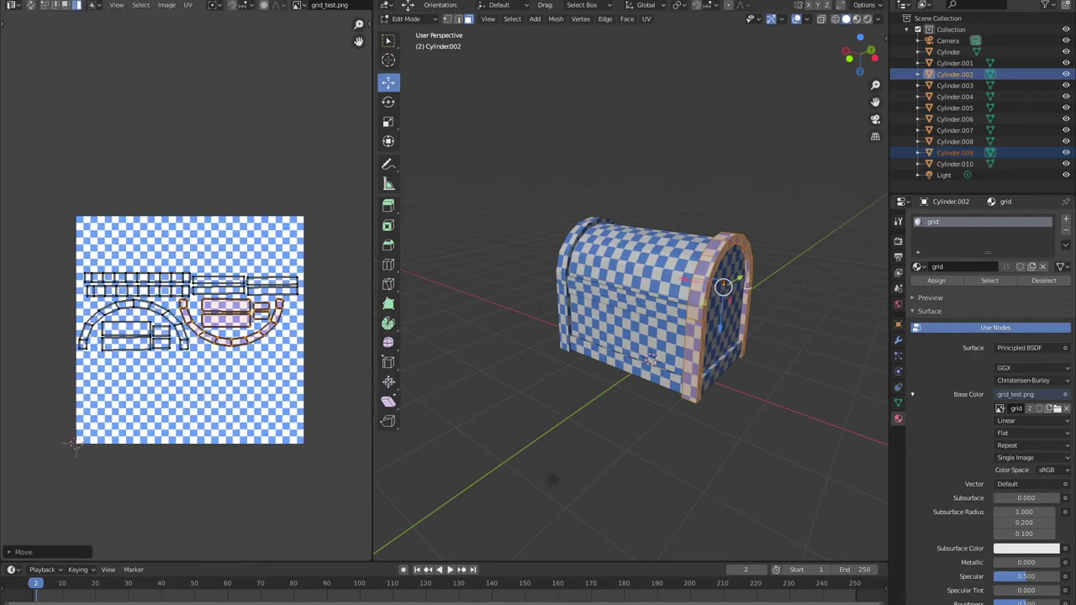
{"action": "scroll", "coordinate": [235, 378], "scroll_direction": "up", "scroll_amount": 1}
{"action": "key", "text": "s"}
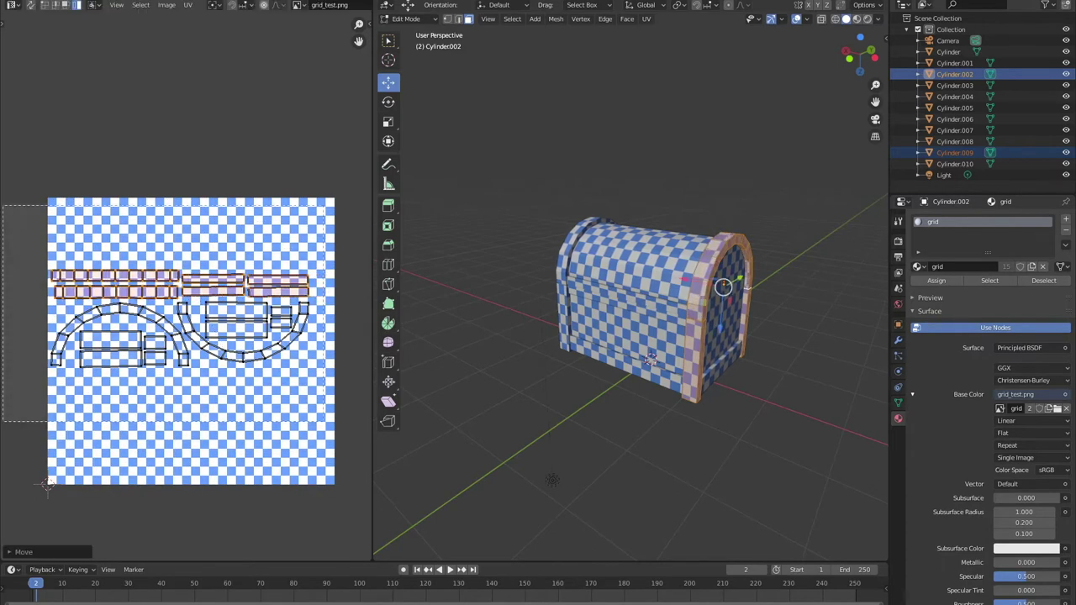
{"action": "key", "text": "ctrl+z"}
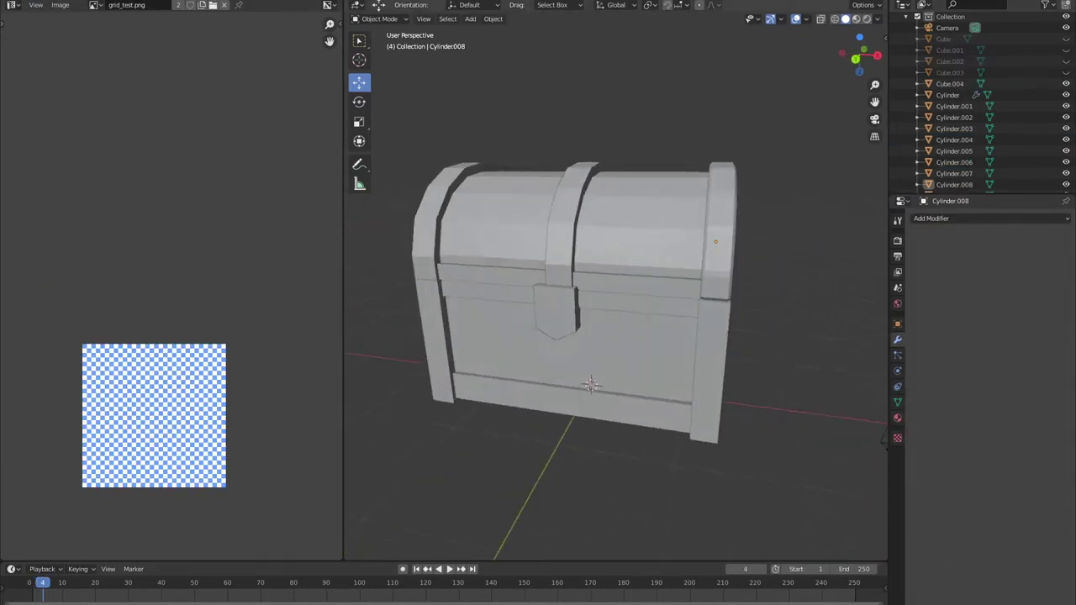
Apply rotation and scale to the chest's right leg piece.
{"action": "scroll", "coordinate": [975, 101], "scroll_direction": "down", "scroll_amount": 2}
{"action": "middle_click_drag", "start_coordinate": [631, 336], "coordinate": [504, 336]}
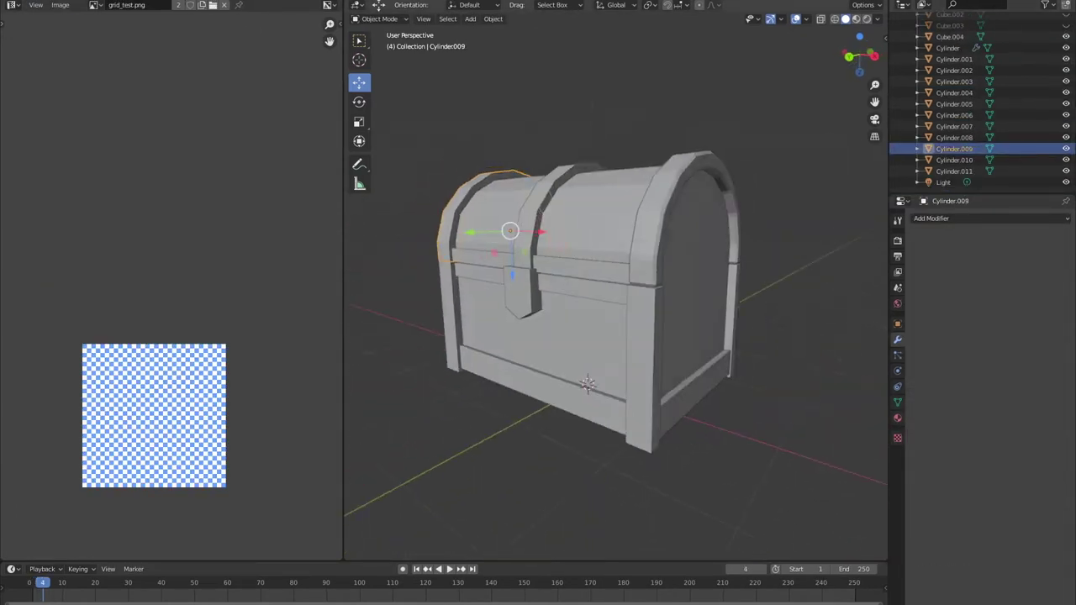
{"action": "left_click", "coordinate": [955, 82]}
{"action": "key", "text": "alt+a"}
{"action": "left_click_drag", "start_coordinate": [343, 253], "coordinate": [214, 253]}
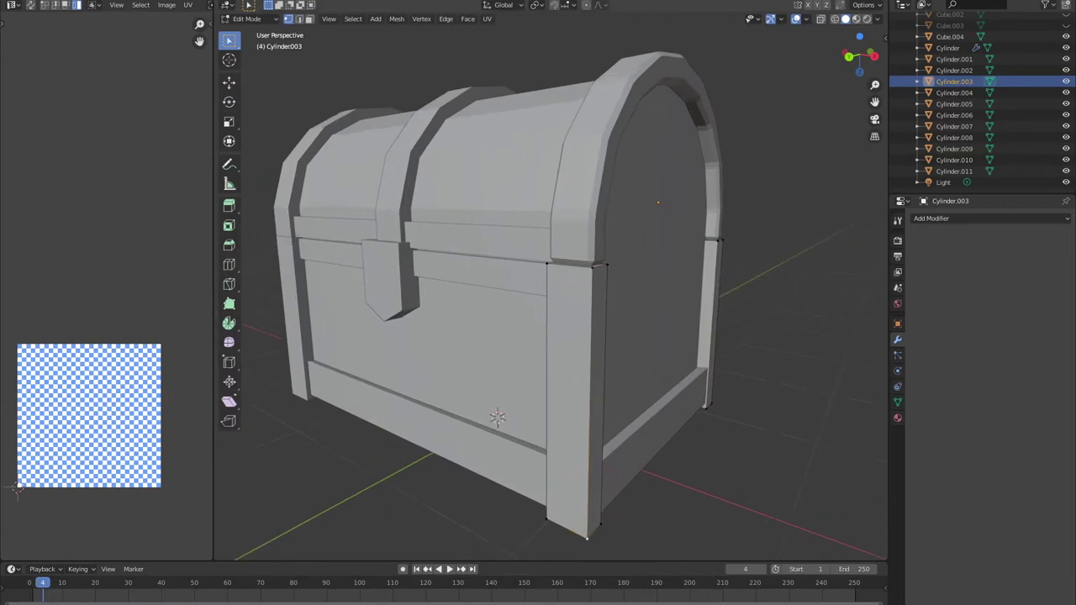
{"action": "left_click", "coordinate": [396, 18]}
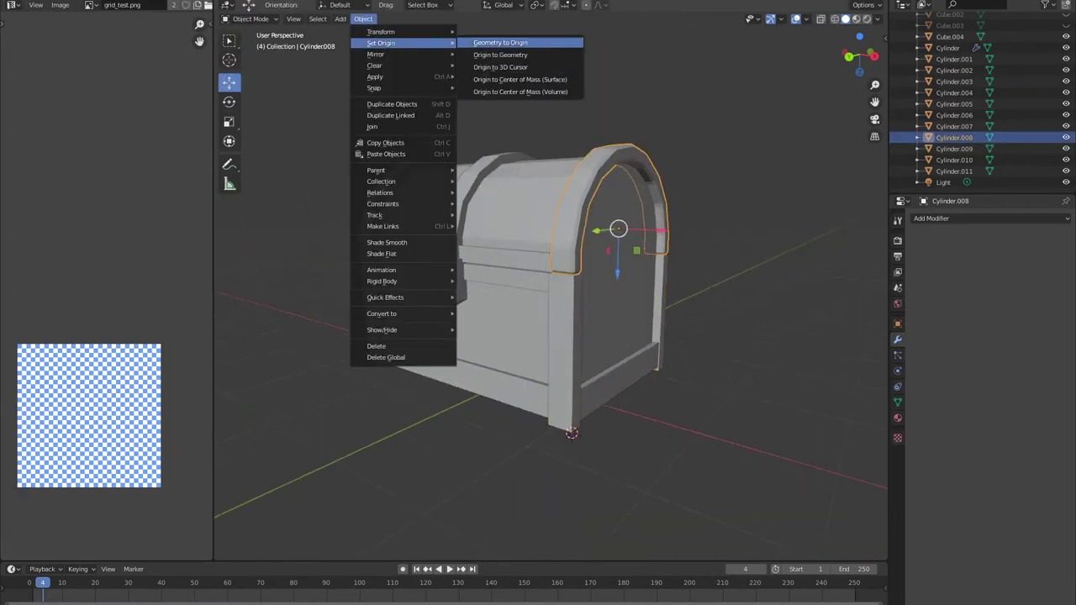
{"action": "key", "text": "n"}
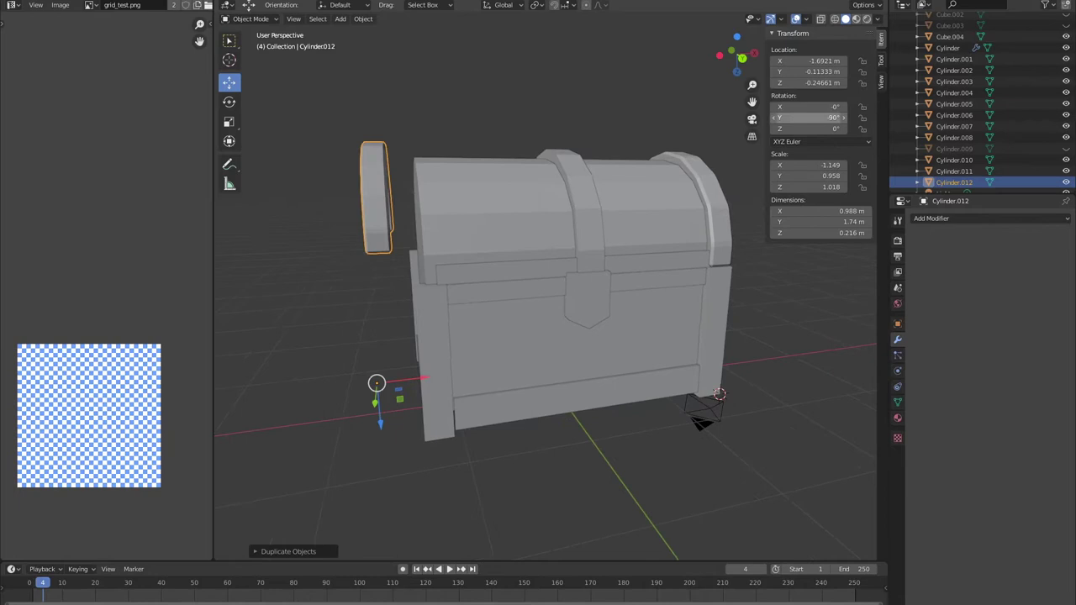
{"action": "middle_click_drag", "start_coordinate": [546, 337], "coordinate": [505, 336]}
{"action": "left_click", "coordinate": [363, 18]}
{"action": "left_click", "coordinate": [517, 116]}
Apply Cylinder.012's rotation and set Cylinder.011's origin to its geometry centre.
{"action": "left_click", "coordinate": [457, 264]}
{"action": "mouse_move", "coordinate": [547, 336]}
{"action": "middle_mouse_down"}
{"action": "mouse_move", "coordinate": [505, 337]}
{"action": "mouse_move", "coordinate": [546, 336]}
{"action": "middle_mouse_up"}
{"action": "key", "text": "ctrl+a"}
{"action": "left_click", "coordinate": [567, 43]}
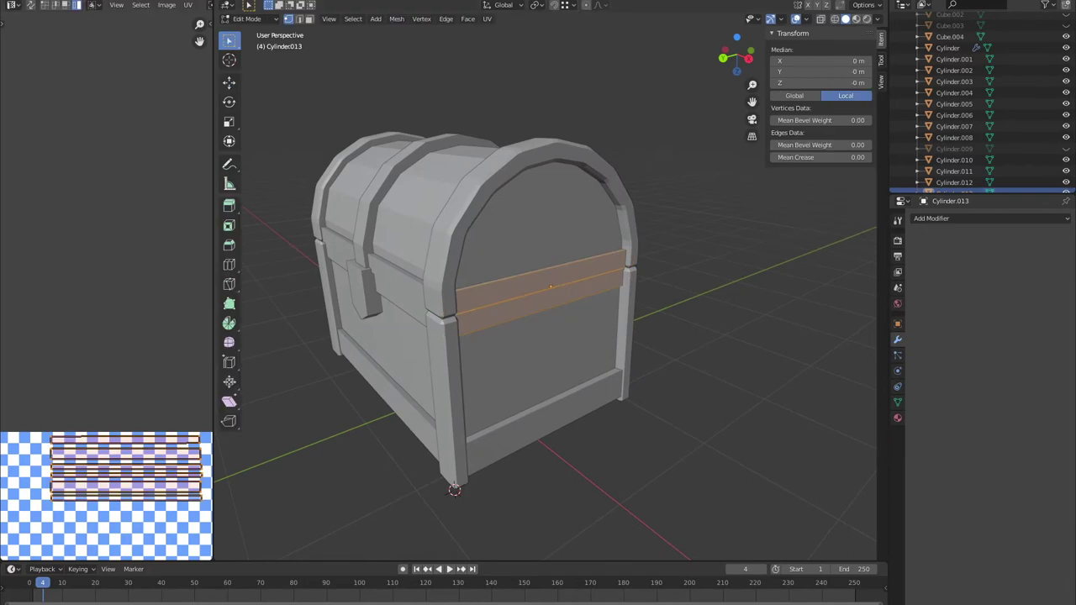
{"action": "left_click_drag", "start_coordinate": [106, 432], "coordinate": [107, 201]}
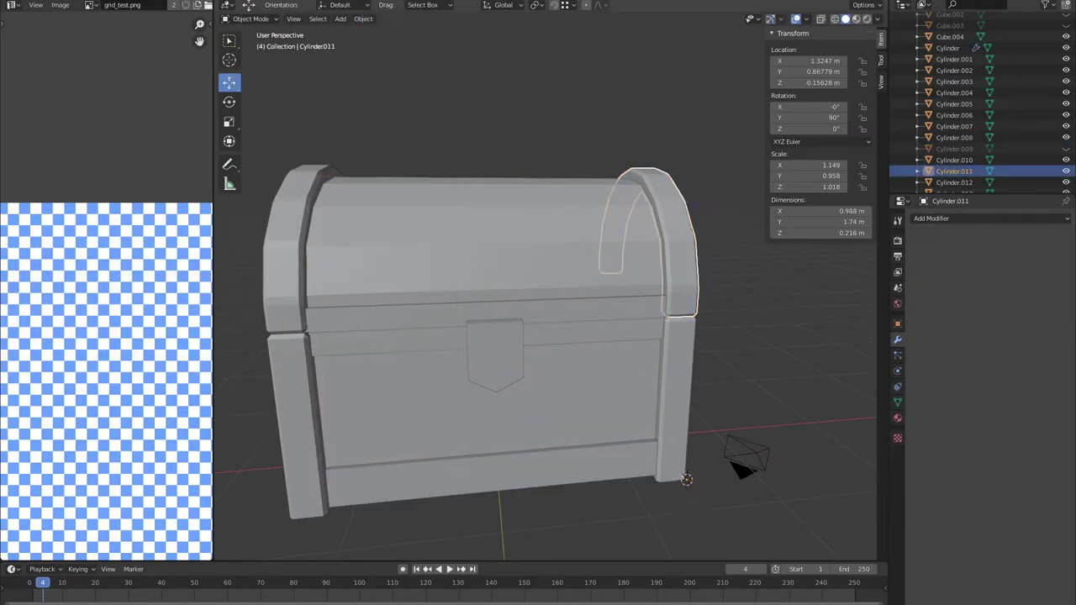
{"action": "key", "text": "ctrl+shift+alt+c"}
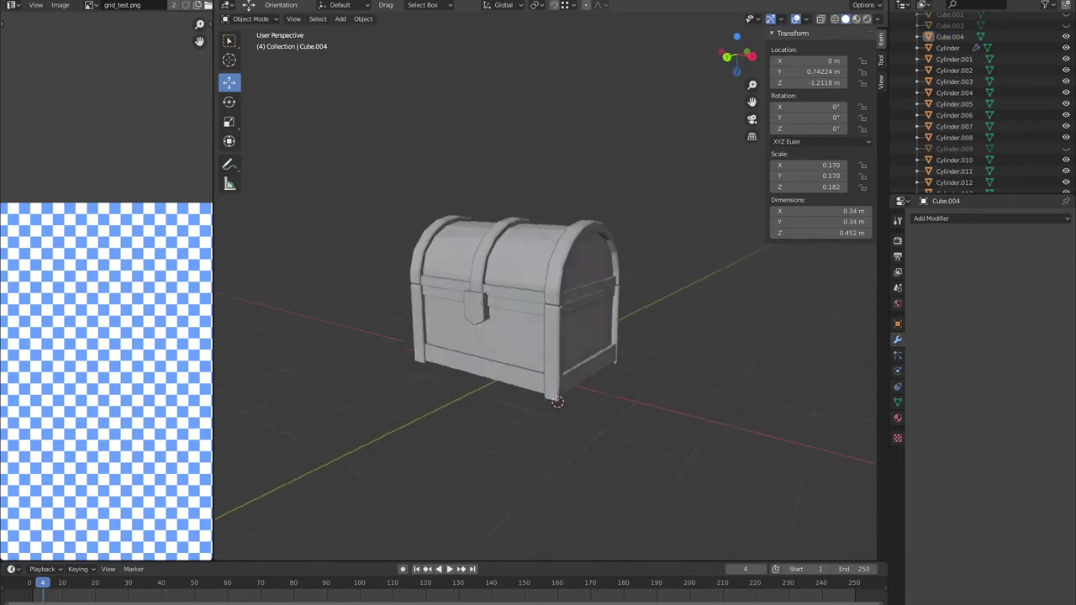
Adjust the side strip's Y rotation and add a cube for a corner foot.
{"action": "left_click", "coordinate": [363, 18]}
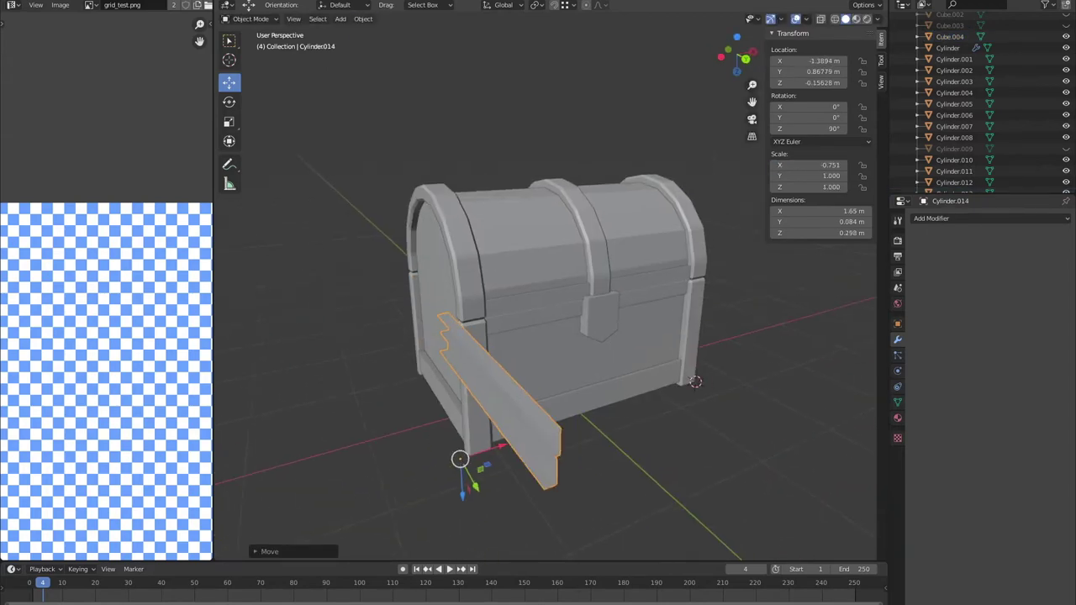
{"action": "left_click", "coordinate": [807, 118]}
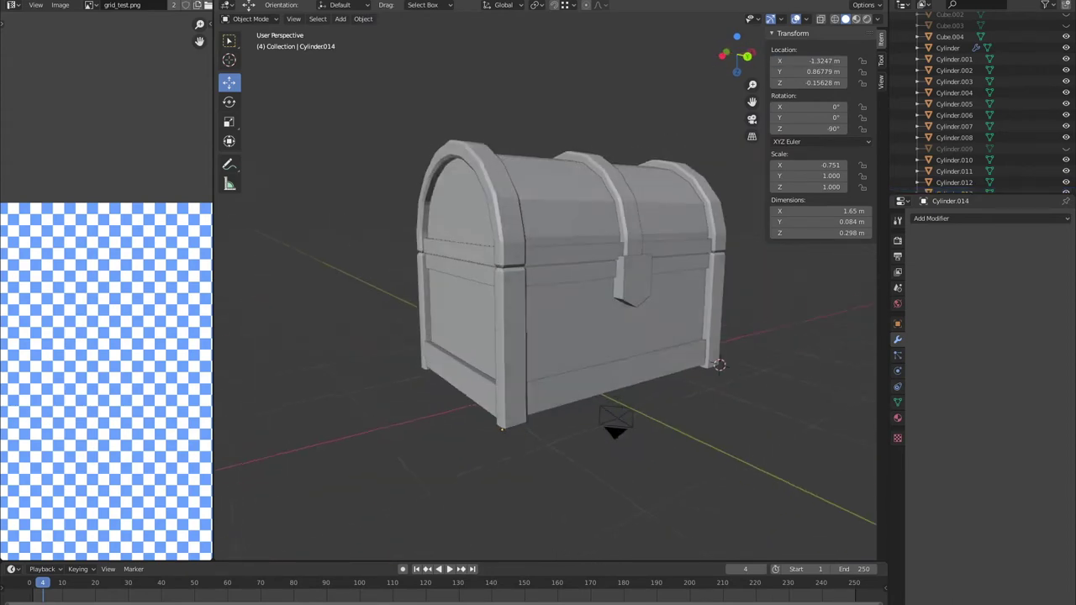
{"action": "left_click", "coordinate": [341, 19]}
{"action": "left_click", "coordinate": [462, 52]}
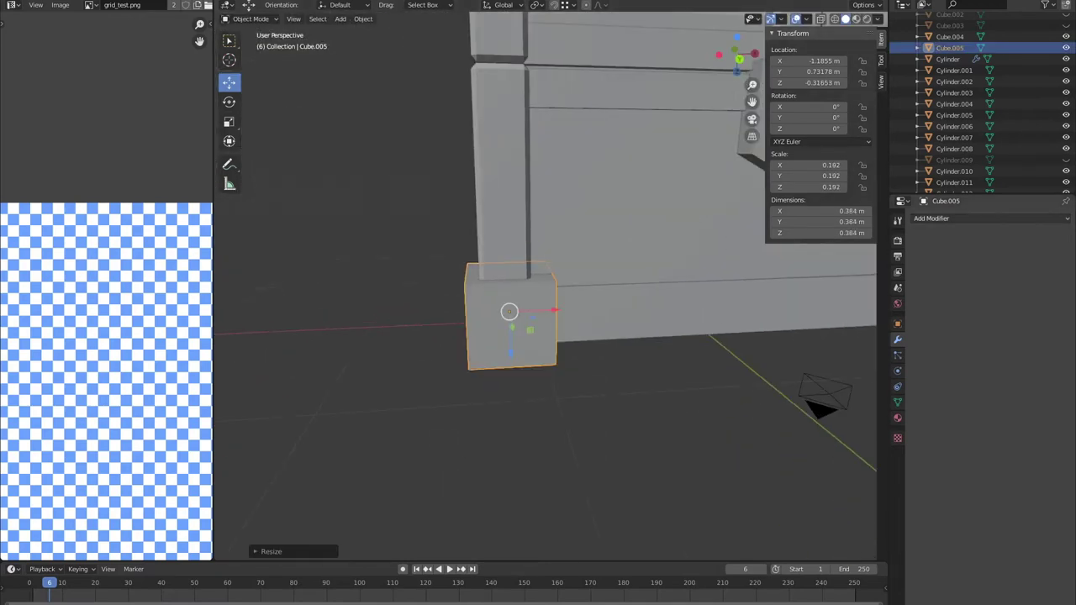
Bevel the foot cube and duplicate it along X to the other bottom corners.
{"action": "left_click", "coordinate": [992, 268]}
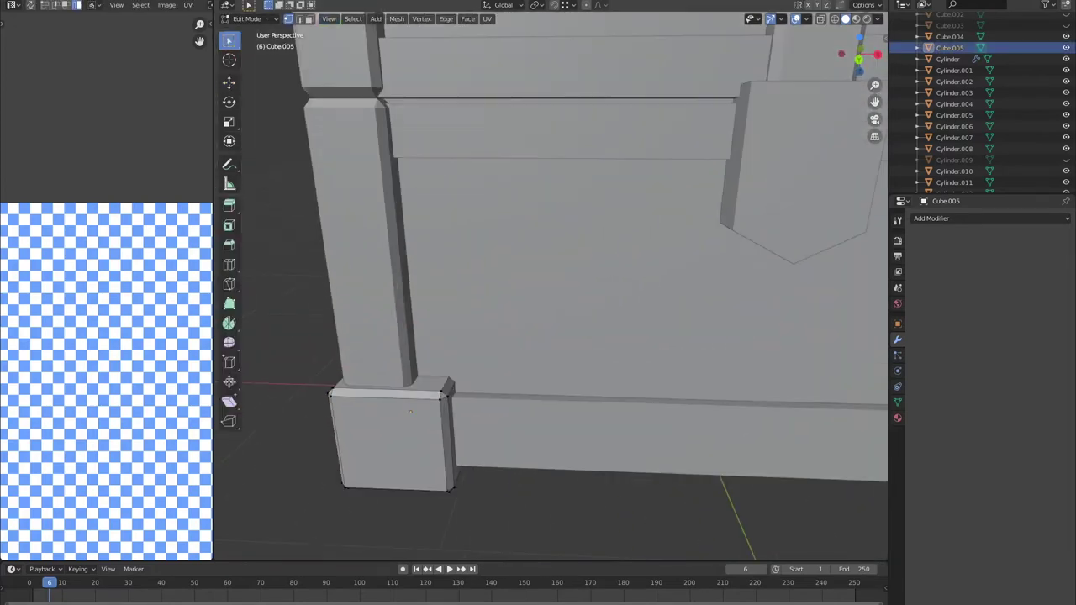
{"action": "key", "text": "ctrl+KP_Add"}
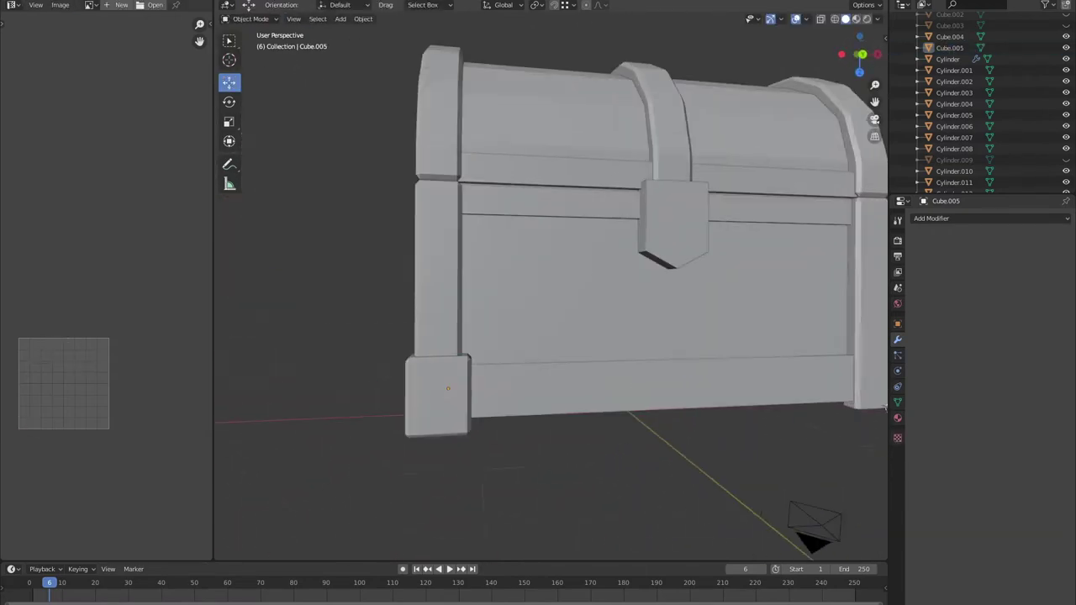
{"action": "key", "text": "ctrl+KP_Add"}
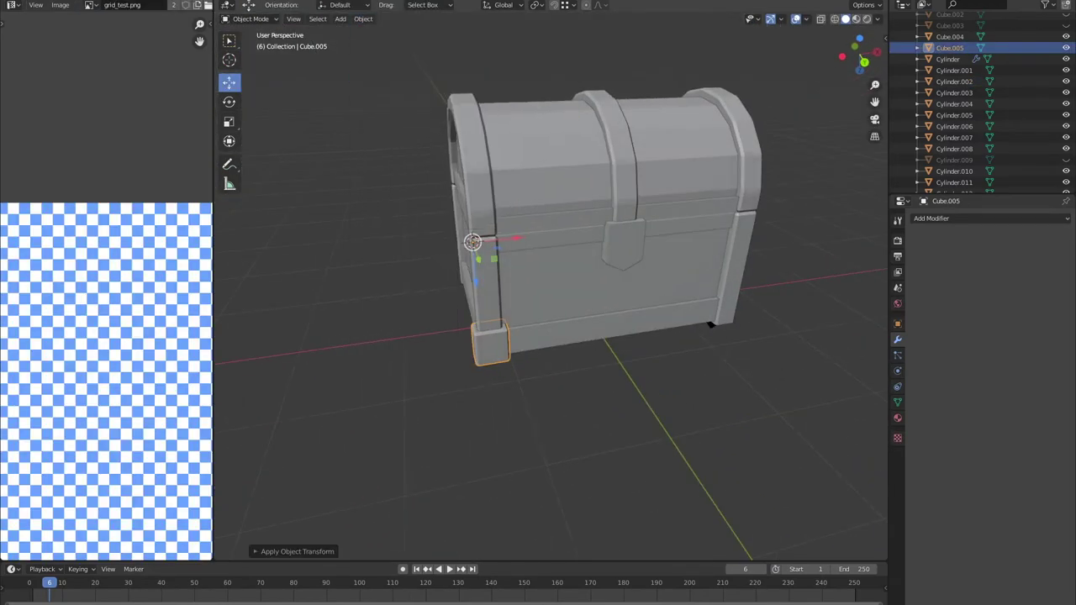
{"action": "key", "text": "shift+d"}
{"action": "key", "text": "x"}
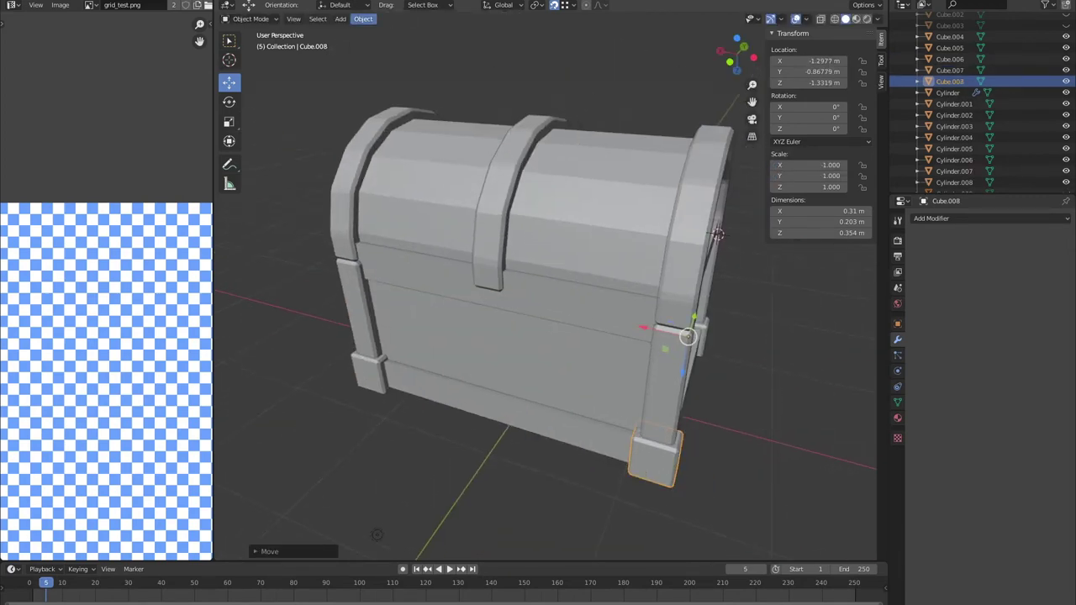
{"action": "mouse_move", "coordinate": [620, 384]}
{"action": "middle_mouse_down"}
{"action": "mouse_move", "coordinate": [277, 244]}
{"action": "mouse_move", "coordinate": [246, 151]}
{"action": "mouse_move", "coordinate": [269, 244]}
{"action": "middle_mouse_up"}
Add a cylinder beside the chest and move it toward the chest.
{"action": "left_click", "coordinate": [450, 87]}
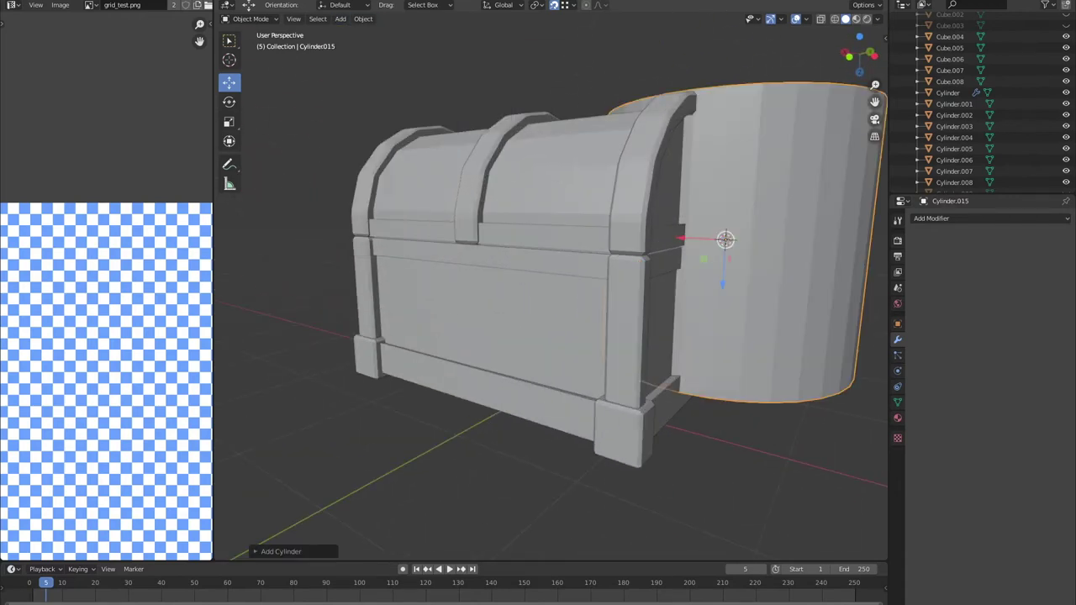
{"action": "left_click", "coordinate": [277, 552]}
{"action": "key", "text": "Return"}
{"action": "scroll", "coordinate": [546, 295], "scroll_direction": "down", "scroll_amount": 3}
{"action": "key", "text": "g"}
{"action": "left_click", "coordinate": [436, 532]}
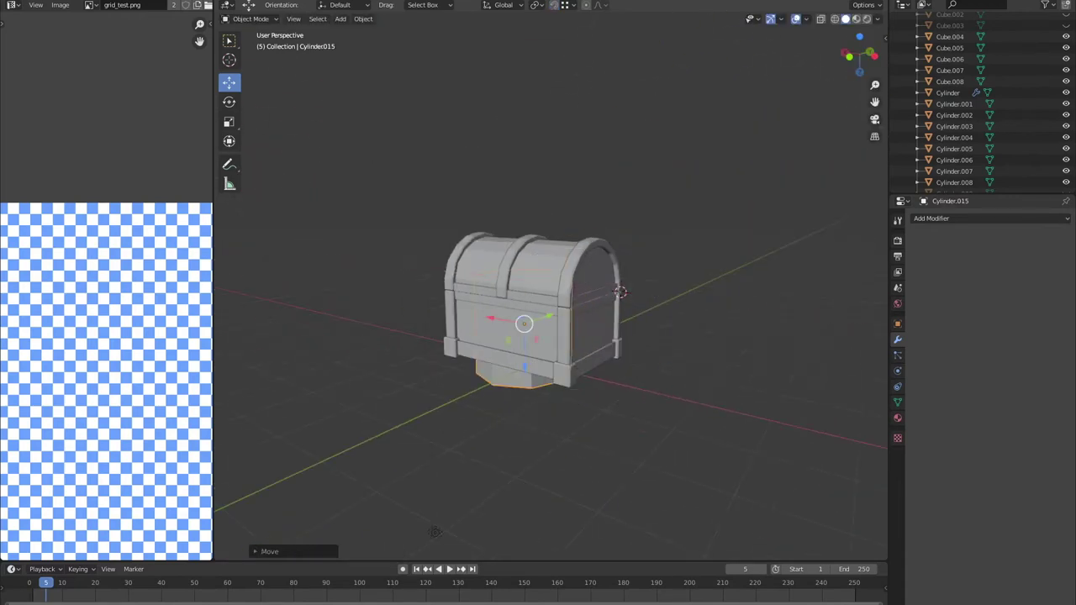
{"action": "scroll", "coordinate": [550, 302], "scroll_direction": "up", "scroll_amount": 2}
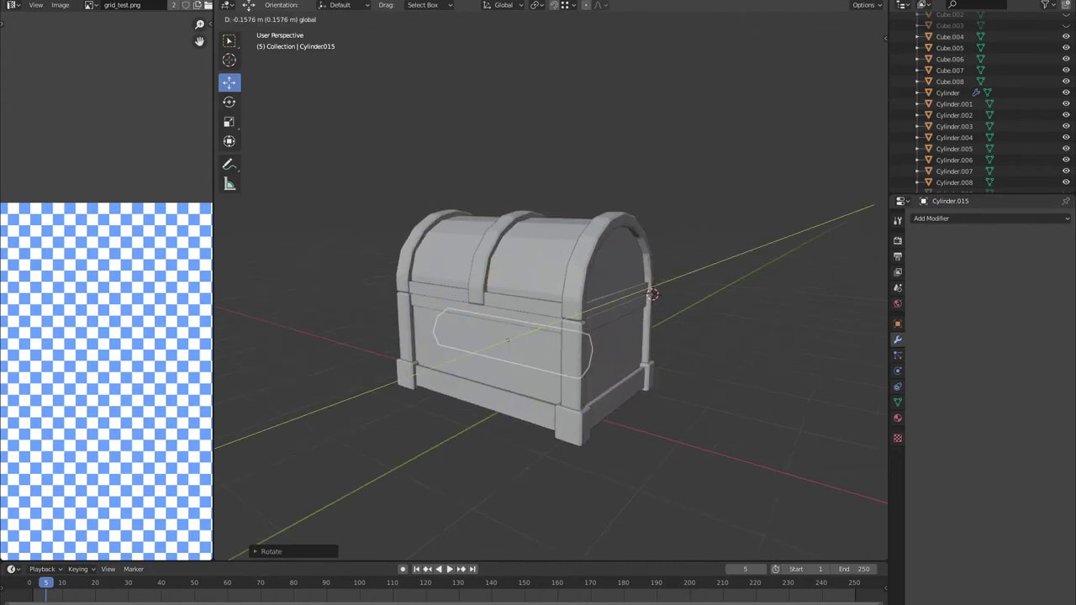
{"action": "key", "text": "Return"}
{"action": "key", "text": "Tab"}
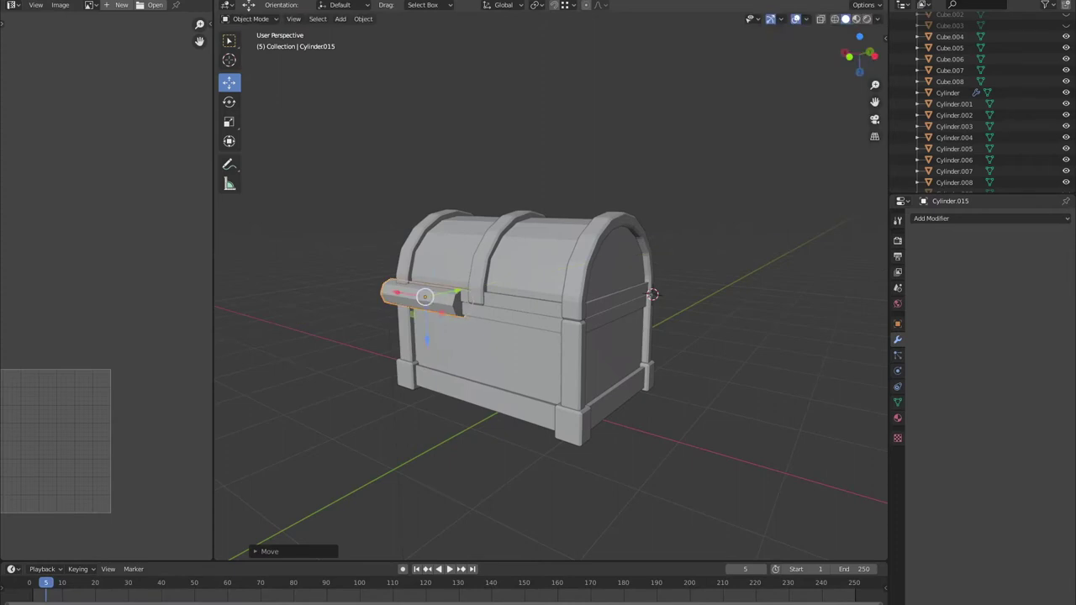
Frame the cylinder and move it along the X axis.
{"action": "key", "text": "KP_Decimal"}
{"action": "middle_click_drag", "start_coordinate": [551, 286], "coordinate": [639, 286]}
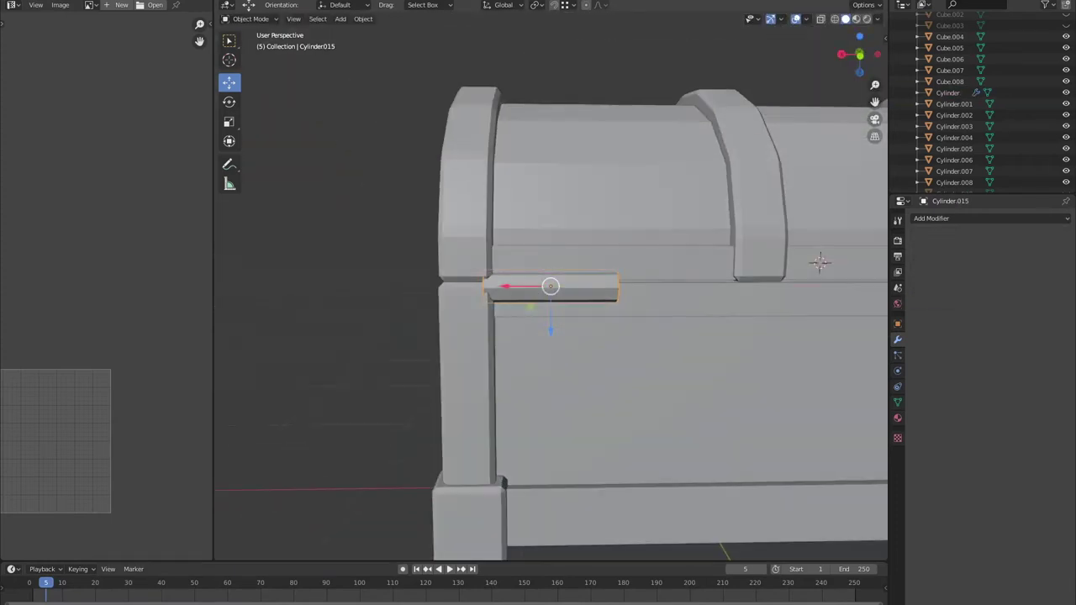
{"action": "scroll", "coordinate": [551, 286], "scroll_direction": "down", "scroll_amount": 3}
{"action": "key", "text": "g"}
{"action": "key", "text": "x"}
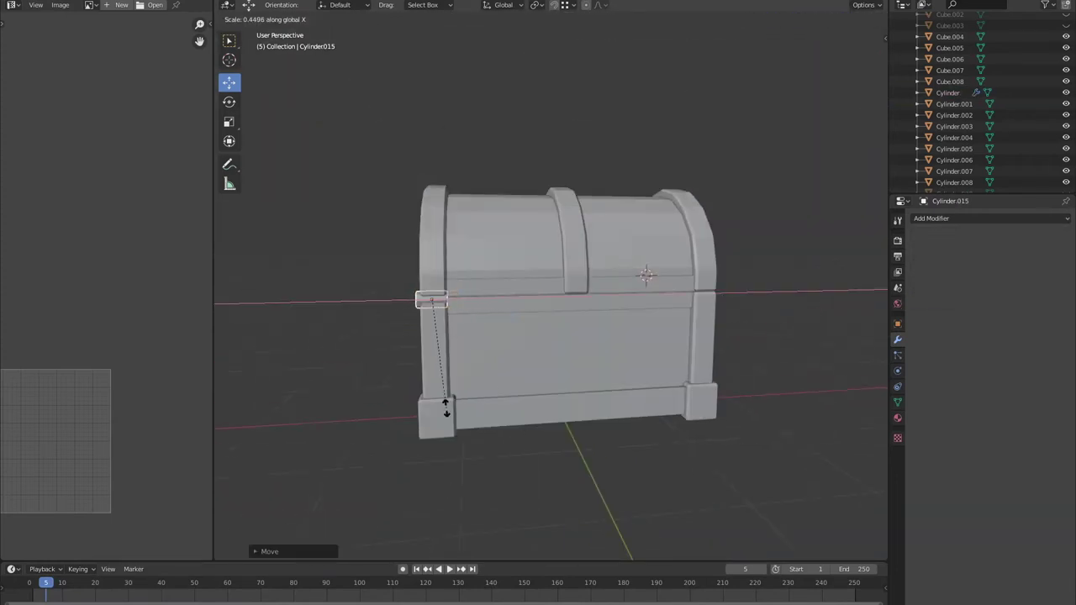
{"action": "left_click", "coordinate": [446, 408]}
{"action": "key", "text": "KP_Decimal"}
{"action": "mouse_move", "coordinate": [551, 285]}
{"action": "middle_mouse_down"}
{"action": "mouse_move", "coordinate": [588, 286]}
{"action": "mouse_move", "coordinate": [568, 302]}
{"action": "mouse_move", "coordinate": [580, 284]}
{"action": "mouse_move", "coordinate": [559, 282]}
{"action": "mouse_move", "coordinate": [592, 252]}
{"action": "middle_mouse_up"}
{"action": "scroll", "coordinate": [662, 227], "scroll_direction": "down", "scroll_amount": 5}
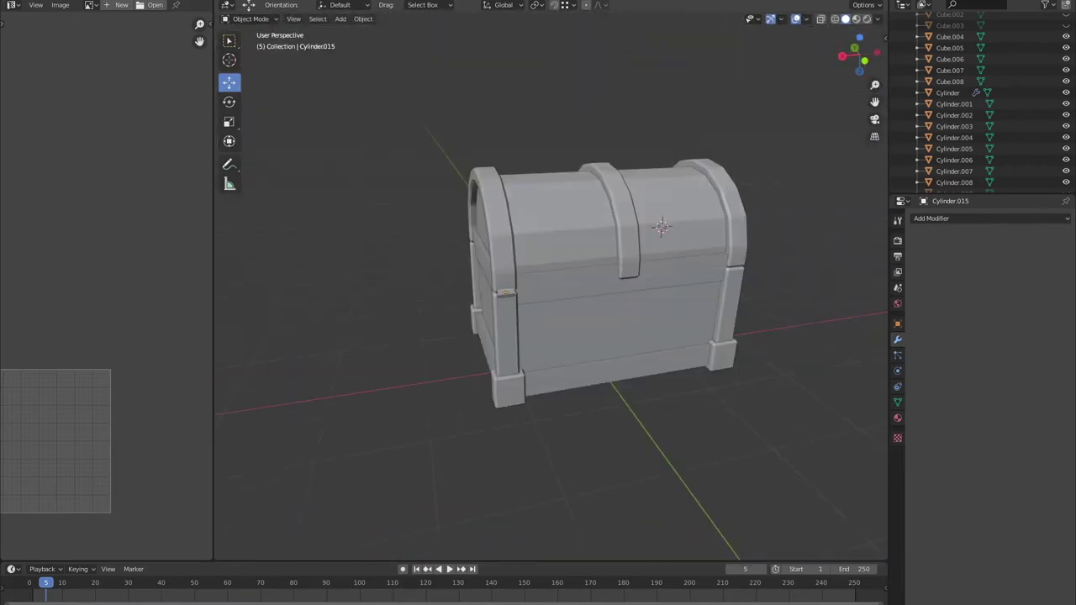
{"action": "scroll", "coordinate": [551, 286], "scroll_direction": "up", "scroll_amount": 3}
{"action": "mouse_move", "coordinate": [551, 286]}
{"action": "middle_mouse_down"}
{"action": "mouse_move", "coordinate": [605, 277]}
{"action": "mouse_move", "coordinate": [547, 286]}
{"action": "middle_mouse_up"}
Apply the cylinder's transforms and hide the sidebar.
{"action": "left_click", "coordinate": [363, 19]}
{"action": "left_click", "coordinate": [493, 104]}
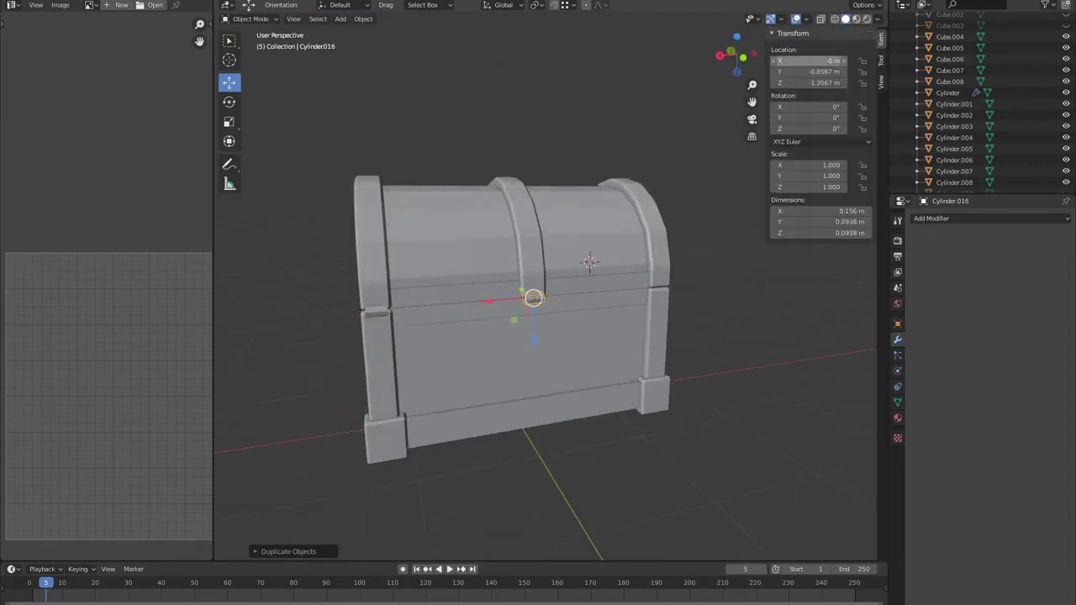
{"action": "key", "text": "n"}
{"action": "middle_click_drag", "start_coordinate": [546, 361], "coordinate": [505, 362]}
{"action": "mouse_move", "coordinate": [551, 285]}
{"action": "middle_mouse_down"}
{"action": "mouse_move", "coordinate": [505, 285]}
{"action": "mouse_move", "coordinate": [530, 286]}
{"action": "middle_mouse_up"}
{"action": "scroll", "coordinate": [530, 285], "scroll_direction": "up", "scroll_amount": 2}
Add a Bevel modifier to trim piece Cylinder.004, then select the front bottom trim.
{"action": "left_click", "coordinate": [931, 218]}
{"action": "left_click", "coordinate": [841, 248]}
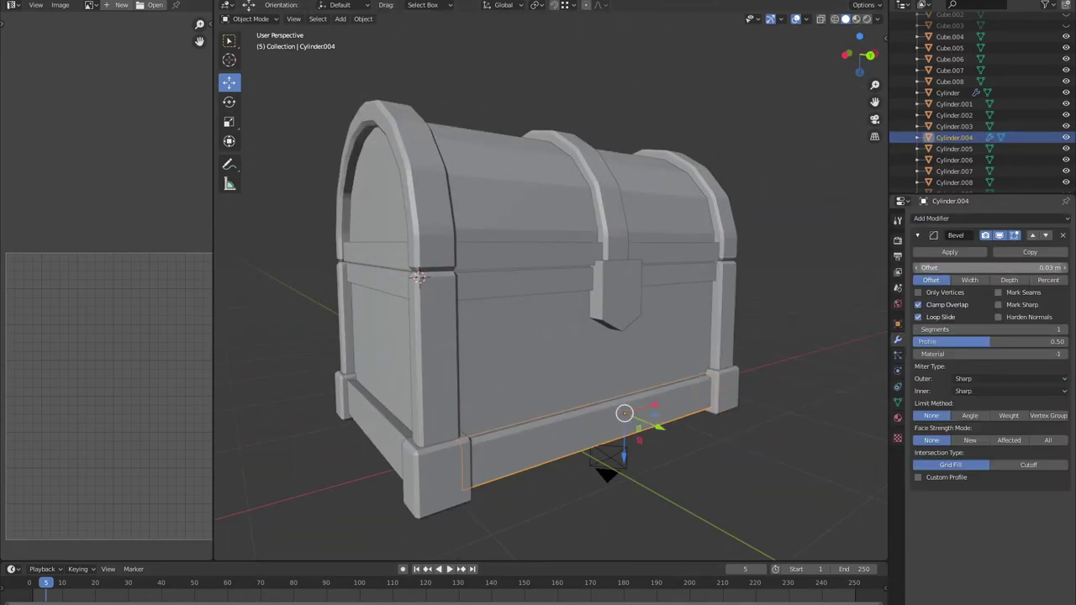
{"action": "key", "text": "ctrl+z"}
{"action": "scroll", "coordinate": [419, 278], "scroll_direction": "down", "scroll_amount": 3}
{"action": "key", "text": "ctrl+shift+z"}
{"action": "key", "text": "ctrl+z"}
{"action": "middle_click_drag", "start_coordinate": [488, 286], "coordinate": [532, 285]}
{"action": "scroll", "coordinate": [532, 286], "scroll_direction": "up", "scroll_amount": 2}
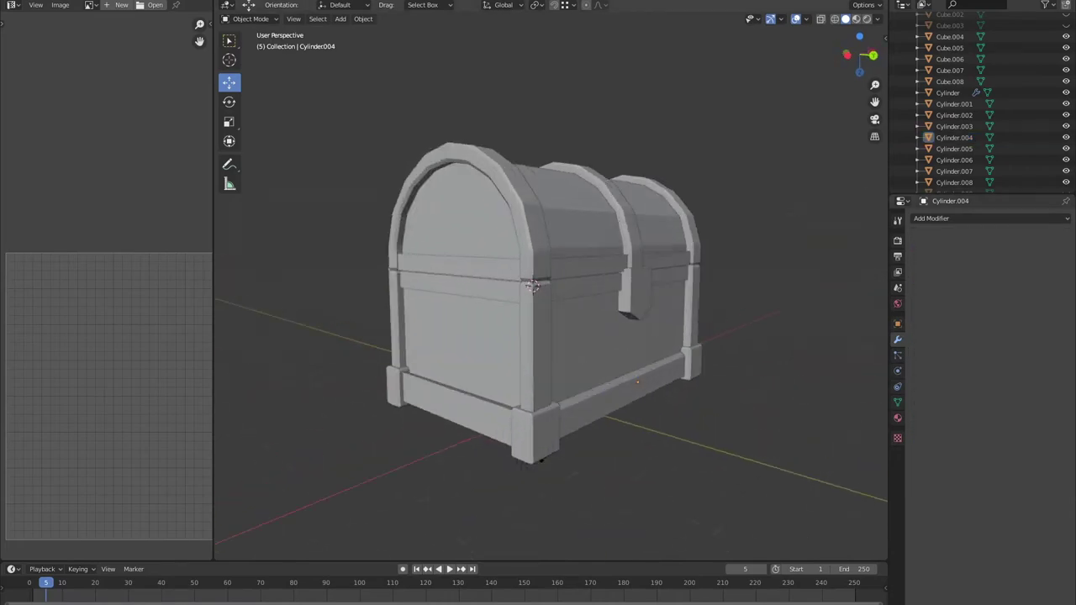
{"action": "left_click", "coordinate": [454, 411]}
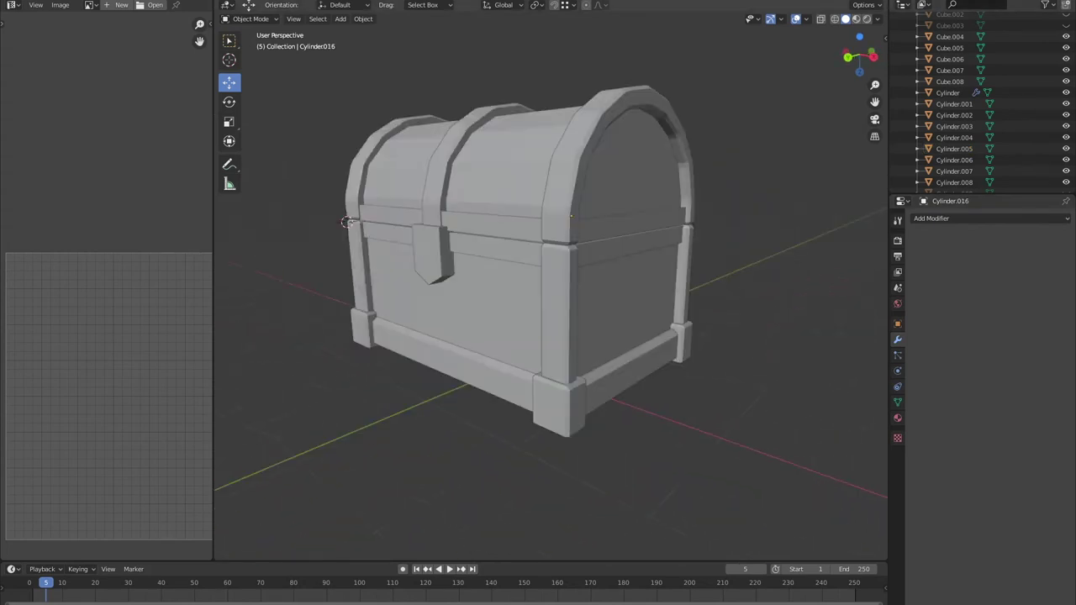
Add a new cylinder with 10 vertices for the keyhole.
{"action": "left_click", "coordinate": [450, 87]}
{"action": "left_click", "coordinate": [278, 551]}
{"action": "left_click_drag", "start_coordinate": [363, 416], "coordinate": [337, 416]}
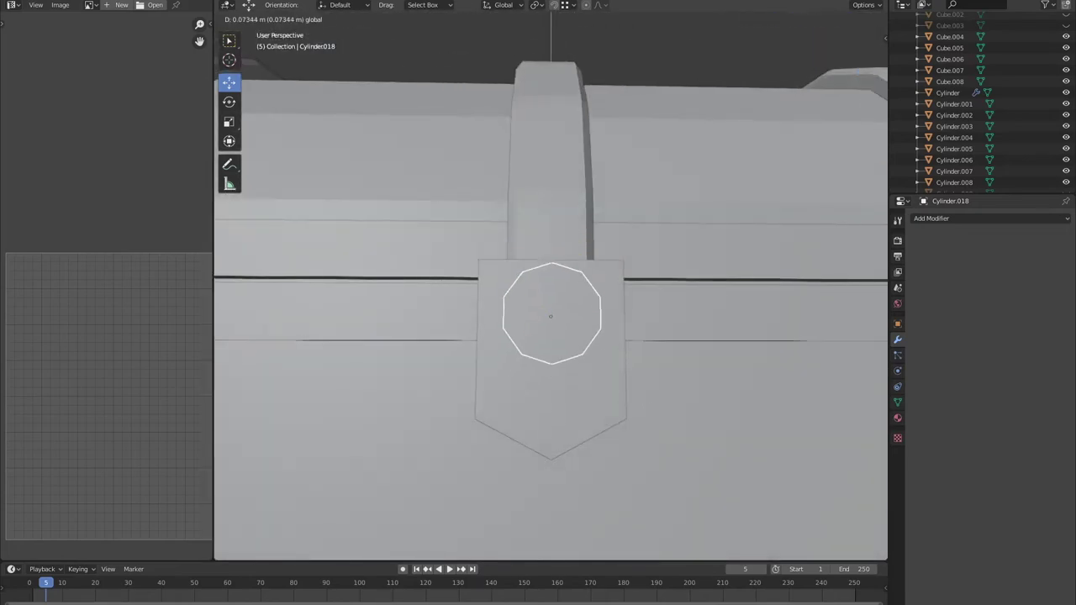
Scale the keyhole cylinder along Y and apply its scale.
{"action": "key", "text": "s"}
{"action": "key", "text": "y"}
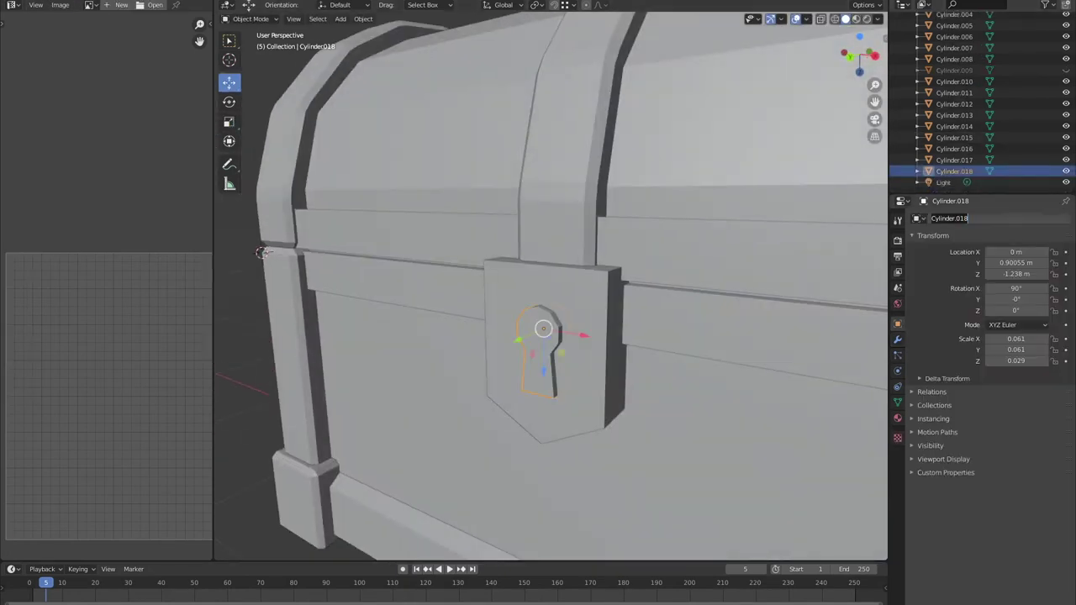
{"action": "type", "text": "key"}
{"action": "left_click", "coordinate": [363, 19]}
{"action": "left_click", "coordinate": [492, 94]}
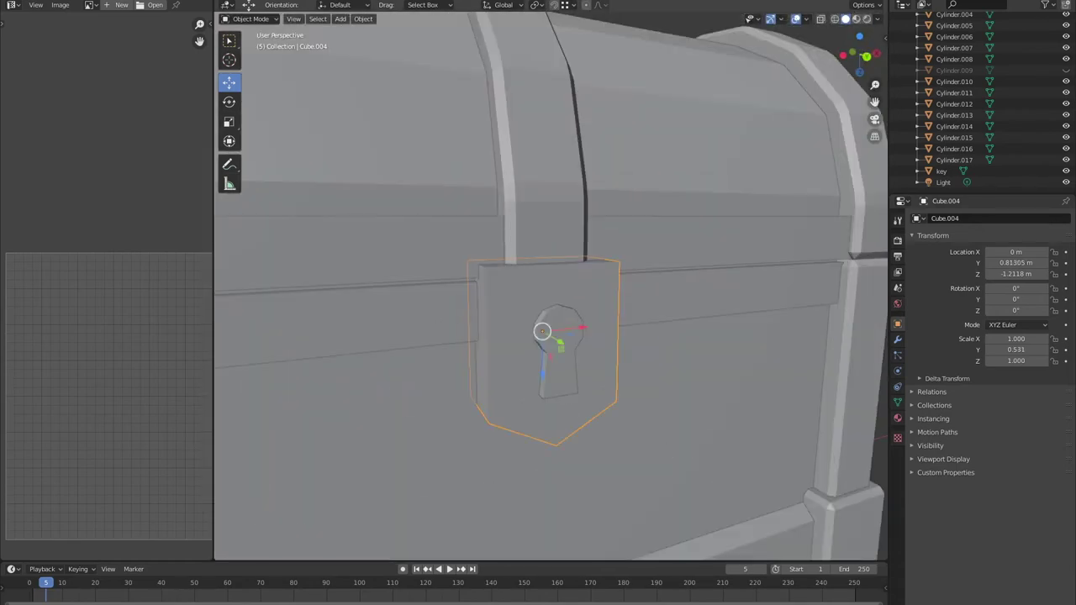
Bevel the lock plate and add a 16-segment torus for a ring handle.
{"action": "left_click", "coordinate": [967, 218]}
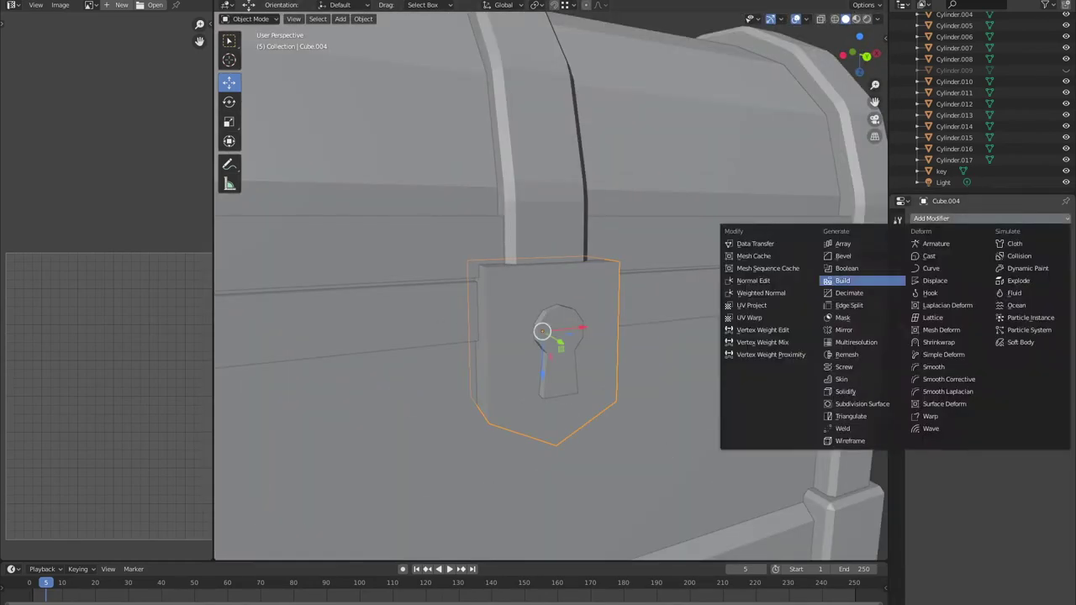
{"action": "left_click", "coordinate": [790, 276]}
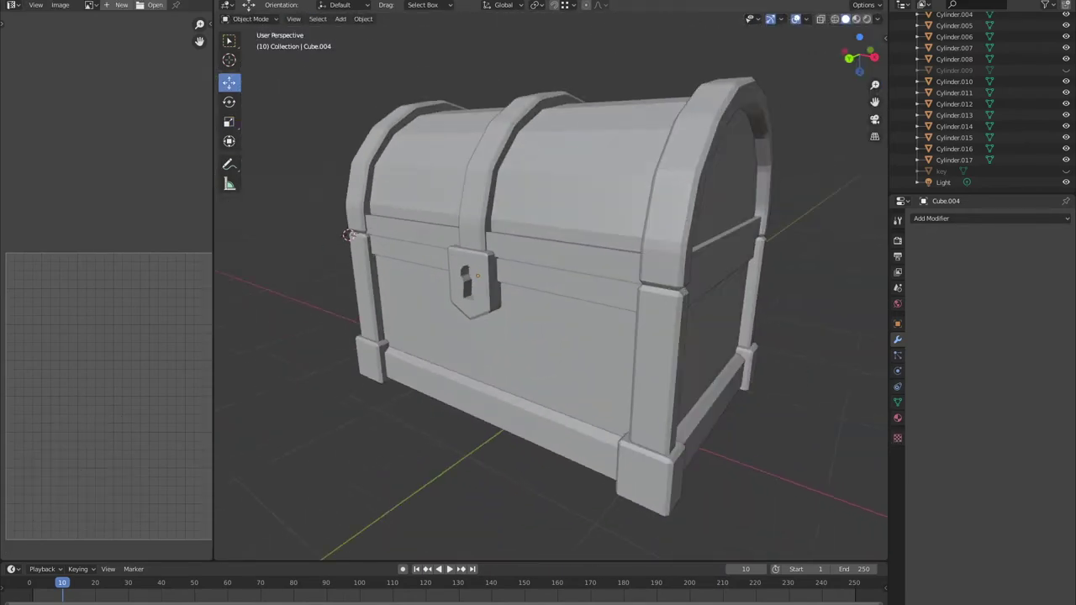
{"action": "left_click", "coordinate": [340, 19]}
{"action": "left_click", "coordinate": [447, 108]}
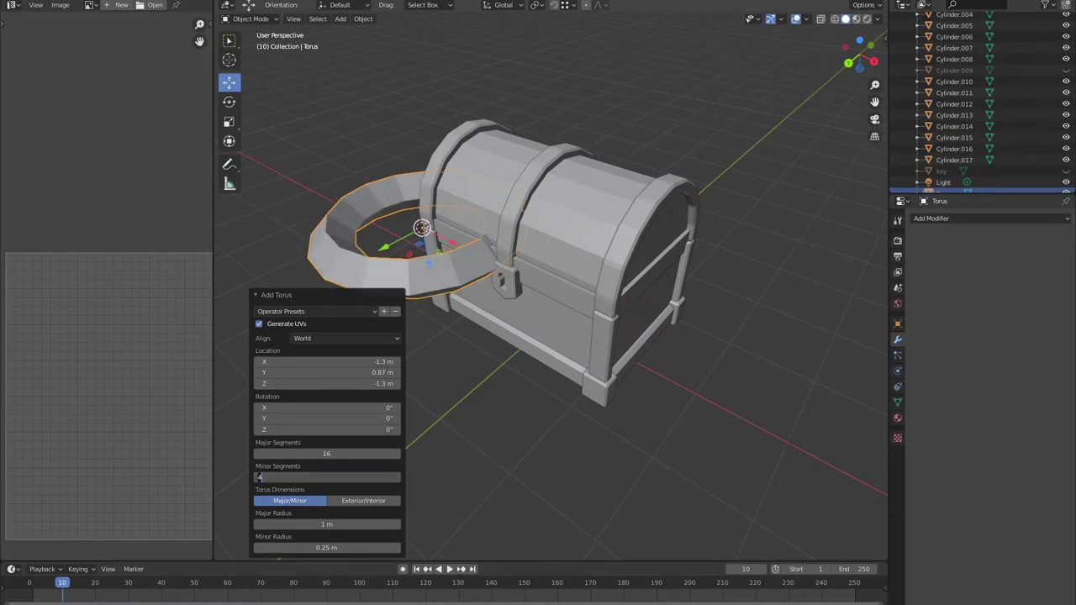
Set the torus major radius to 1.3 m.
{"action": "left_click_drag", "start_coordinate": [859, 63], "coordinate": [862, 101]}
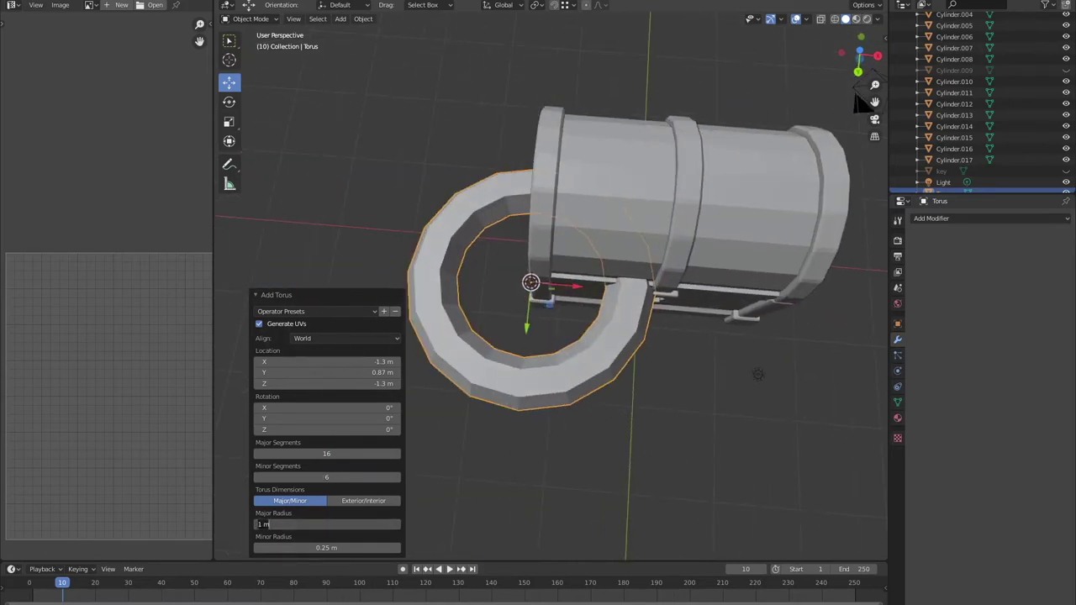
{"action": "type", "text": ".3"}
{"action": "key", "text": "Return"}
{"action": "scroll", "coordinate": [791, 142], "scroll_direction": "down", "scroll_amount": 2}
{"action": "middle_click_drag", "start_coordinate": [791, 142], "coordinate": [782, 40]}
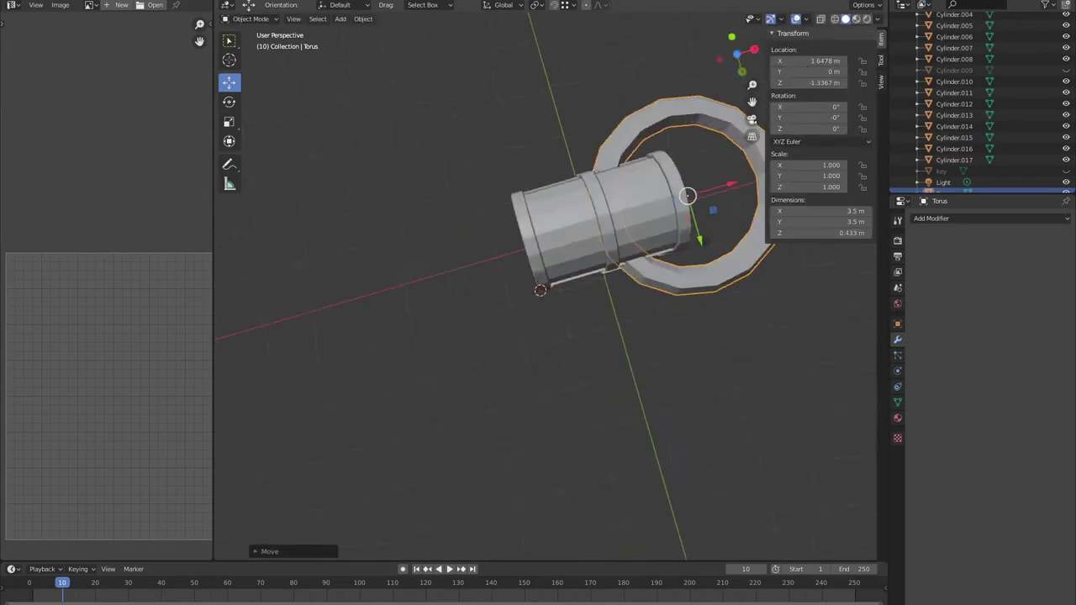
{"action": "key", "text": "n"}
{"action": "middle_click_drag", "start_coordinate": [840, 101], "coordinate": [884, 38]}
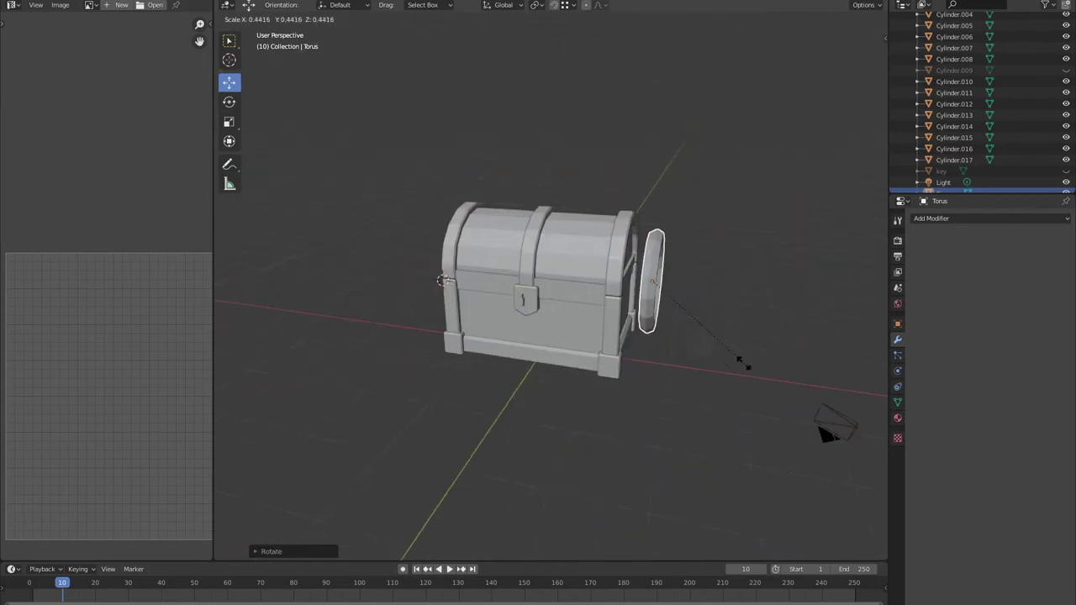
Shrink the torus ring and move it vertically to hang on the chest's side.
{"action": "left_click", "coordinate": [757, 387]}
{"action": "middle_click_drag", "start_coordinate": [757, 387], "coordinate": [656, 370]}
{"action": "middle_click_drag", "start_coordinate": [588, 336], "coordinate": [538, 336]}
{"action": "key", "text": "g"}
{"action": "key", "text": "z"}
{"action": "key", "text": "Return"}
{"action": "scroll", "coordinate": [551, 336], "scroll_direction": "down", "scroll_amount": 2}
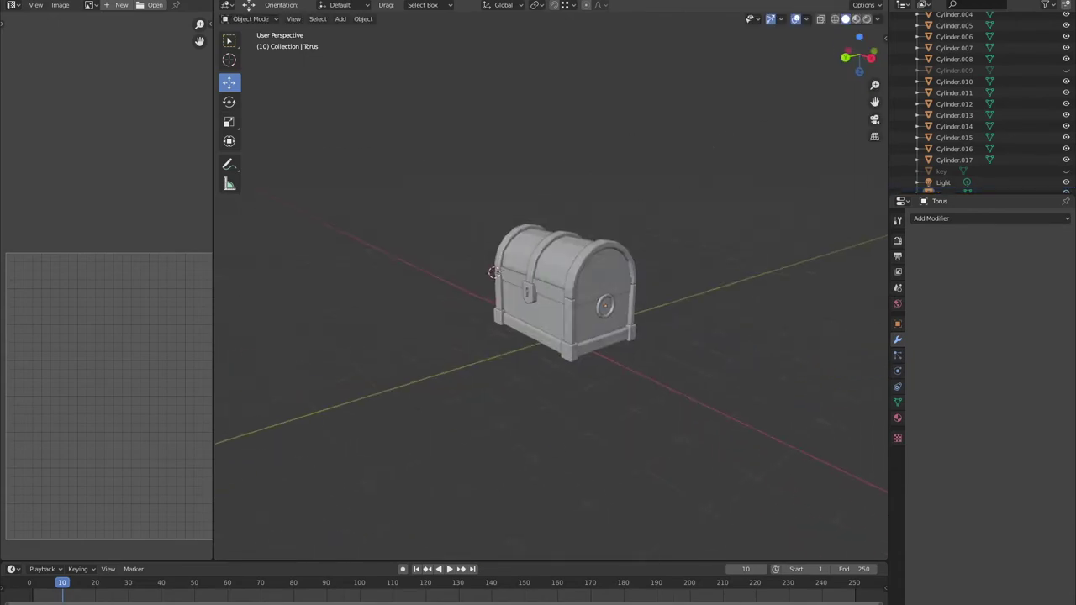
{"action": "scroll", "coordinate": [555, 303], "scroll_direction": "up", "scroll_amount": 5}
{"action": "scroll", "coordinate": [554, 303], "scroll_direction": "down", "scroll_amount": 3}
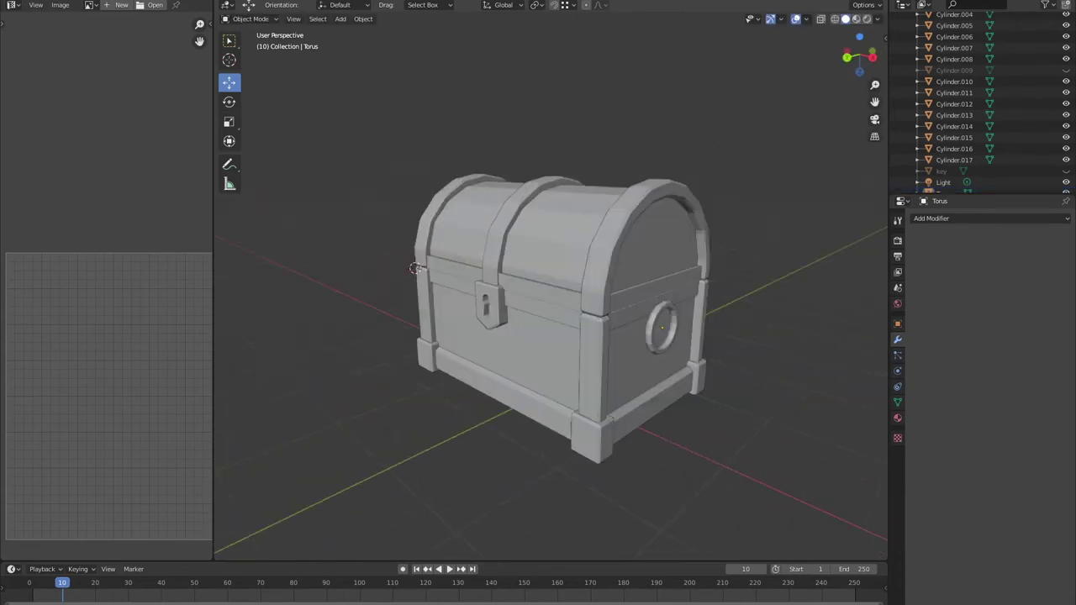
{"action": "mouse_move", "coordinate": [555, 302]}
{"action": "middle_mouse_down"}
{"action": "mouse_move", "coordinate": [471, 303]}
{"action": "mouse_move", "coordinate": [589, 302]}
{"action": "middle_mouse_up"}
{"action": "scroll", "coordinate": [551, 303], "scroll_direction": "up", "scroll_amount": 2}
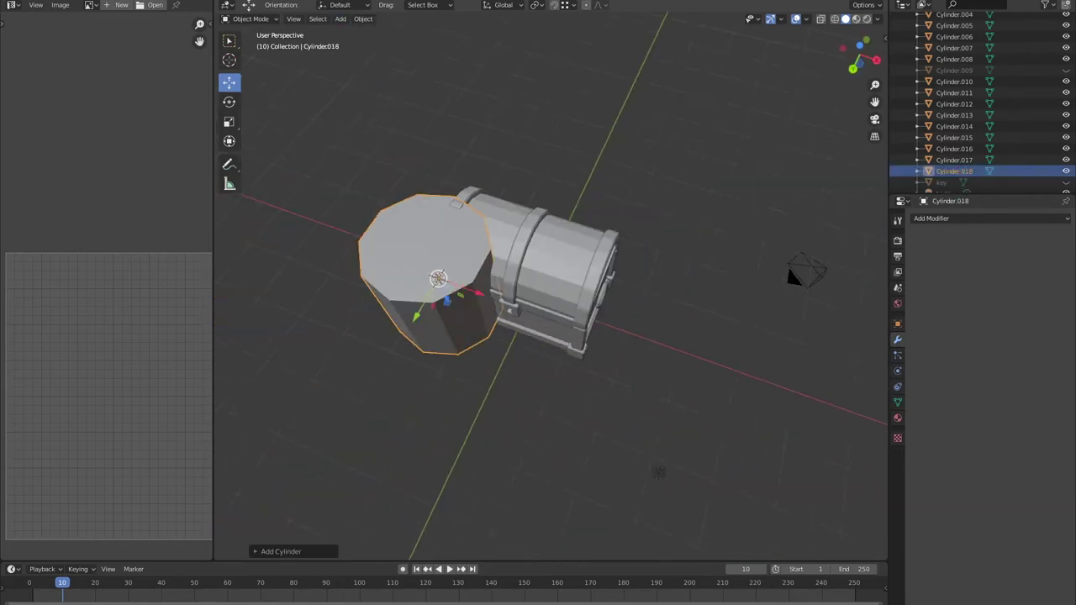
{"action": "type", "text": "8"}
Position the new cylinder mount at the ring's end and extrude its face.
{"action": "key", "text": "Return"}
{"action": "key", "text": "g"}
{"action": "left_click", "coordinate": [681, 538]}
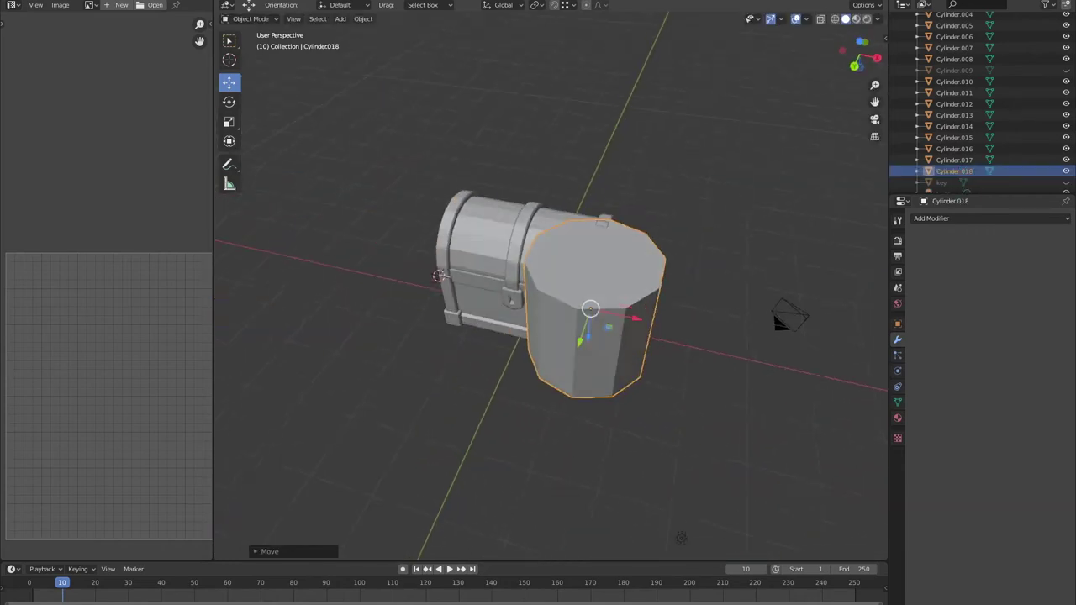
{"action": "left_click", "coordinate": [591, 370]}
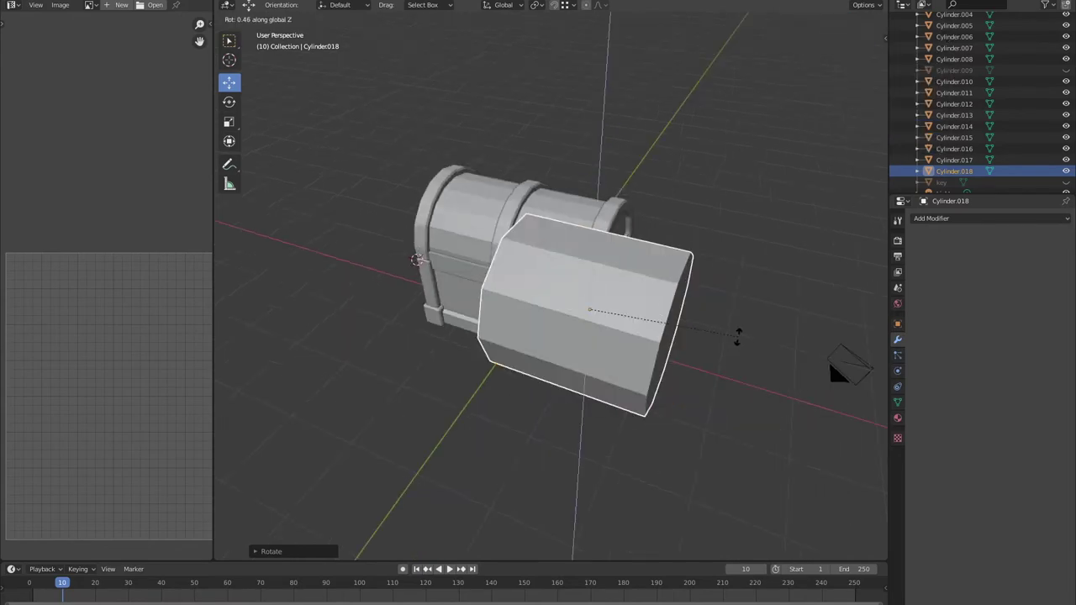
{"action": "middle_click_drag", "start_coordinate": [547, 303], "coordinate": [471, 302]}
{"action": "key", "text": "n"}
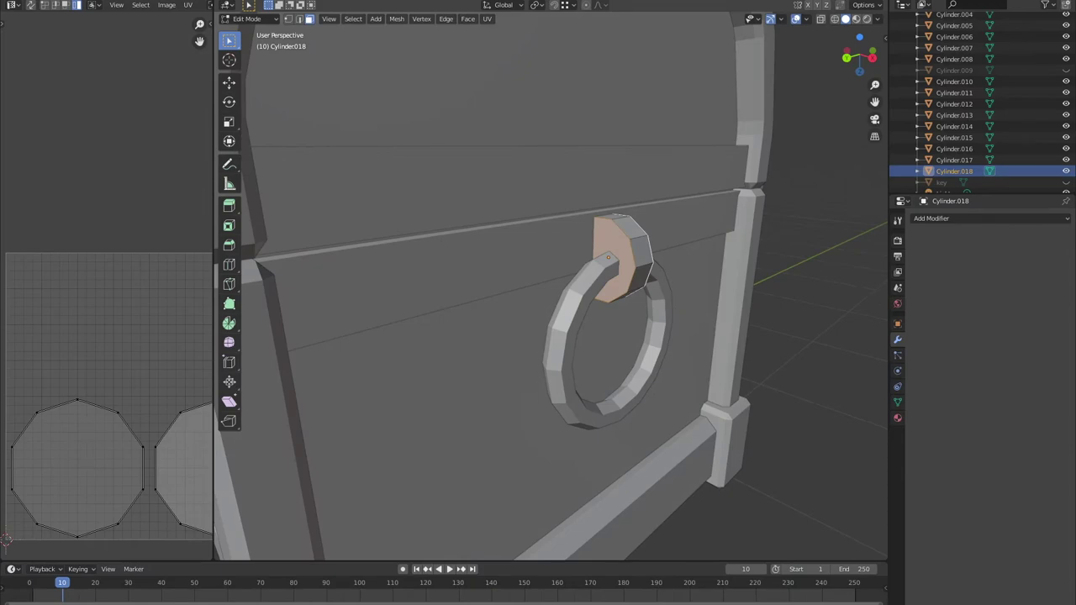
{"action": "left_click", "coordinate": [229, 204]}
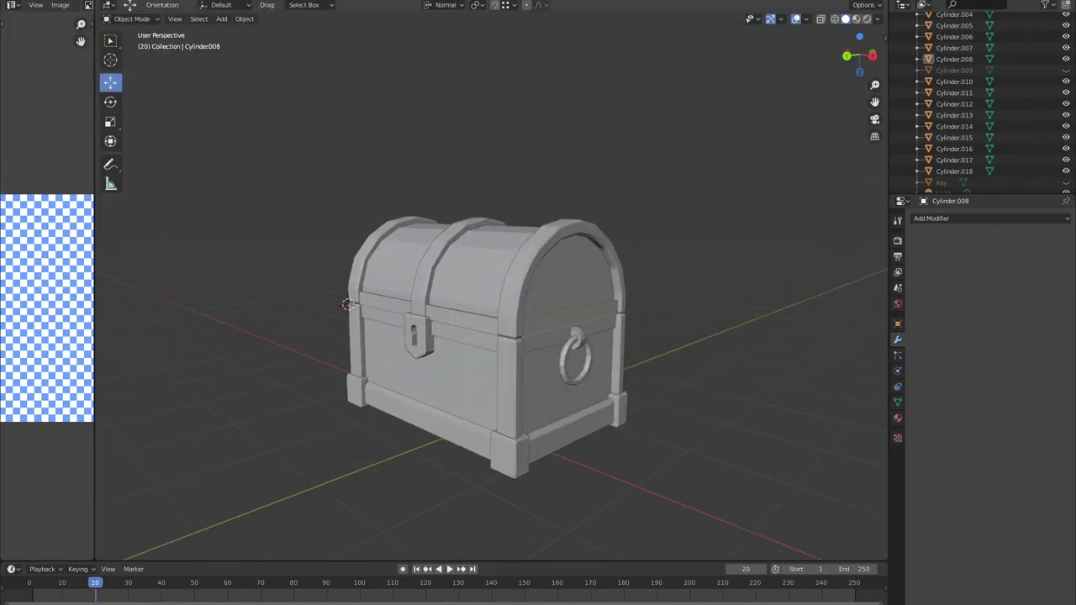
{"action": "left_click", "coordinate": [162, 551]}
Flatten the cap cylinder along Z and give it smooth shading.
{"action": "middle_click_drag", "start_coordinate": [471, 353], "coordinate": [548, 524]}
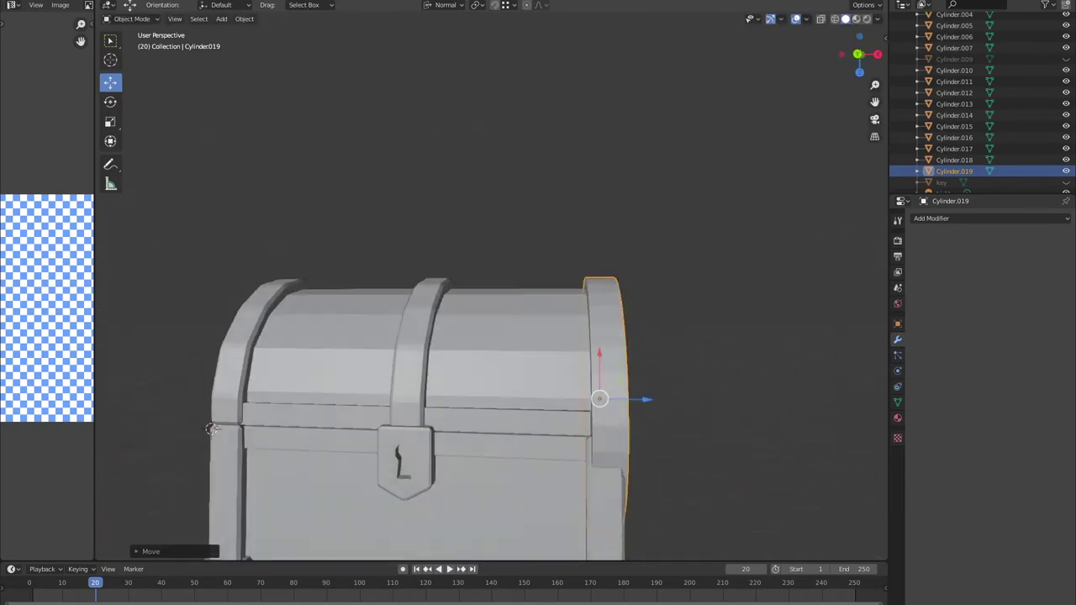
{"action": "key", "text": "s"}
{"action": "key", "text": "z"}
{"action": "key", "text": "z"}
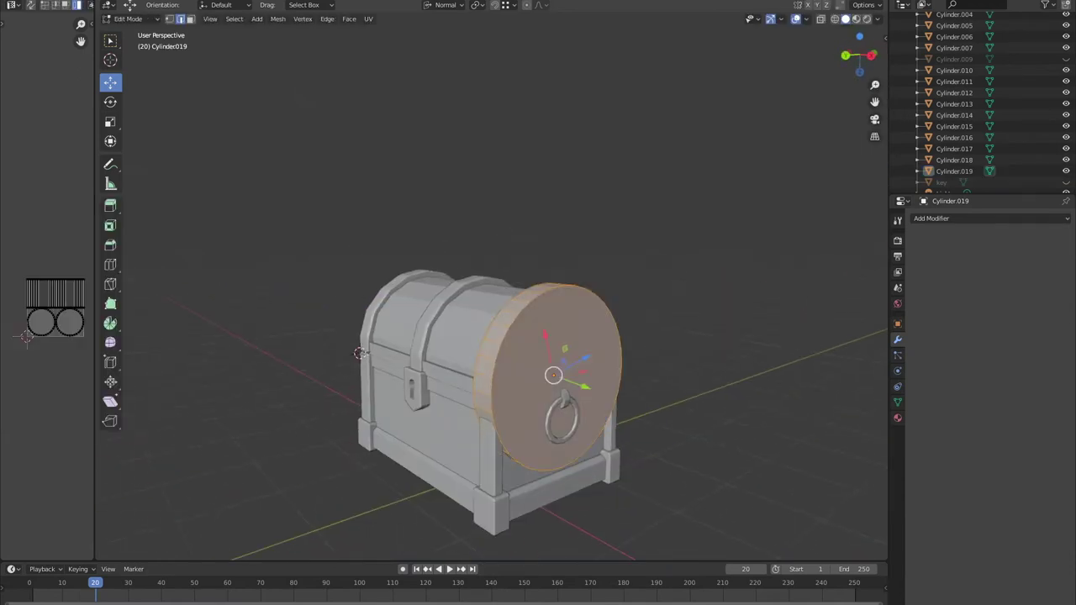
{"action": "left_click", "coordinate": [278, 18]}
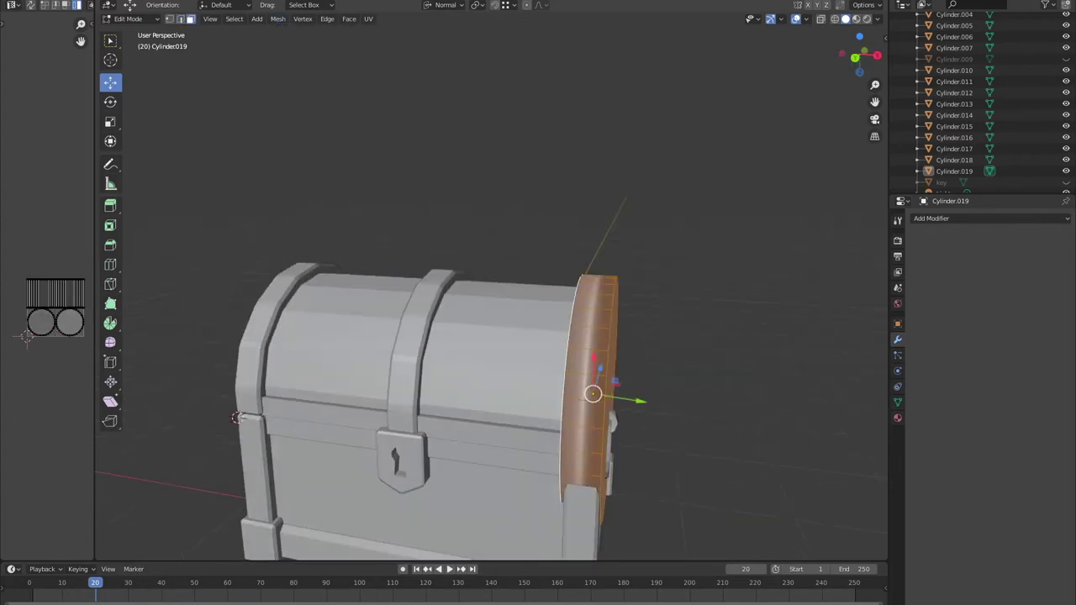
{"action": "left_click", "coordinate": [391, 240]}
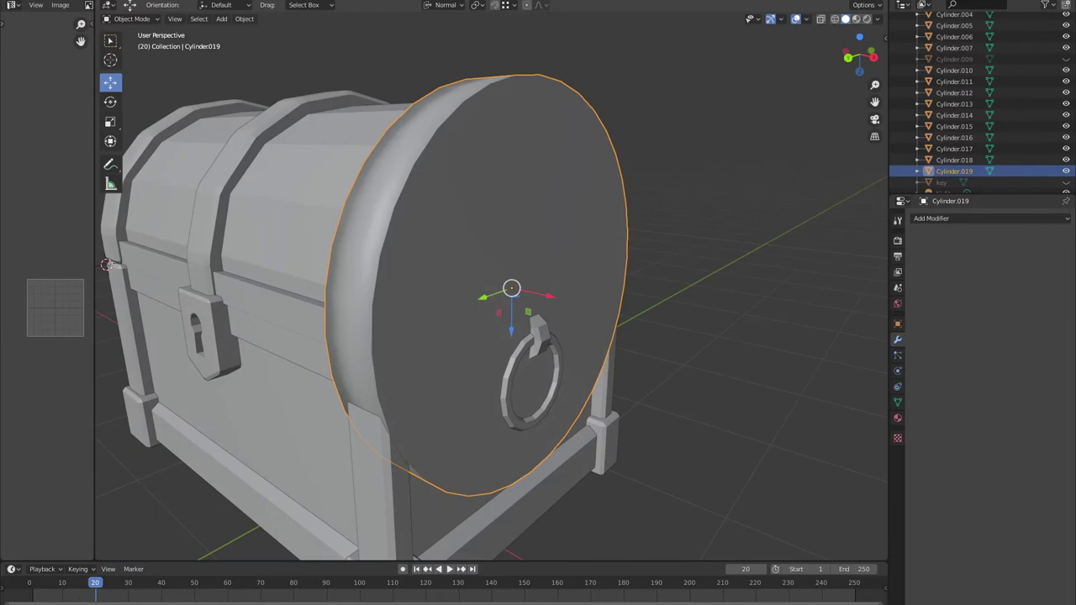
In Edit Mode, merge the cap's duplicate vertices by distance.
{"action": "key", "text": "Tab"}
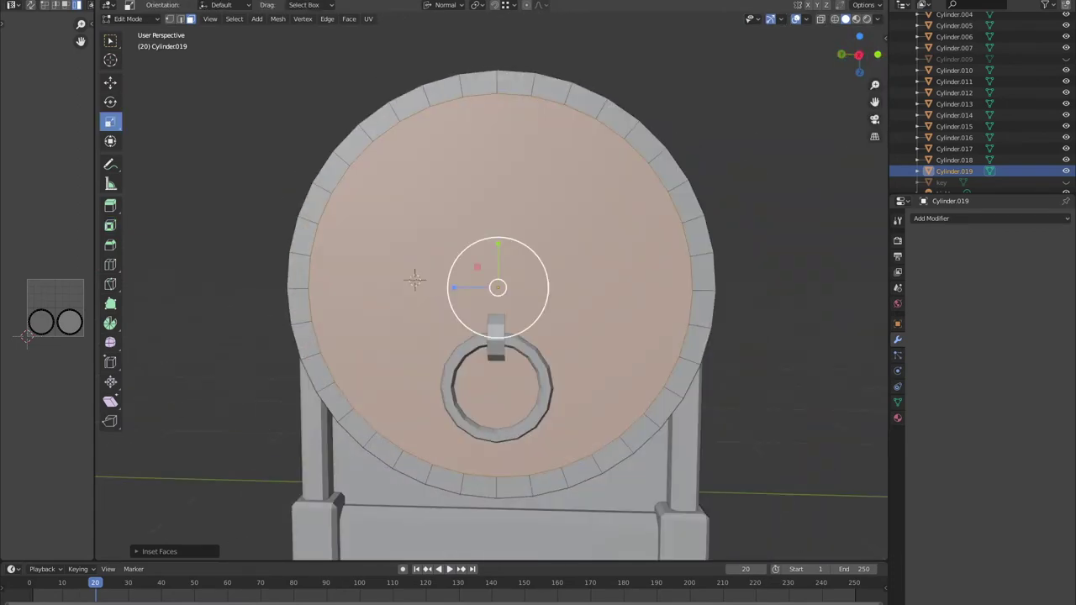
{"action": "middle_click_drag", "start_coordinate": [415, 280], "coordinate": [145, 244]}
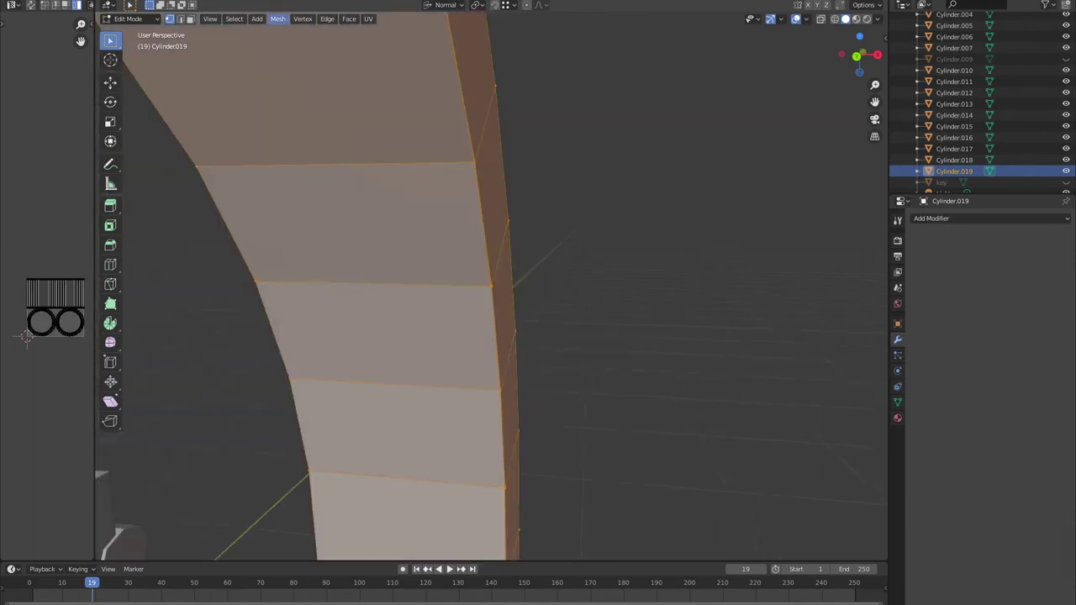
{"action": "left_click", "coordinate": [398, 352]}
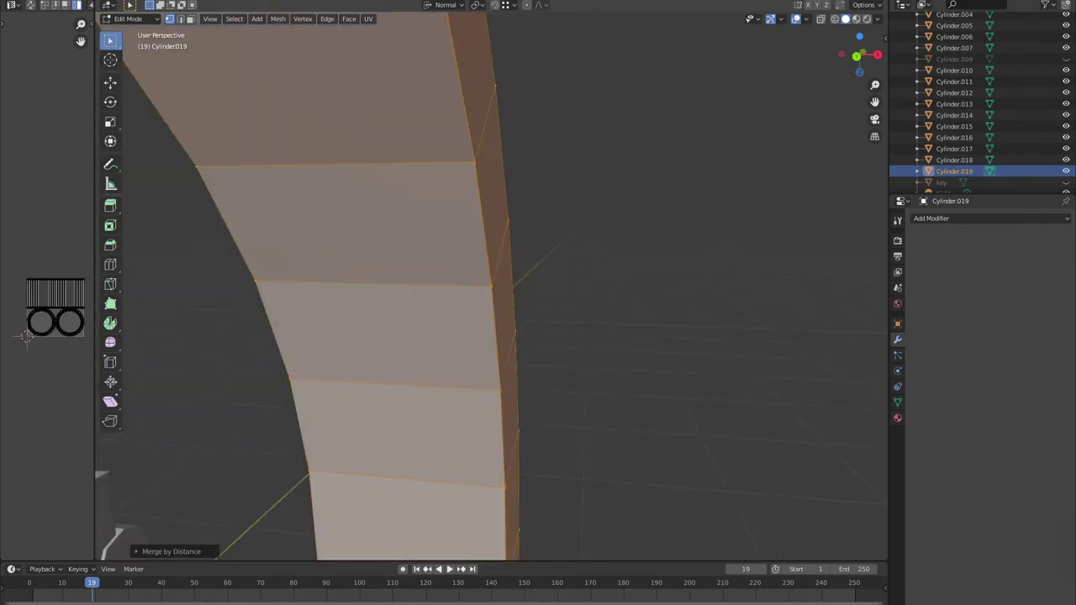
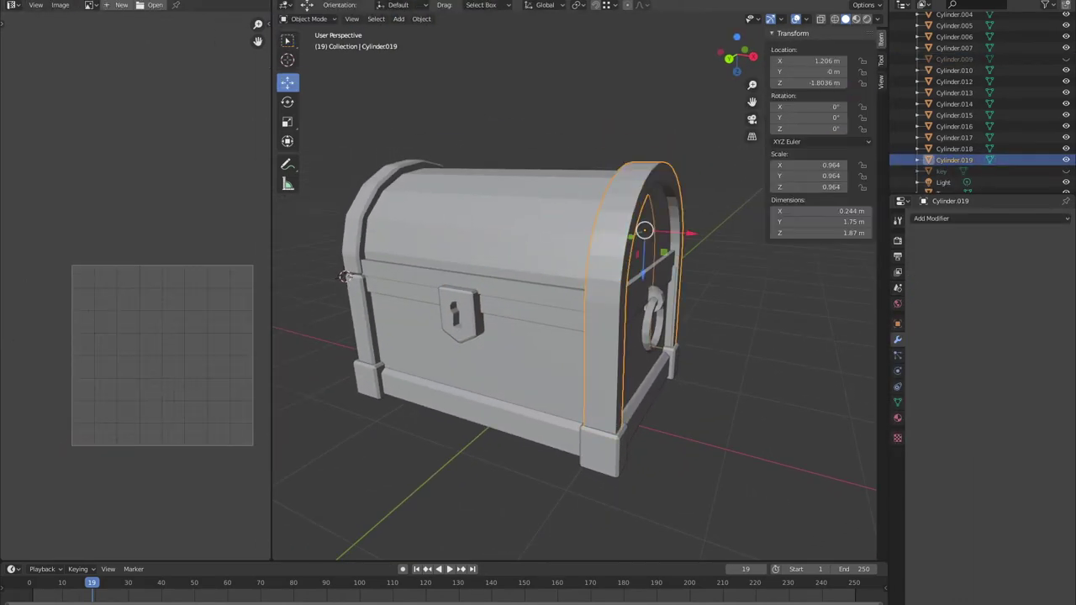
Enter Edit Mode on the arch band, select all of it and Smart UV Project it.
{"action": "scroll", "coordinate": [134, 303], "scroll_direction": "down", "scroll_amount": 4}
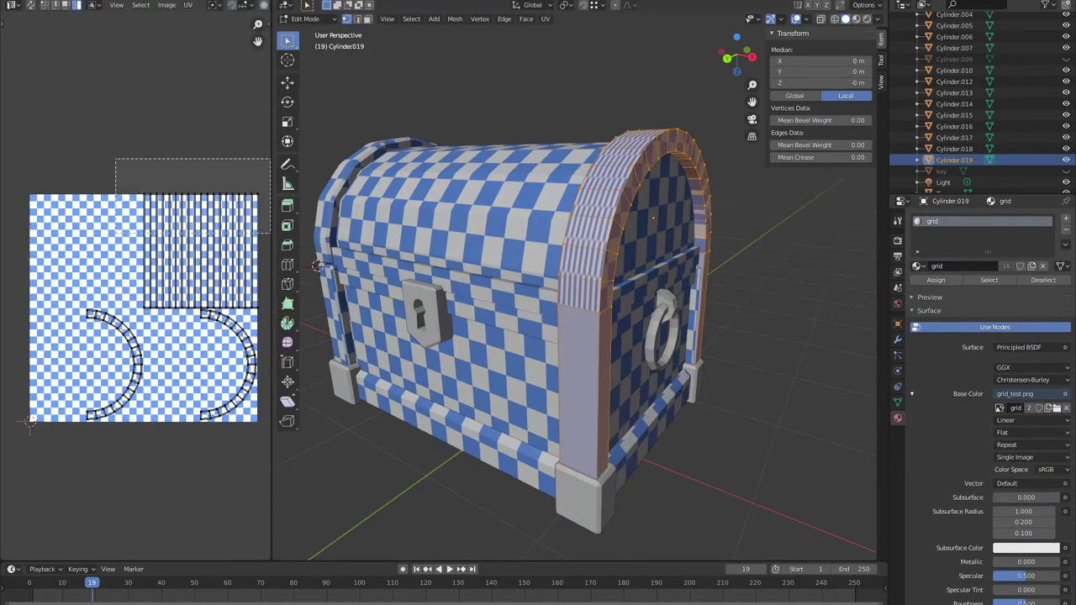
{"action": "left_click", "coordinate": [30, 421]}
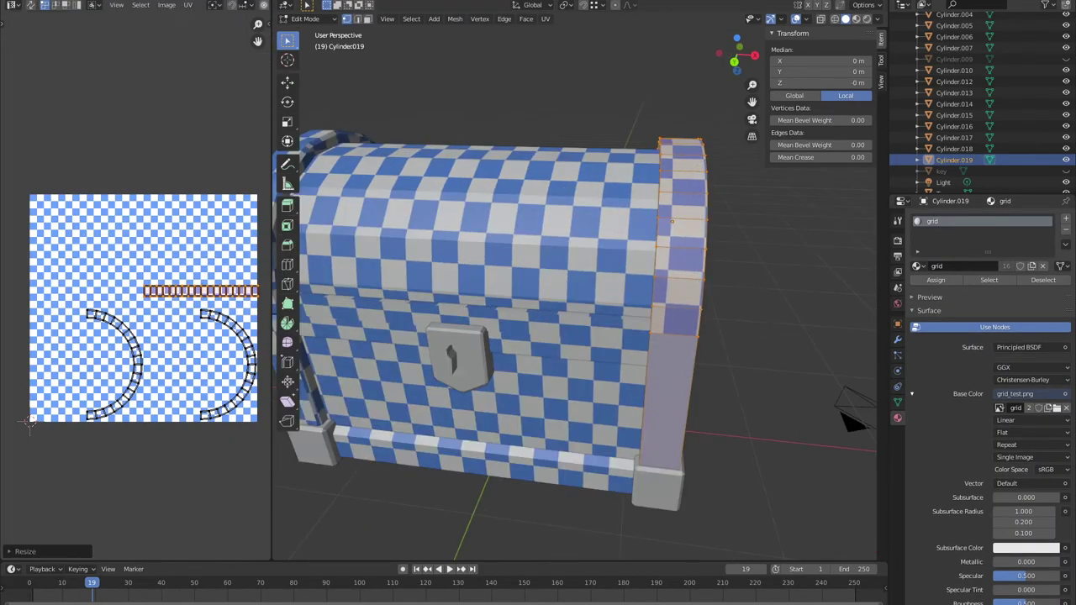
{"action": "mouse_move", "coordinate": [505, 336]}
{"action": "middle_mouse_down"}
{"action": "mouse_move", "coordinate": [589, 336]}
{"action": "mouse_move", "coordinate": [538, 336]}
{"action": "middle_mouse_up"}
{"action": "key", "text": "Tab"}
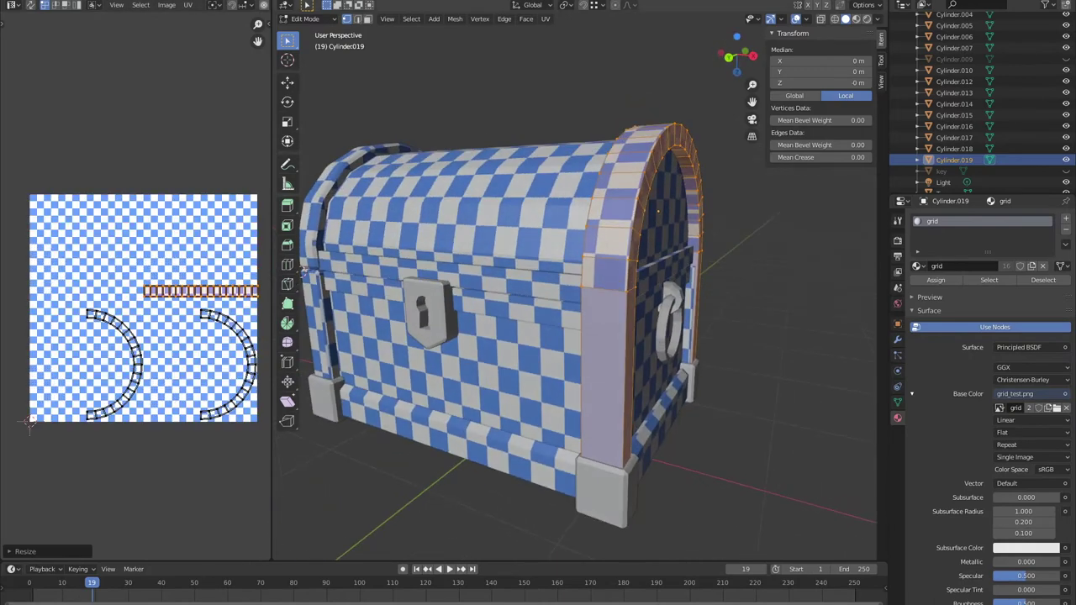
{"action": "left_click_drag", "start_coordinate": [685, 211], "coordinate": [719, 212]}
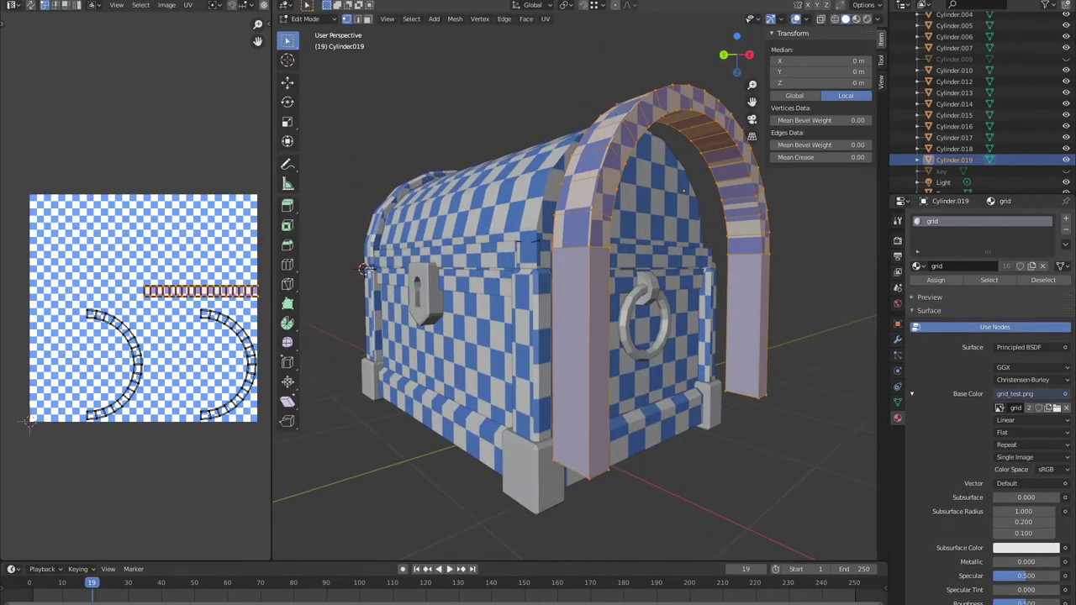
{"action": "key", "text": "a"}
{"action": "key", "text": "u"}
{"action": "key", "text": "Return"}
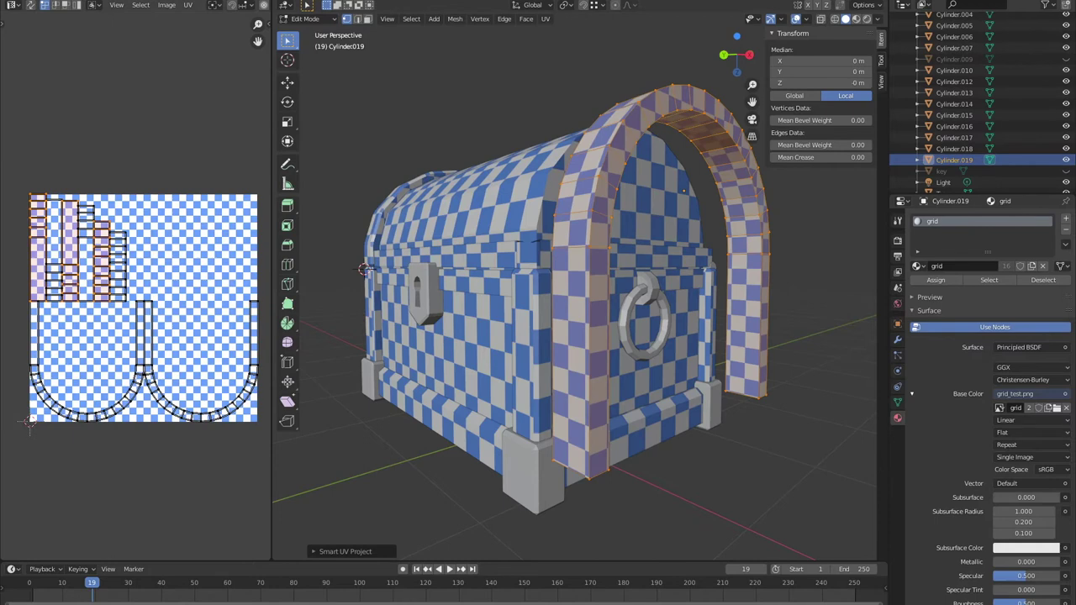
Mark an edge loop of the arch as a seam and unwrap the arch along it.
{"action": "left_click", "coordinate": [684, 190]}
{"action": "left_click", "coordinate": [411, 19]}
{"action": "left_click", "coordinate": [496, 190]}
{"action": "left_click", "coordinate": [545, 18]}
{"action": "left_click", "coordinate": [572, 155]}
{"action": "left_click", "coordinate": [546, 19]}
{"action": "left_click", "coordinate": [563, 34]}
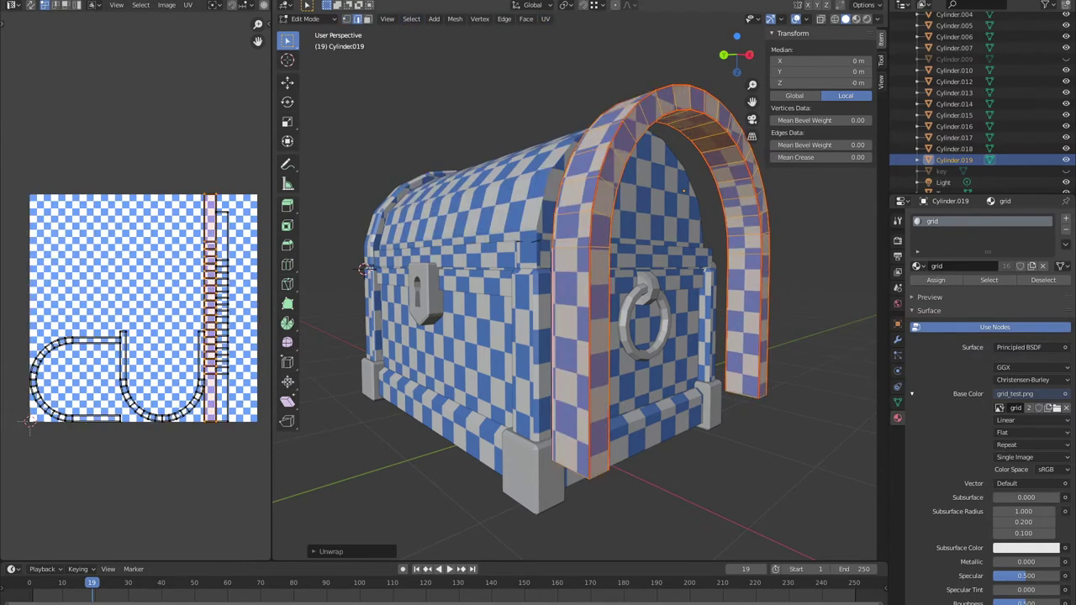
{"action": "middle_click_drag", "start_coordinate": [684, 192], "coordinate": [687, 202]}
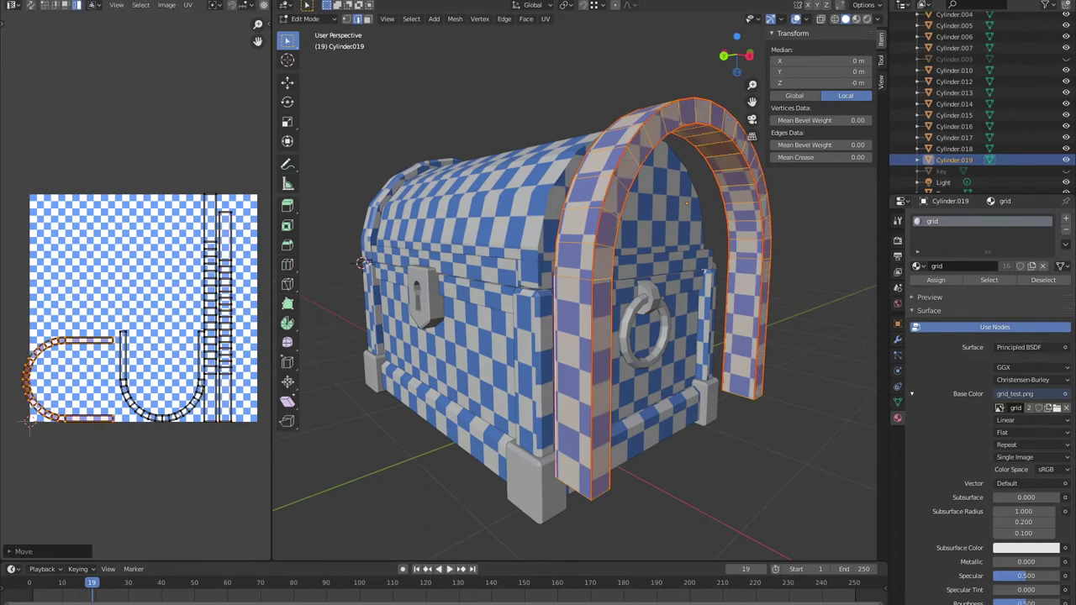
Rotate the arch's UV island 180° so it stands upright in the image.
{"action": "type", "text": "80"}
{"action": "key", "text": "Return"}
{"action": "scroll", "coordinate": [196, 341], "scroll_direction": "up", "scroll_amount": 1}
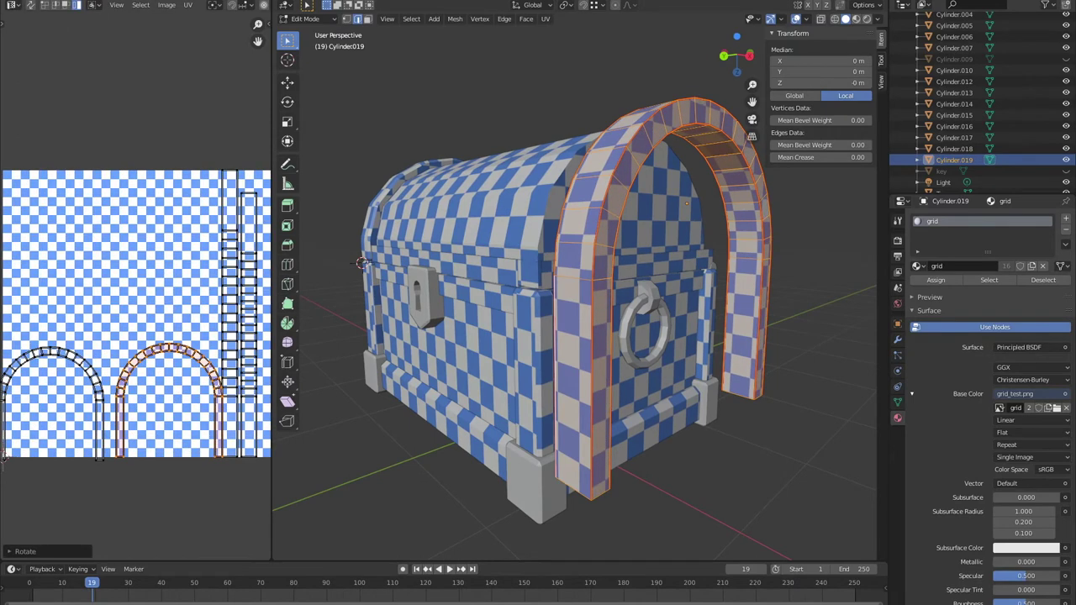
{"action": "scroll", "coordinate": [181, 338], "scroll_direction": "down", "scroll_amount": 1}
{"action": "left_click", "coordinate": [189, 5]}
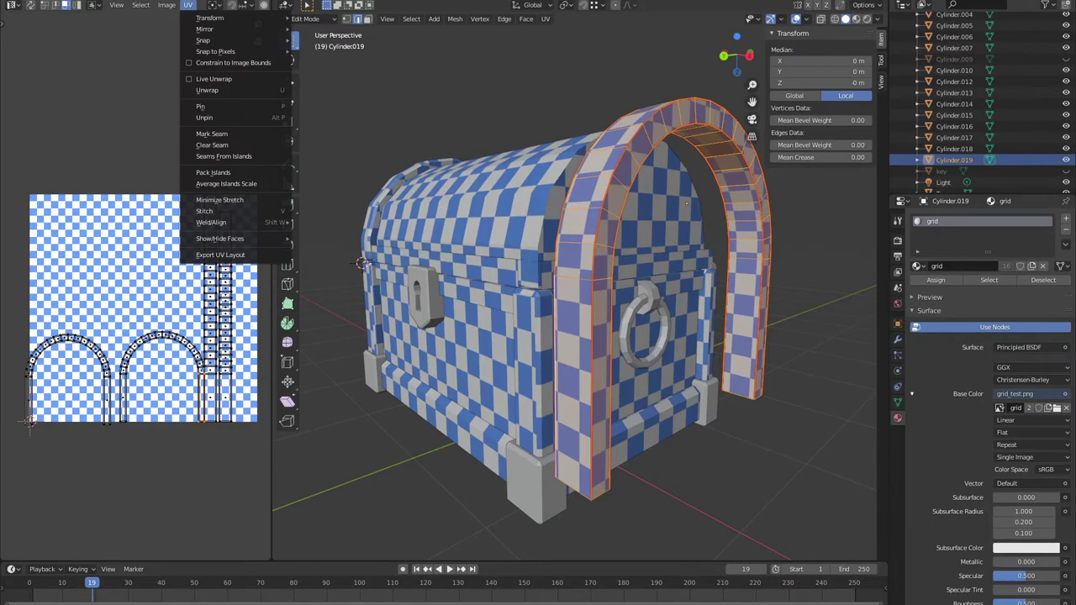
Mark the selected arch edges as seams and reposition the arch UV islands.
{"action": "left_click", "coordinate": [211, 134]}
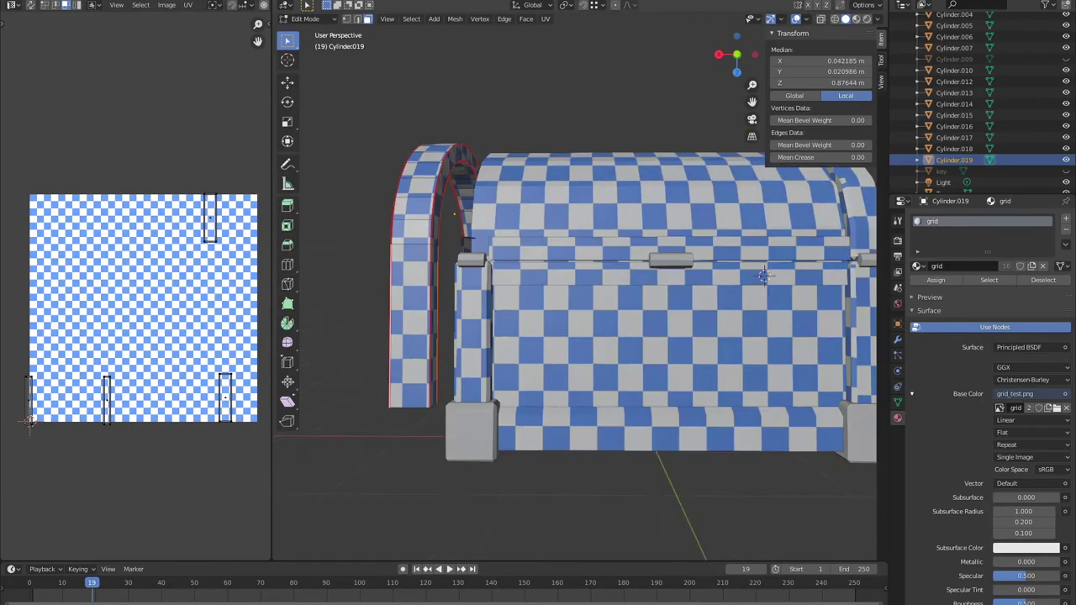
{"action": "middle_click_drag", "start_coordinate": [361, 263], "coordinate": [828, 342]}
{"action": "key", "text": "a"}
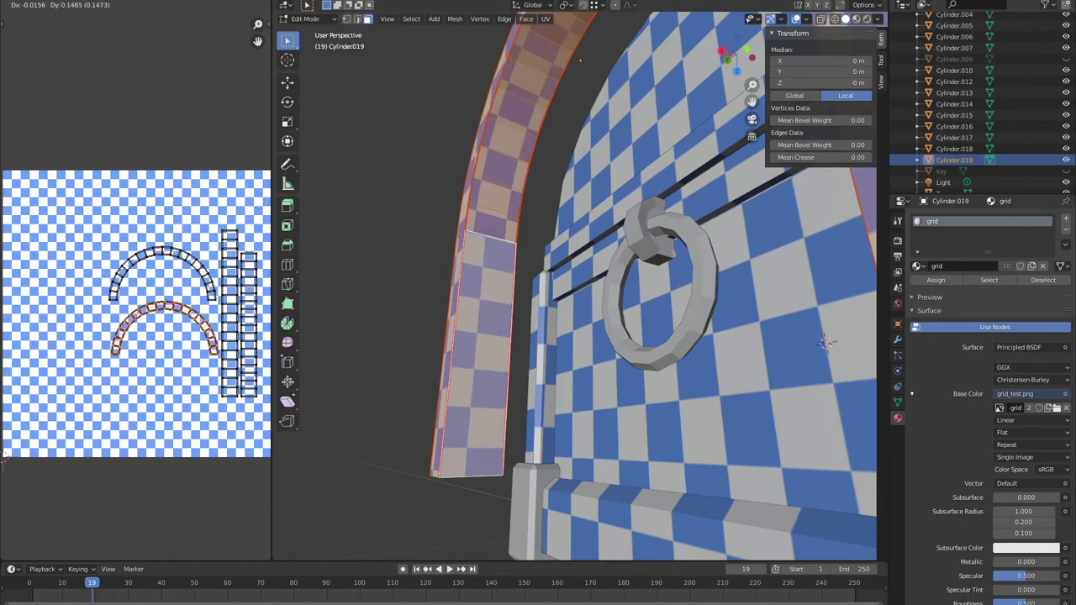
{"action": "middle_click_drag", "start_coordinate": [829, 342], "coordinate": [578, 250]}
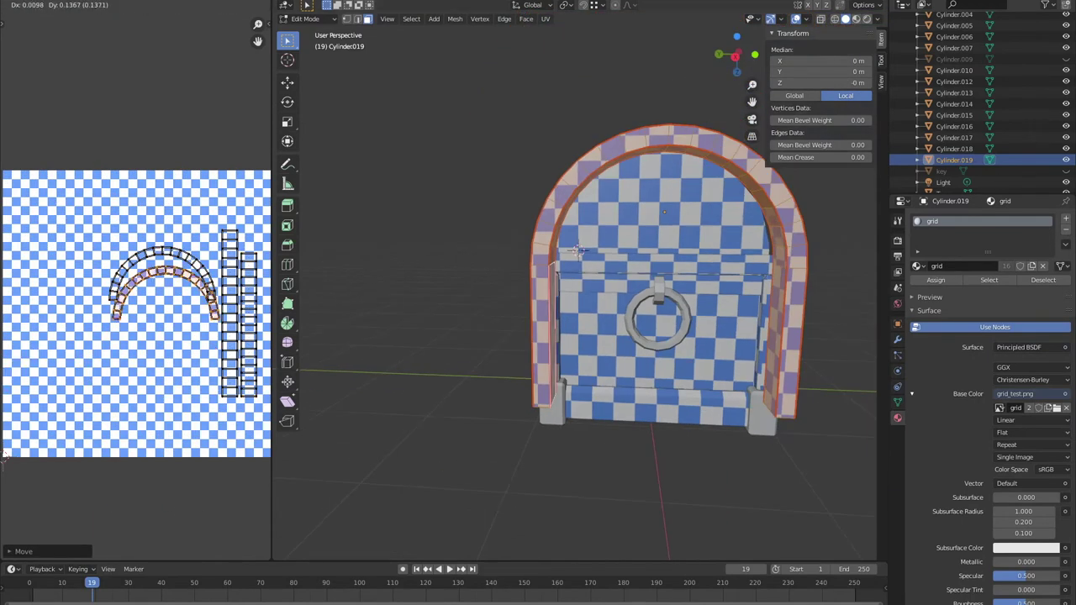
{"action": "mouse_move", "coordinate": [578, 251]}
{"action": "middle_mouse_down"}
{"action": "mouse_move", "coordinate": [751, 277]}
{"action": "mouse_move", "coordinate": [548, 270]}
{"action": "mouse_move", "coordinate": [492, 209]}
{"action": "middle_mouse_up"}
{"action": "left_click", "coordinate": [751, 277]}
Select the linked arch piece and move its UV islands inside the checker image.
{"action": "key", "text": "ctrl+l"}
{"action": "scroll", "coordinate": [134, 252], "scroll_direction": "up", "scroll_amount": 3}
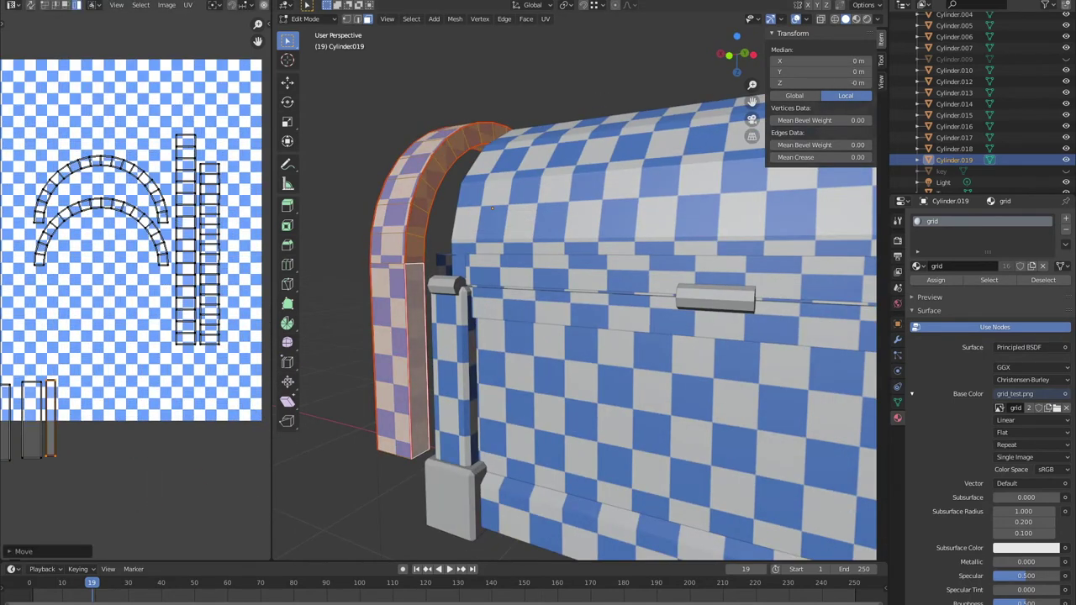
{"action": "key", "text": "Return"}
{"action": "scroll", "coordinate": [135, 252], "scroll_direction": "down", "scroll_amount": 3}
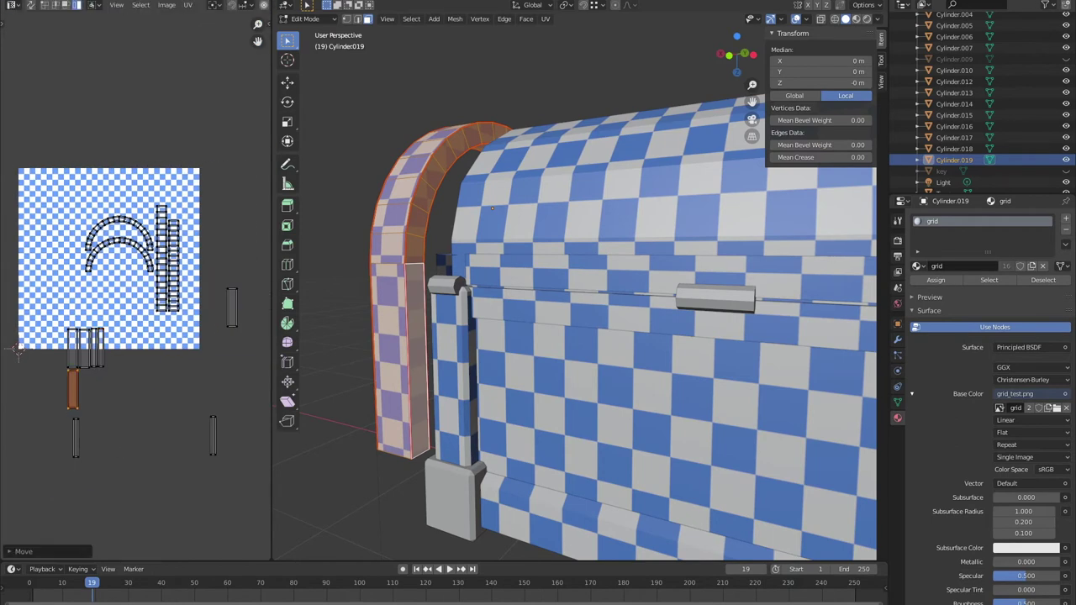
{"action": "scroll", "coordinate": [78, 396], "scroll_direction": "up", "scroll_amount": 2}
{"action": "key", "text": "g"}
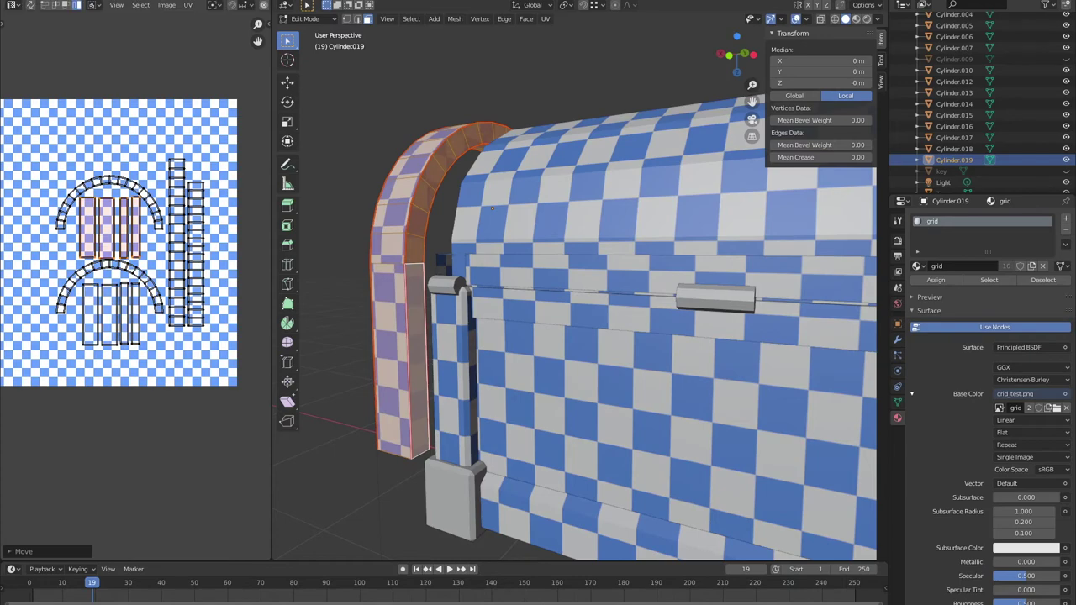
{"action": "key", "text": "Return"}
{"action": "scroll", "coordinate": [137, 288], "scroll_direction": "up", "scroll_amount": 2}
{"action": "scroll", "coordinate": [135, 286], "scroll_direction": "down", "scroll_amount": 3}
{"action": "scroll", "coordinate": [134, 286], "scroll_direction": "down", "scroll_amount": 2}
{"action": "mouse_move", "coordinate": [437, 243]}
{"action": "middle_mouse_down"}
{"action": "mouse_move", "coordinate": [701, 231]}
{"action": "mouse_move", "coordinate": [757, 244]}
{"action": "middle_mouse_up"}
In object mode, select the arch band piece and frame it in the view.
{"action": "key", "text": "Tab"}
{"action": "middle_click_drag", "start_coordinate": [829, 444], "coordinate": [505, 379]}
{"action": "left_click", "coordinate": [376, 392]}
{"action": "scroll", "coordinate": [376, 393], "scroll_direction": "down", "scroll_amount": 2}
{"action": "middle_click_drag", "start_coordinate": [376, 393], "coordinate": [589, 336]}
{"action": "left_click", "coordinate": [631, 336]}
{"action": "key", "text": "KP_Decimal"}
{"action": "scroll", "coordinate": [555, 215], "scroll_direction": "up", "scroll_amount": 2}
{"action": "mouse_move", "coordinate": [555, 294]}
{"action": "middle_mouse_down"}
{"action": "mouse_move", "coordinate": [505, 286]}
{"action": "mouse_move", "coordinate": [471, 252]}
{"action": "middle_mouse_up"}
{"action": "scroll", "coordinate": [555, 294], "scroll_direction": "up", "scroll_amount": 3}
{"action": "scroll", "coordinate": [555, 295], "scroll_direction": "up", "scroll_amount": 4}
Separate the band's straight leg faces into their own object, Cylinder.002.
{"action": "key", "text": "Tab"}
{"action": "scroll", "coordinate": [555, 295], "scroll_direction": "down", "scroll_amount": 4}
{"action": "scroll", "coordinate": [555, 295], "scroll_direction": "up", "scroll_amount": 3}
{"action": "scroll", "coordinate": [554, 294], "scroll_direction": "down", "scroll_amount": 4}
{"action": "middle_click_drag", "start_coordinate": [555, 295], "coordinate": [505, 277]}
{"action": "left_click", "coordinate": [365, 18]}
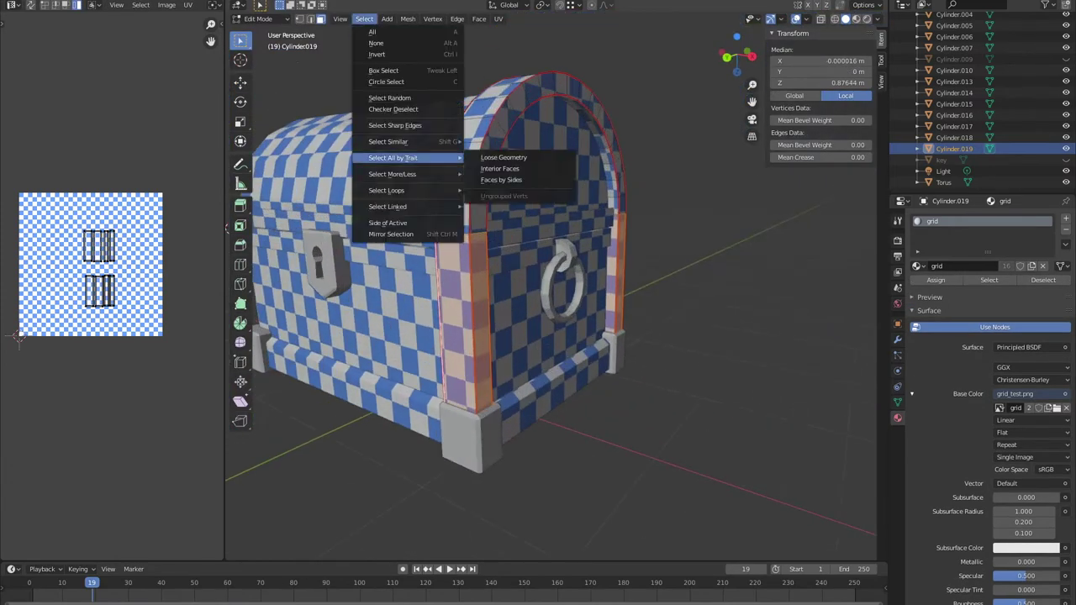
{"action": "left_click", "coordinate": [514, 119]}
{"action": "key", "text": "Tab"}
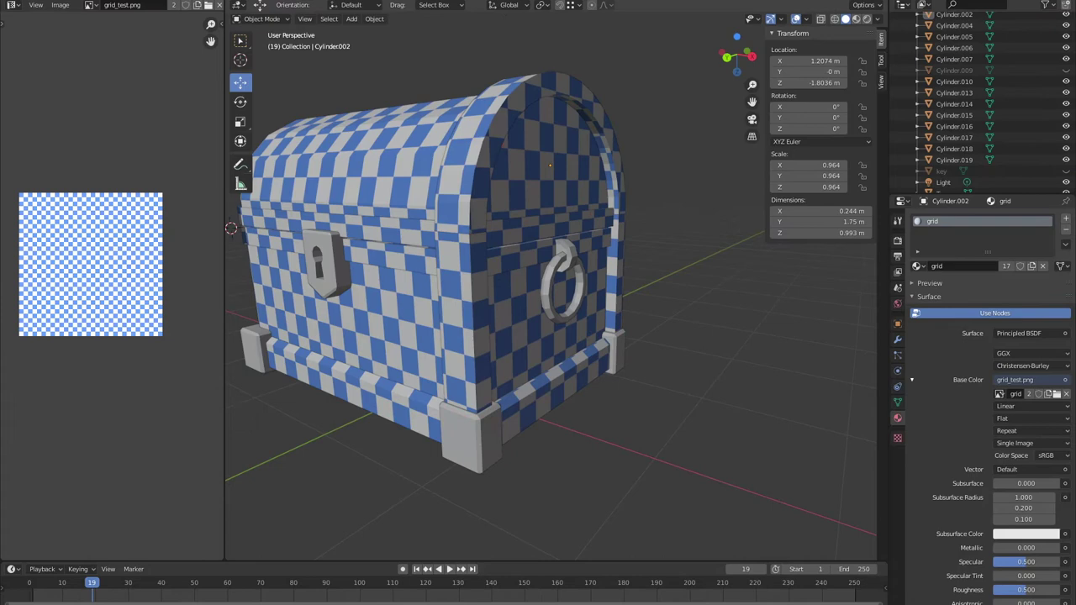
Switch to plain grey shading and apply the legs' scale to 1.000.
{"action": "scroll", "coordinate": [550, 294], "scroll_direction": "down", "scroll_amount": 3}
{"action": "scroll", "coordinate": [551, 295], "scroll_direction": "up", "scroll_amount": 3}
{"action": "left_click", "coordinate": [875, 19]}
{"action": "left_click", "coordinate": [828, 160]}
{"action": "scroll", "coordinate": [551, 295], "scroll_direction": "up", "scroll_amount": 2}
{"action": "left_click", "coordinate": [897, 339]}
{"action": "left_click", "coordinate": [374, 19]}
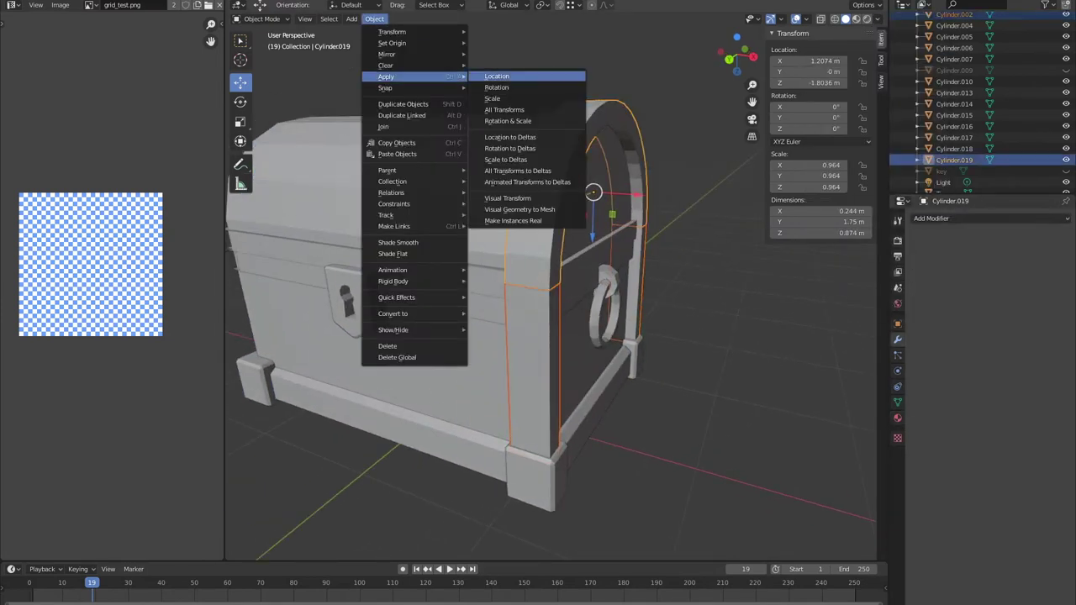
{"action": "key", "text": "n"}
Add and undo a Bevel modifier, then edit the legs with checker shading shown.
{"action": "left_click", "coordinate": [931, 218]}
{"action": "left_click", "coordinate": [841, 259]}
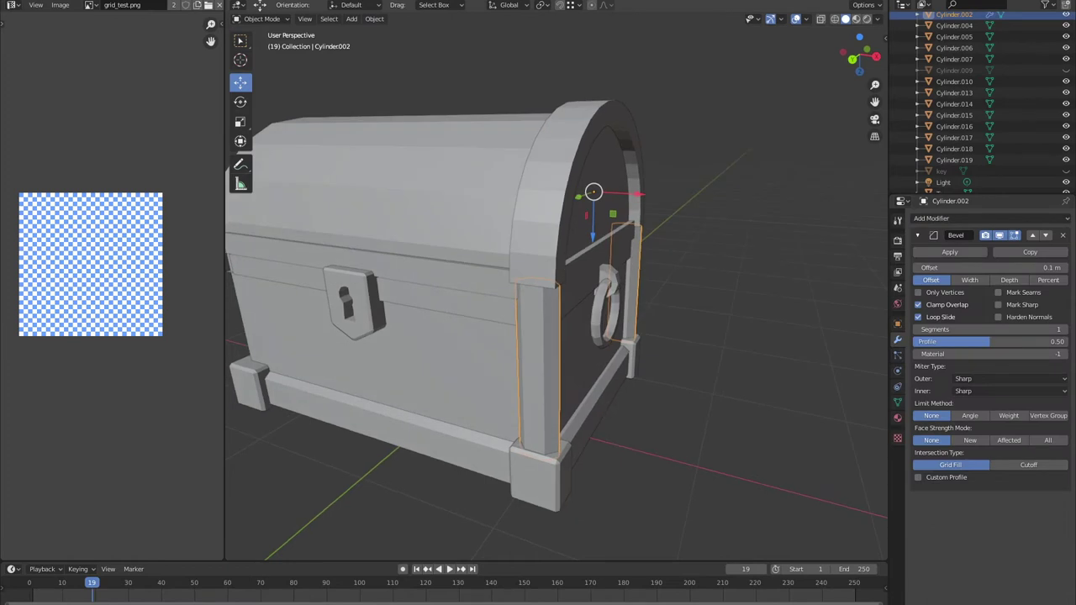
{"action": "key", "text": "ctrl+z"}
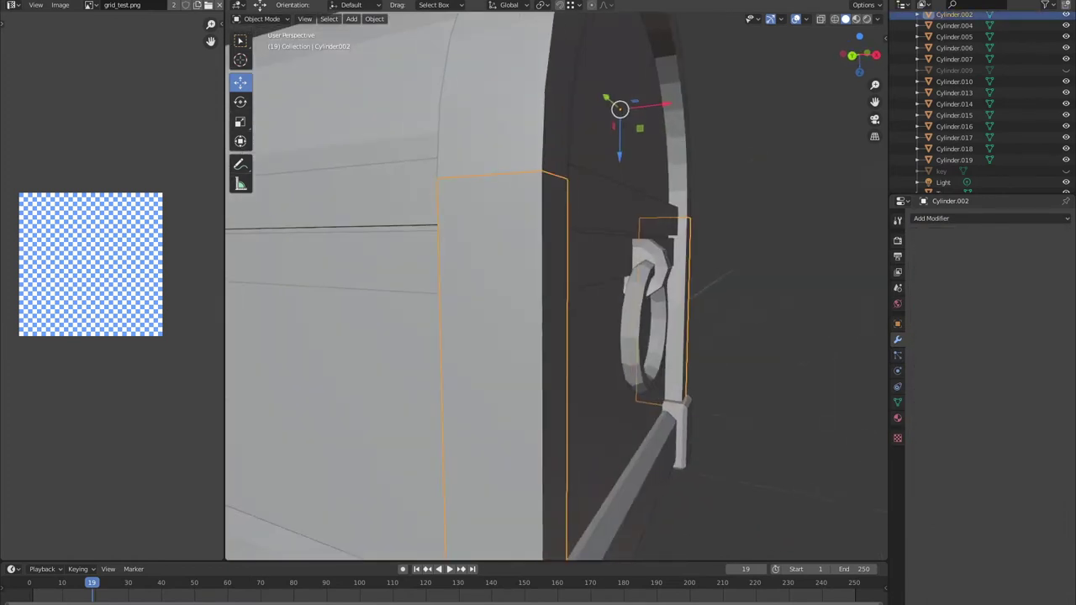
{"action": "key", "text": "Tab"}
{"action": "left_click", "coordinate": [876, 18]}
{"action": "left_click", "coordinate": [912, 166]}
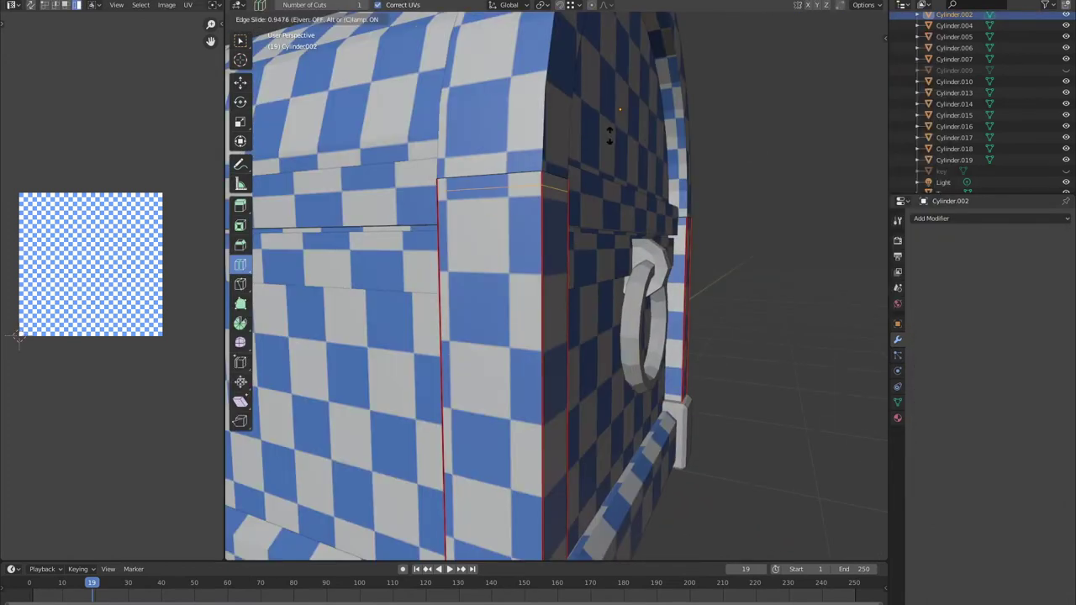
Select the edge loops along the legs for their seams.
{"action": "left_click", "coordinate": [364, 18]}
{"action": "left_click", "coordinate": [504, 226]}
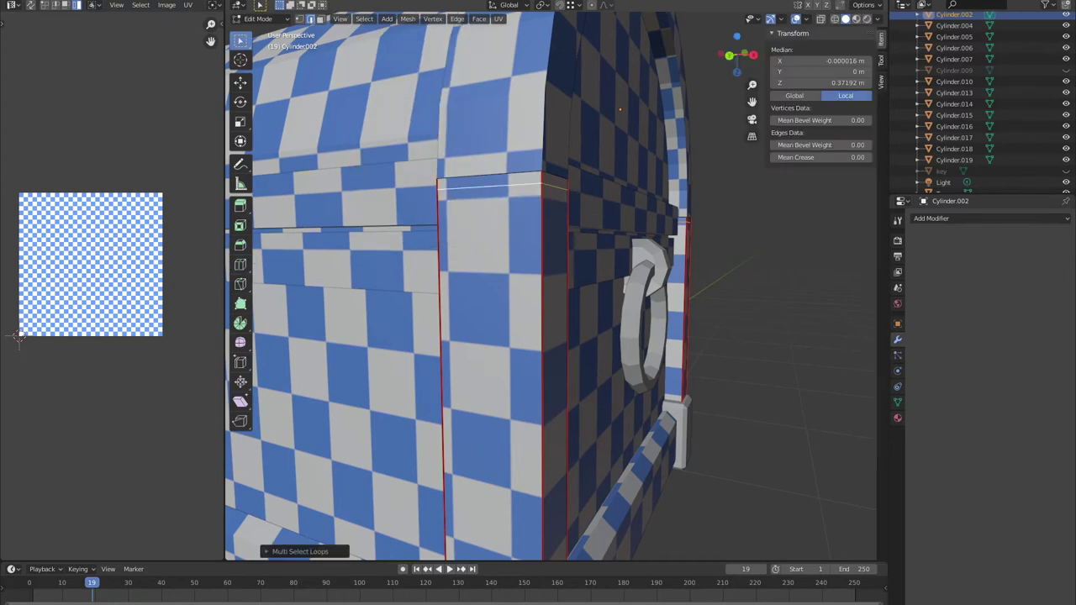
{"action": "middle_click_drag", "start_coordinate": [504, 225], "coordinate": [447, 244]}
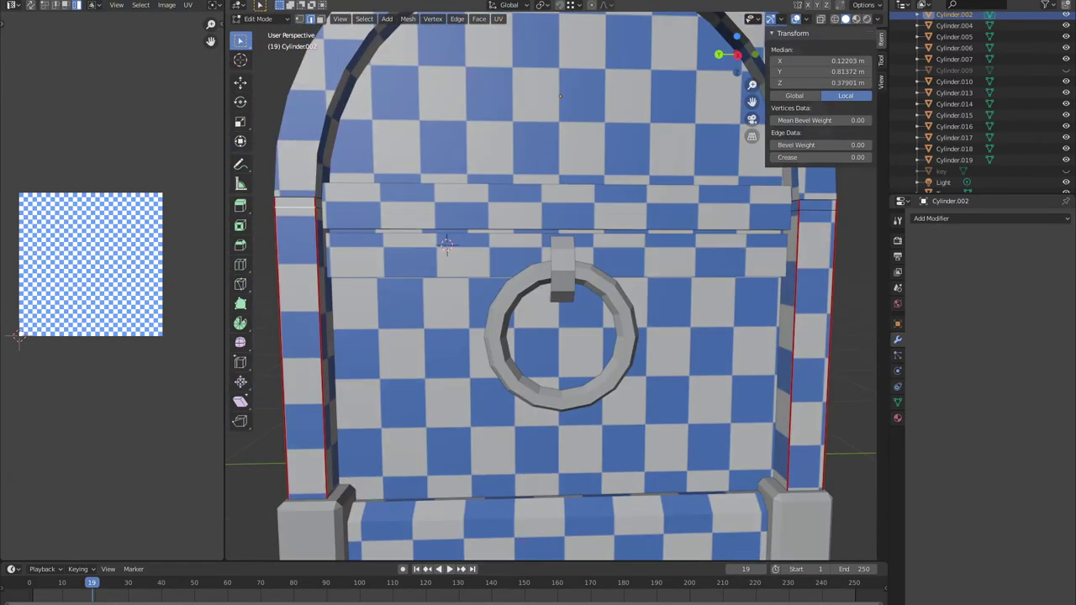
{"action": "left_click", "coordinate": [364, 19]}
{"action": "left_click", "coordinate": [446, 244]}
{"action": "middle_click_drag", "start_coordinate": [447, 244], "coordinate": [314, 235]}
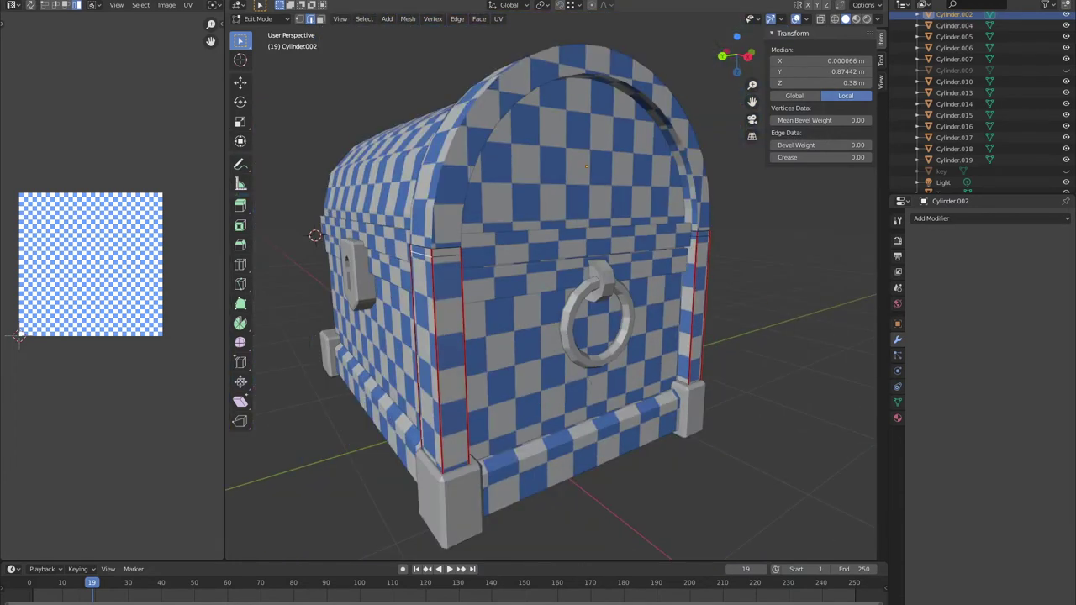
{"action": "left_click", "coordinate": [364, 18]}
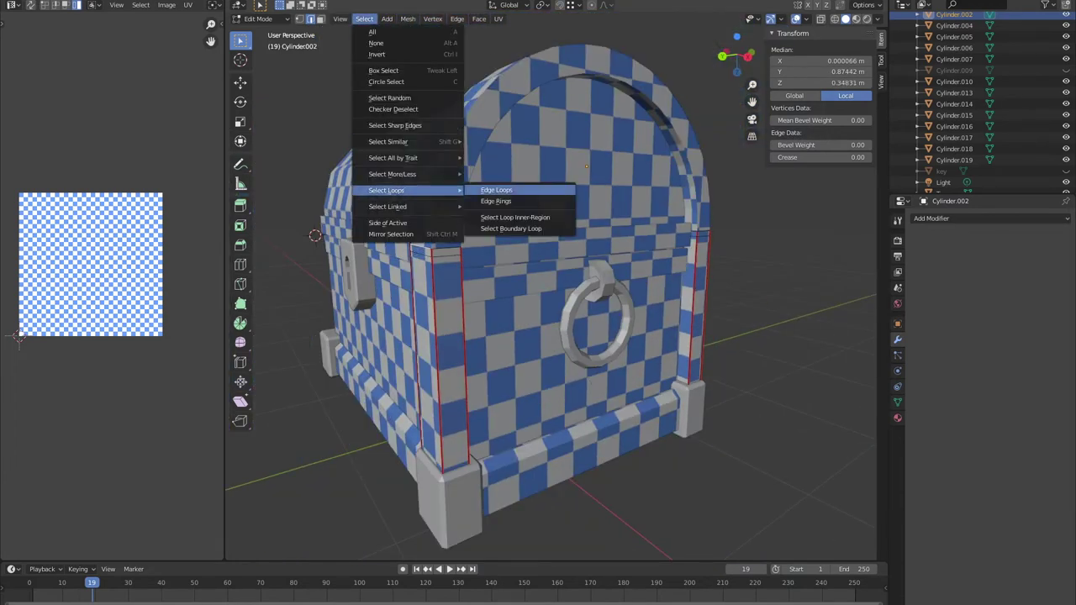
{"action": "left_click", "coordinate": [501, 190]}
{"action": "key", "text": "Escape"}
Back in object mode, select the two leg pillars and isolate them in view.
{"action": "mouse_move", "coordinate": [580, 340]}
{"action": "middle_mouse_down"}
{"action": "mouse_move", "coordinate": [719, 212]}
{"action": "mouse_move", "coordinate": [538, 252]}
{"action": "mouse_move", "coordinate": [610, 148]}
{"action": "middle_mouse_up"}
{"action": "key", "text": "Tab"}
{"action": "left_click", "coordinate": [241, 81]}
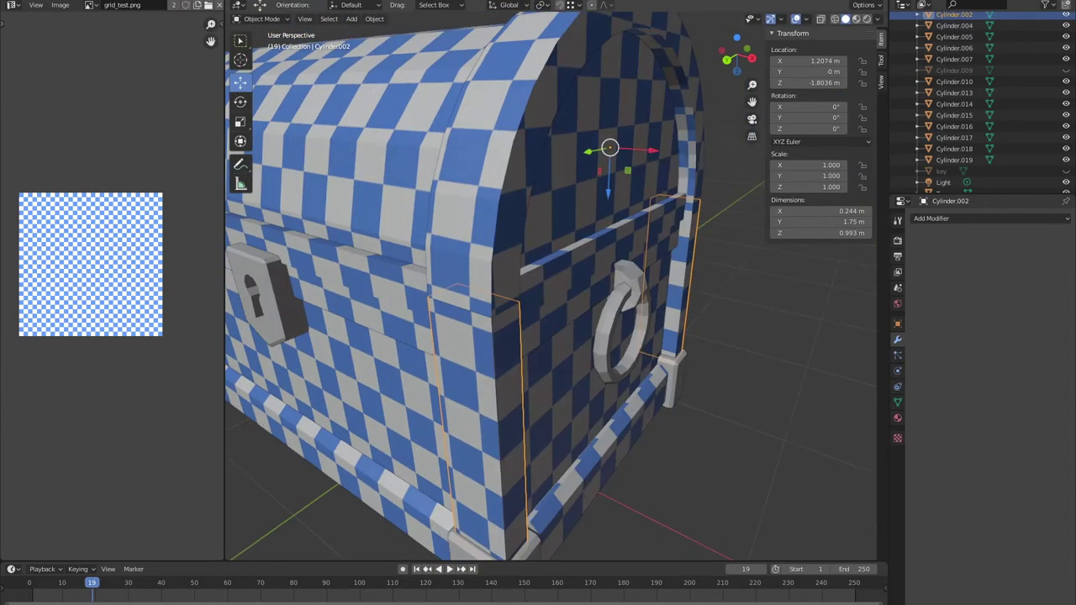
{"action": "key", "text": "KP_Divide"}
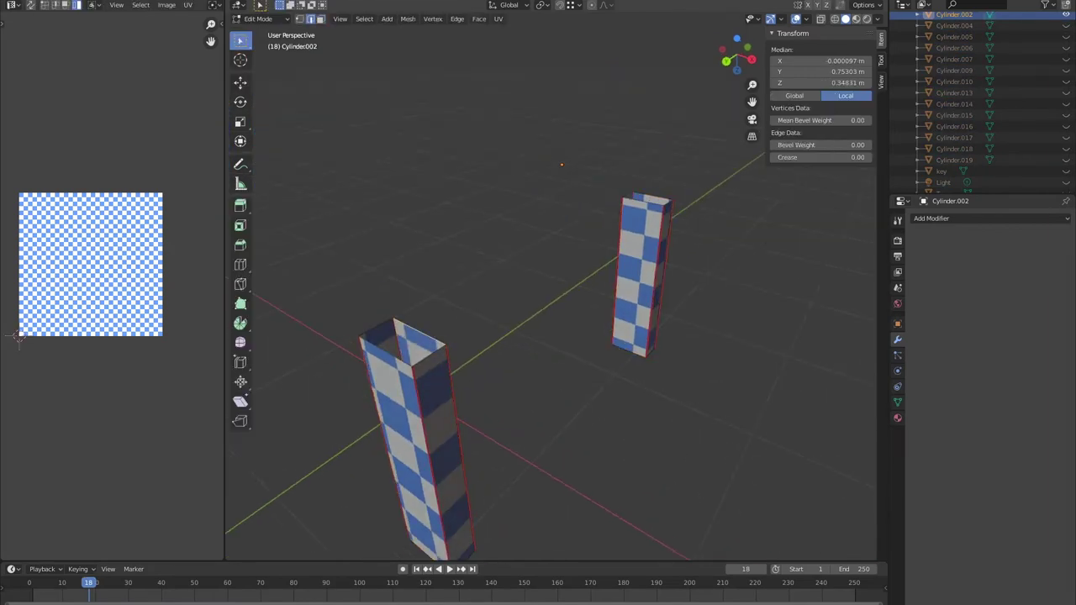
Unwrap the pillar tops and scale down their UV islands.
{"action": "key", "text": "Tab"}
{"action": "key", "text": "ctrl+h"}
{"action": "key", "text": "Tab"}
{"action": "left_click", "coordinate": [364, 19]}
{"action": "left_click", "coordinate": [471, 210]}
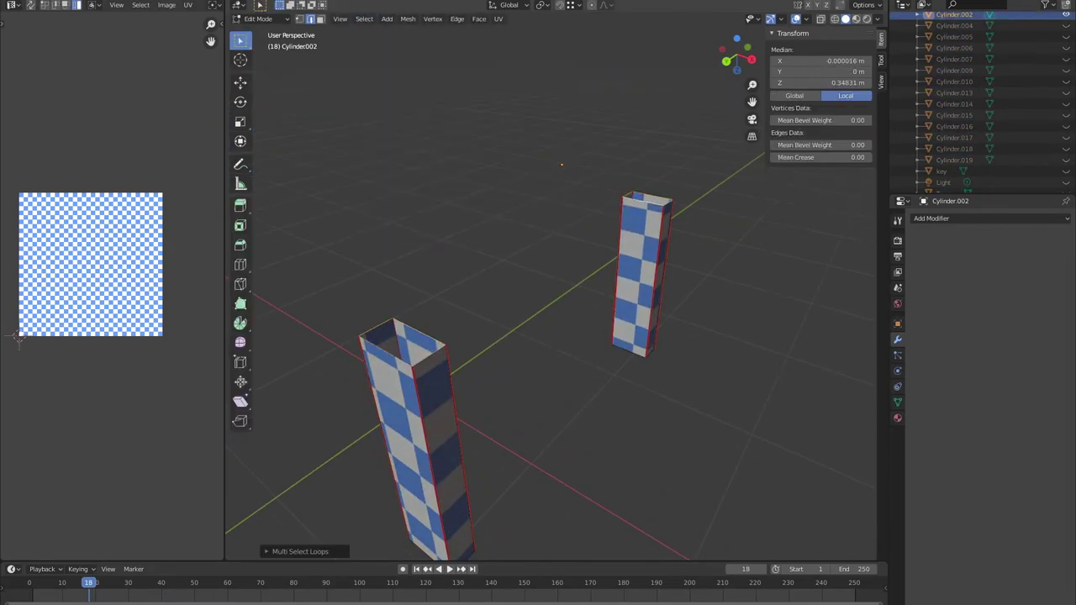
{"action": "middle_click_drag", "start_coordinate": [538, 253], "coordinate": [546, 33]}
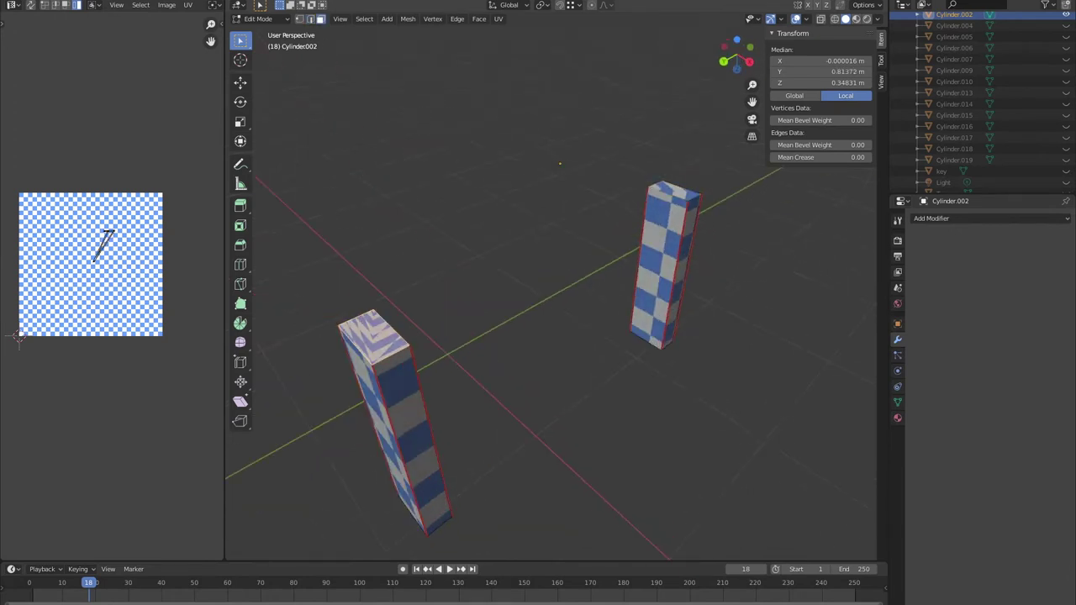
{"action": "key", "text": "u"}
{"action": "left_click", "coordinate": [538, 33]}
{"action": "key", "text": "s"}
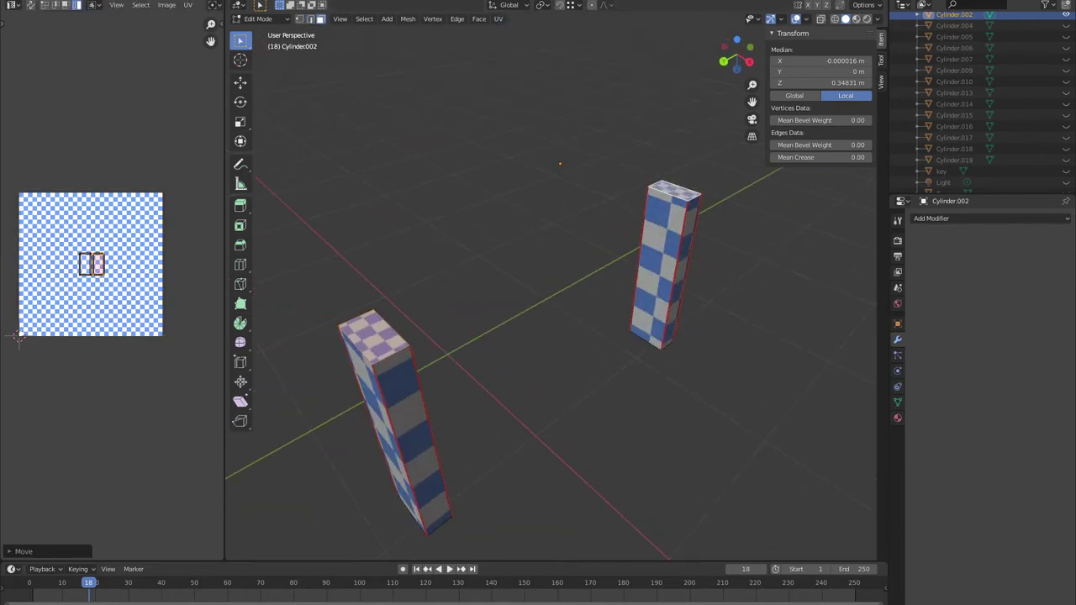
{"action": "scroll", "coordinate": [126, 337], "scroll_direction": "up", "scroll_amount": 2}
{"action": "key", "text": "s"}
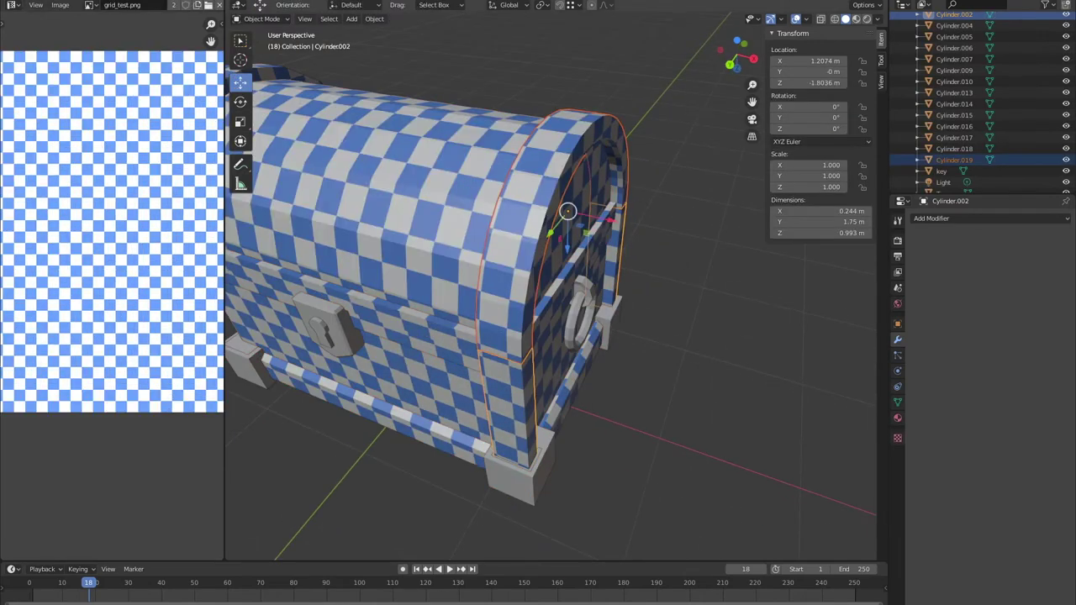
Check the isolated pillars' UV layout, then unhide all pieces and edit the arch band.
{"action": "key", "text": "Tab"}
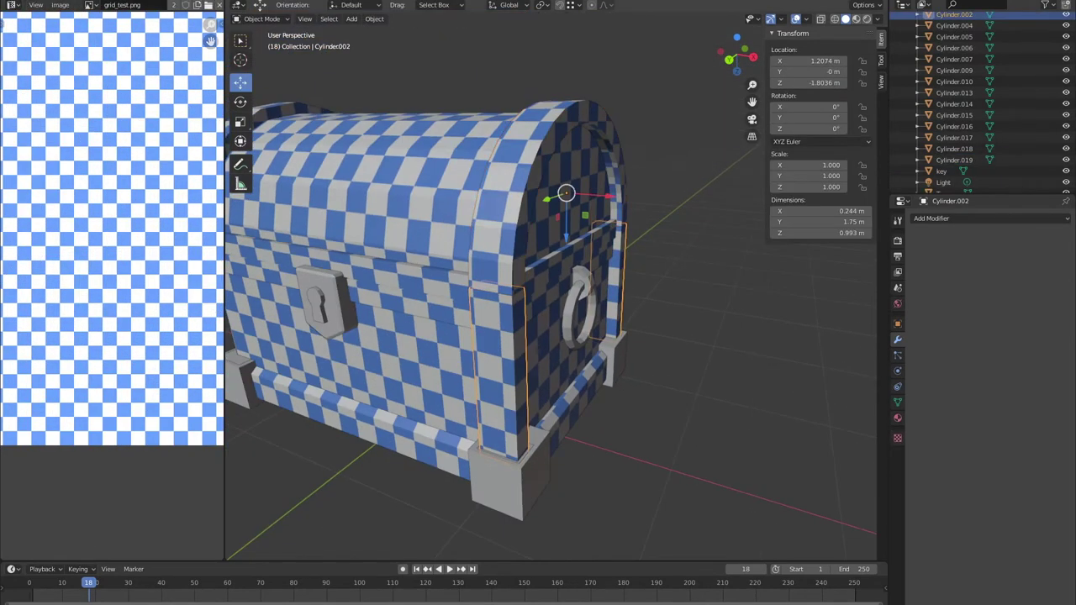
{"action": "key", "text": "shift+h"}
{"action": "key", "text": "Tab"}
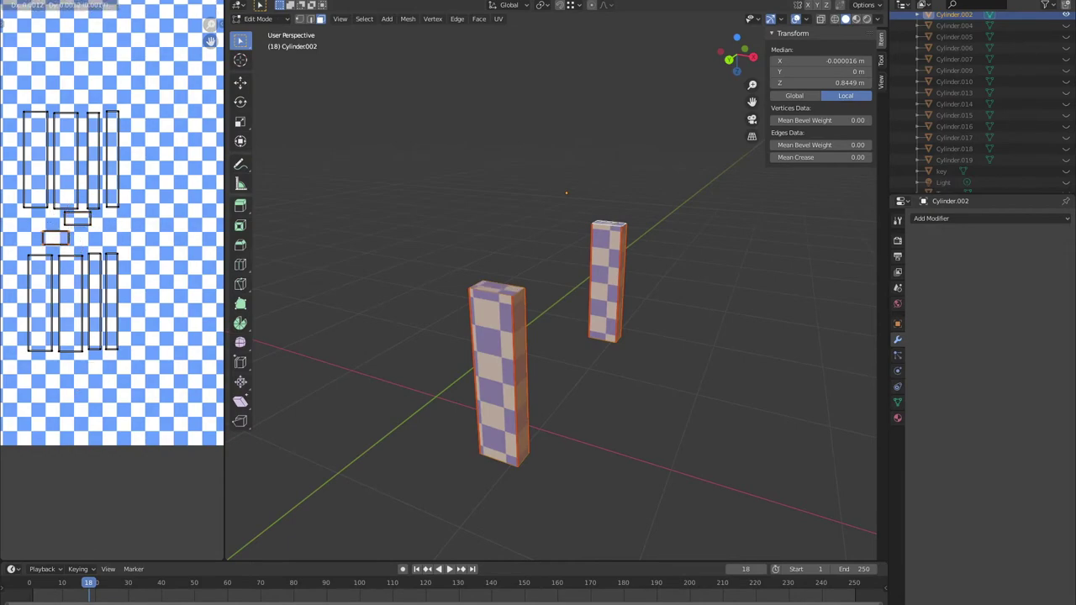
{"action": "key", "text": "Tab"}
{"action": "key", "text": "alt+h"}
{"action": "key", "text": "Tab"}
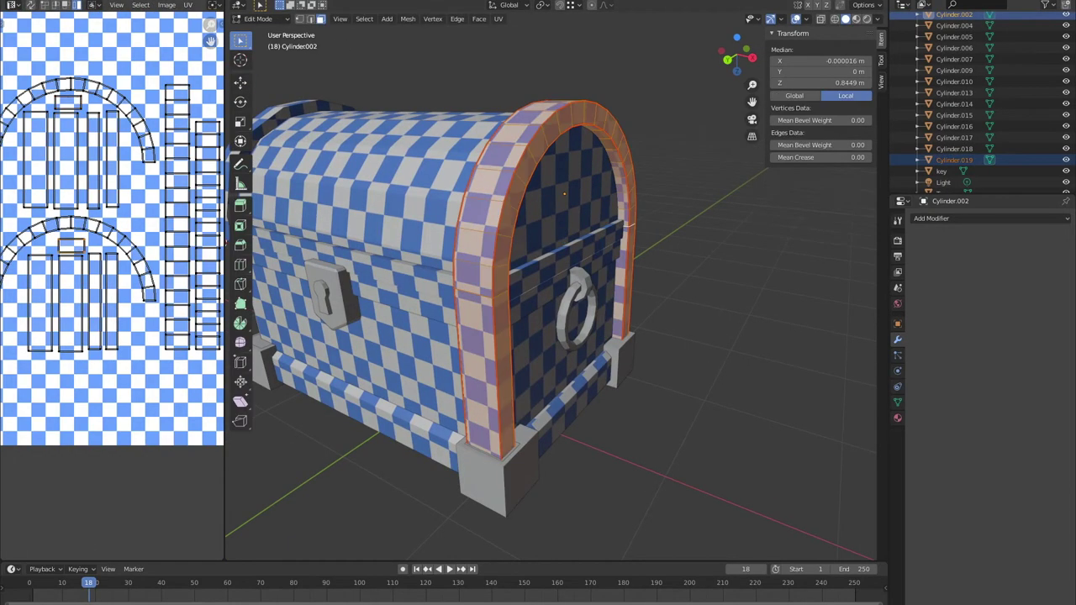
{"action": "key", "text": "Tab"}
Select the arched band's edge loops, then scale and move its UV islands on the checker grid.
{"action": "middle_click_drag", "start_coordinate": [605, 437], "coordinate": [661, 226]}
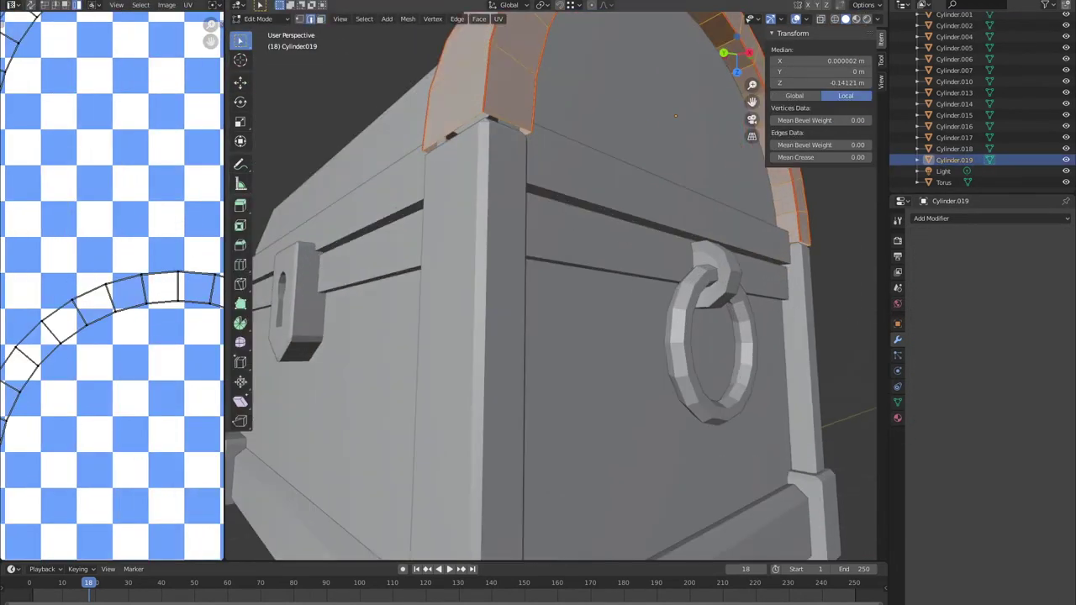
{"action": "left_click", "coordinate": [364, 18]}
{"action": "left_click", "coordinate": [504, 190]}
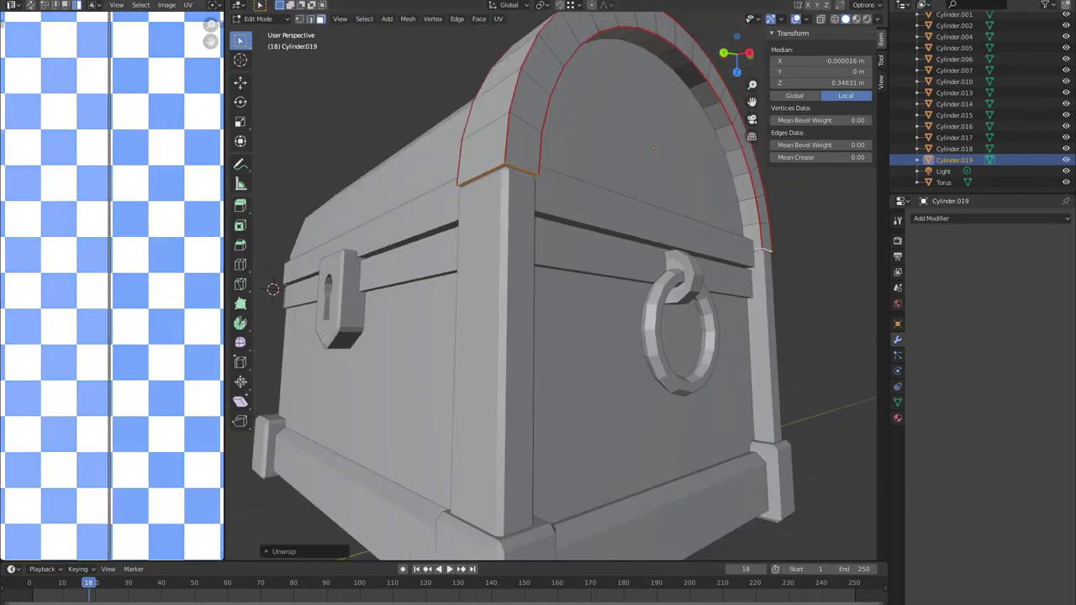
{"action": "key", "text": "s"}
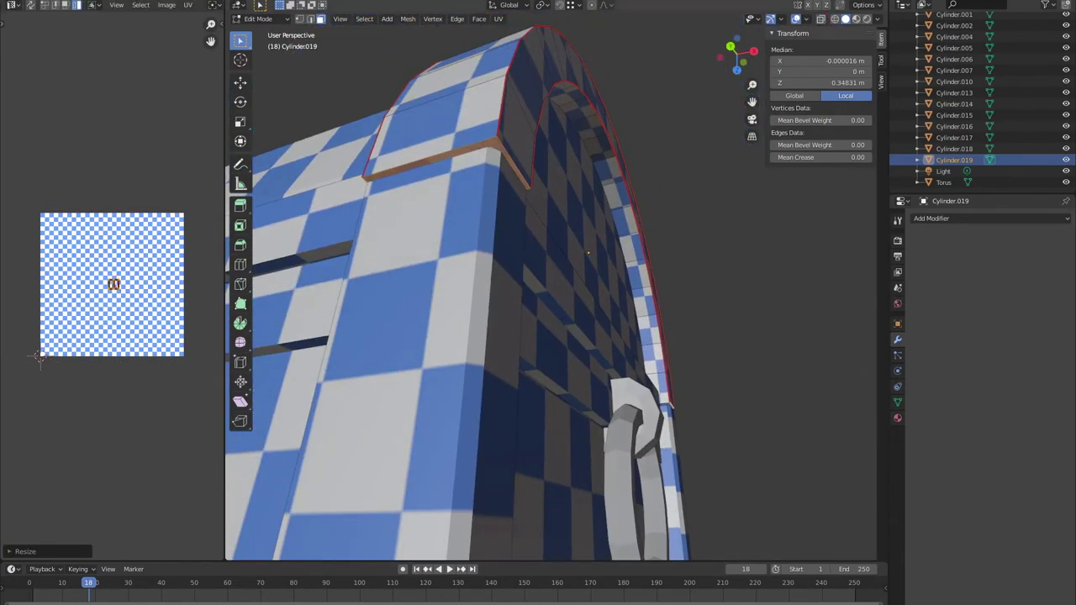
{"action": "key", "text": "ctrl+l"}
{"action": "scroll", "coordinate": [39, 356], "scroll_direction": "up", "scroll_amount": 2}
{"action": "key", "text": "g"}
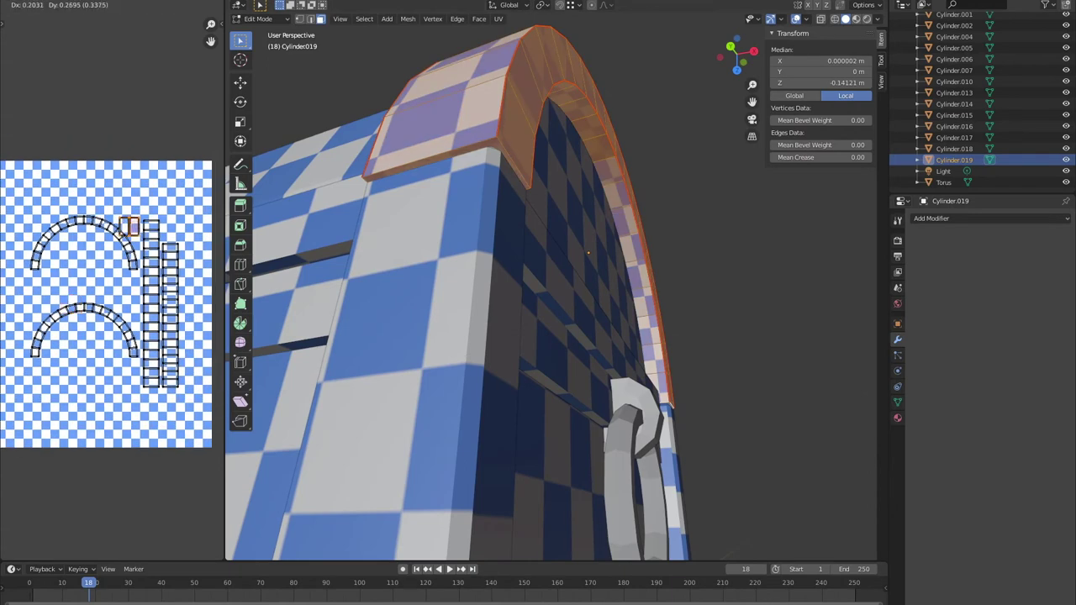
{"action": "scroll", "coordinate": [112, 297], "scroll_direction": "up", "scroll_amount": 3}
{"action": "key", "text": "g"}
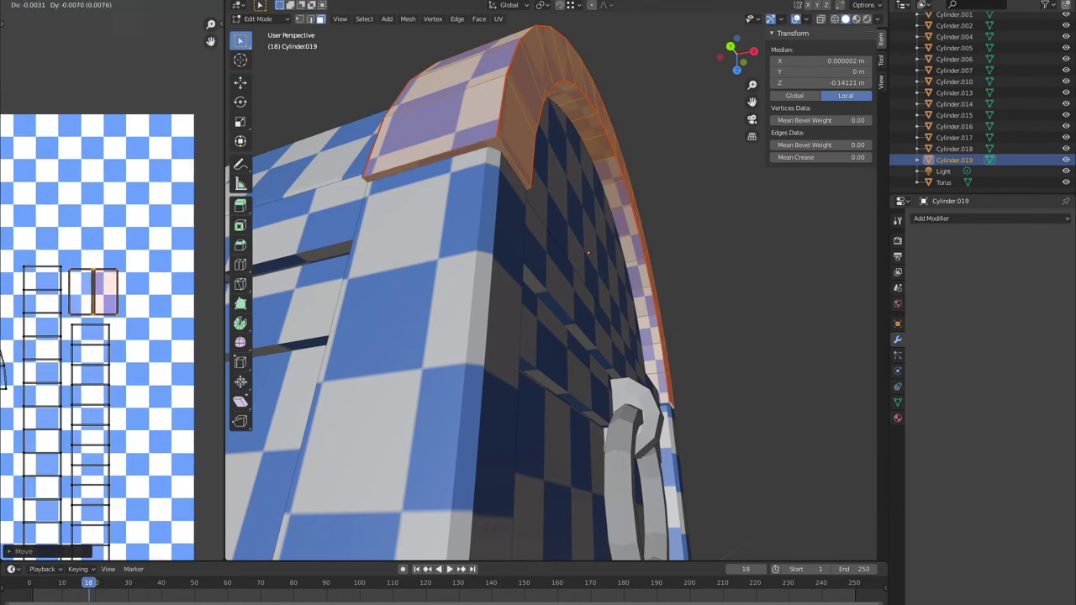
{"action": "middle_click_drag", "start_coordinate": [504, 336], "coordinate": [546, 319]}
Try a Bevel modifier on the arch, then undo it and return to editing the arch mesh.
{"action": "key", "text": "Tab"}
{"action": "left_click", "coordinate": [991, 218]}
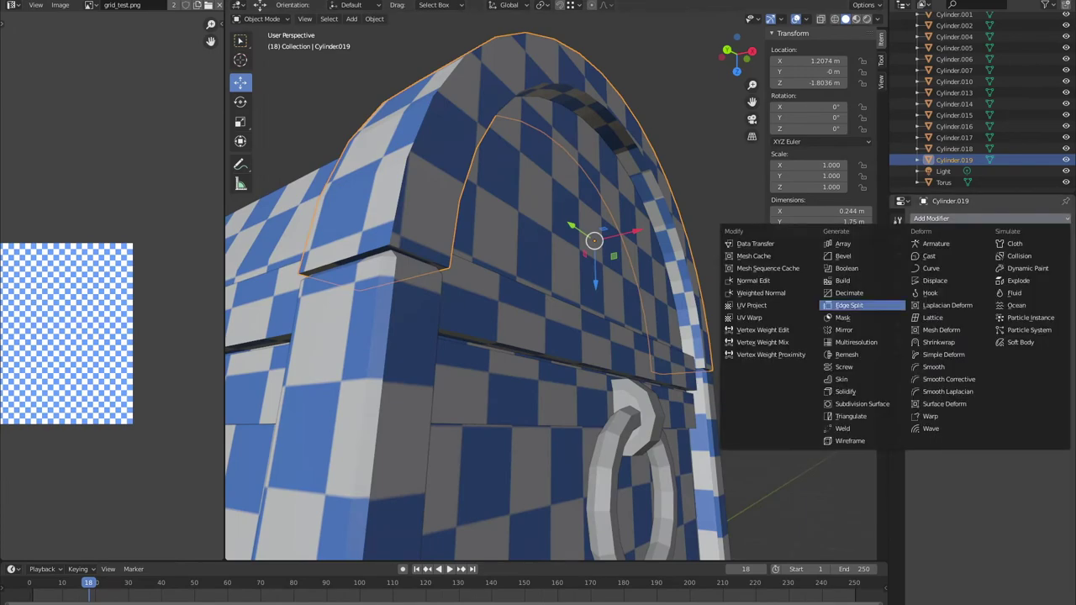
{"action": "left_click", "coordinate": [828, 263]}
{"action": "left_click", "coordinate": [929, 267]}
{"action": "key", "text": "Return"}
{"action": "key", "text": "ctrl+z"}
{"action": "middle_click_drag", "start_coordinate": [547, 319], "coordinate": [504, 336]}
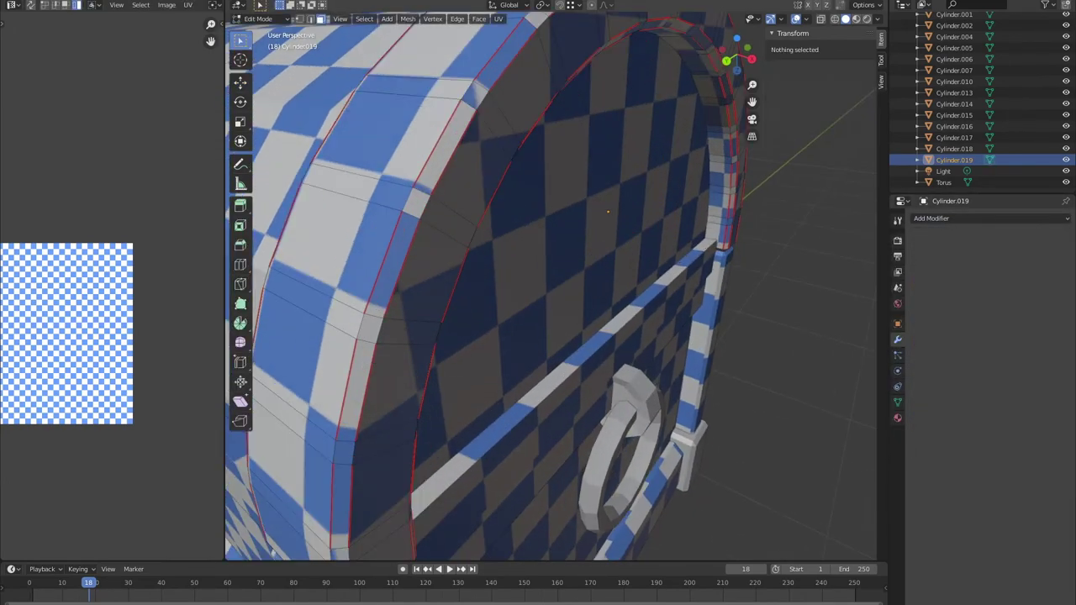
Select the whole arch and scale its UV islands into place on the checker image.
{"action": "key", "text": "Tab"}
{"action": "key", "text": "a"}
{"action": "scroll", "coordinate": [547, 294], "scroll_direction": "down", "scroll_amount": 3}
{"action": "mouse_move", "coordinate": [547, 294]}
{"action": "middle_mouse_down"}
{"action": "mouse_move", "coordinate": [505, 252]}
{"action": "mouse_move", "coordinate": [572, 278]}
{"action": "middle_mouse_up"}
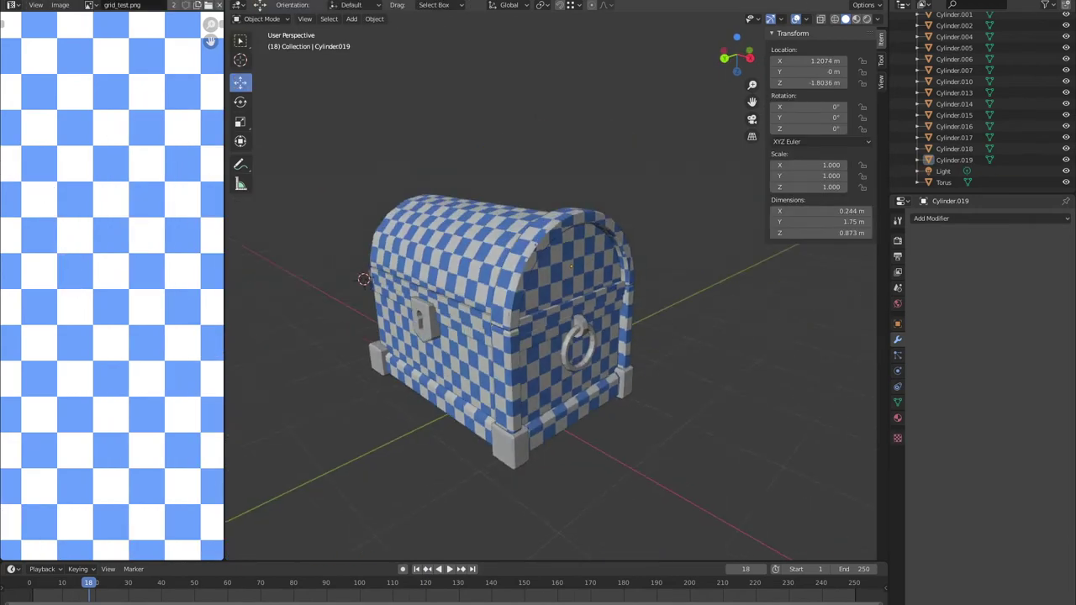
{"action": "key", "text": "s"}
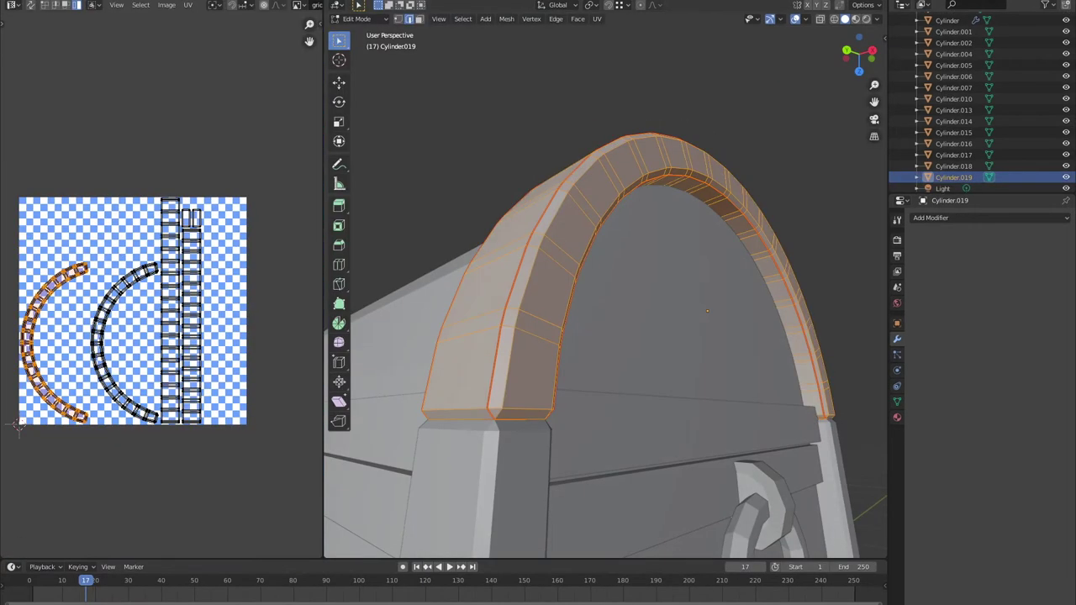
{"action": "key", "text": "Return"}
{"action": "scroll", "coordinate": [122, 287], "scroll_direction": "up", "scroll_amount": 1}
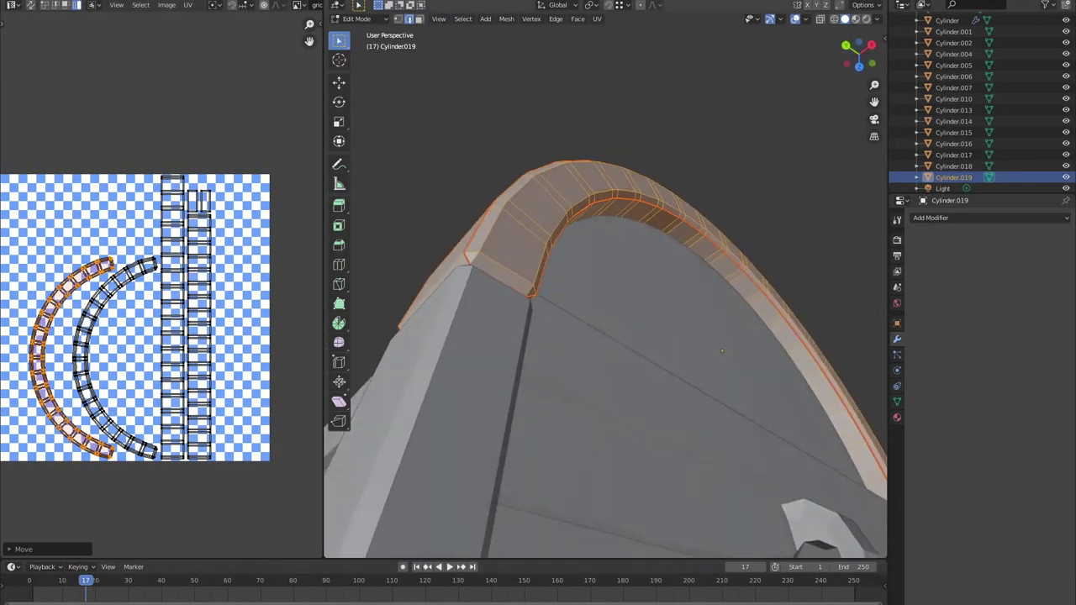
{"action": "scroll", "coordinate": [605, 313], "scroll_direction": "down", "scroll_amount": 5}
{"action": "middle_click_drag", "start_coordinate": [840, 480], "coordinate": [605, 336]}
Isolate the Cylinder.002 side pillars in local view and frame their UV islands.
{"action": "left_click", "coordinate": [955, 42]}
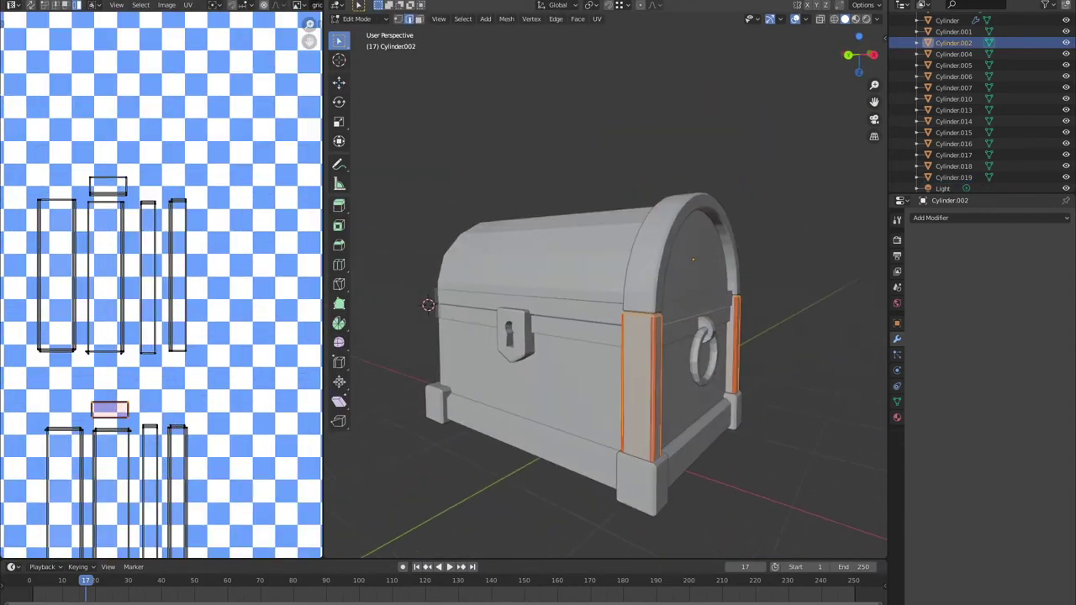
{"action": "key", "text": "alt+a"}
{"action": "key", "text": "KP_Divide"}
{"action": "key", "text": "a"}
{"action": "key", "text": "Home"}
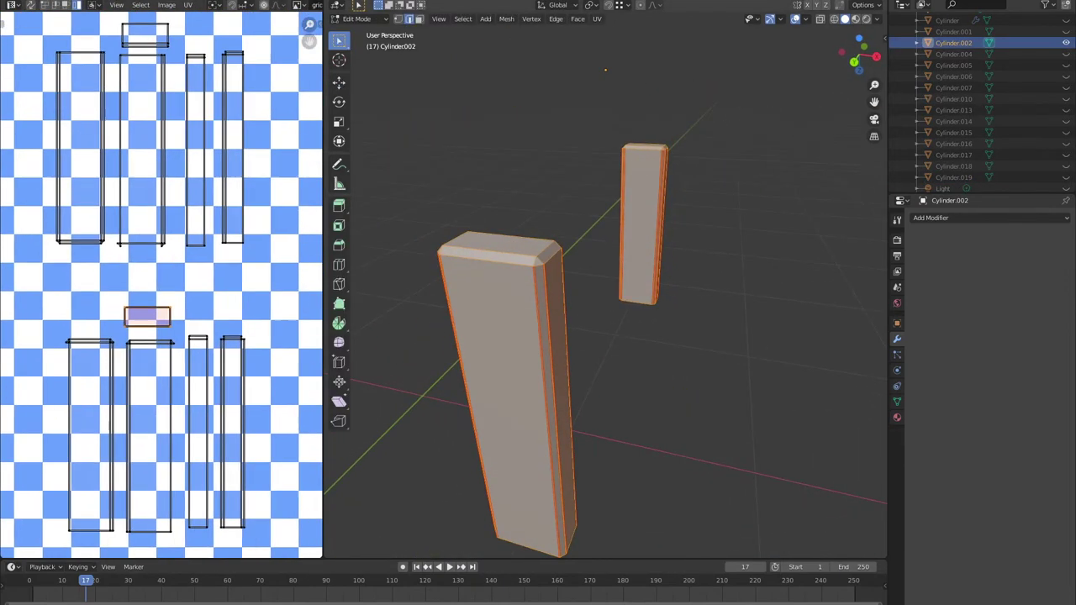
{"action": "key", "text": "alt+a"}
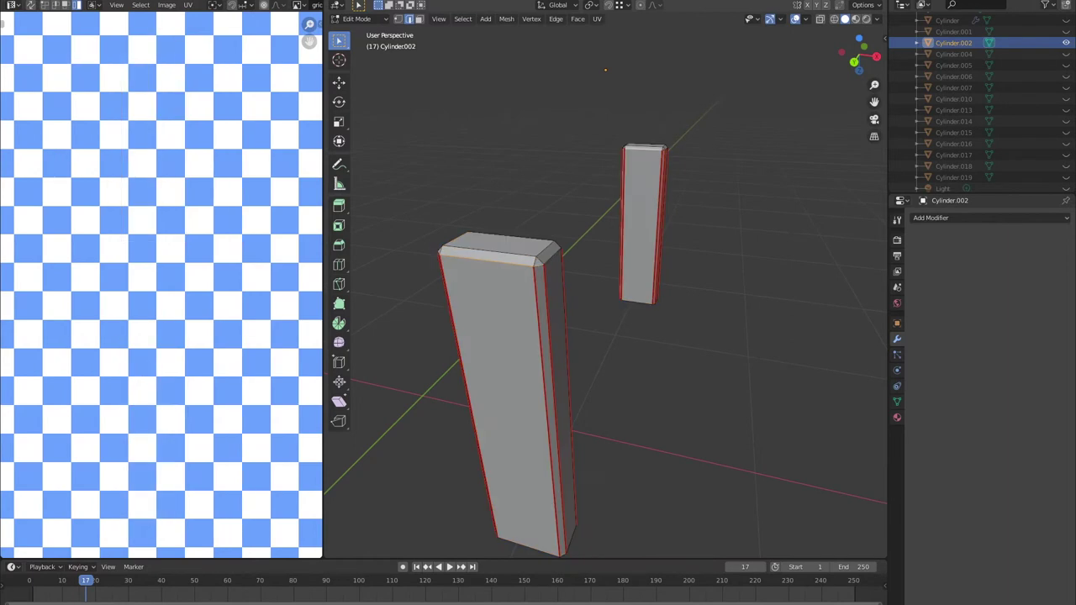
Mark seams along the pillars' top edge loops and unwrap them.
{"action": "left_click", "coordinate": [463, 18]}
{"action": "left_click", "coordinate": [605, 195]}
{"action": "middle_click_drag", "start_coordinate": [749, 243], "coordinate": [790, 235]}
{"action": "key", "text": "a"}
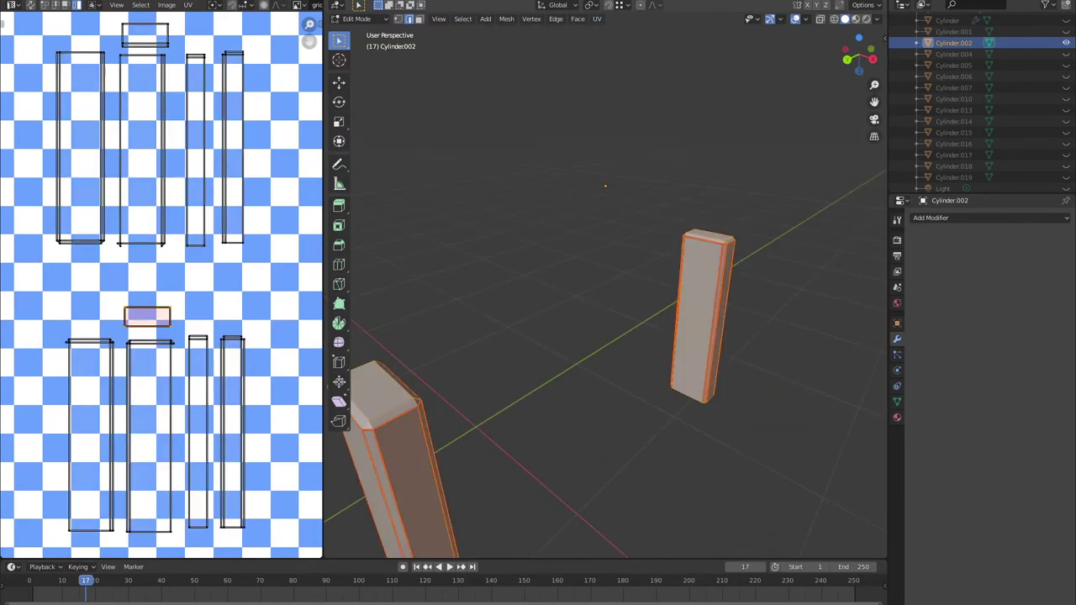
{"action": "key", "text": "u"}
{"action": "key", "text": "Return"}
{"action": "scroll", "coordinate": [235, 270], "scroll_direction": "up", "scroll_amount": 1}
{"action": "key", "text": "KP_Decimal"}
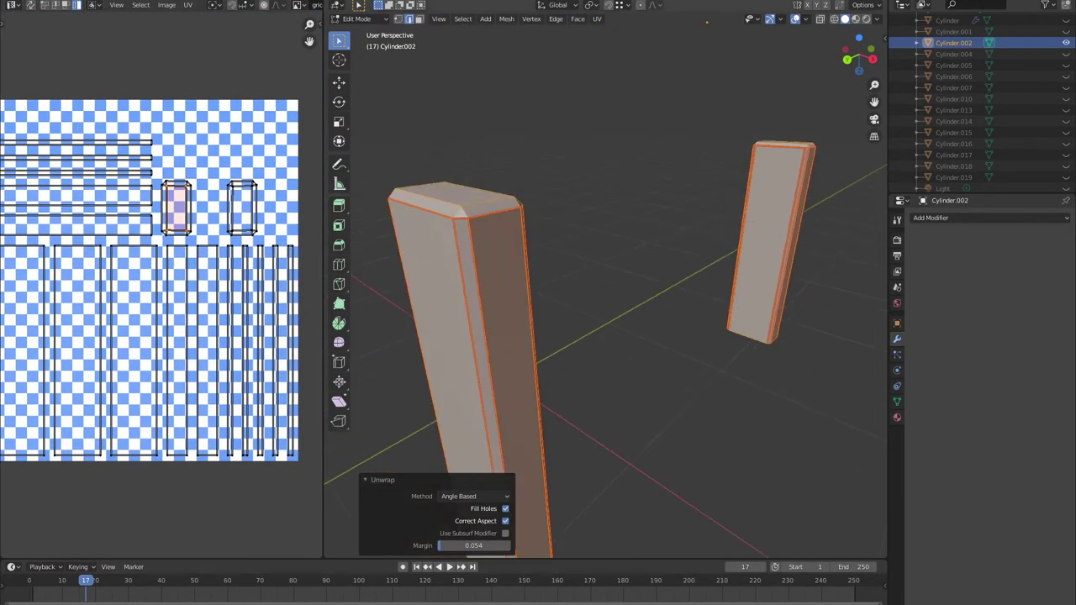
Re-unwrap all pillar geometry and move the pillar UV islands into place.
{"action": "key", "text": "alt+a"}
{"action": "key", "text": "Left"}
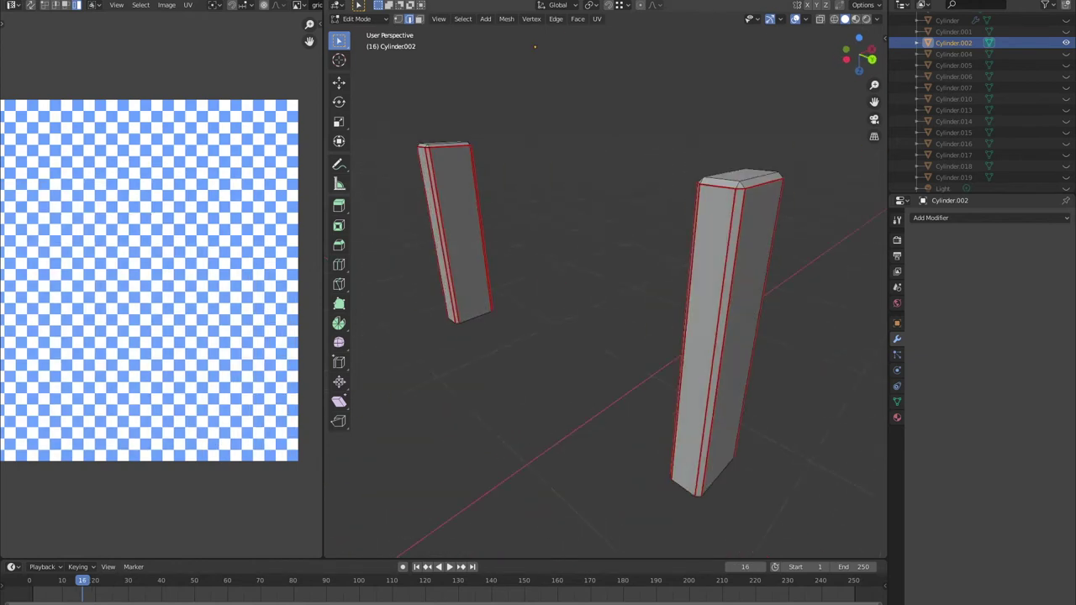
{"action": "middle_click_drag", "start_coordinate": [605, 295], "coordinate": [504, 303]}
{"action": "middle_click_drag", "start_coordinate": [608, 177], "coordinate": [480, 178]}
{"action": "key", "text": "a"}
{"action": "key", "text": "u"}
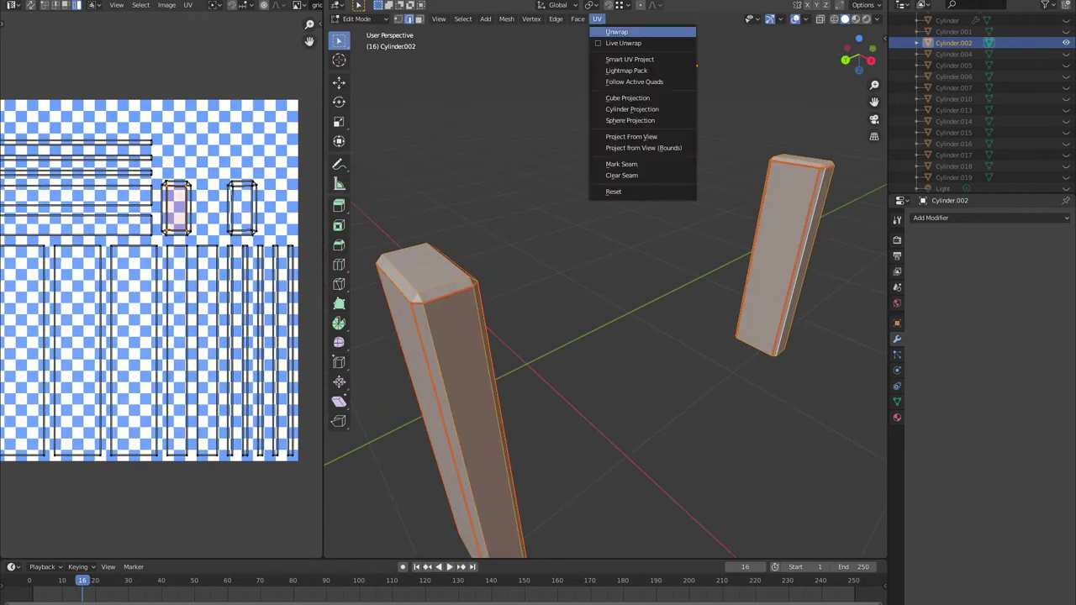
{"action": "key", "text": "Return"}
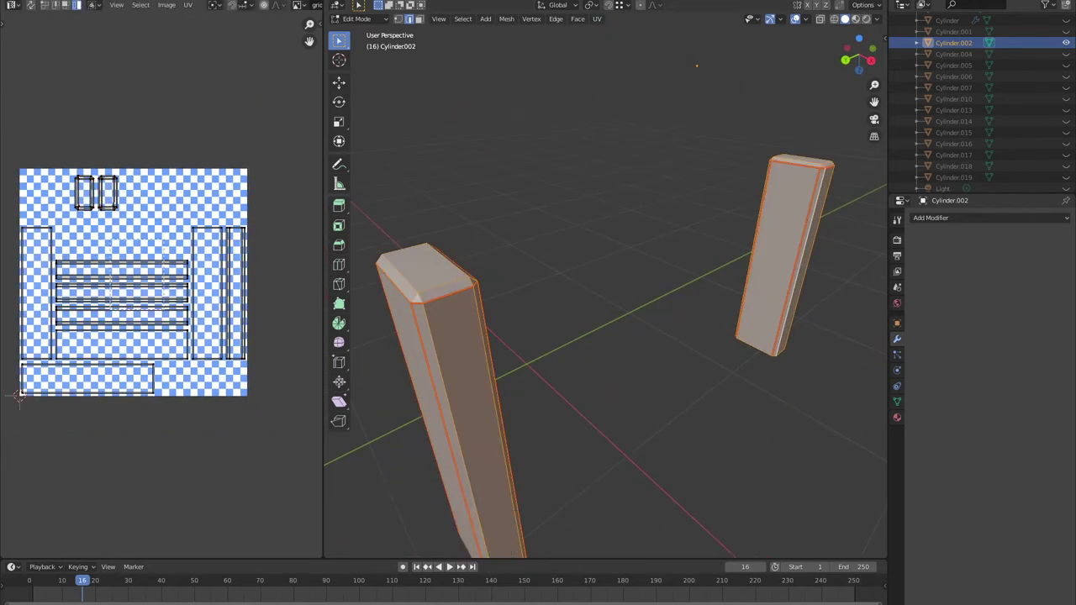
{"action": "key", "text": "Return"}
{"action": "middle_click_drag", "start_coordinate": [126, 283], "coordinate": [169, 277]}
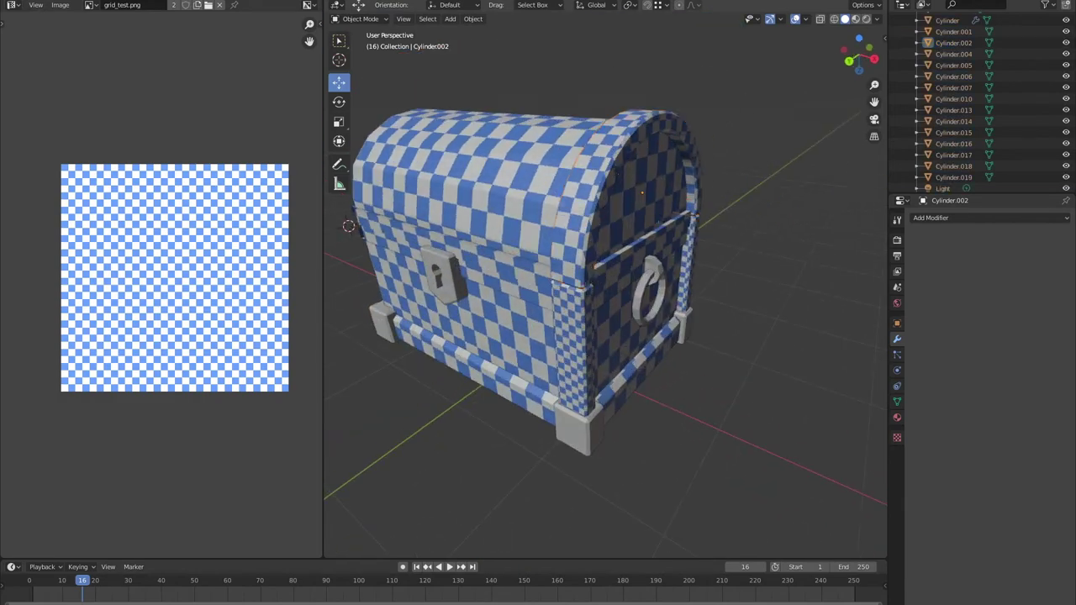
Move and scale the arch and pillar UV islands, then inspect the checkered chest in Object Mode.
{"action": "key", "text": "g"}
{"action": "left_click", "coordinate": [225, 313]}
{"action": "mouse_move", "coordinate": [538, 252]}
{"action": "middle_mouse_down"}
{"action": "mouse_move", "coordinate": [627, 198]}
{"action": "mouse_move", "coordinate": [571, 252]}
{"action": "mouse_move", "coordinate": [589, 269]}
{"action": "mouse_move", "coordinate": [605, 253]}
{"action": "middle_mouse_up"}
{"action": "key", "text": "Tab"}
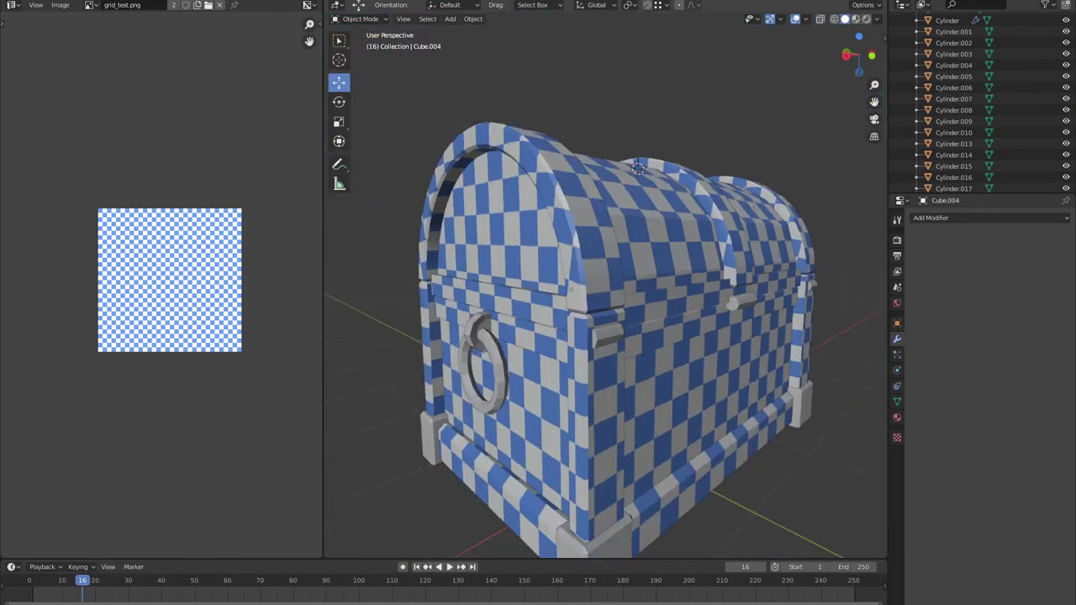
{"action": "left_click", "coordinate": [638, 168]}
{"action": "mouse_move", "coordinate": [638, 168]}
{"action": "middle_mouse_down"}
{"action": "mouse_move", "coordinate": [579, 192]}
{"action": "mouse_move", "coordinate": [595, 188]}
{"action": "mouse_move", "coordinate": [549, 87]}
{"action": "middle_mouse_up"}
Select the keyhole lock plate Cube.004, isolate it in local view and enter Edit Mode.
{"action": "left_click", "coordinate": [588, 190]}
{"action": "left_click", "coordinate": [595, 188]}
{"action": "key", "text": "Tab"}
{"action": "scroll", "coordinate": [546, 98], "scroll_direction": "up", "scroll_amount": 3}
{"action": "key", "text": "a"}
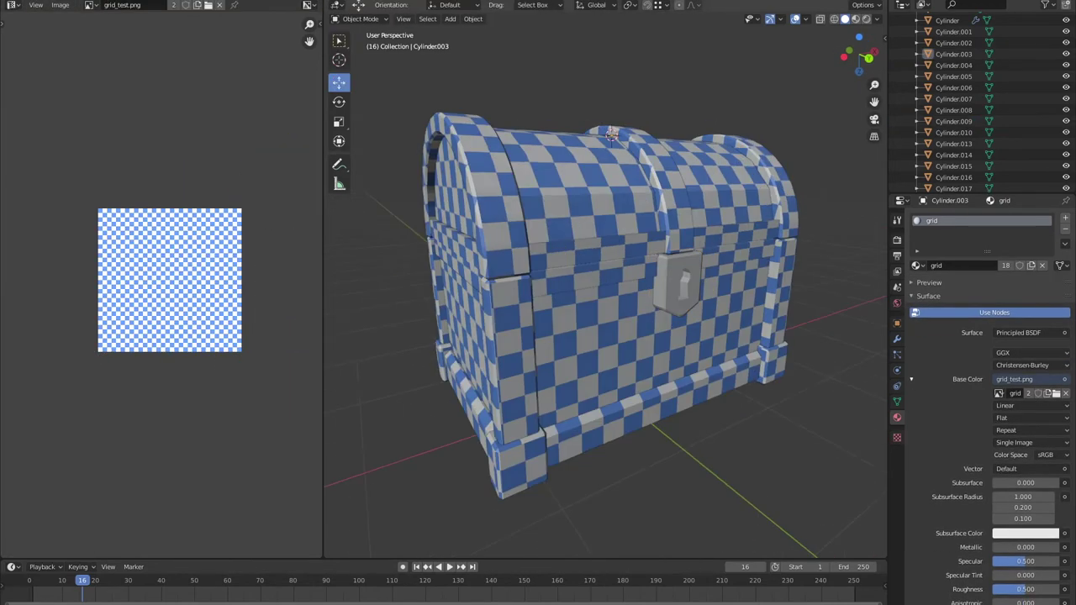
{"action": "key", "text": "KP_Divide"}
{"action": "key", "text": "Tab"}
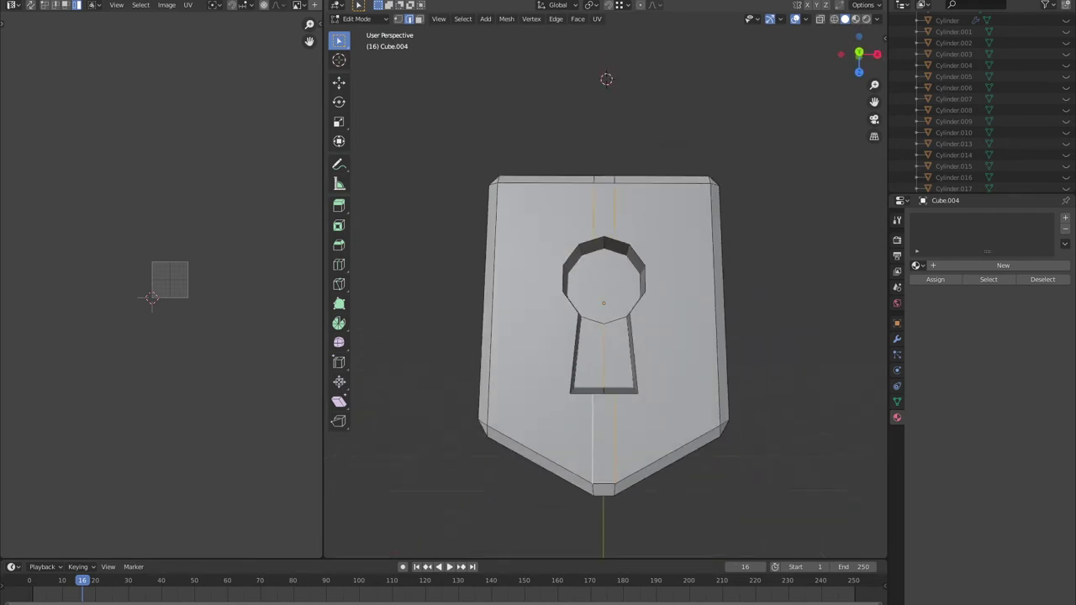
Inspect the lock plate from an angled view, opening and cancelling the delete menu.
{"action": "scroll", "coordinate": [605, 302], "scroll_direction": "up", "scroll_amount": 3}
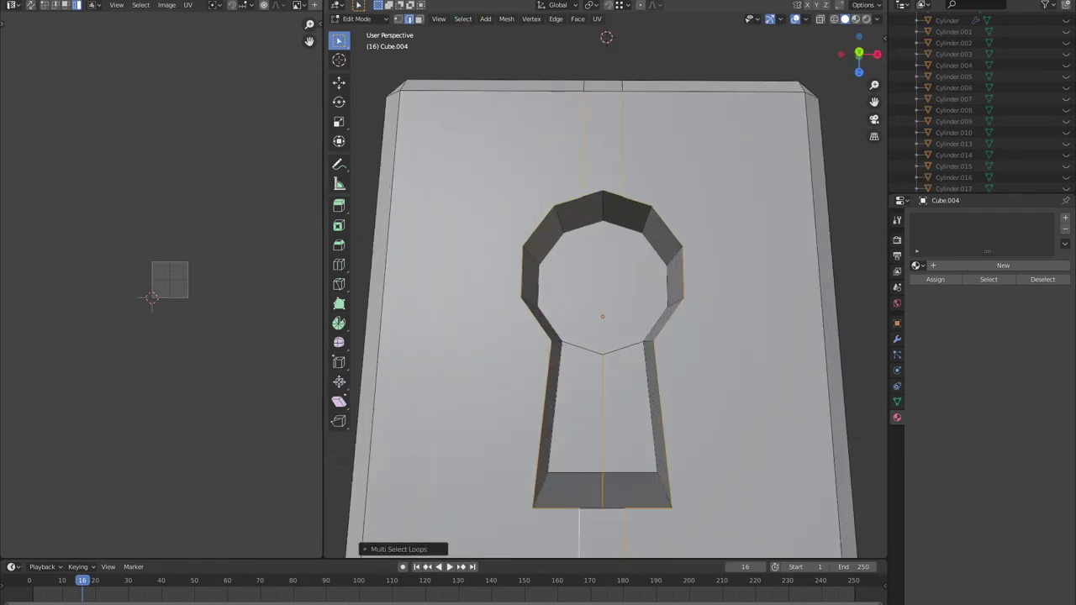
{"action": "scroll", "coordinate": [605, 303], "scroll_direction": "down", "scroll_amount": 3}
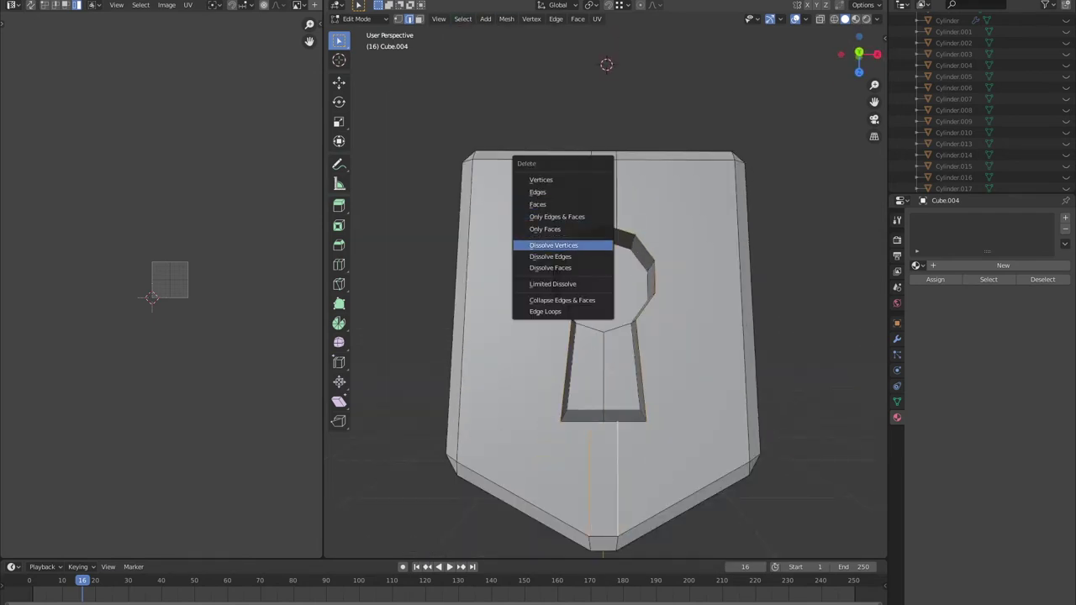
{"action": "middle_click_drag", "start_coordinate": [605, 302], "coordinate": [572, 252]}
{"action": "key", "text": "x"}
{"action": "key", "text": "Escape"}
{"action": "scroll", "coordinate": [576, 310], "scroll_direction": "up", "scroll_amount": 4}
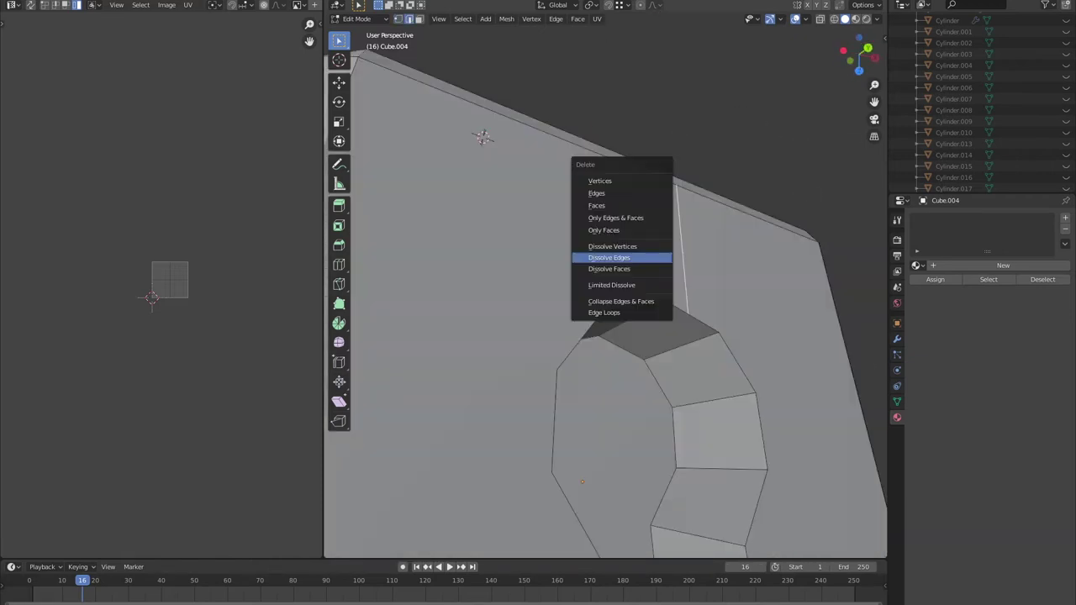
{"action": "key", "text": "Escape"}
Dissolve the stray vertices around the keyhole frame.
{"action": "mouse_move", "coordinate": [606, 302]}
{"action": "middle_mouse_down"}
{"action": "mouse_move", "coordinate": [622, 302]}
{"action": "mouse_move", "coordinate": [622, 336]}
{"action": "middle_mouse_up"}
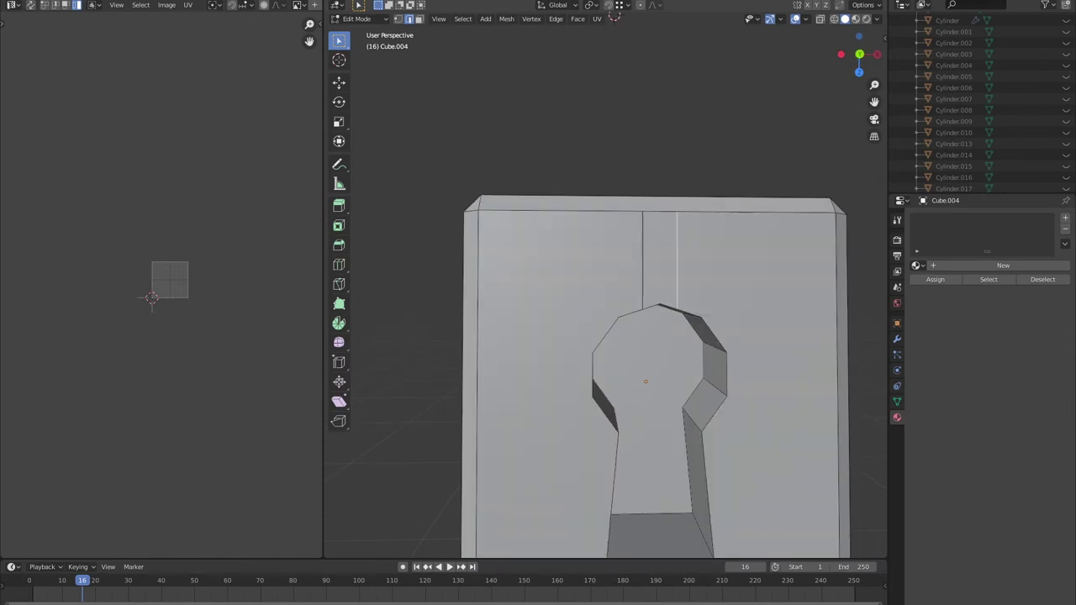
{"action": "scroll", "coordinate": [605, 336], "scroll_direction": "down", "scroll_amount": 4}
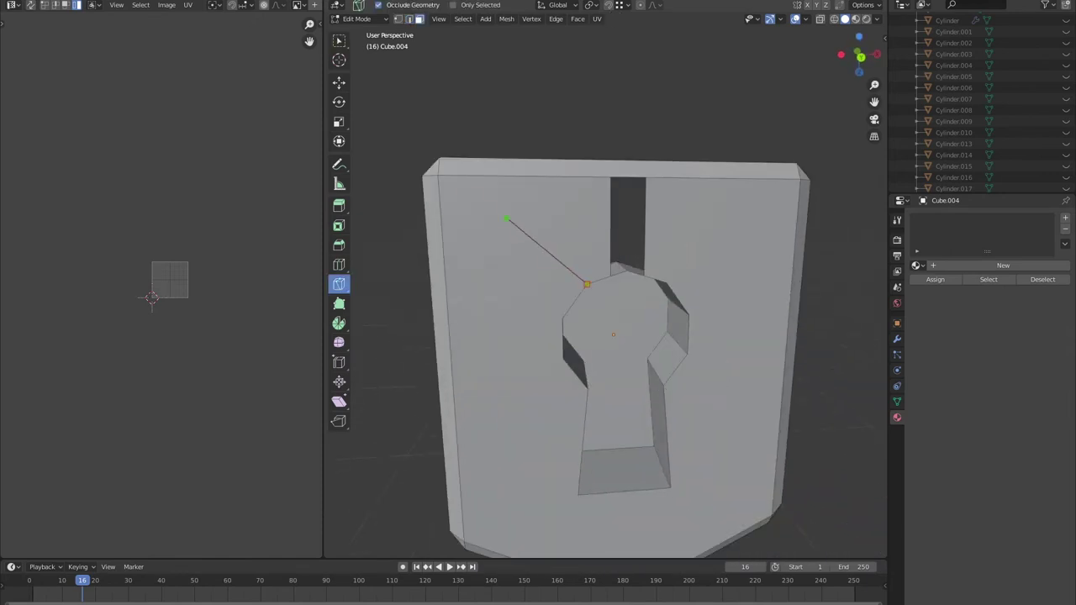
{"action": "middle_click_drag", "start_coordinate": [607, 101], "coordinate": [608, 34]}
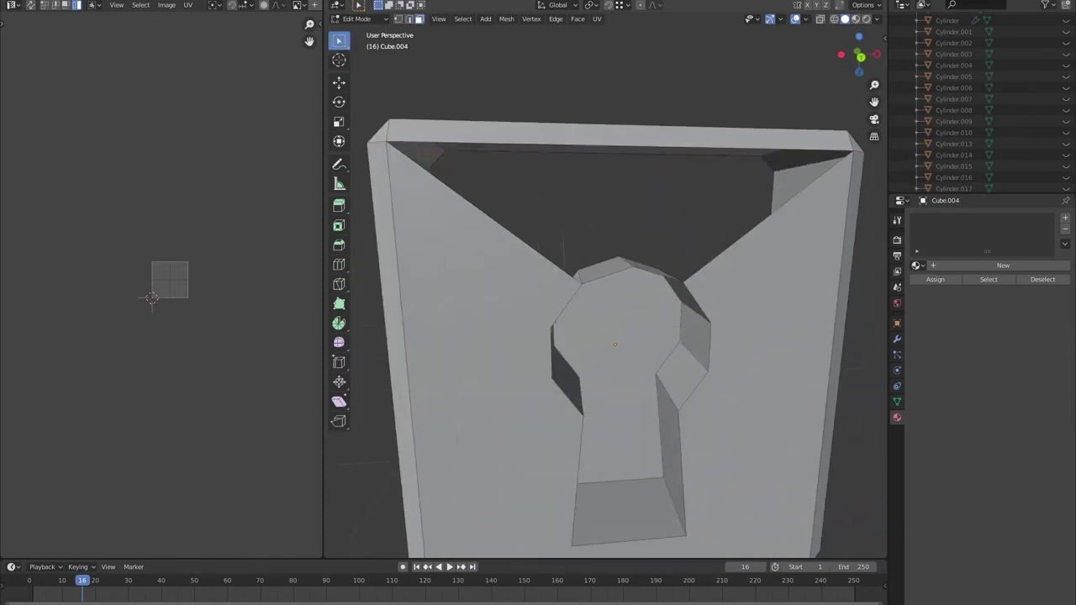
{"action": "scroll", "coordinate": [613, 210], "scroll_direction": "up", "scroll_amount": 3}
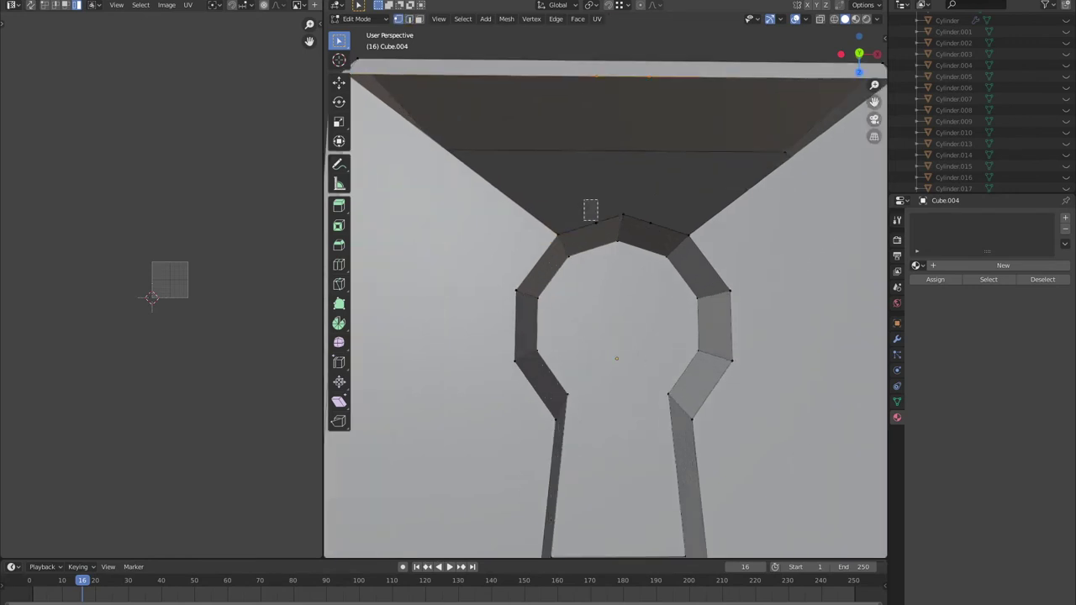
{"action": "key", "text": "x"}
{"action": "left_click", "coordinate": [600, 250]}
{"action": "middle_click_drag", "start_coordinate": [600, 249], "coordinate": [622, 277]}
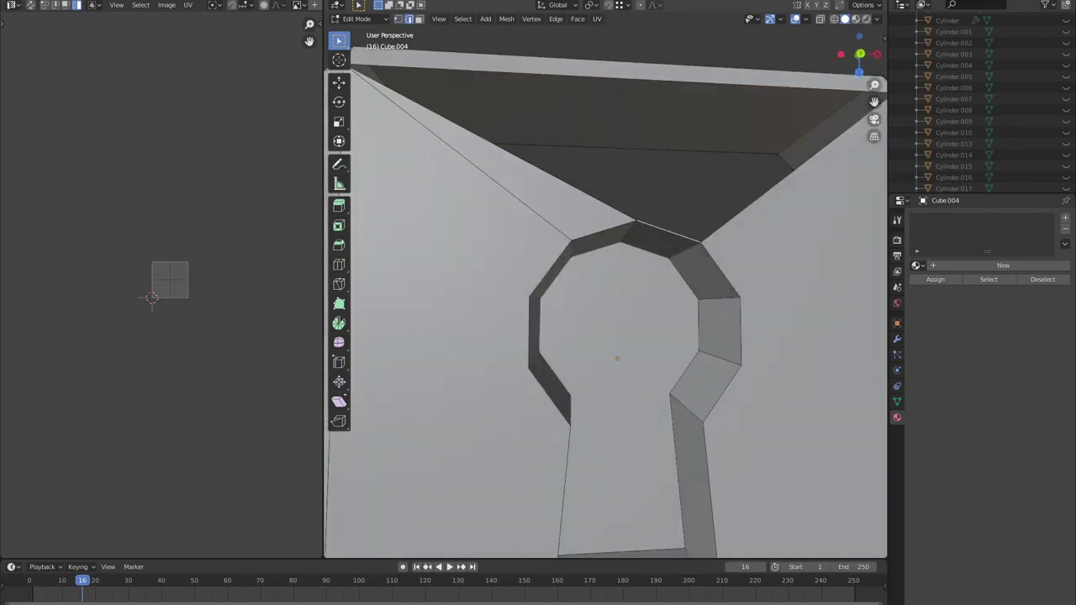
{"action": "scroll", "coordinate": [605, 337], "scroll_direction": "down", "scroll_amount": 5}
Knife-cut edges from the keyhole out to the plate's corners, then check the result.
{"action": "key", "text": "k"}
{"action": "left_click", "coordinate": [445, 394]}
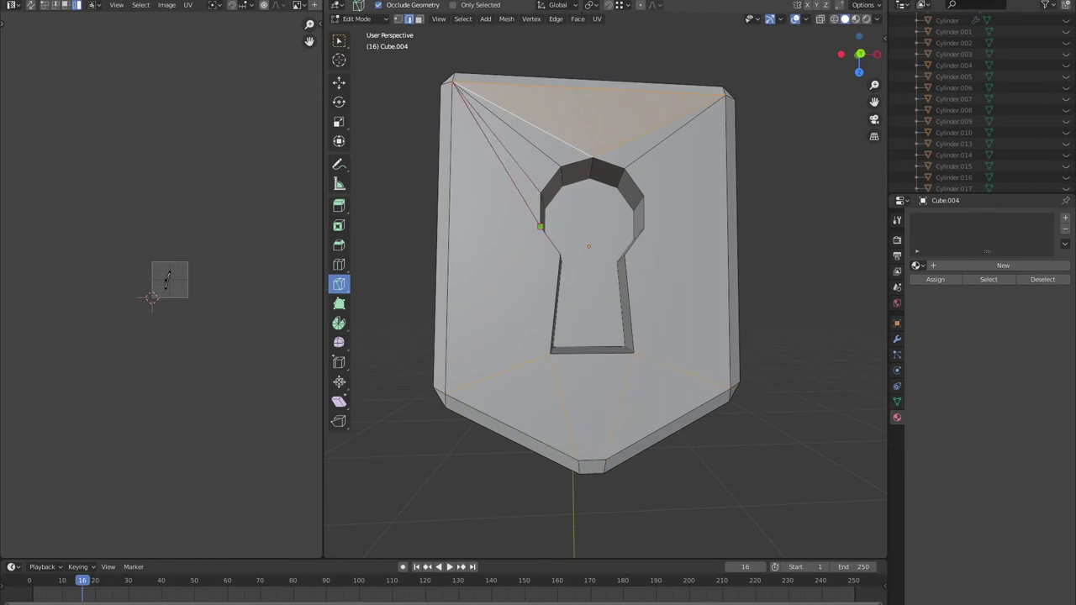
{"action": "key", "text": "Escape"}
{"action": "middle_click_drag", "start_coordinate": [557, 257], "coordinate": [538, 253]}
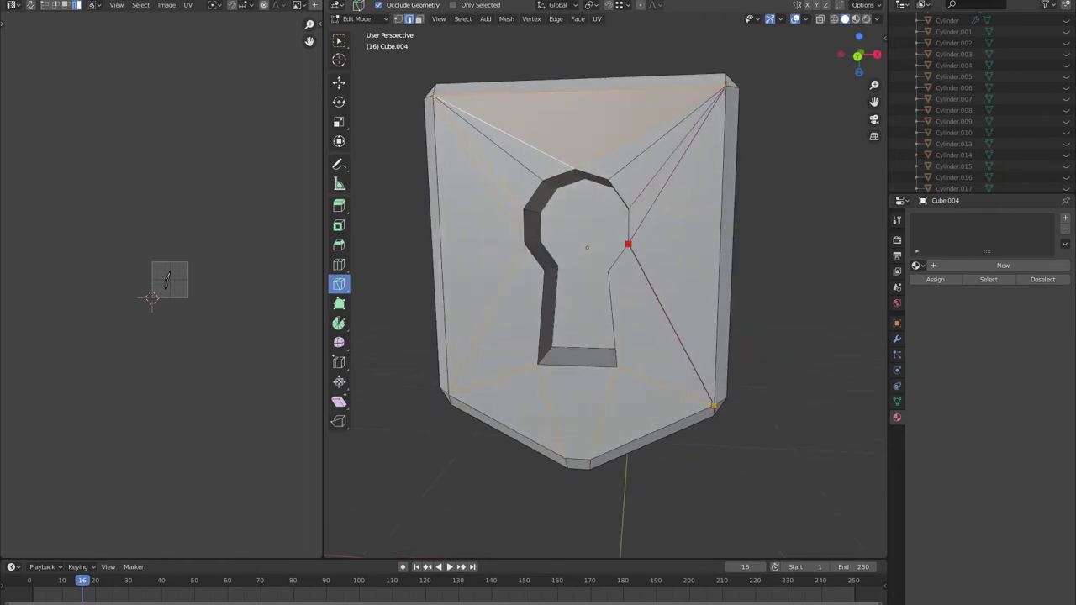
{"action": "middle_click_drag", "start_coordinate": [673, 193], "coordinate": [714, 155]}
{"action": "key", "text": "Tab"}
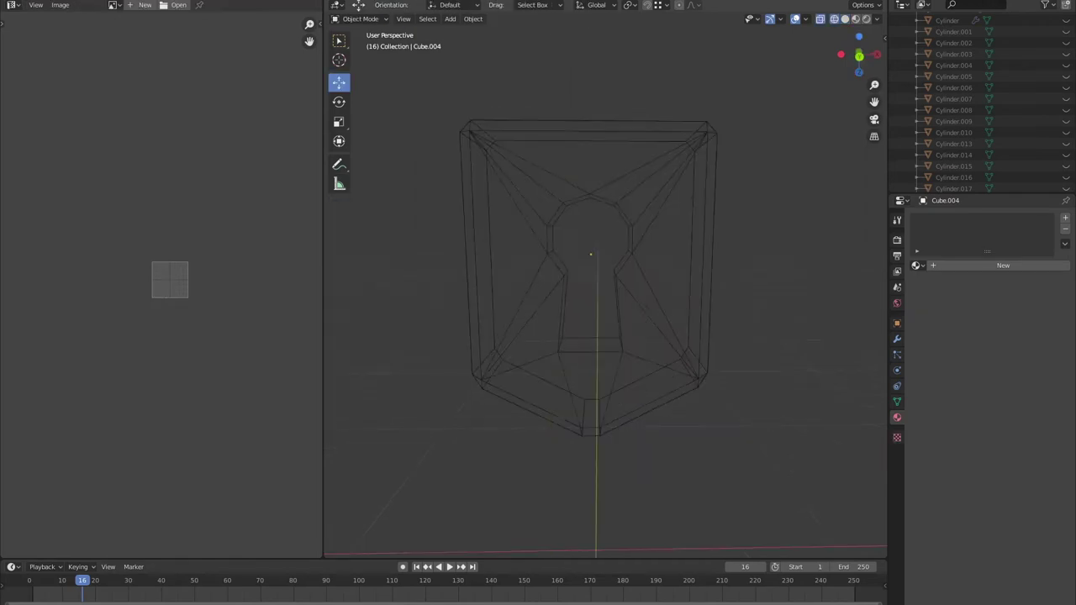
{"action": "key", "text": "Tab"}
{"action": "key", "text": "Escape"}
{"action": "mouse_move", "coordinate": [588, 252]}
{"action": "middle_mouse_down"}
{"action": "mouse_move", "coordinate": [572, 253]}
{"action": "mouse_move", "coordinate": [580, 236]}
{"action": "middle_mouse_up"}
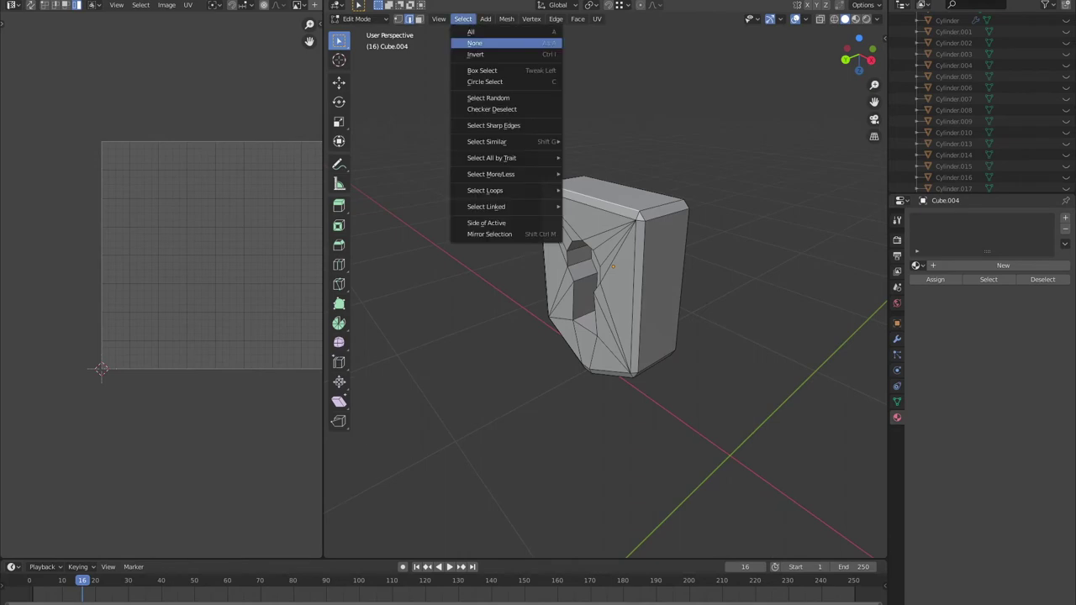
Select the whole keyhole lock plate and unwrap its UVs.
{"action": "middle_click_drag", "start_coordinate": [614, 269], "coordinate": [571, 269]}
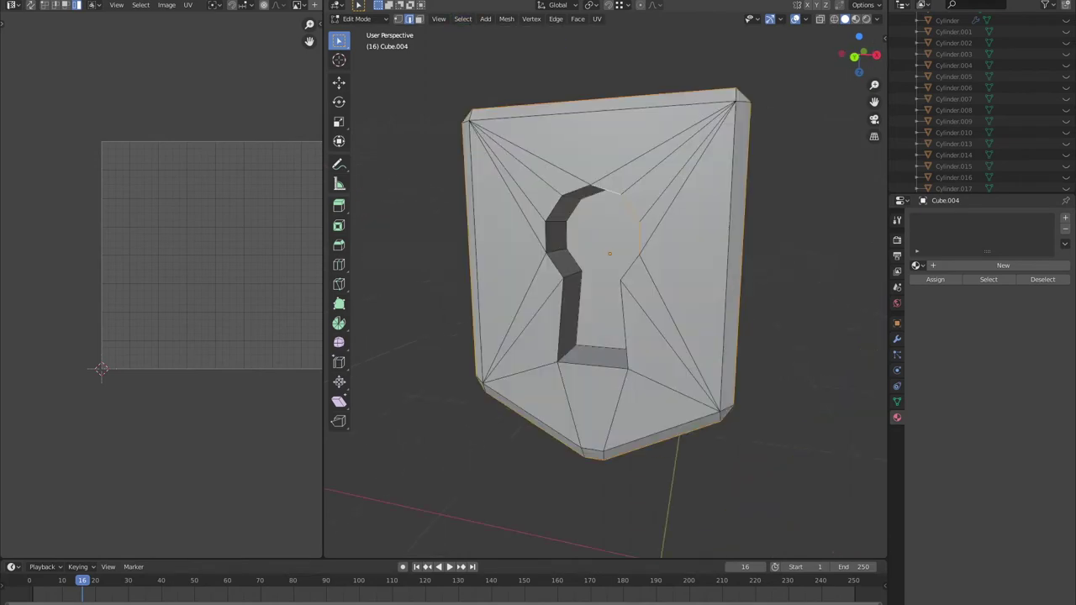
{"action": "scroll", "coordinate": [614, 269], "scroll_direction": "up", "scroll_amount": 3}
{"action": "scroll", "coordinate": [606, 286], "scroll_direction": "down", "scroll_amount": 3}
{"action": "middle_click_drag", "start_coordinate": [588, 285], "coordinate": [639, 286]}
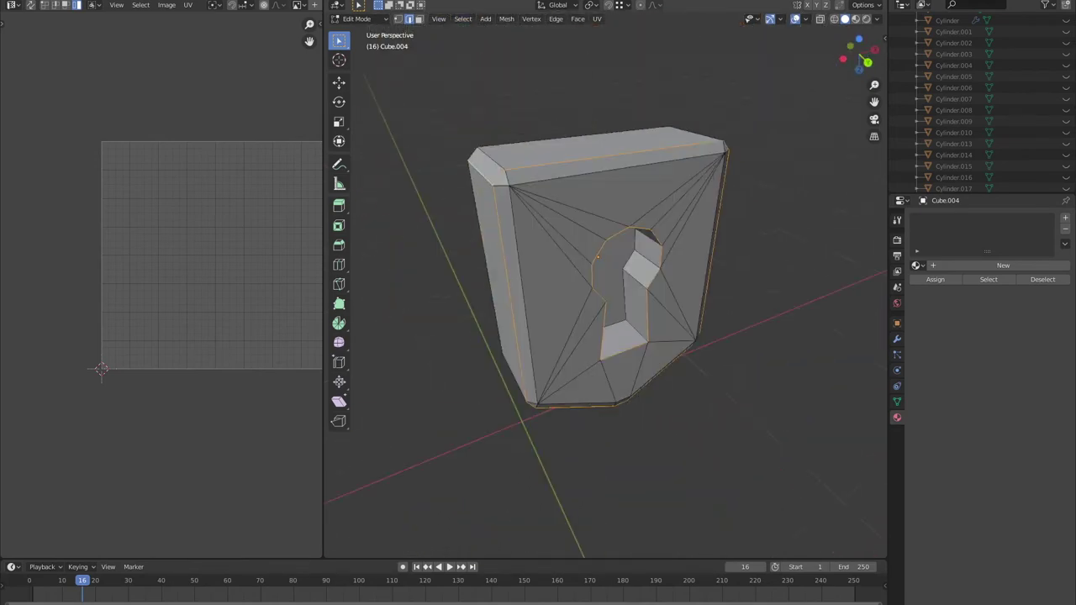
{"action": "scroll", "coordinate": [606, 286], "scroll_direction": "up", "scroll_amount": 4}
{"action": "scroll", "coordinate": [606, 286], "scroll_direction": "up", "scroll_amount": 3}
{"action": "key", "text": "a"}
{"action": "left_click", "coordinate": [597, 18]}
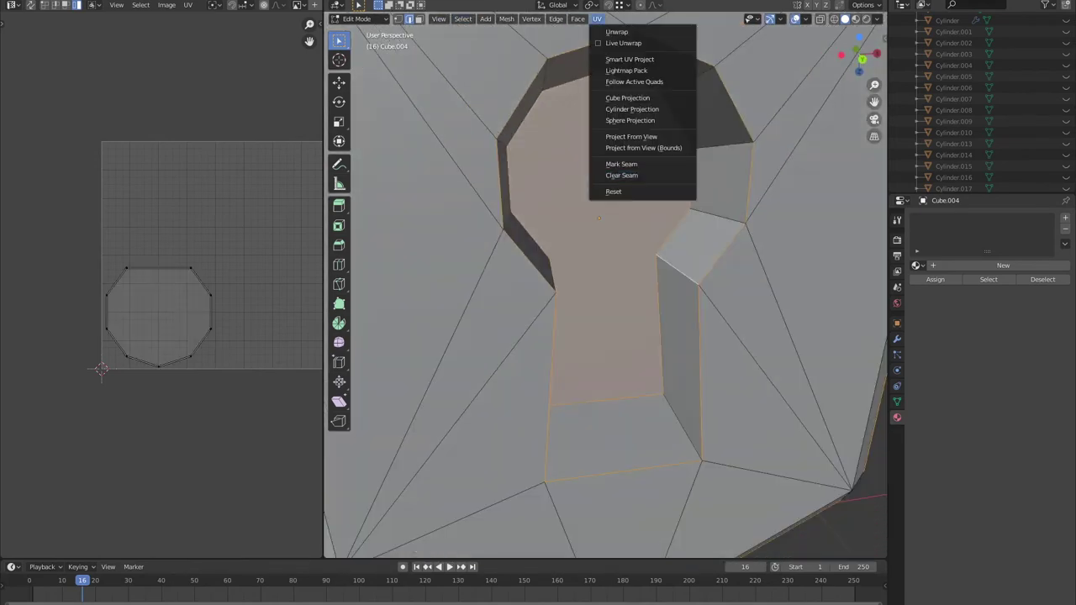
{"action": "left_click", "coordinate": [609, 32]}
{"action": "scroll", "coordinate": [606, 286], "scroll_direction": "down", "scroll_amount": 5}
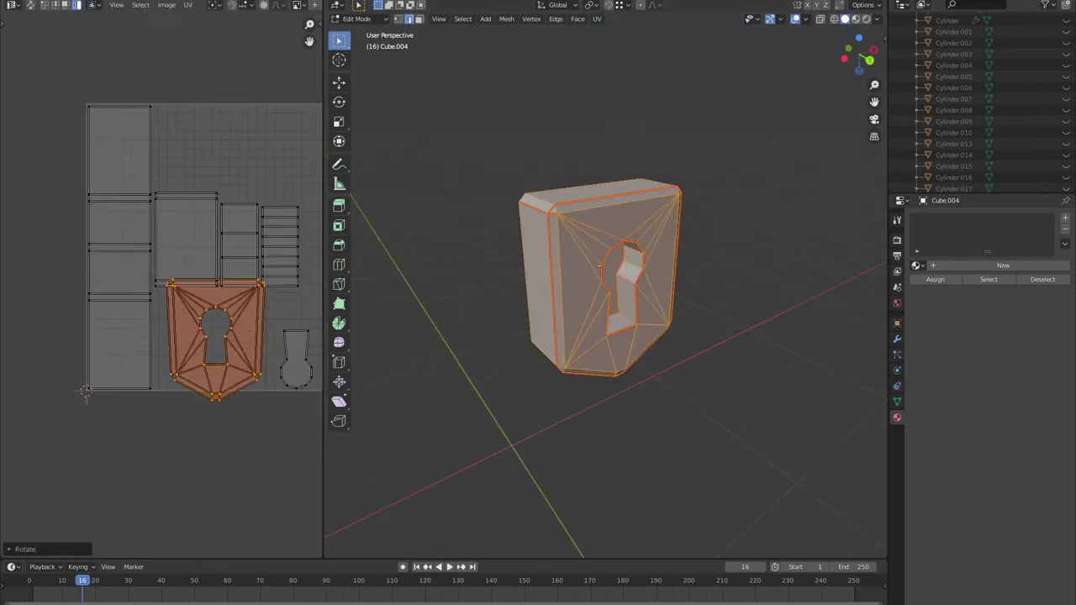
Move the keyhole's UV island up and to the left in the UV layout.
{"action": "left_click", "coordinate": [220, 332]}
{"action": "scroll", "coordinate": [220, 332], "scroll_direction": "up", "scroll_amount": 5}
{"action": "key", "text": "g"}
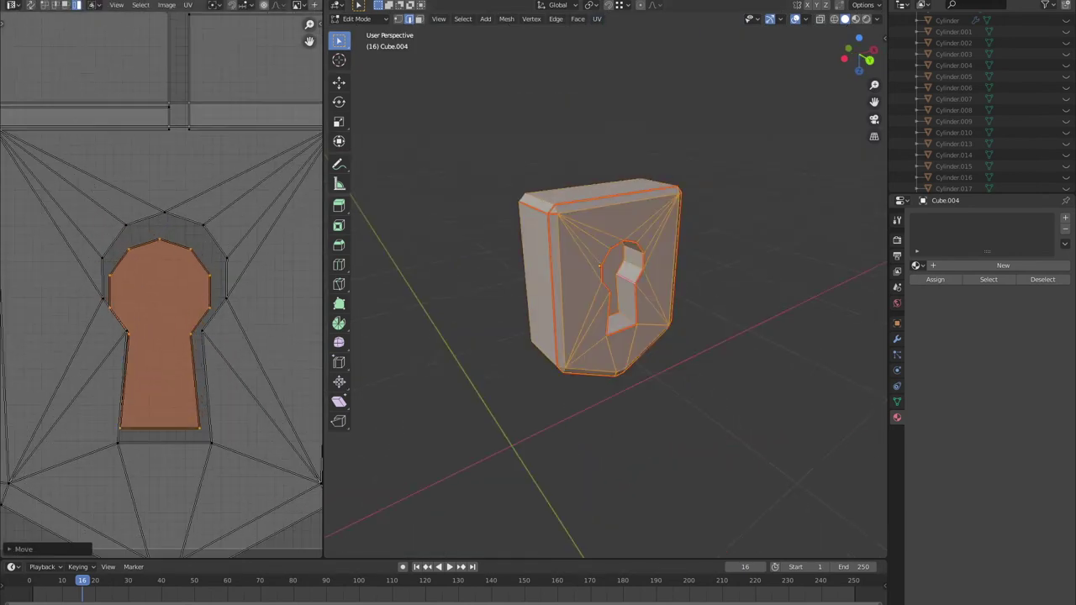
{"action": "scroll", "coordinate": [162, 286], "scroll_direction": "down", "scroll_amount": 3}
{"action": "scroll", "coordinate": [161, 286], "scroll_direction": "down", "scroll_amount": 1}
{"action": "scroll", "coordinate": [161, 286], "scroll_direction": "down", "scroll_amount": 2}
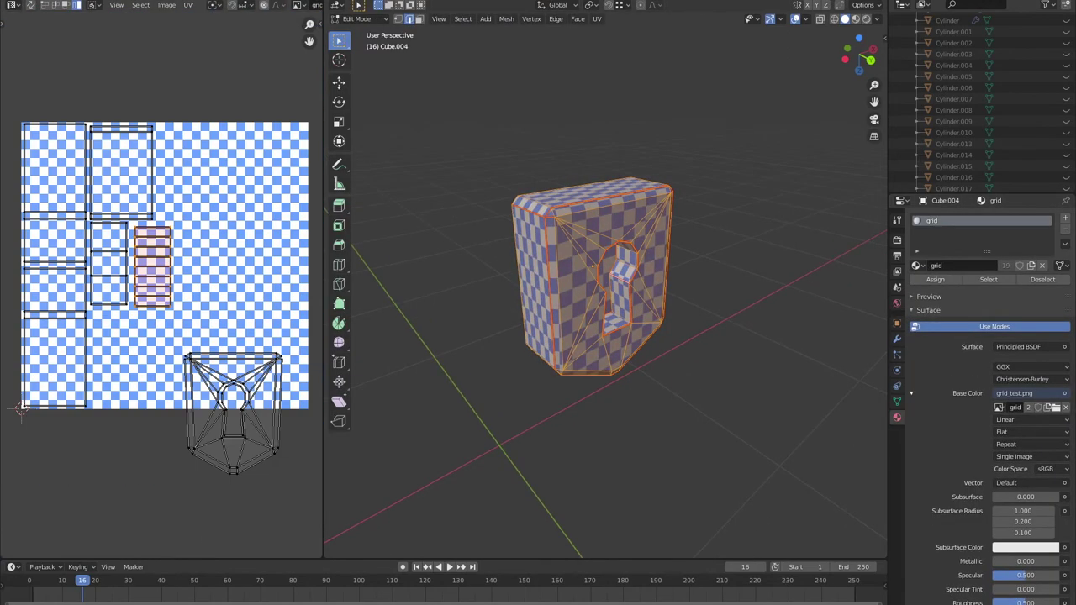
{"action": "left_click_drag", "start_coordinate": [234, 403], "coordinate": [140, 363]}
In see-through face mode, select all of the plate's faces and unwrap them again.
{"action": "middle_click_drag", "start_coordinate": [589, 277], "coordinate": [530, 261]}
{"action": "scroll", "coordinate": [597, 277], "scroll_direction": "up", "scroll_amount": 2}
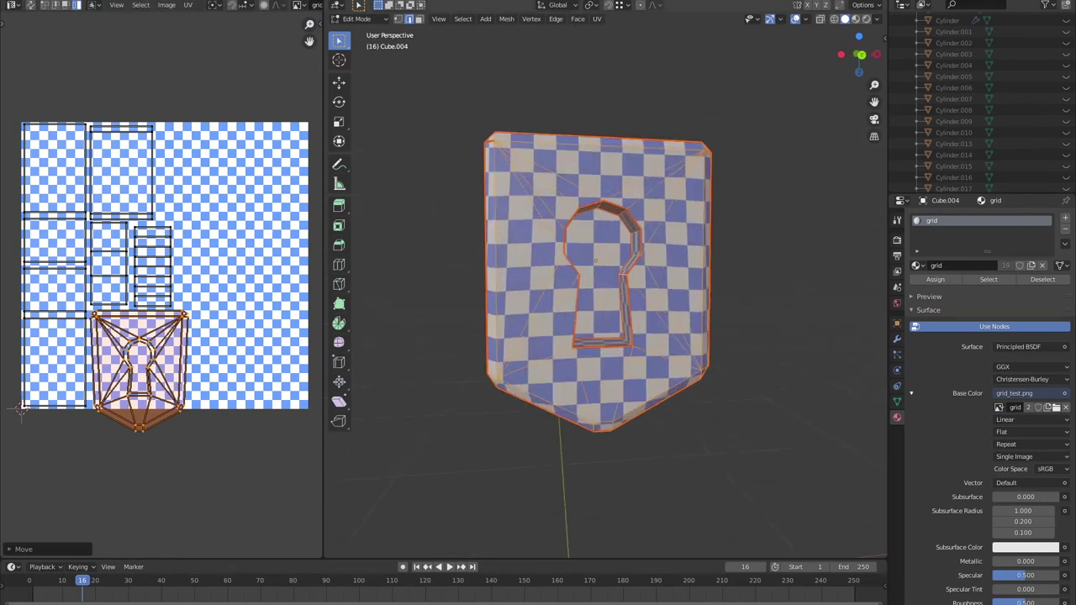
{"action": "mouse_move", "coordinate": [596, 261]}
{"action": "middle_mouse_down"}
{"action": "mouse_move", "coordinate": [538, 252]}
{"action": "mouse_move", "coordinate": [605, 253]}
{"action": "middle_mouse_up"}
{"action": "key", "text": "n"}
{"action": "key", "text": "alt+z"}
{"action": "key", "text": "3"}
{"action": "scroll", "coordinate": [597, 252], "scroll_direction": "up", "scroll_amount": 4}
{"action": "key", "text": "c"}
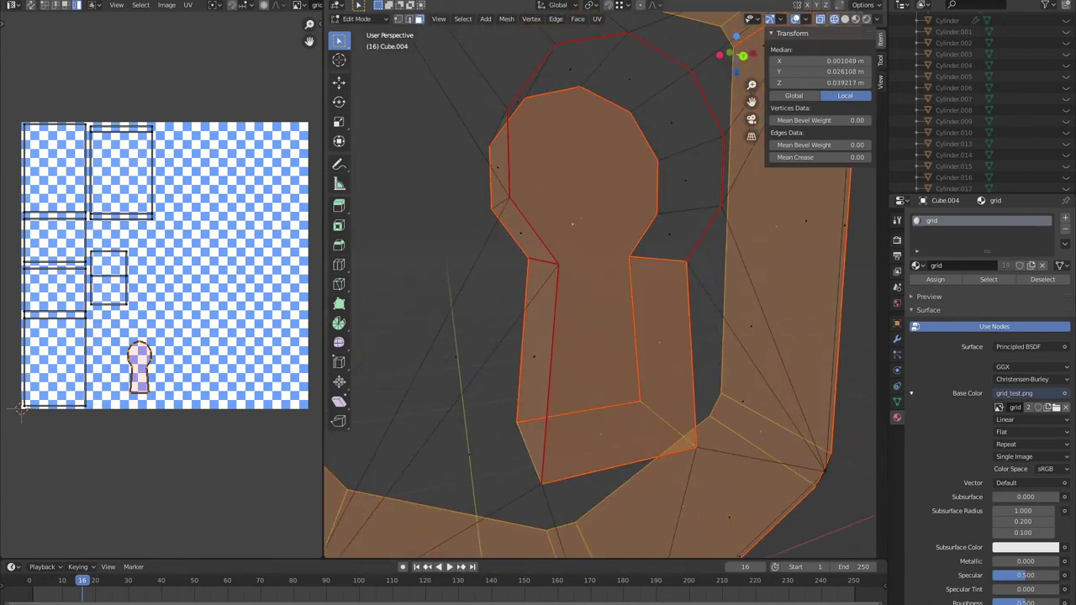
{"action": "left_click_drag", "start_coordinate": [637, 96], "coordinate": [550, 80]}
{"action": "key", "text": "a"}
{"action": "scroll", "coordinate": [597, 253], "scroll_direction": "down", "scroll_amount": 4}
{"action": "key", "text": "u"}
Snap to the front view and project the plate's UVs from that view.
{"action": "mouse_move", "coordinate": [597, 252]}
{"action": "middle_mouse_down"}
{"action": "mouse_move", "coordinate": [580, 256]}
{"action": "mouse_move", "coordinate": [596, 255]}
{"action": "middle_mouse_up"}
{"action": "key", "text": "alt+z"}
{"action": "key", "text": "KP_1"}
{"action": "left_click", "coordinate": [438, 18]}
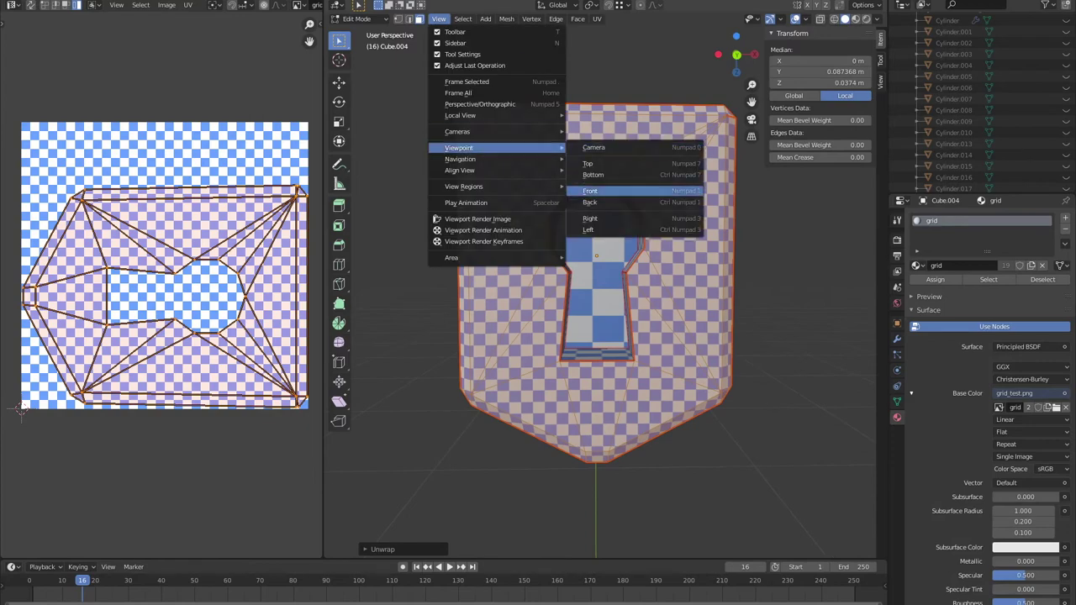
{"action": "left_click", "coordinate": [597, 18]}
{"action": "left_click", "coordinate": [631, 136]}
{"action": "middle_click_drag", "start_coordinate": [606, 252], "coordinate": [580, 260]}
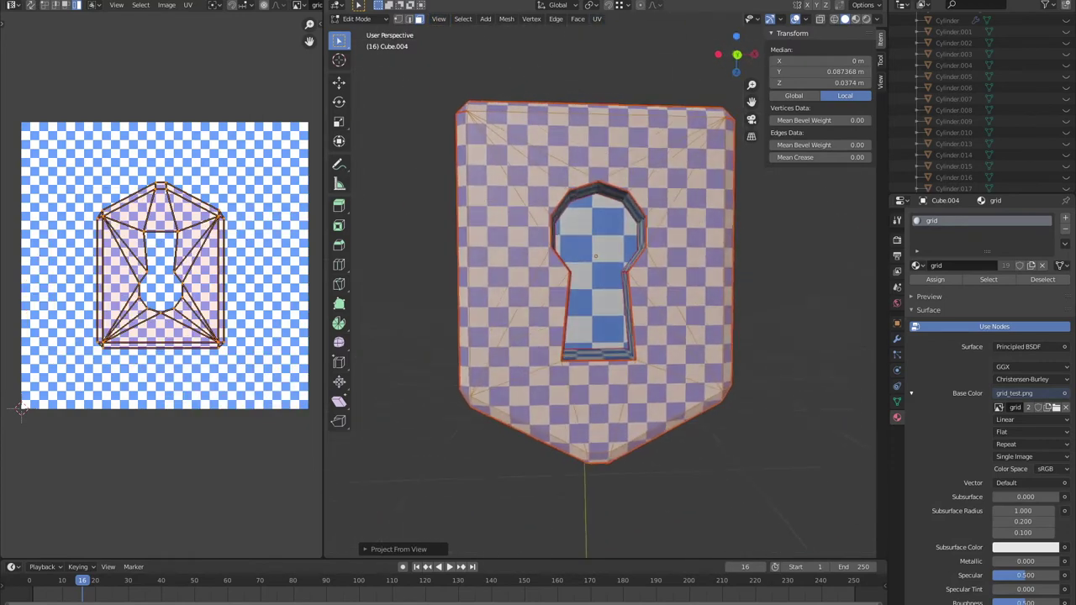
Rotate the plate's UV island 180 degrees and scale it down.
{"action": "key", "text": "r"}
{"action": "left_click", "coordinate": [256, 345]}
{"action": "key", "text": "s"}
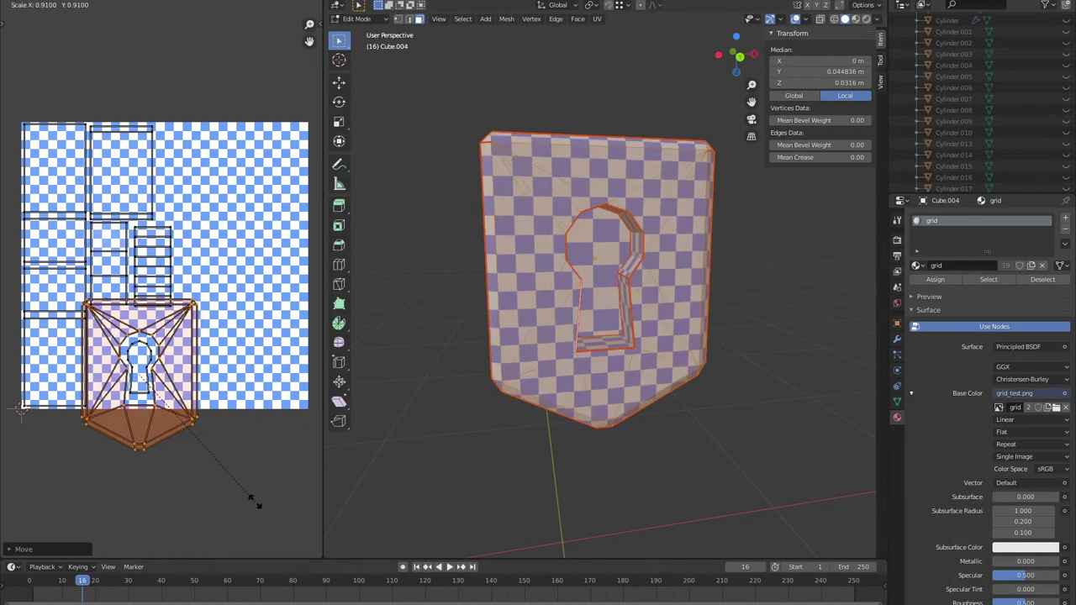
{"action": "left_click", "coordinate": [253, 500]}
{"action": "scroll", "coordinate": [169, 378], "scroll_direction": "up", "scroll_amount": 3}
{"action": "scroll", "coordinate": [160, 286], "scroll_direction": "down", "scroll_amount": 2}
{"action": "middle_click_drag", "start_coordinate": [588, 252], "coordinate": [605, 302]}
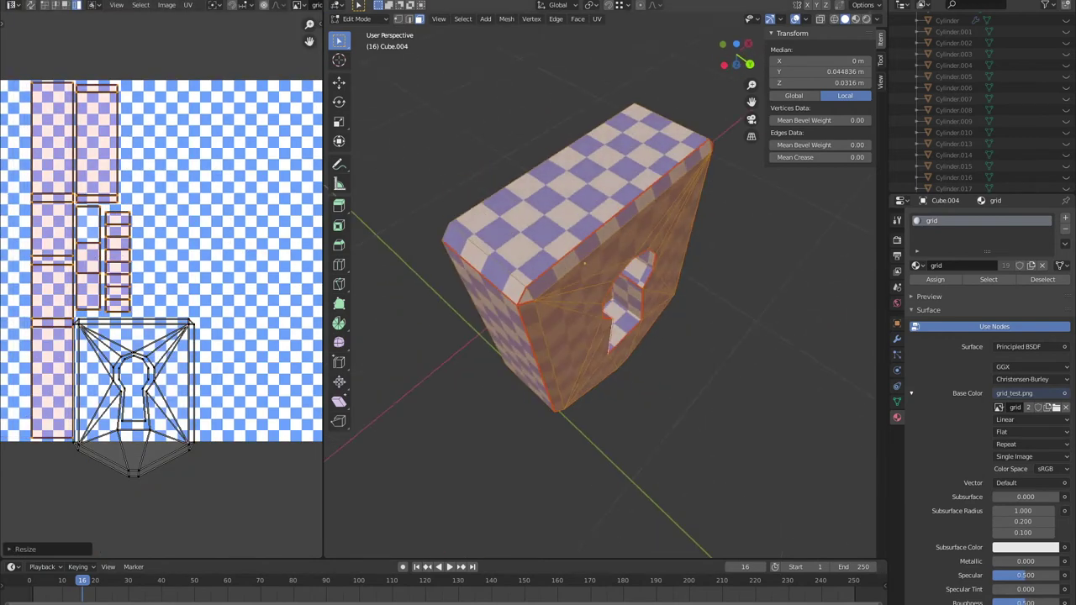
{"action": "scroll", "coordinate": [202, 283], "scroll_direction": "down", "scroll_amount": 2}
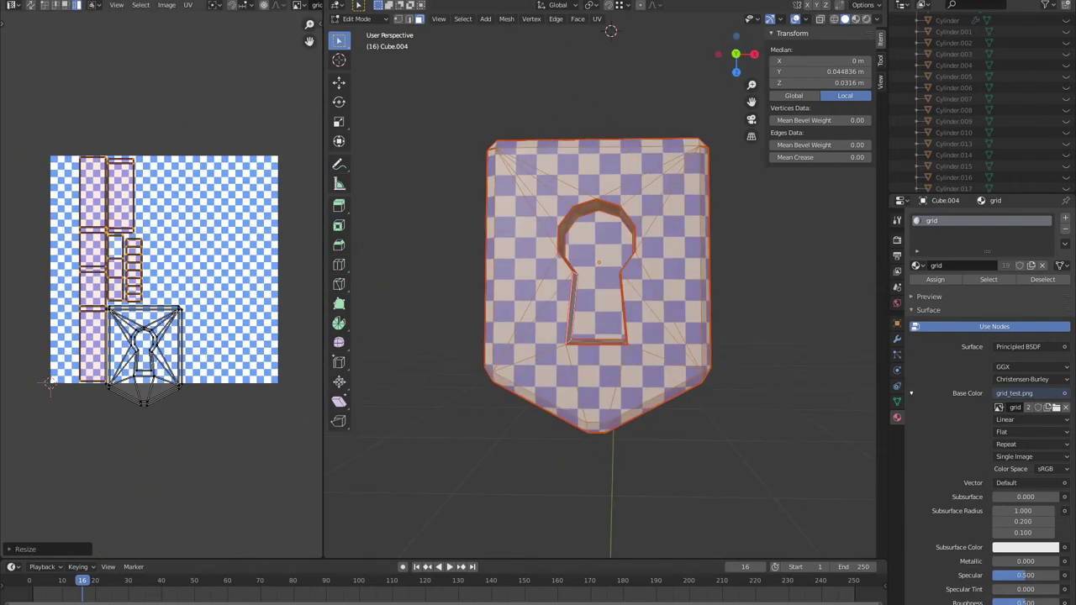
{"action": "key", "text": "Return"}
Shift the keyhole and strip islands straight up, then shrink and reposition the island.
{"action": "scroll", "coordinate": [161, 282], "scroll_direction": "up", "scroll_amount": 1}
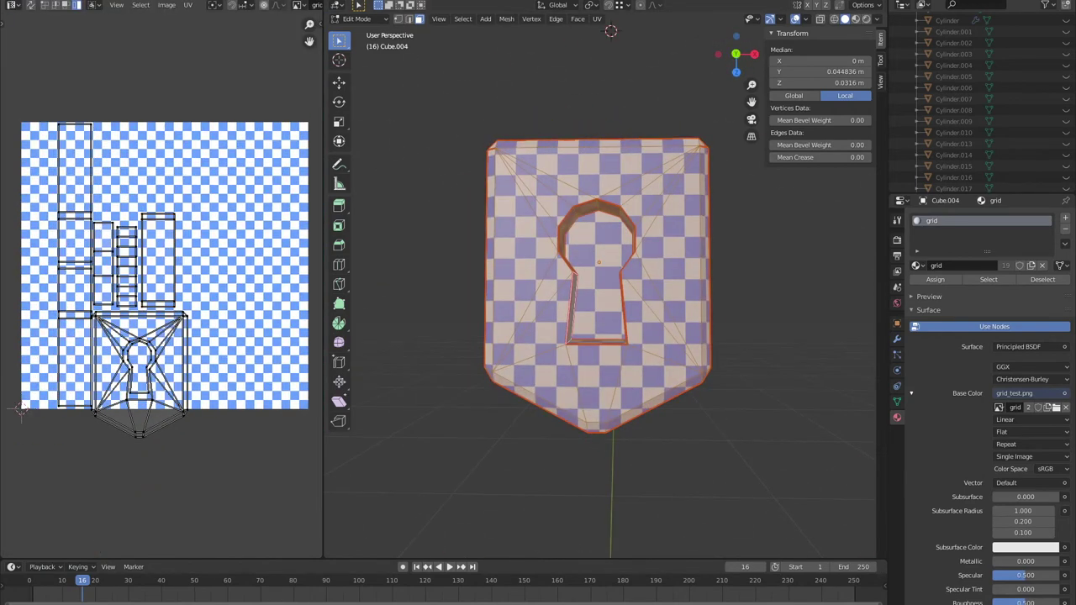
{"action": "key", "text": "g"}
{"action": "key", "text": "y"}
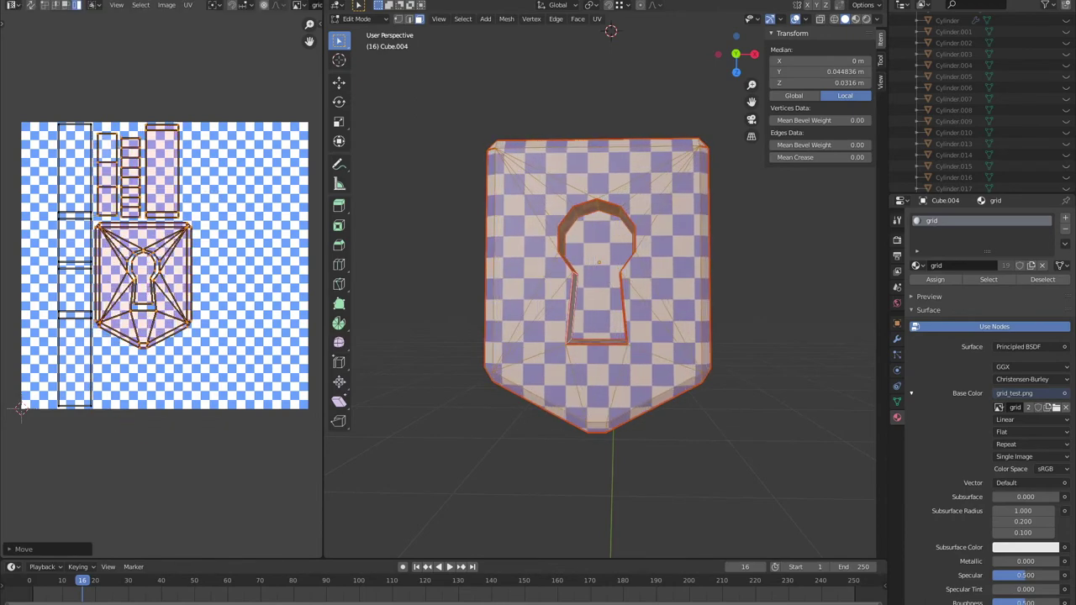
{"action": "middle_click_drag", "start_coordinate": [589, 278], "coordinate": [539, 277]}
{"action": "key", "text": "KP_Divide"}
{"action": "key", "text": "s"}
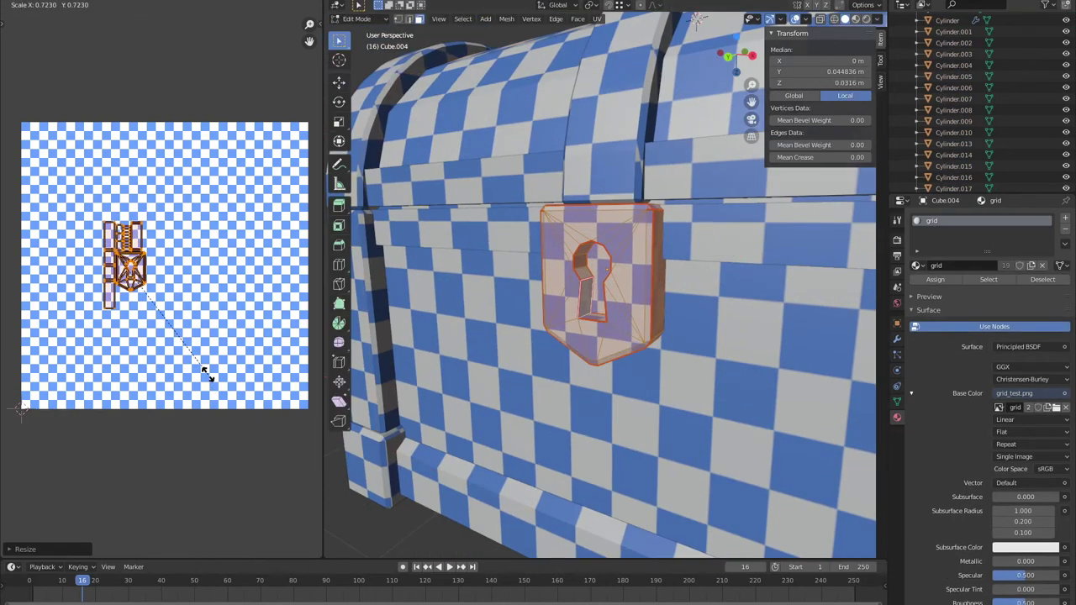
{"action": "left_click", "coordinate": [210, 374]}
{"action": "key", "text": "g"}
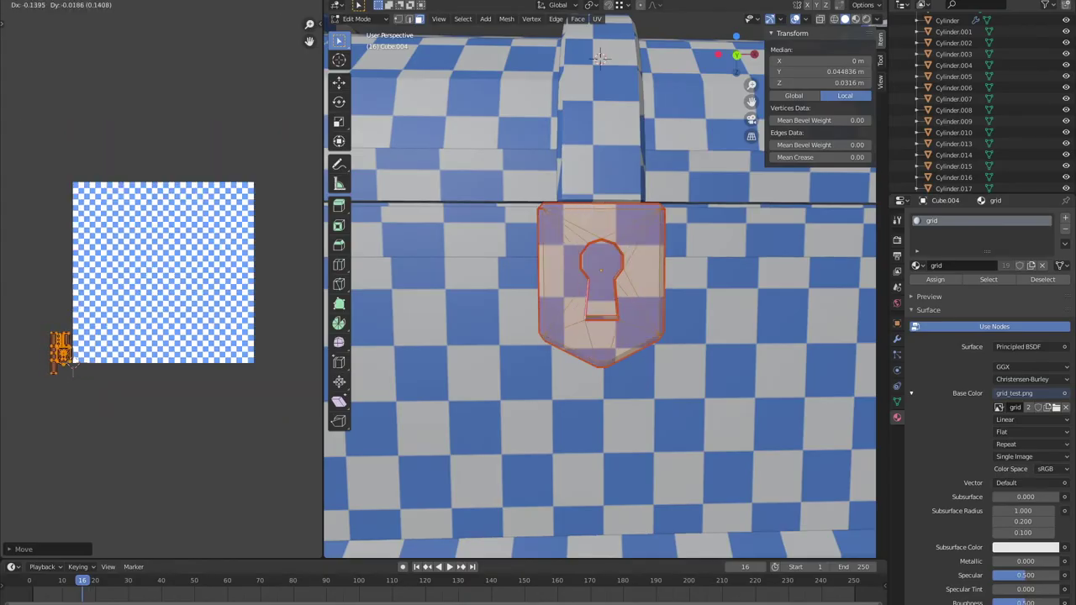
{"action": "key", "text": "Tab"}
{"action": "middle_click_drag", "start_coordinate": [538, 337], "coordinate": [606, 303]}
{"action": "scroll", "coordinate": [588, 337], "scroll_direction": "down", "scroll_amount": 3}
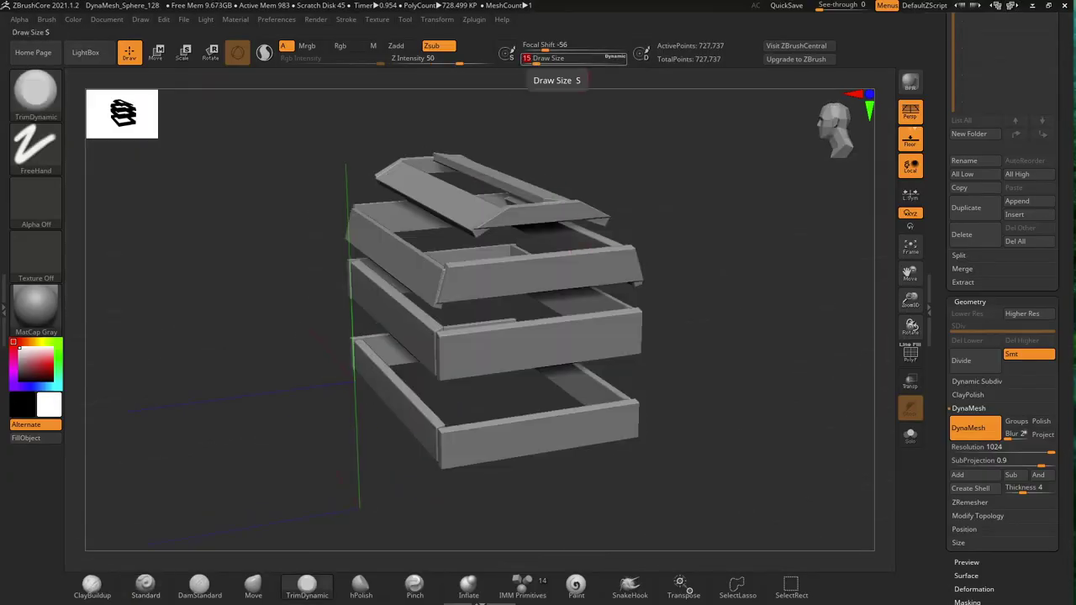
Zoom and orbit around the stacked chest planks from low side and diagonal angles.
{"action": "right_click_drag", "start_coordinate": [476, 437], "coordinate": [468, 267], "text": "ctrl"}
{"action": "right_click_drag", "start_coordinate": [849, 277], "coordinate": [807, 210]}
{"action": "mouse_move", "coordinate": [591, 303]}
{"action": "right_mouse_down"}
{"action": "mouse_move", "coordinate": [639, 252]}
{"action": "mouse_move", "coordinate": [639, 168]}
{"action": "right_mouse_up"}
{"action": "mouse_move", "coordinate": [437, 353]}
{"action": "right_mouse_down"}
{"action": "mouse_move", "coordinate": [497, 348]}
{"action": "mouse_move", "coordinate": [471, 294]}
{"action": "right_mouse_up"}
{"action": "mouse_move", "coordinate": [593, 379]}
{"action": "right_mouse_down"}
{"action": "mouse_move", "coordinate": [605, 361]}
{"action": "mouse_move", "coordinate": [600, 320]}
{"action": "right_mouse_up"}
{"action": "mouse_move", "coordinate": [319, 319]}
{"action": "right_mouse_down"}
{"action": "mouse_move", "coordinate": [577, 300]}
{"action": "mouse_move", "coordinate": [572, 253]}
{"action": "mouse_move", "coordinate": [571, 286]}
{"action": "right_mouse_up"}
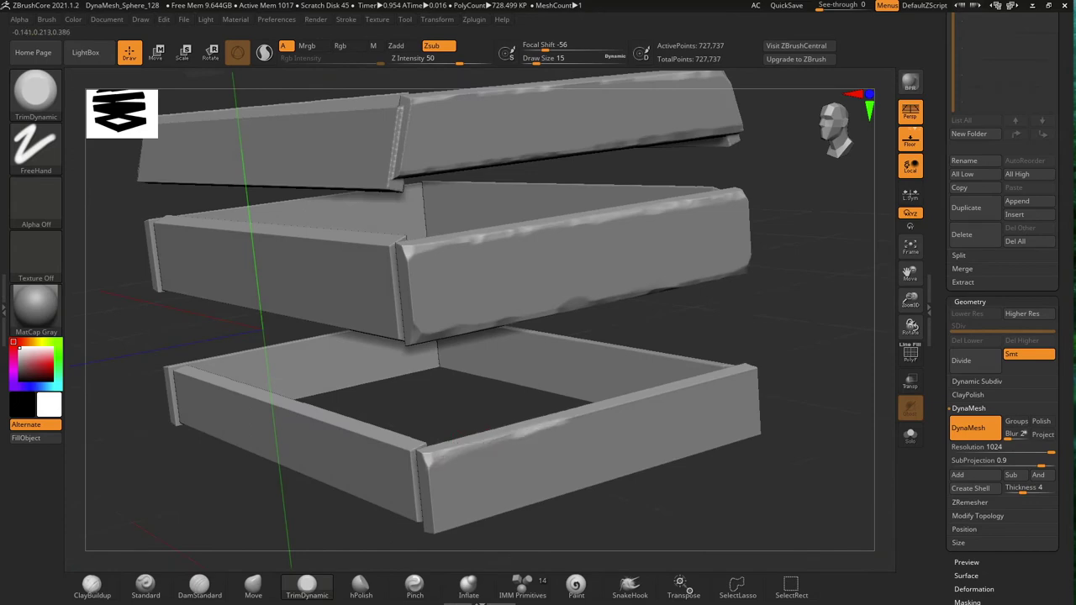
{"action": "mouse_move", "coordinate": [421, 454]}
{"action": "right_mouse_down"}
{"action": "mouse_move", "coordinate": [471, 473]}
{"action": "mouse_move", "coordinate": [404, 420]}
{"action": "mouse_move", "coordinate": [338, 242]}
{"action": "mouse_move", "coordinate": [379, 336]}
{"action": "mouse_move", "coordinate": [420, 378]}
{"action": "right_mouse_up"}
{"action": "mouse_move", "coordinate": [715, 331]}
{"action": "right_mouse_down"}
{"action": "mouse_move", "coordinate": [866, 370]}
{"action": "mouse_move", "coordinate": [857, 336]}
{"action": "right_mouse_up"}
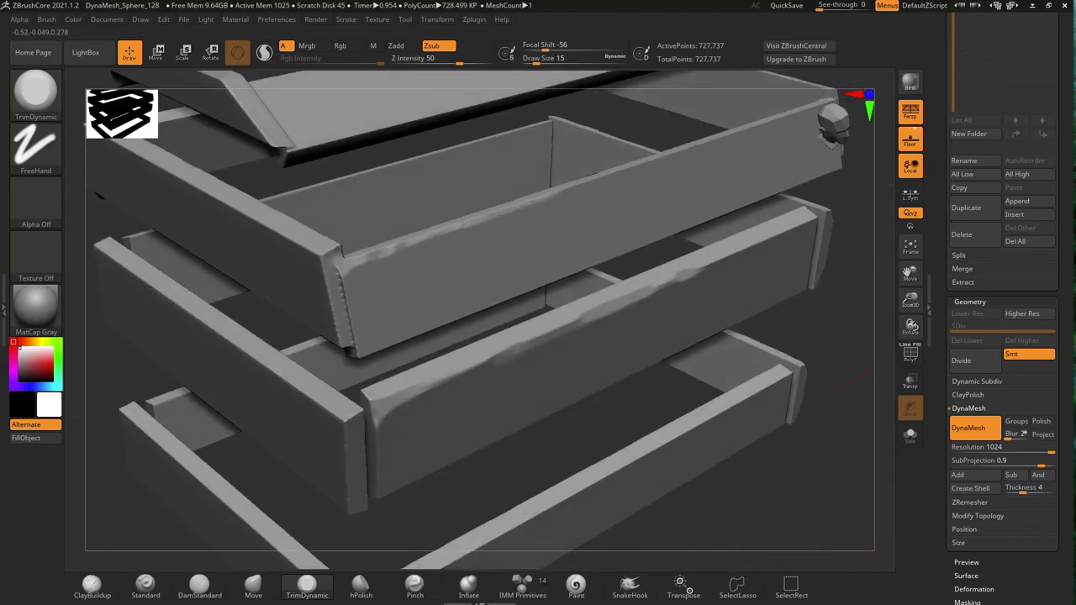
{"action": "mouse_move", "coordinate": [655, 232]}
{"action": "right_mouse_down"}
{"action": "mouse_move", "coordinate": [776, 311]}
{"action": "mouse_move", "coordinate": [641, 159]}
{"action": "mouse_move", "coordinate": [516, 354]}
{"action": "right_mouse_up"}
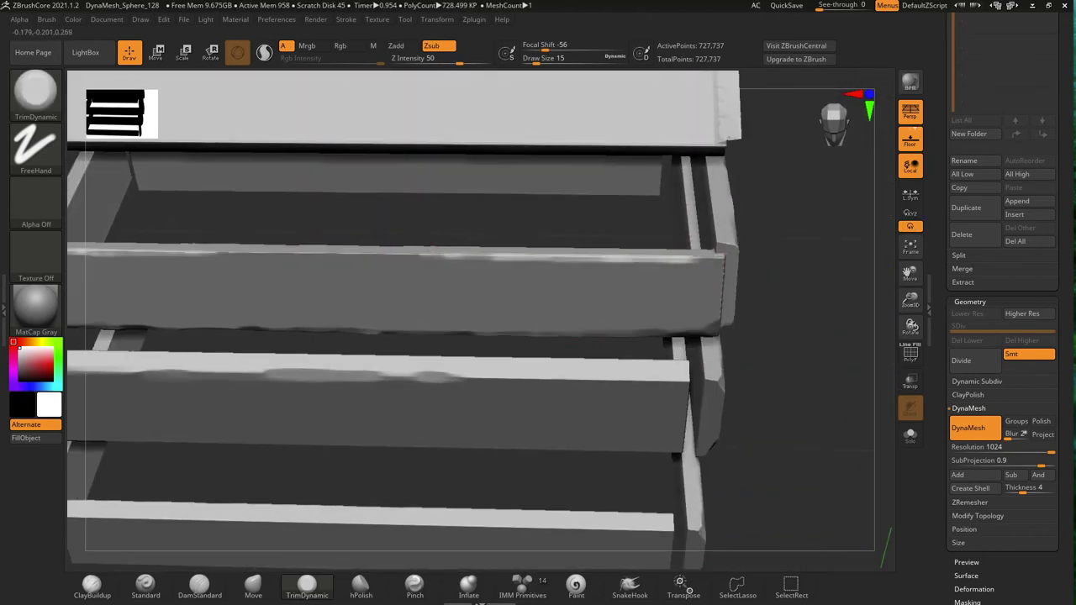
{"action": "left_click_drag", "start_coordinate": [910, 326], "coordinate": [916, 336]}
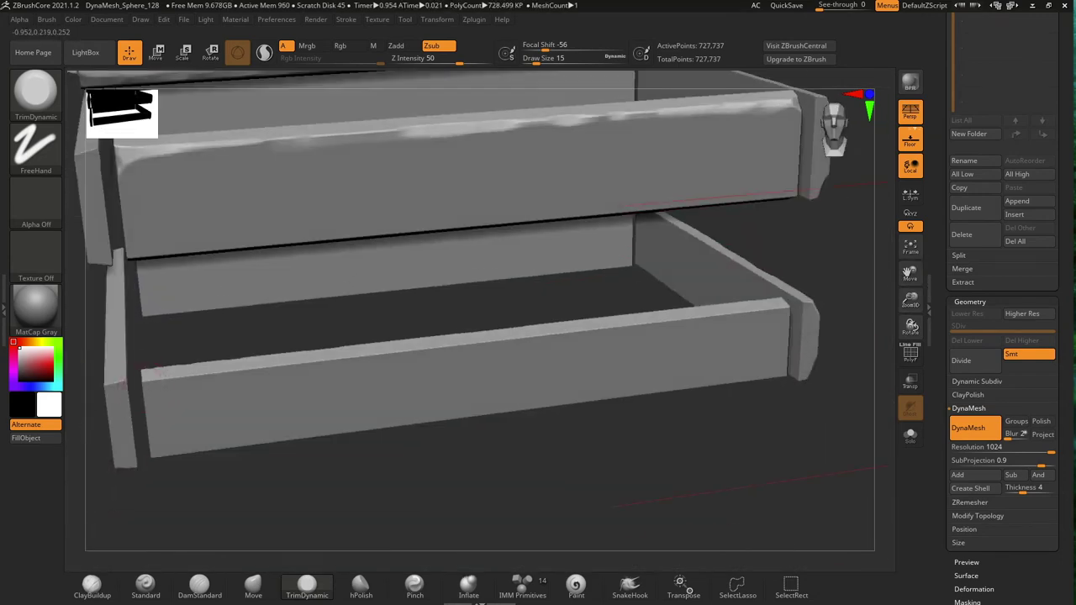
Set the brush size to 18 and view the chest parts from above, front-left and below.
{"action": "left_click_drag", "start_coordinate": [536, 63], "coordinate": [539, 63]}
{"action": "mouse_move", "coordinate": [605, 134]}
{"action": "left_mouse_down"}
{"action": "mouse_move", "coordinate": [700, 332]}
{"action": "mouse_move", "coordinate": [513, 458]}
{"action": "mouse_move", "coordinate": [573, 440]}
{"action": "left_mouse_up"}
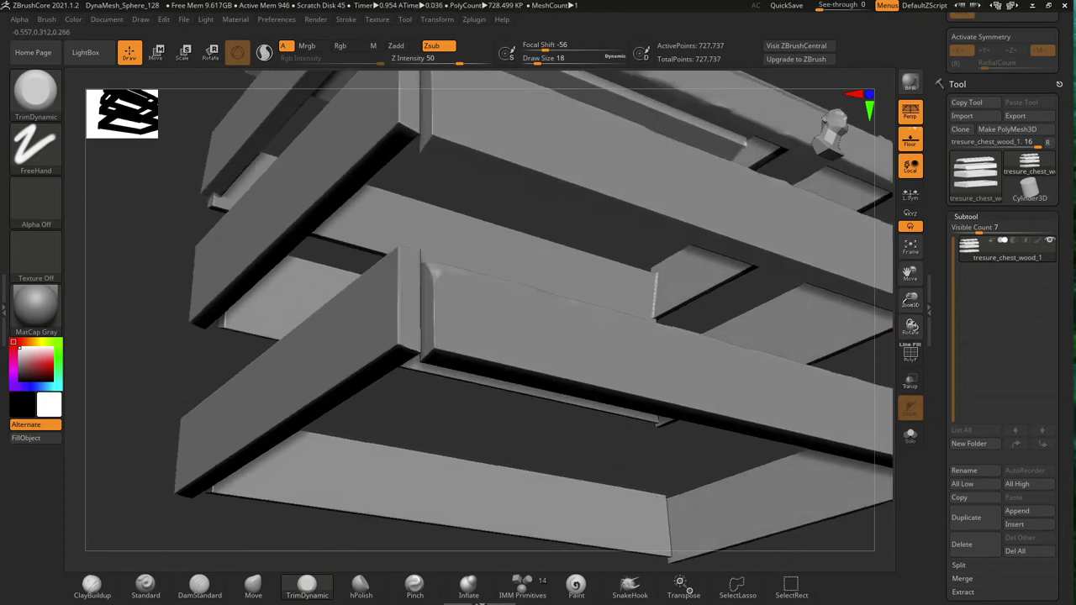
{"action": "left_click_drag", "start_coordinate": [774, 432], "coordinate": [303, 194]}
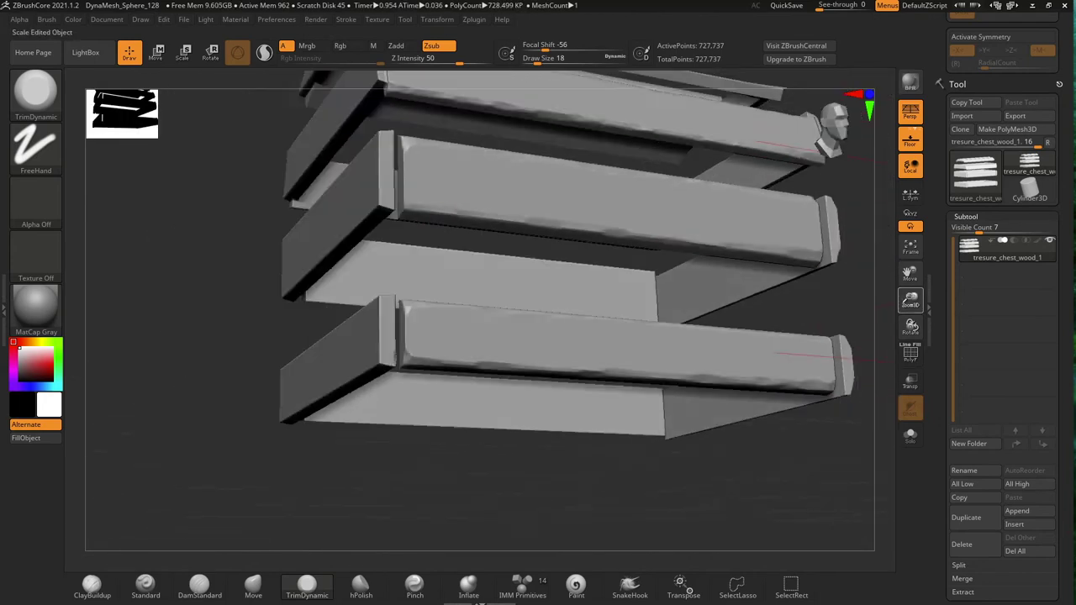
{"action": "mouse_move", "coordinate": [911, 326]}
{"action": "left_mouse_down"}
{"action": "mouse_move", "coordinate": [908, 273]}
{"action": "mouse_move", "coordinate": [385, 295]}
{"action": "left_mouse_up"}
{"action": "left_click_drag", "start_coordinate": [694, 187], "coordinate": [446, 293]}
{"action": "left_click_drag", "start_coordinate": [759, 227], "coordinate": [353, 256]}
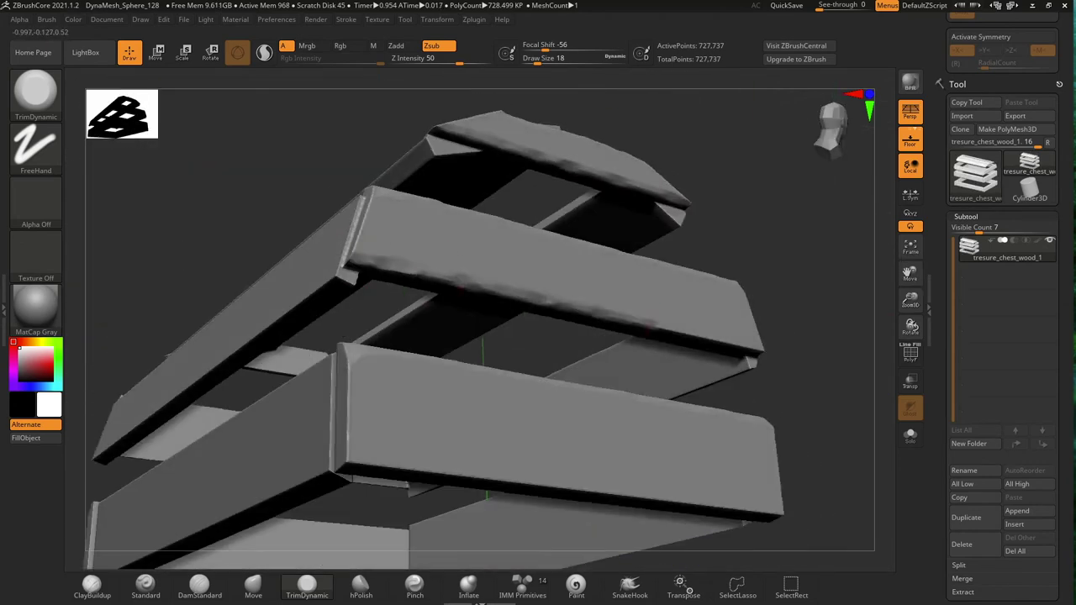
{"action": "left_click_drag", "start_coordinate": [483, 361], "coordinate": [561, 526]}
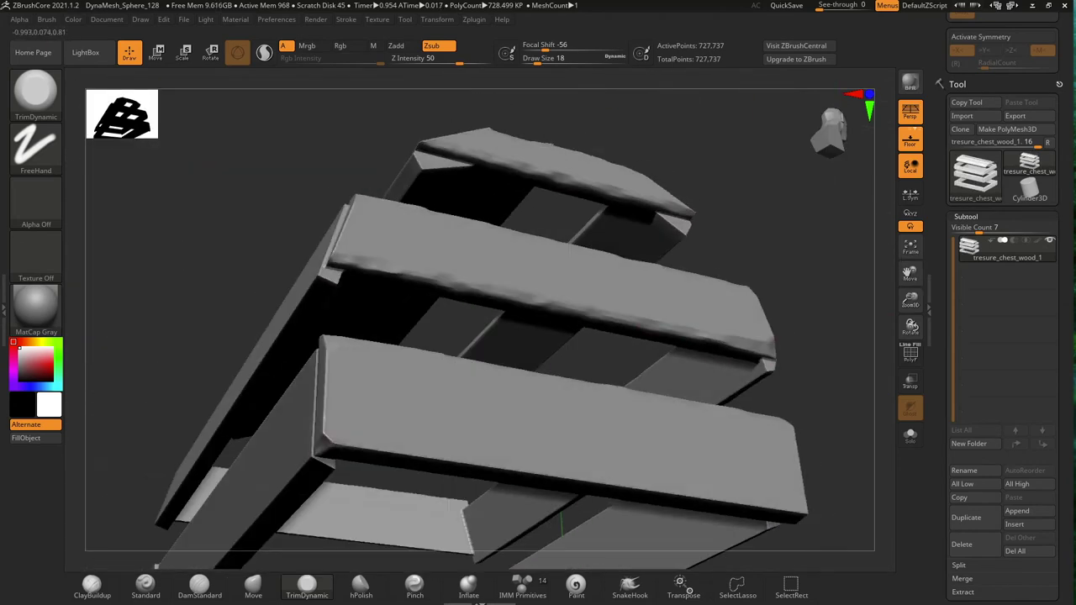
{"action": "left_click_drag", "start_coordinate": [825, 475], "coordinate": [770, 284]}
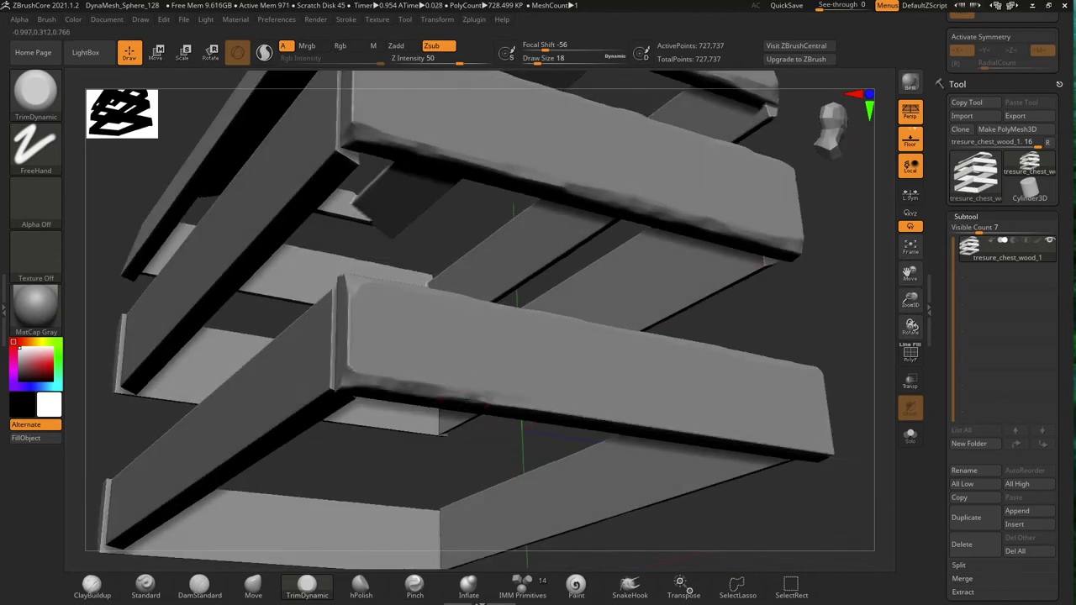
{"action": "key", "text": "f"}
Inspect the chest from front, high and low angles, looking into the lid and drawers.
{"action": "left_click_drag", "start_coordinate": [910, 327], "coordinate": [891, 337]}
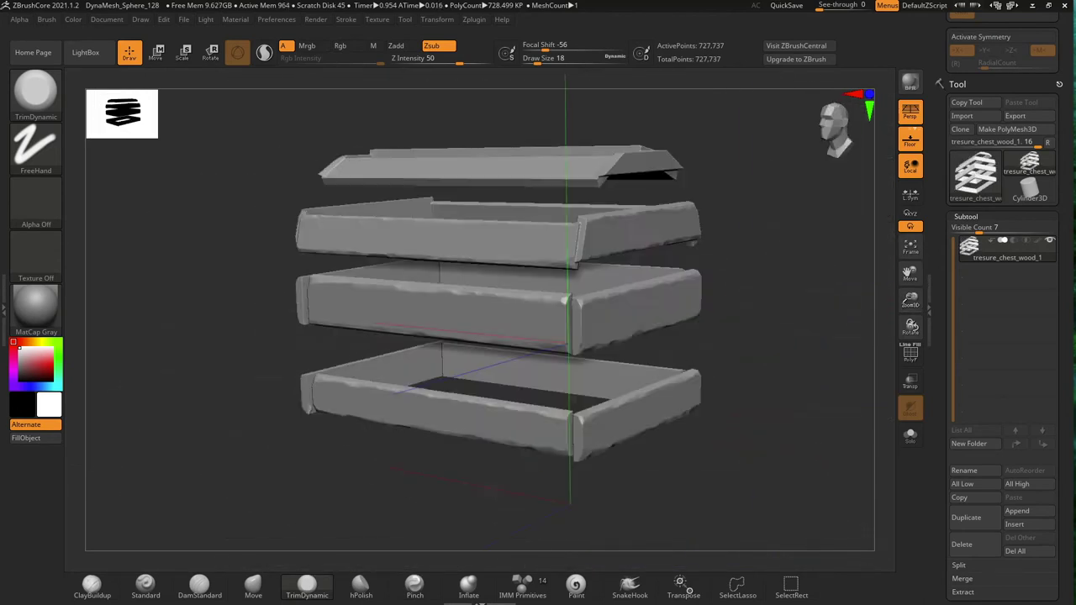
{"action": "mouse_move", "coordinate": [757, 504]}
{"action": "left_mouse_down"}
{"action": "mouse_move", "coordinate": [720, 199]}
{"action": "mouse_move", "coordinate": [744, 108]}
{"action": "mouse_move", "coordinate": [826, 131]}
{"action": "mouse_move", "coordinate": [577, 180]}
{"action": "mouse_move", "coordinate": [803, 345]}
{"action": "left_mouse_up"}
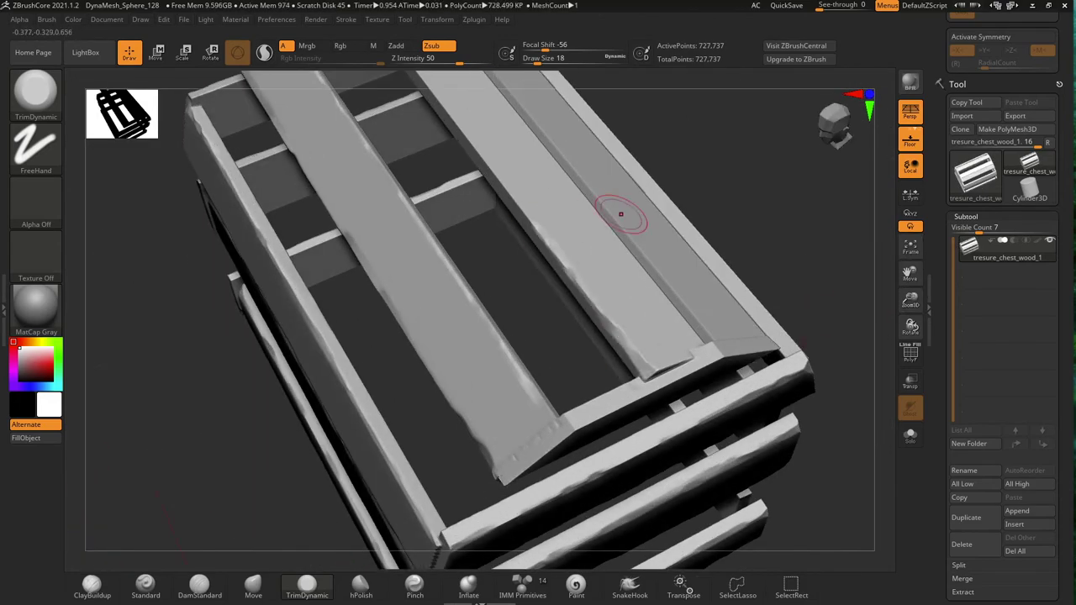
{"action": "left_click_drag", "start_coordinate": [620, 213], "coordinate": [439, 365]}
{"action": "mouse_move", "coordinate": [328, 271]}
{"action": "left_mouse_down"}
{"action": "mouse_move", "coordinate": [879, 256]}
{"action": "mouse_move", "coordinate": [432, 336]}
{"action": "left_mouse_up"}
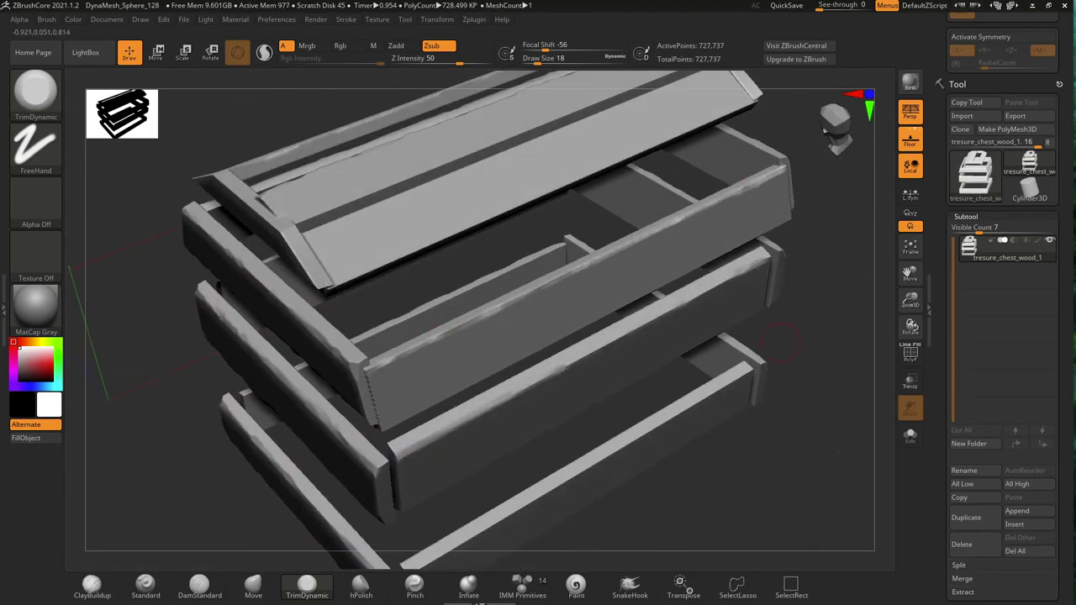
{"action": "left_click_drag", "start_coordinate": [780, 340], "coordinate": [782, 252]}
{"action": "left_click_drag", "start_coordinate": [807, 428], "coordinate": [418, 487]}
{"action": "mouse_move", "coordinate": [765, 538]}
{"action": "left_mouse_down"}
{"action": "mouse_move", "coordinate": [480, 420]}
{"action": "mouse_move", "coordinate": [879, 306]}
{"action": "mouse_move", "coordinate": [429, 382]}
{"action": "left_mouse_up"}
{"action": "left_click_drag", "start_coordinate": [744, 449], "coordinate": [365, 289]}
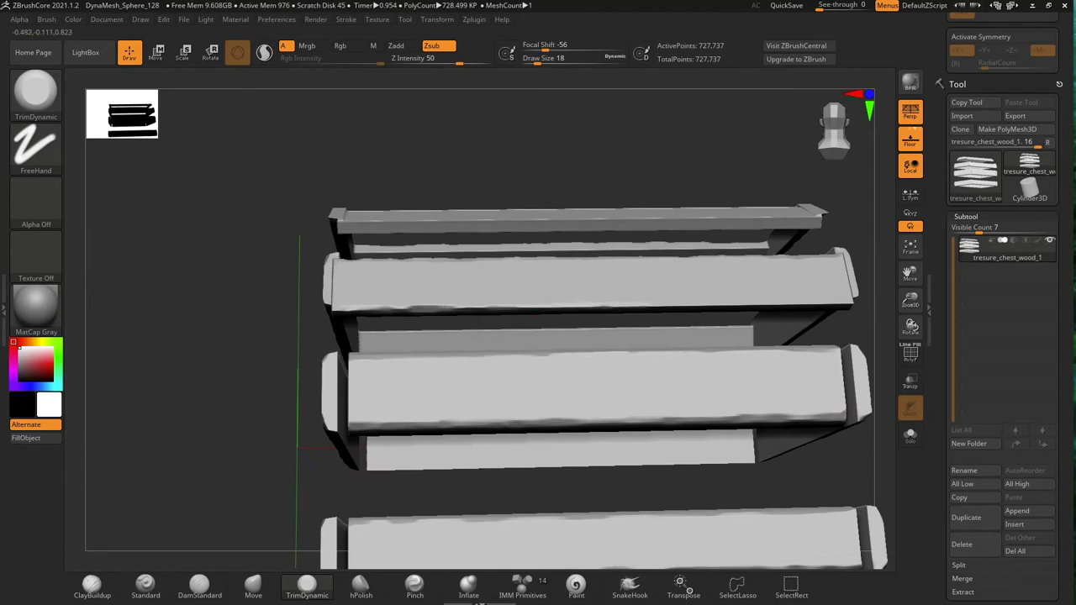
{"action": "left_click", "coordinate": [910, 246]}
{"action": "left_click_drag", "start_coordinate": [471, 505], "coordinate": [279, 196]}
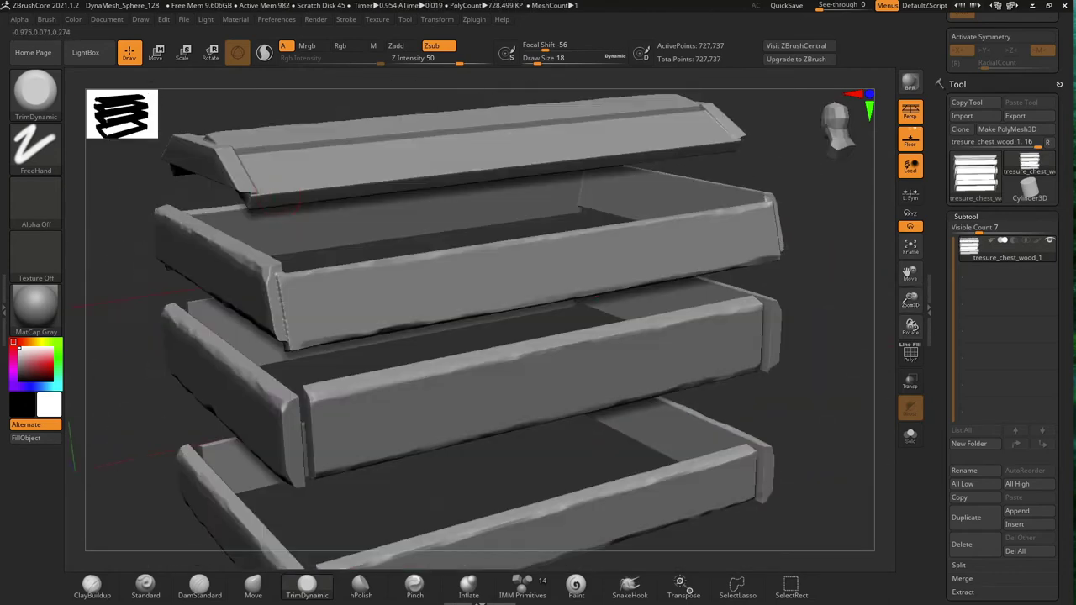
{"action": "left_click_drag", "start_coordinate": [672, 160], "coordinate": [658, 193]}
{"action": "mouse_move", "coordinate": [445, 249]}
{"action": "left_mouse_down"}
{"action": "mouse_move", "coordinate": [679, 223]}
{"action": "mouse_move", "coordinate": [786, 315]}
{"action": "left_mouse_up"}
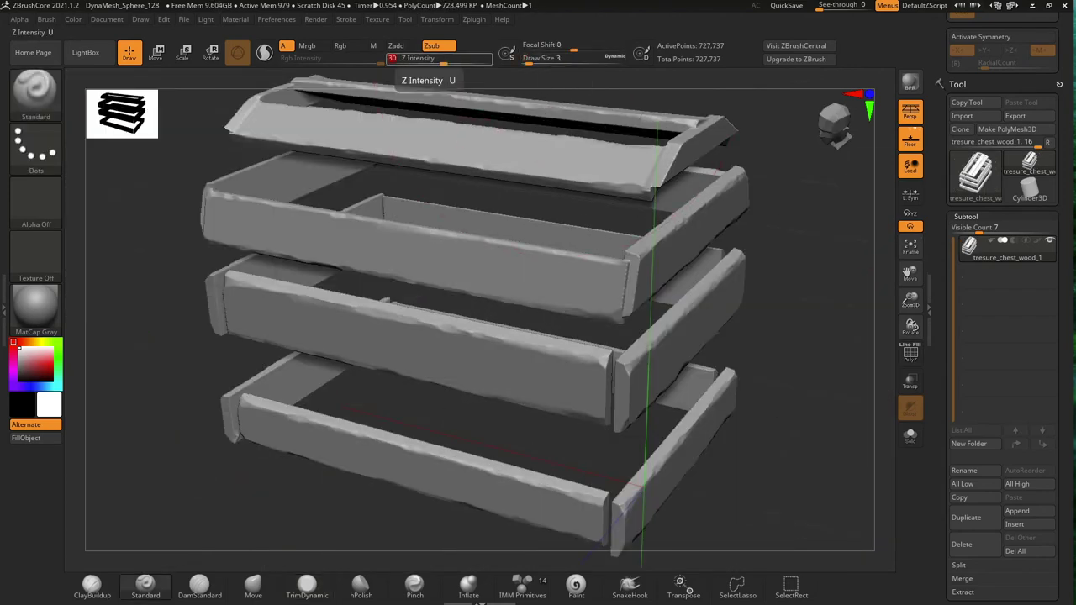
Set the sculpting Z Intensity to 30.
{"action": "left_click_drag", "start_coordinate": [824, 353], "coordinate": [344, 317]}
{"action": "mouse_move", "coordinate": [471, 277]}
{"action": "left_mouse_down"}
{"action": "mouse_move", "coordinate": [518, 288]}
{"action": "mouse_move", "coordinate": [546, 279]}
{"action": "mouse_move", "coordinate": [471, 302]}
{"action": "left_mouse_up"}
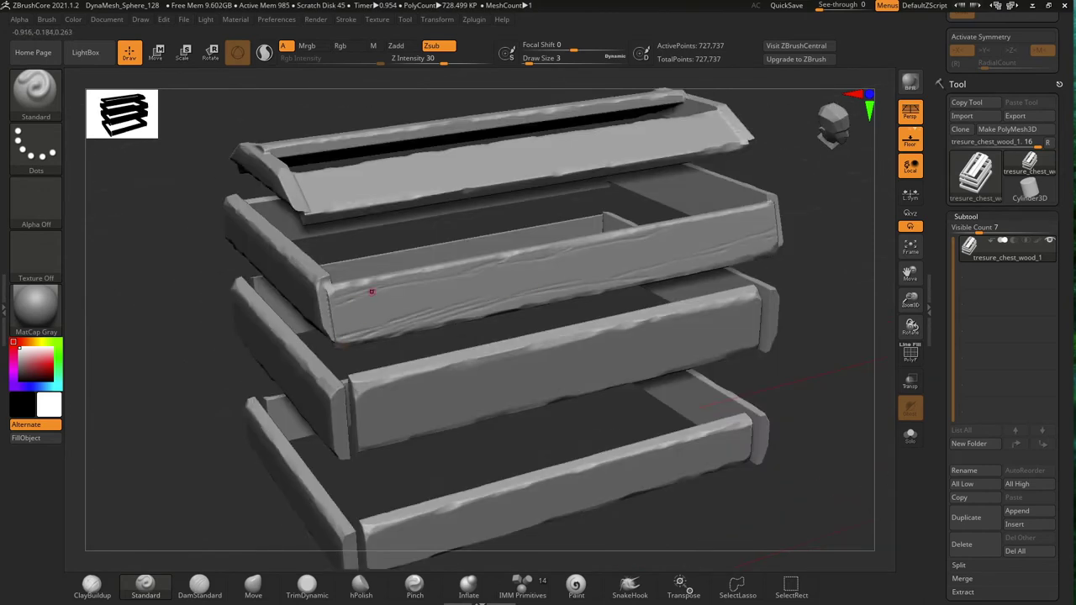
{"action": "left_click_drag", "start_coordinate": [768, 221], "coordinate": [417, 331]}
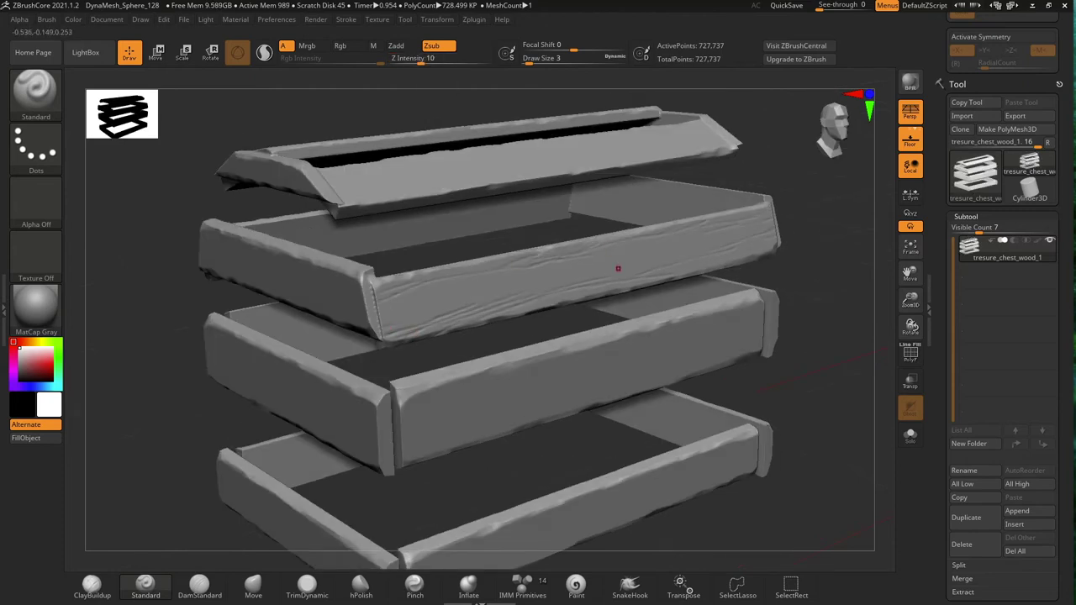
{"action": "left_click", "coordinate": [424, 59]}
{"action": "left_click_drag", "start_coordinate": [516, 258], "coordinate": [588, 353]}
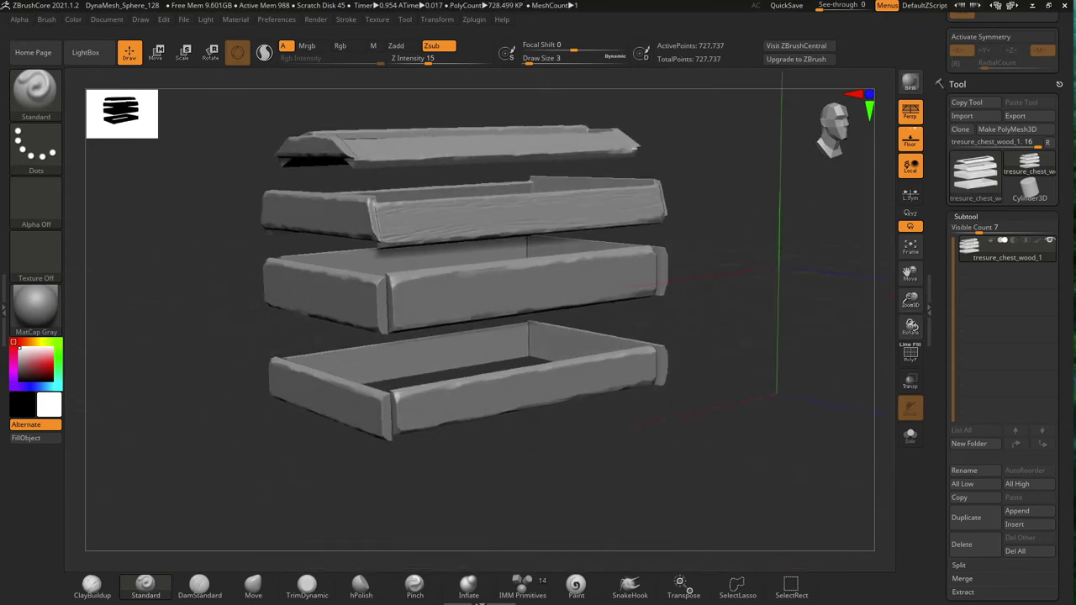
{"action": "type", "text": "30"}
{"action": "key", "text": "Return"}
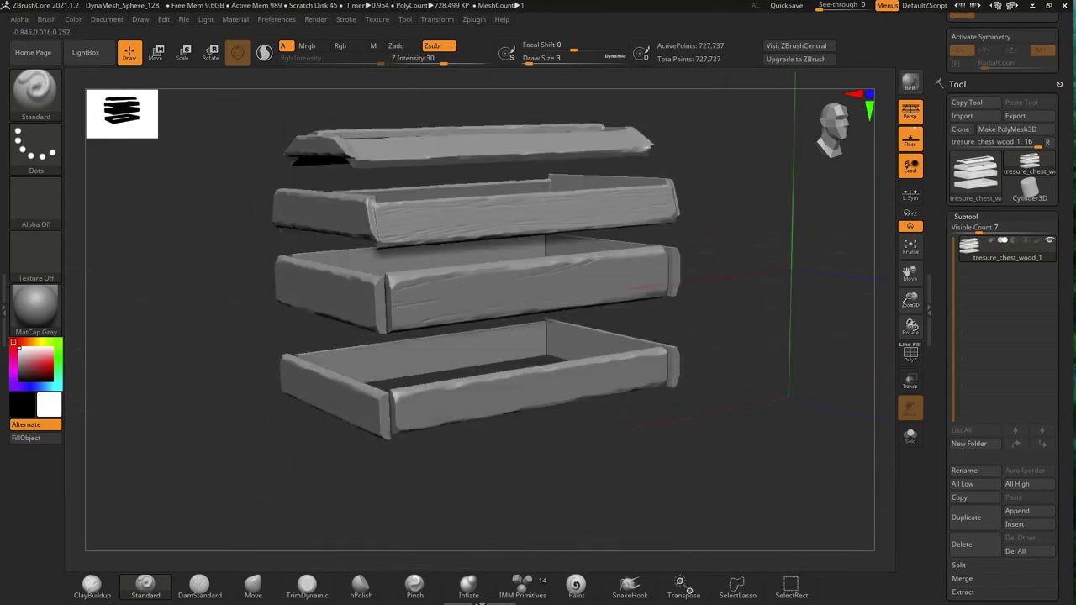
Carve wood-grain grooves across the middle drawer front of the chest.
{"action": "left_click_drag", "start_coordinate": [404, 316], "coordinate": [733, 278]}
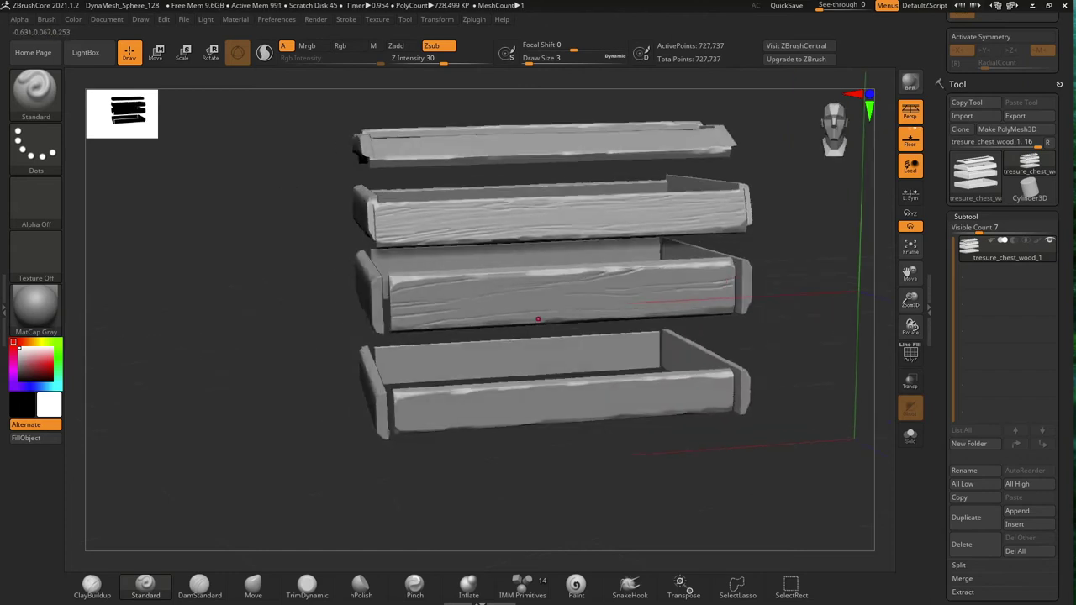
{"action": "left_click_drag", "start_coordinate": [756, 454], "coordinate": [676, 427]}
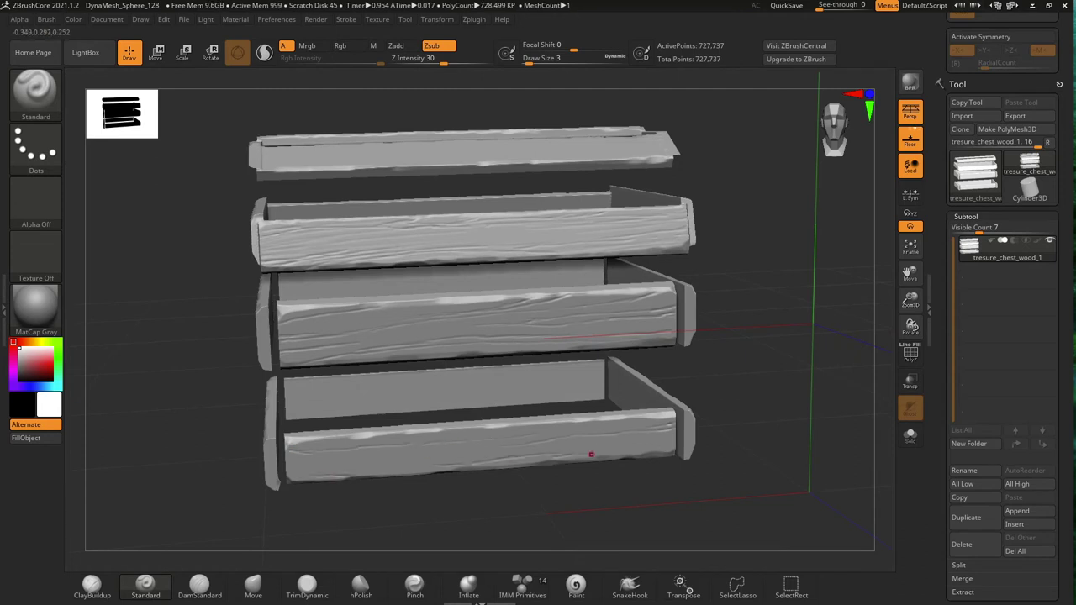
{"action": "mouse_move", "coordinate": [555, 278]}
{"action": "left_mouse_down"}
{"action": "mouse_move", "coordinate": [622, 320]}
{"action": "mouse_move", "coordinate": [553, 377]}
{"action": "left_mouse_up"}
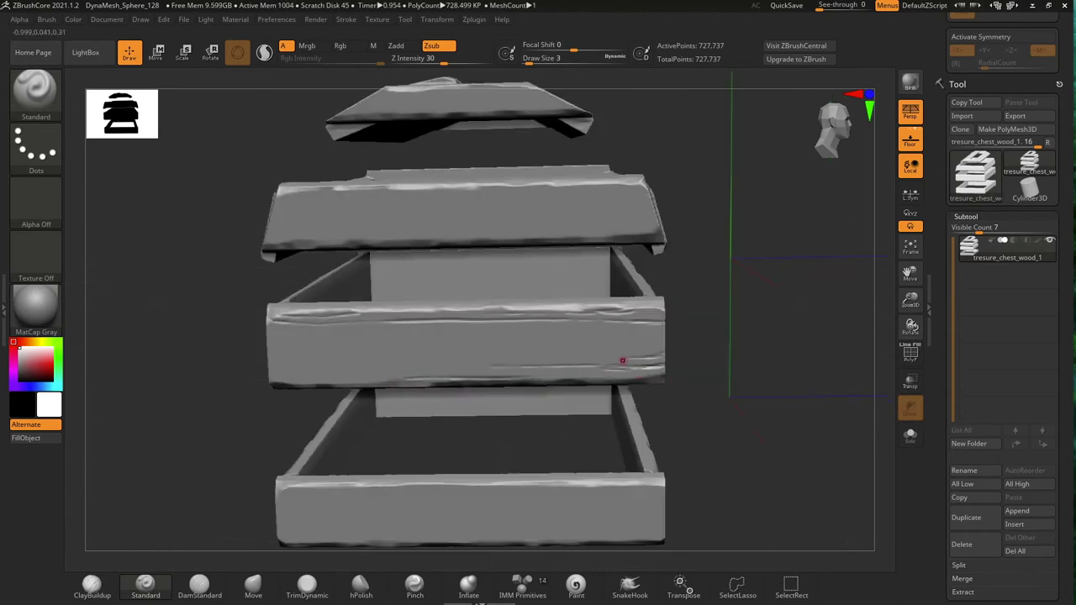
{"action": "left_click_drag", "start_coordinate": [275, 331], "coordinate": [643, 328]}
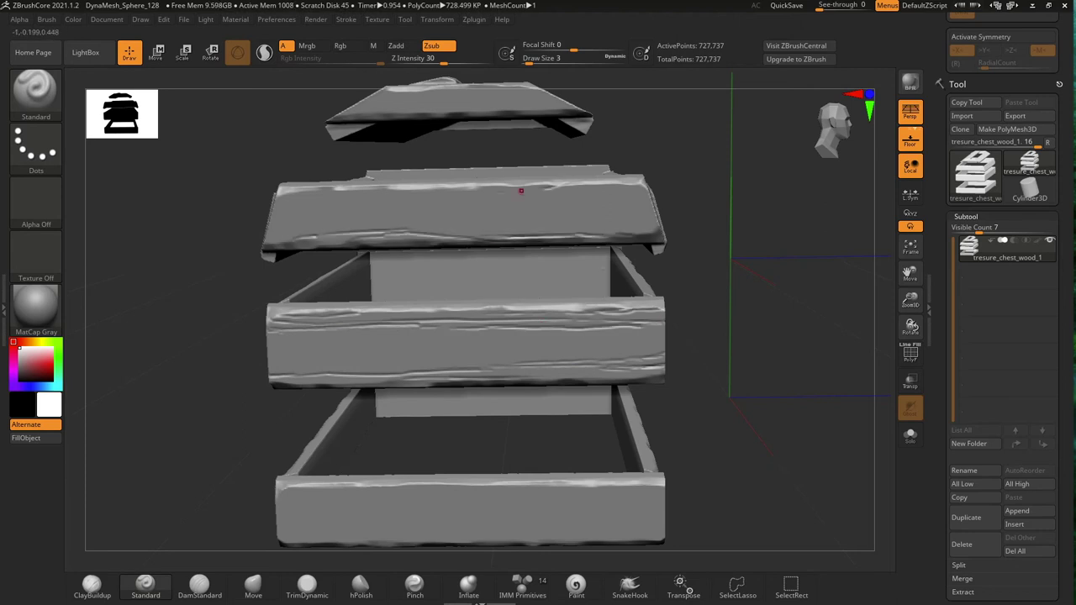
{"action": "left_click_drag", "start_coordinate": [193, 151], "coordinate": [511, 193]}
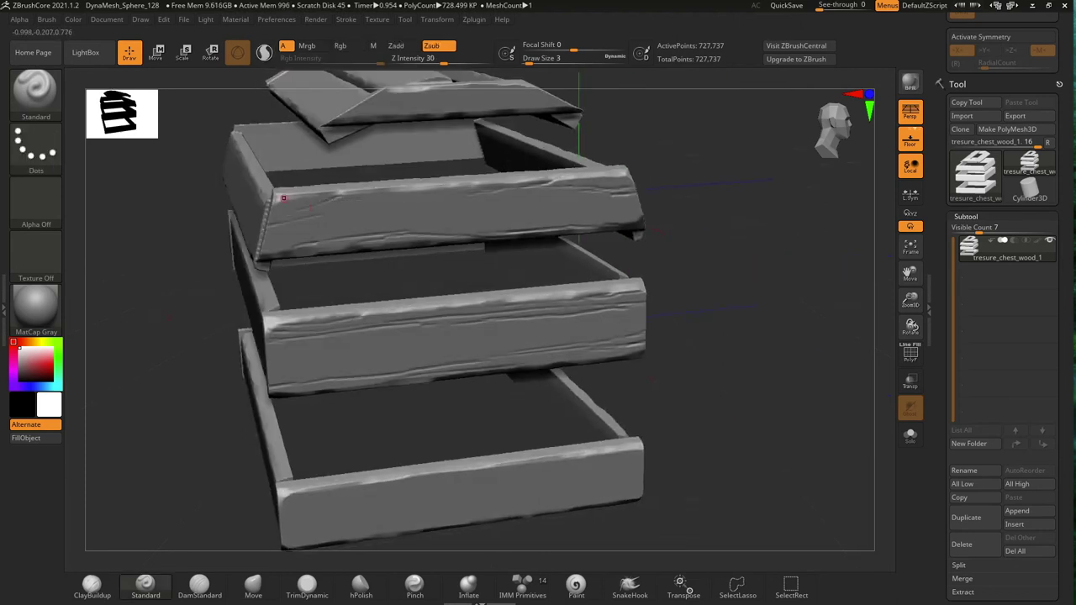
{"action": "left_click_drag", "start_coordinate": [281, 216], "coordinate": [269, 168]}
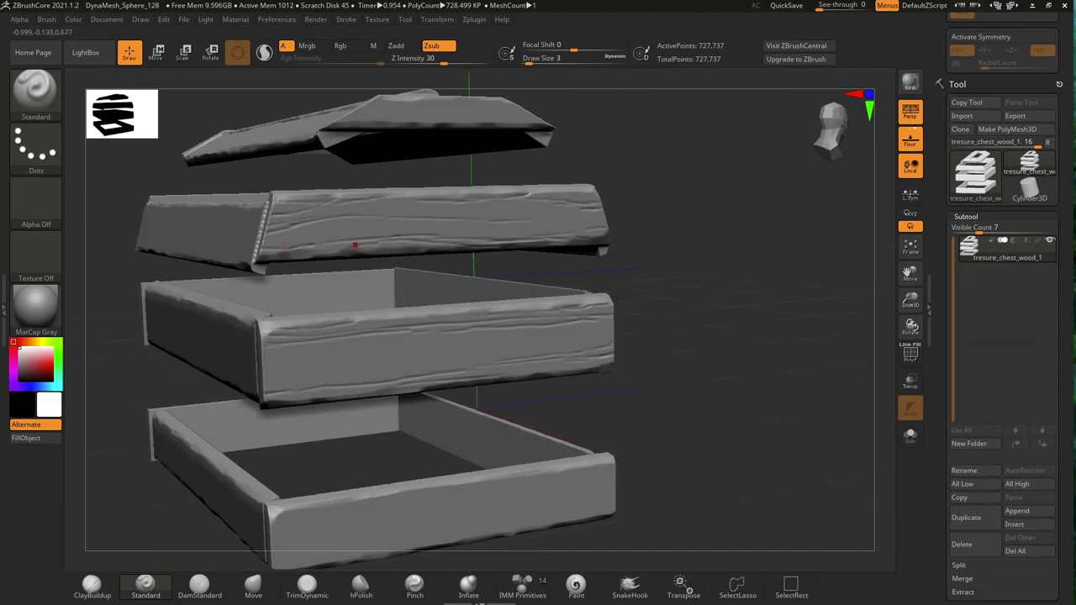
Orbit around the chest and move in to a close front view of the trays.
{"action": "left_click_drag", "start_coordinate": [723, 378], "coordinate": [689, 277]}
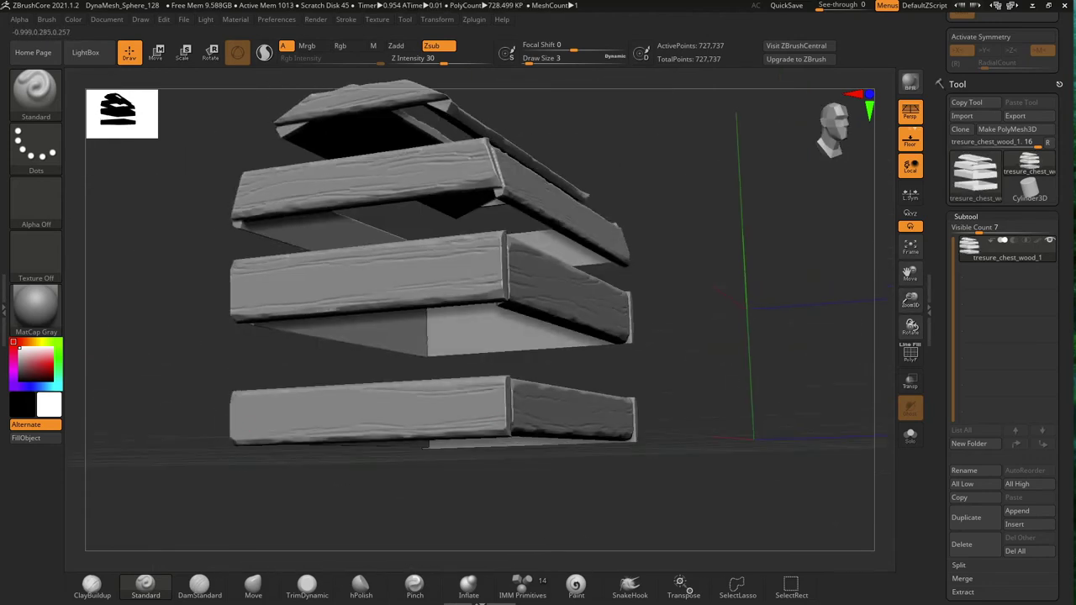
{"action": "left_click_drag", "start_coordinate": [715, 378], "coordinate": [546, 379]}
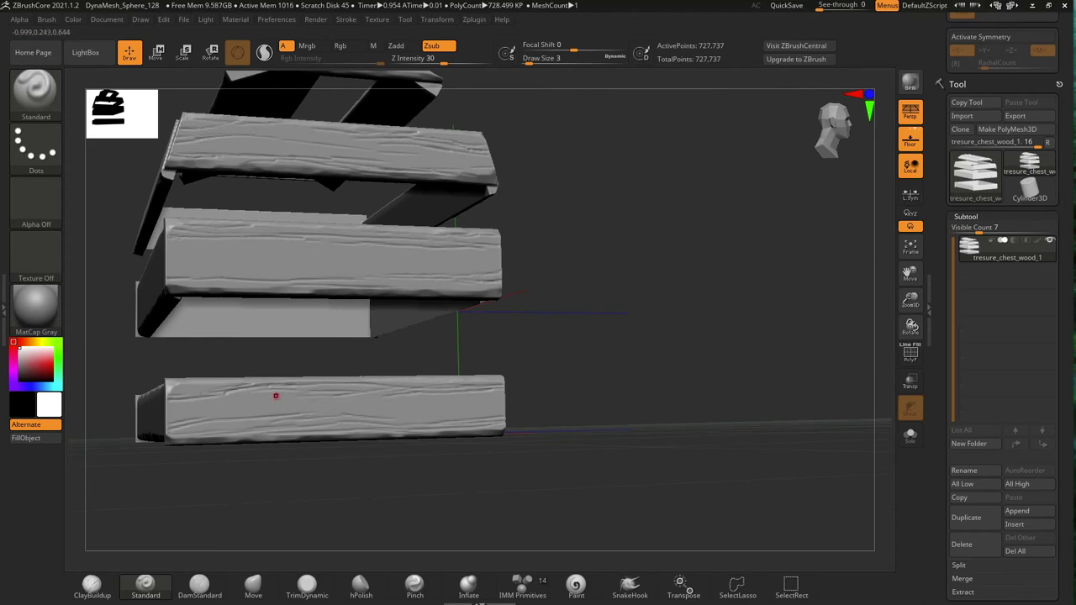
{"action": "left_click_drag", "start_coordinate": [276, 395], "coordinate": [471, 353]}
{"action": "left_click_drag", "start_coordinate": [672, 378], "coordinate": [723, 320]}
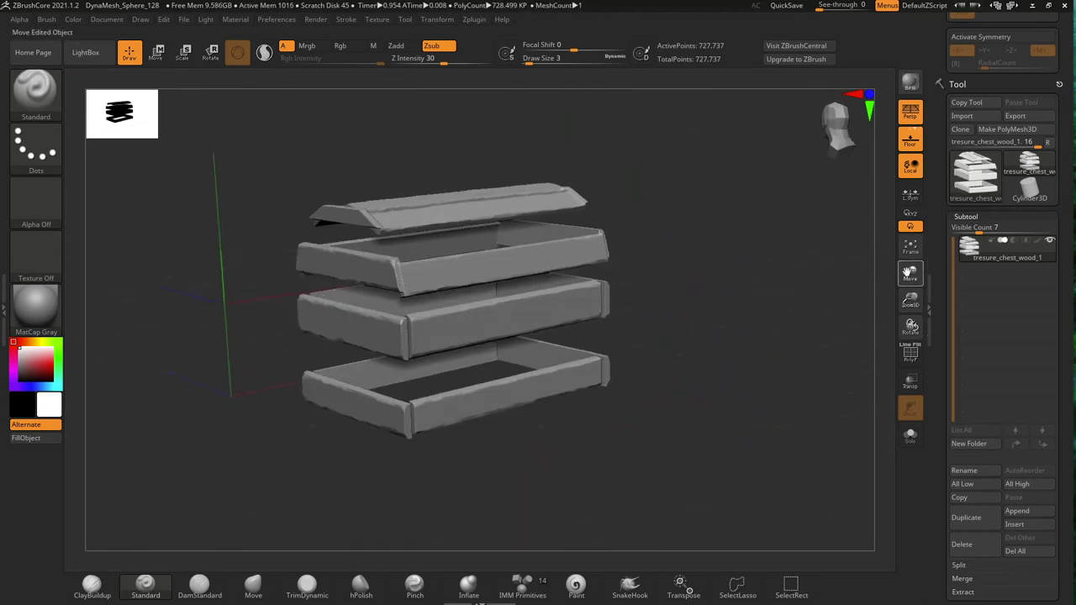
{"action": "left_click_drag", "start_coordinate": [910, 301], "coordinate": [908, 273]}
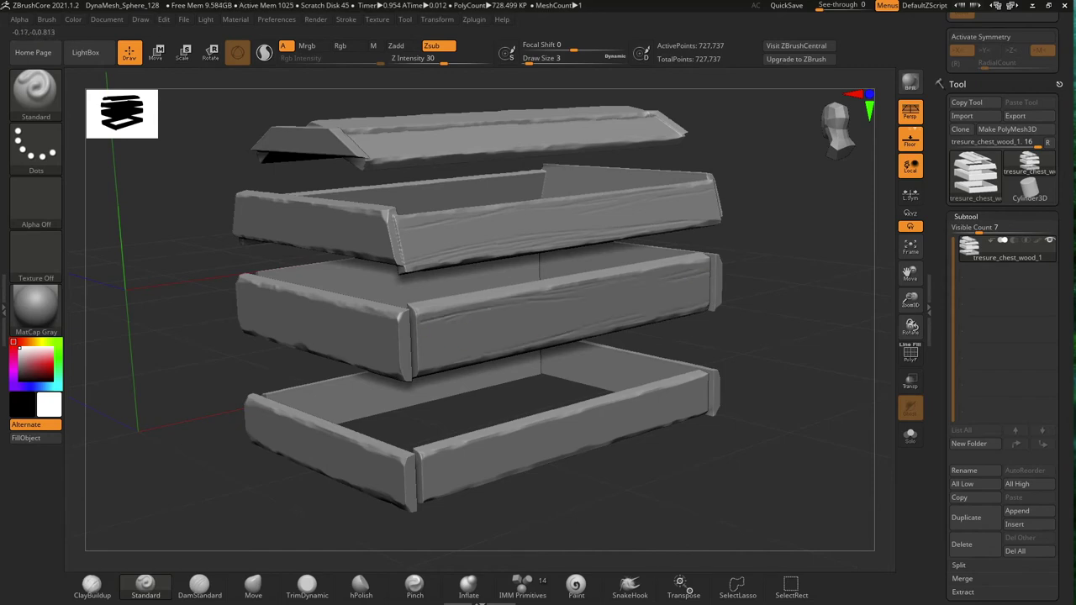
{"action": "left_click_drag", "start_coordinate": [496, 478], "coordinate": [306, 439]}
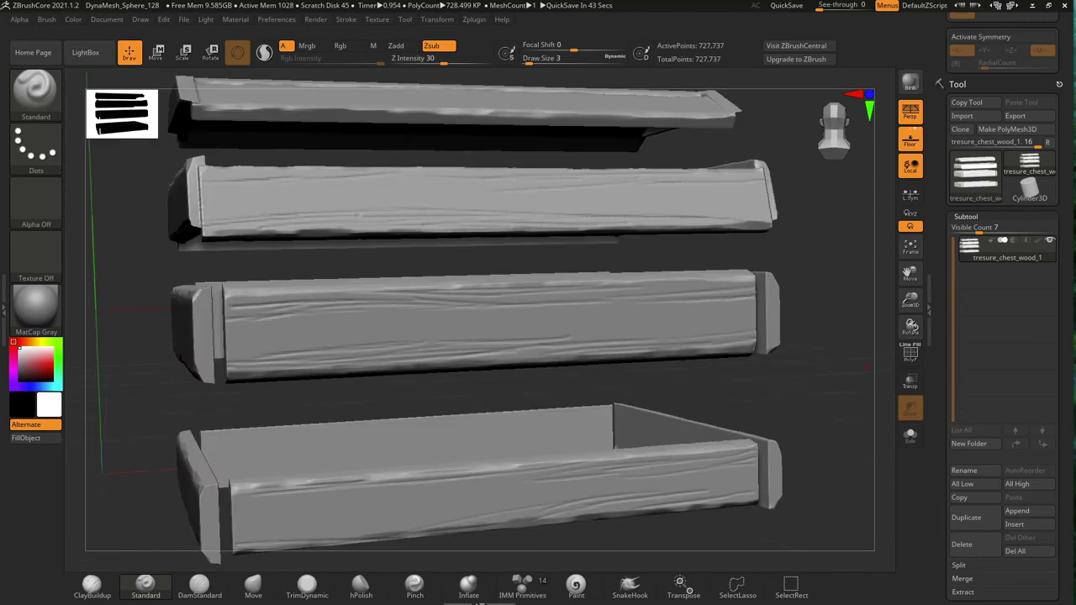
Frame the chest and orbit between angled top and near-front views of the trays.
{"action": "left_click_drag", "start_coordinate": [911, 326], "coordinate": [910, 330]}
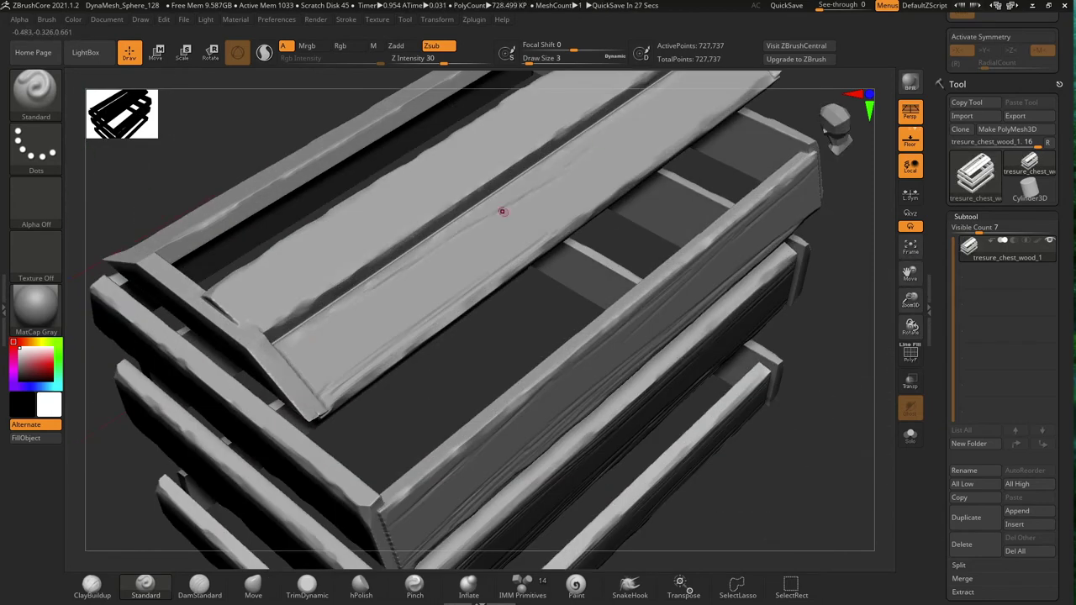
{"action": "key", "text": "f"}
{"action": "left_click_drag", "start_coordinate": [723, 252], "coordinate": [550, 227]}
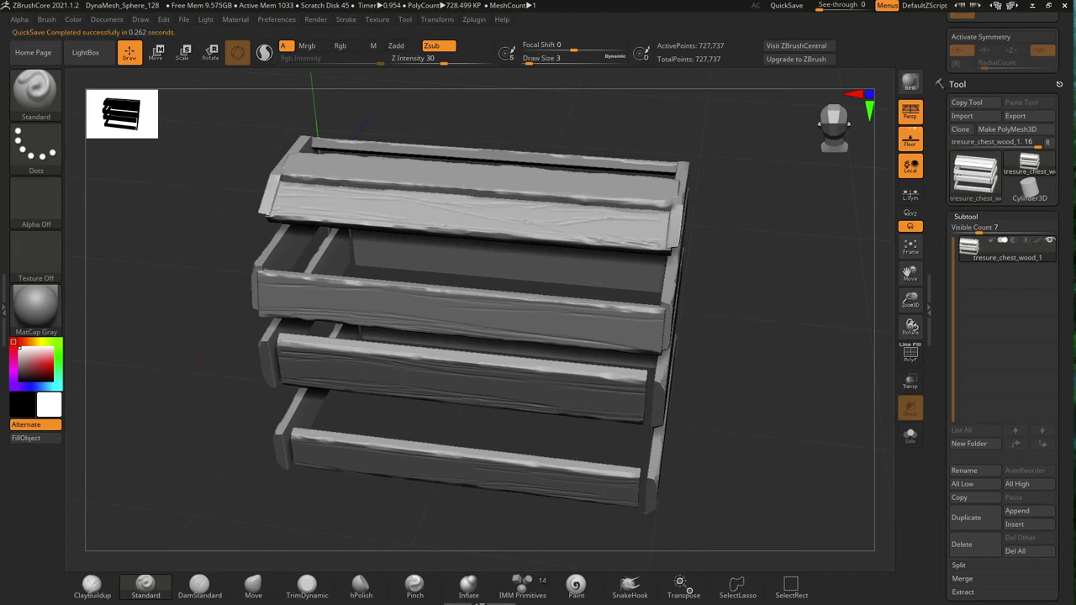
{"action": "left_click_drag", "start_coordinate": [550, 227], "coordinate": [510, 187]}
{"action": "left_click_drag", "start_coordinate": [911, 300], "coordinate": [911, 290]}
{"action": "left_click_drag", "start_coordinate": [756, 252], "coordinate": [490, 219]}
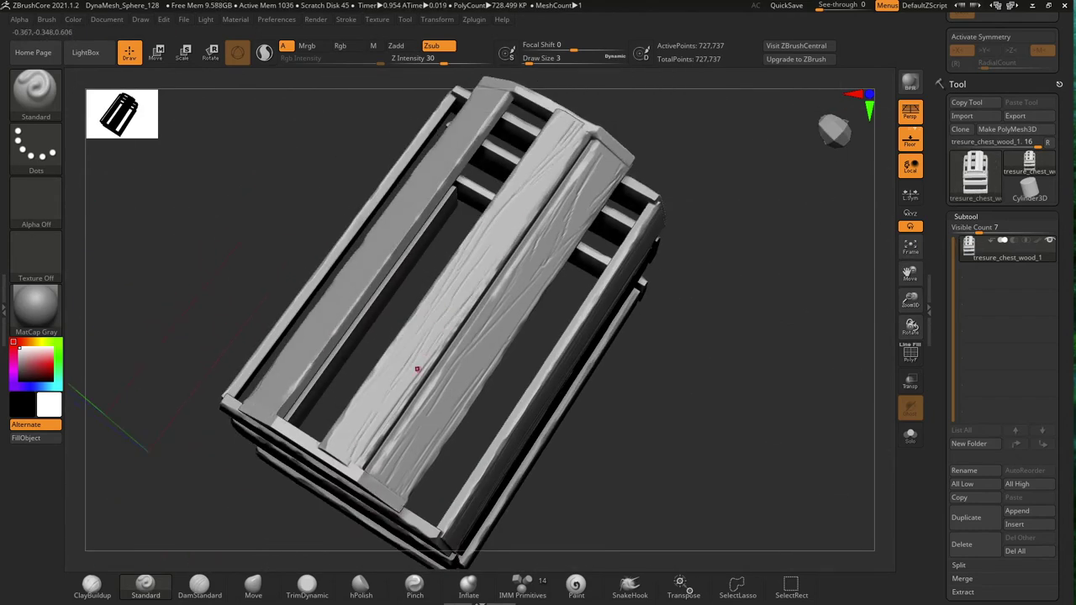
{"action": "left_click_drag", "start_coordinate": [496, 252], "coordinate": [849, 321]}
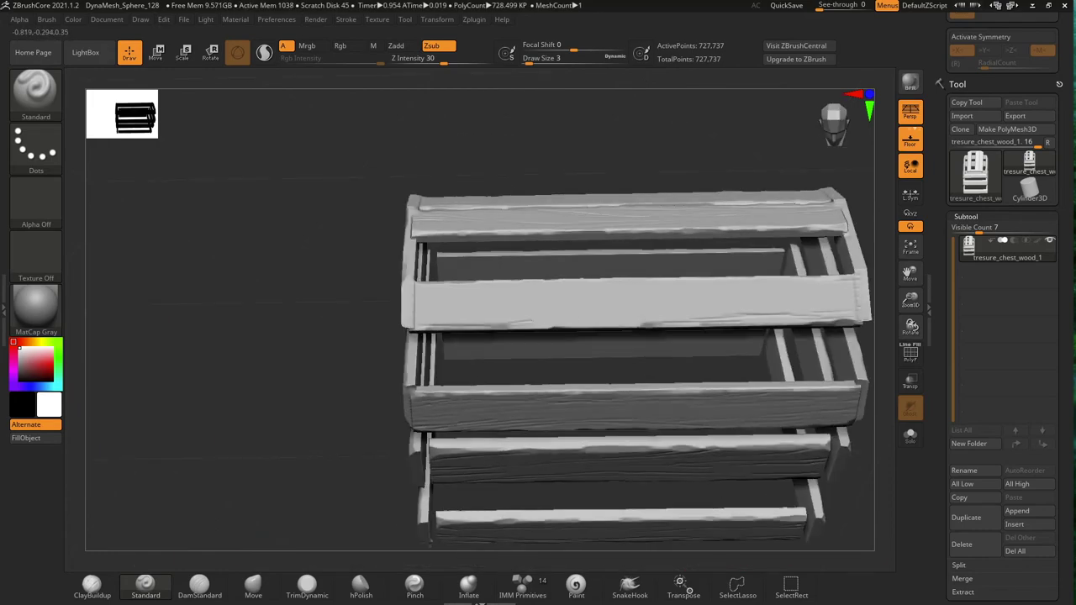
Look down on the separated trays, then expand the Tool > Geometry settings.
{"action": "mouse_move", "coordinate": [755, 288]}
{"action": "left_mouse_down"}
{"action": "mouse_move", "coordinate": [589, 471]}
{"action": "mouse_move", "coordinate": [639, 420]}
{"action": "left_mouse_up"}
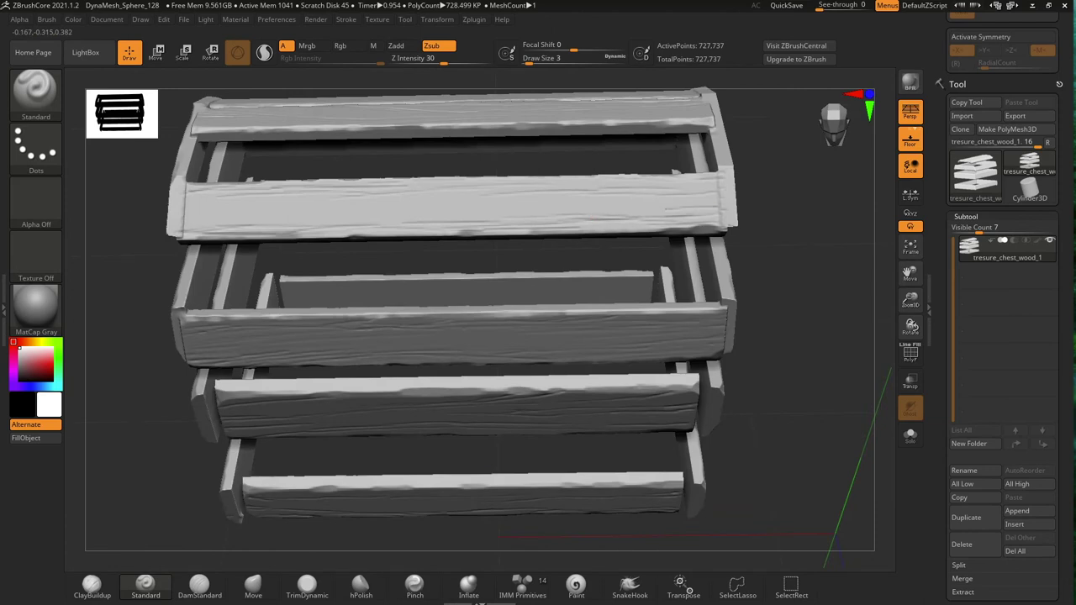
{"action": "left_click_drag", "start_coordinate": [841, 319], "coordinate": [598, 252]}
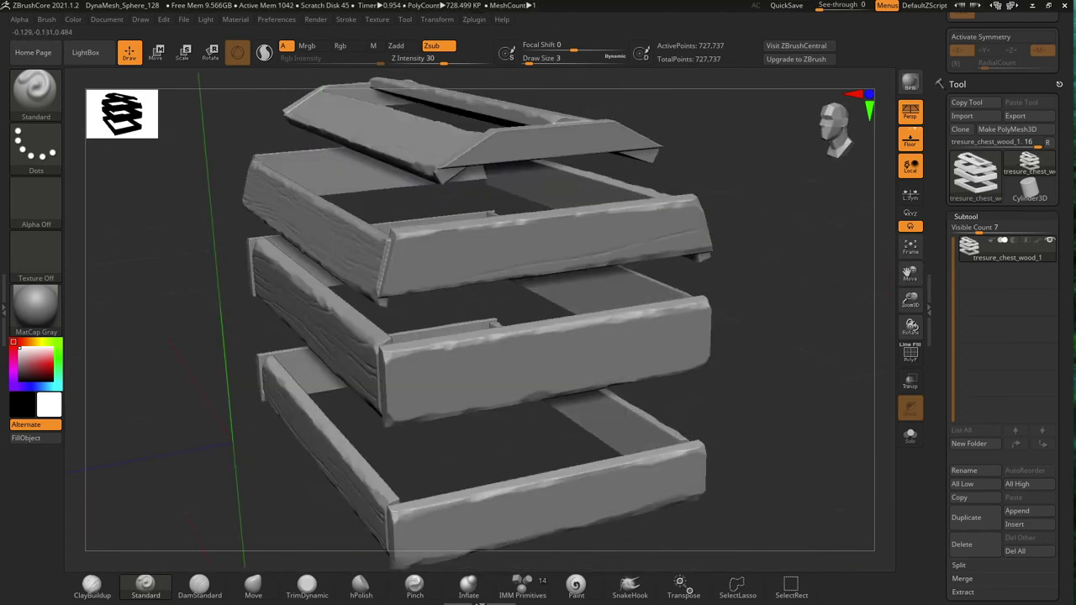
{"action": "left_click_drag", "start_coordinate": [538, 319], "coordinate": [552, 384]}
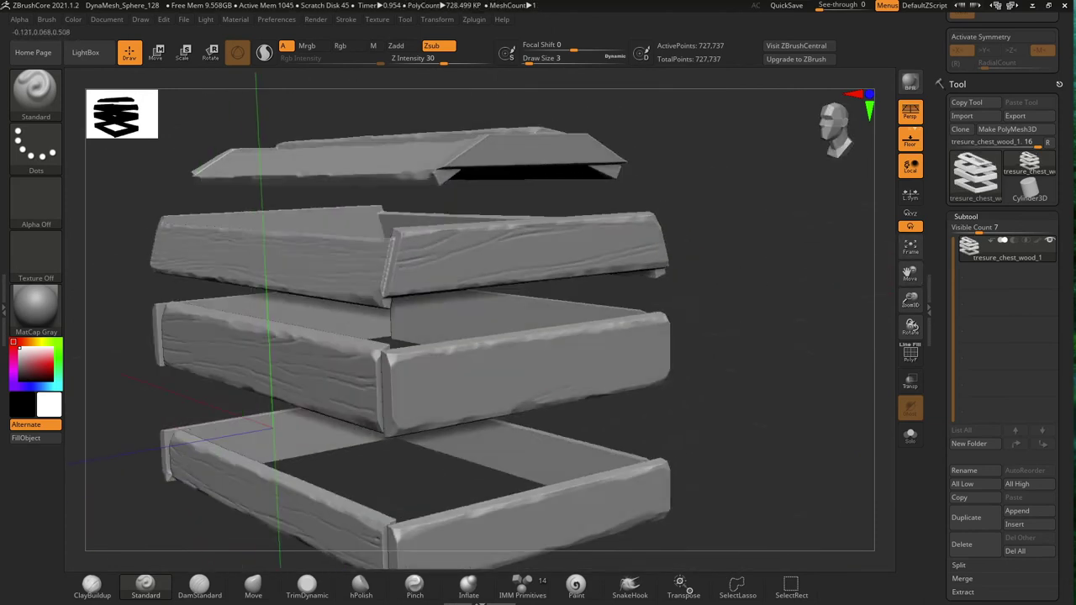
{"action": "left_click_drag", "start_coordinate": [757, 378], "coordinate": [807, 378], "text": "shift"}
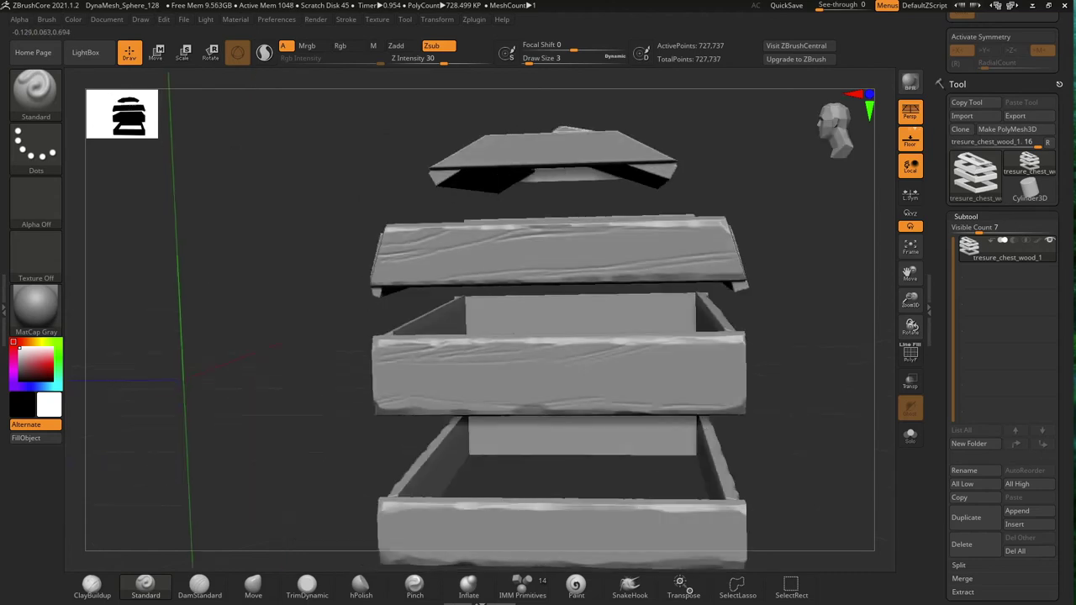
{"action": "mouse_move", "coordinate": [824, 337]}
{"action": "left_mouse_down"}
{"action": "mouse_move", "coordinate": [757, 437]}
{"action": "mouse_move", "coordinate": [807, 353]}
{"action": "left_mouse_up"}
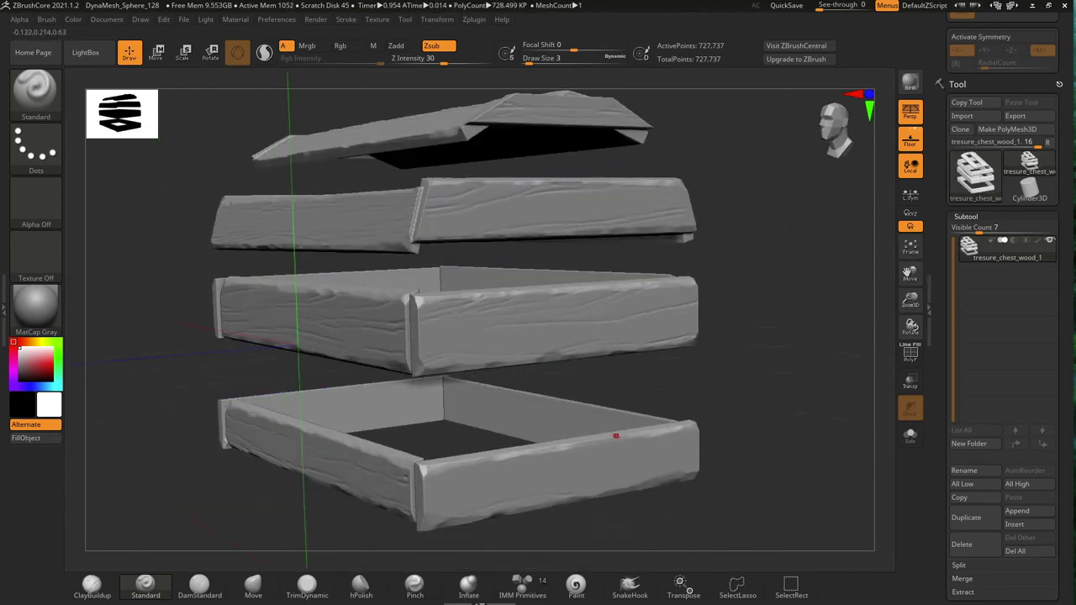
{"action": "left_click_drag", "start_coordinate": [790, 404], "coordinate": [757, 336]}
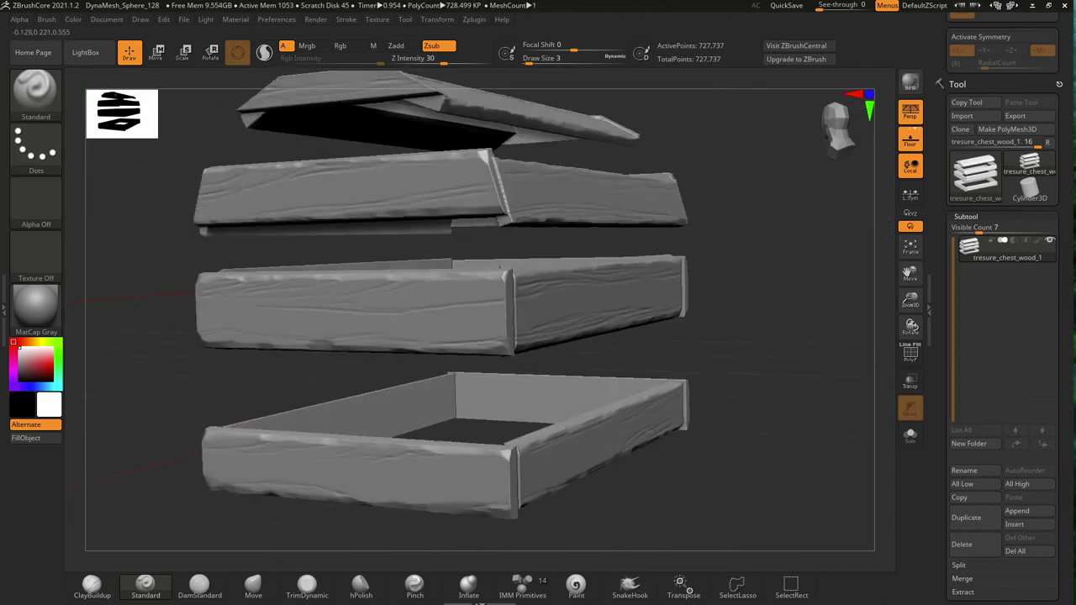
{"action": "left_click_drag", "start_coordinate": [757, 379], "coordinate": [723, 361]}
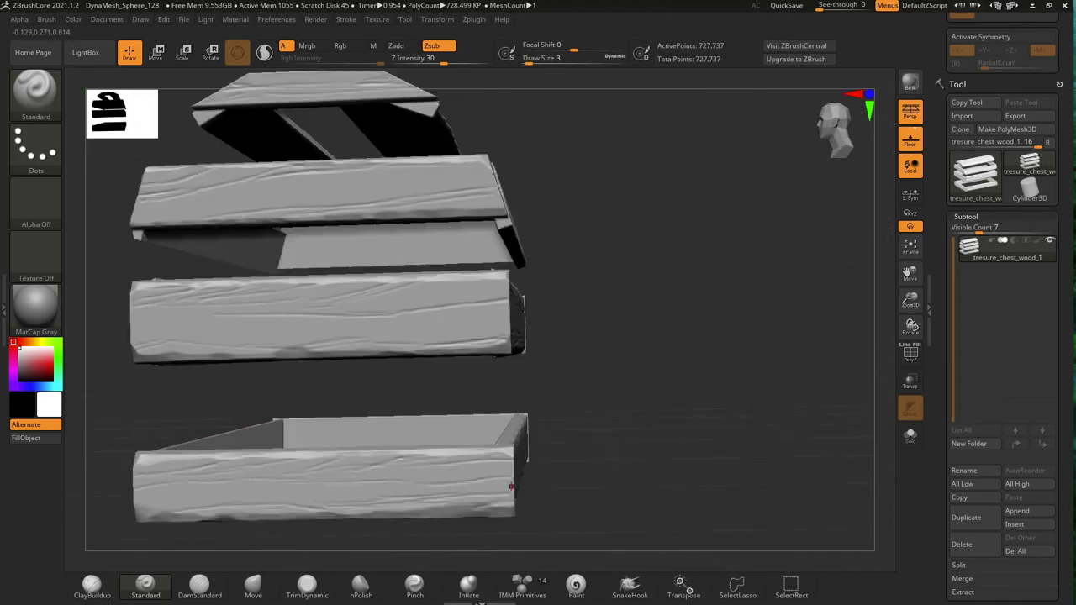
{"action": "left_click", "coordinate": [910, 246]}
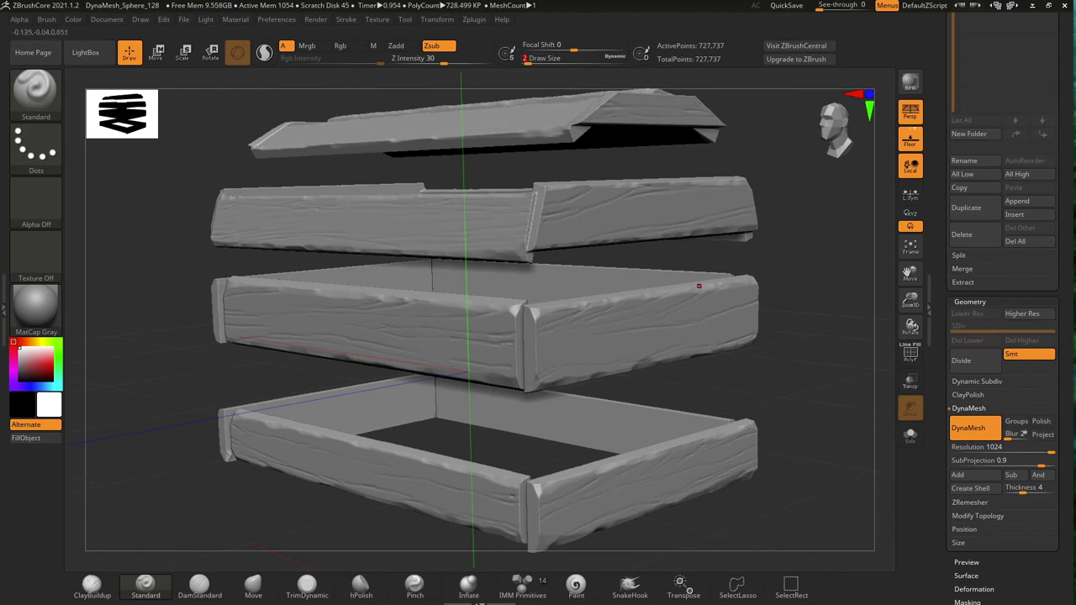
Switch to the TrimDynamic brush at draw size 20.
{"action": "key", "text": "bracketleft"}
{"action": "left_click_drag", "start_coordinate": [169, 488], "coordinate": [278, 479]}
{"action": "left_click", "coordinate": [307, 585]}
{"action": "key", "text": "bracketright"}
{"action": "mouse_move", "coordinate": [194, 379]}
{"action": "left_mouse_down"}
{"action": "mouse_move", "coordinate": [202, 470]}
{"action": "mouse_move", "coordinate": [210, 387]}
{"action": "left_mouse_up"}
Frame the stacked boxes and orbit to a three-quarter view of frames and lid.
{"action": "mouse_move", "coordinate": [636, 386]}
{"action": "left_mouse_down"}
{"action": "mouse_move", "coordinate": [648, 456]}
{"action": "mouse_move", "coordinate": [249, 365]}
{"action": "mouse_move", "coordinate": [487, 443]}
{"action": "left_mouse_up"}
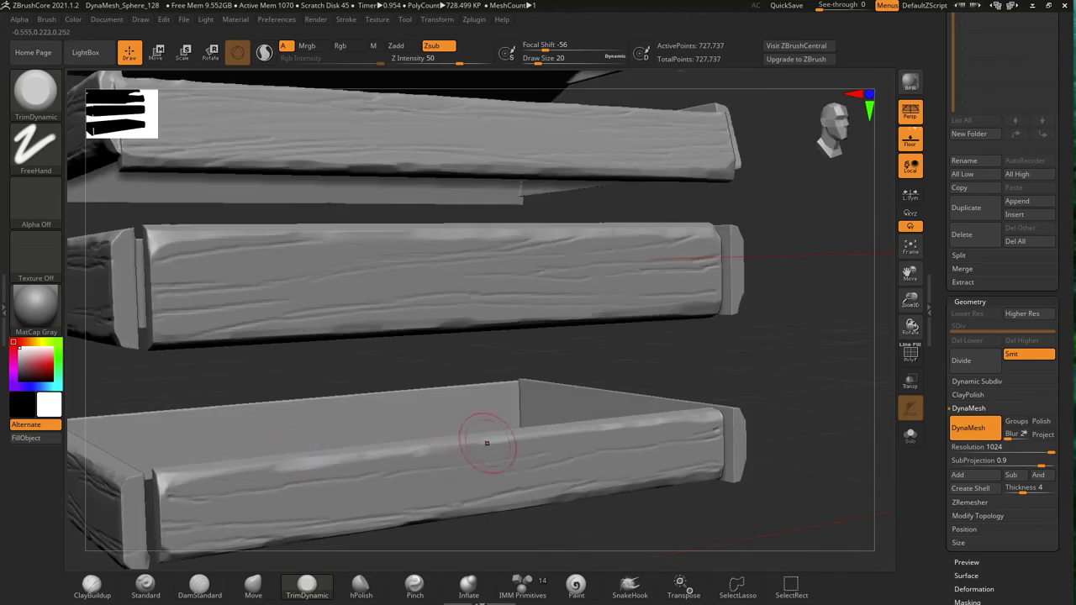
{"action": "key", "text": "f"}
{"action": "left_click_drag", "start_coordinate": [487, 443], "coordinate": [305, 253]}
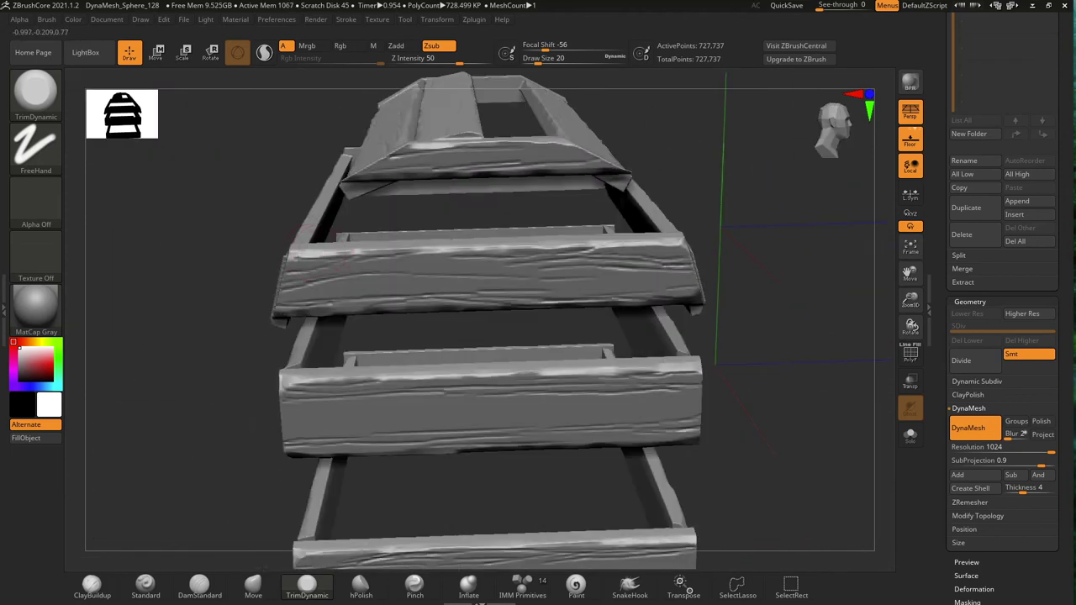
{"action": "mouse_move", "coordinate": [636, 251]}
{"action": "left_mouse_down"}
{"action": "mouse_move", "coordinate": [636, 365]}
{"action": "mouse_move", "coordinate": [444, 444]}
{"action": "mouse_move", "coordinate": [883, 370]}
{"action": "left_mouse_up"}
{"action": "mouse_move", "coordinate": [691, 382]}
{"action": "left_mouse_down"}
{"action": "mouse_move", "coordinate": [432, 509]}
{"action": "mouse_move", "coordinate": [745, 403]}
{"action": "mouse_move", "coordinate": [866, 328]}
{"action": "mouse_move", "coordinate": [454, 480]}
{"action": "mouse_move", "coordinate": [513, 437]}
{"action": "mouse_move", "coordinate": [555, 471]}
{"action": "left_mouse_up"}
{"action": "mouse_move", "coordinate": [626, 396]}
{"action": "left_mouse_down"}
{"action": "mouse_move", "coordinate": [504, 437]}
{"action": "mouse_move", "coordinate": [437, 403]}
{"action": "mouse_move", "coordinate": [403, 337]}
{"action": "mouse_move", "coordinate": [361, 290]}
{"action": "mouse_move", "coordinate": [669, 212]}
{"action": "left_mouse_up"}
{"action": "mouse_move", "coordinate": [689, 269]}
{"action": "left_mouse_down"}
{"action": "mouse_move", "coordinate": [701, 221]}
{"action": "mouse_move", "coordinate": [361, 150]}
{"action": "left_mouse_up"}
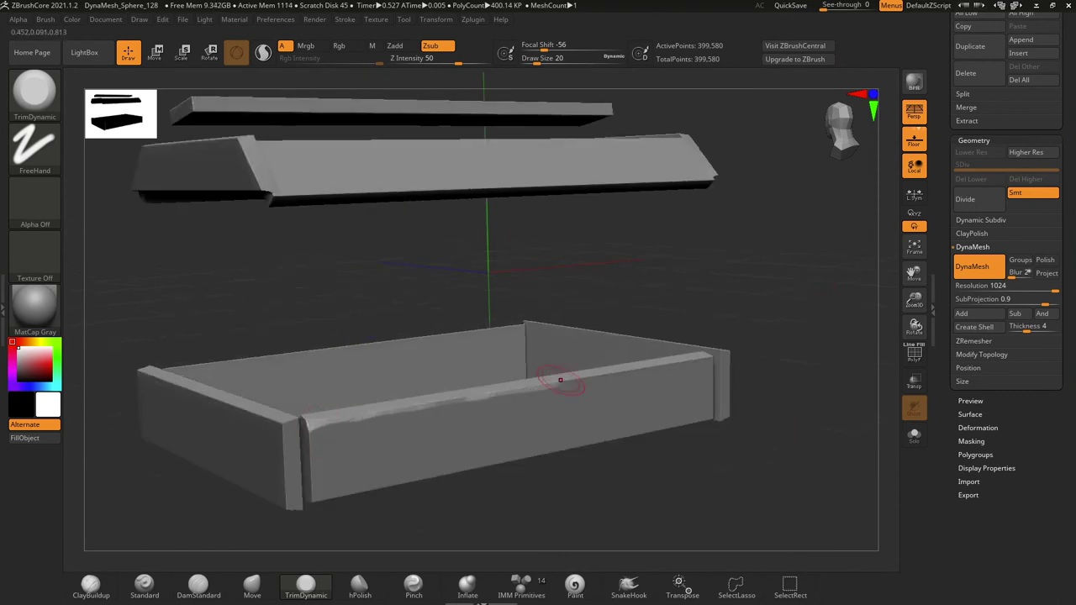
Orbit the box-and-lid mesh through top, side, front and underside views to inspect it.
{"action": "mouse_move", "coordinate": [799, 295]}
{"action": "left_mouse_down"}
{"action": "mouse_move", "coordinate": [757, 379]}
{"action": "mouse_move", "coordinate": [756, 504]}
{"action": "mouse_move", "coordinate": [389, 369]}
{"action": "left_mouse_up"}
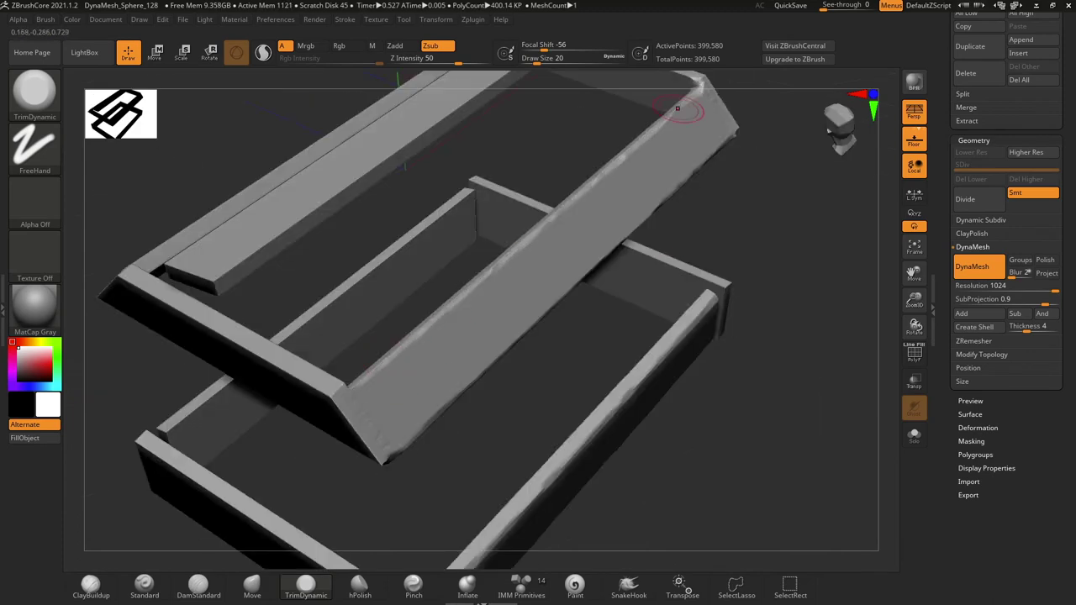
{"action": "left_click_drag", "start_coordinate": [678, 109], "coordinate": [650, 195]}
{"action": "mouse_move", "coordinate": [914, 328]}
{"action": "left_mouse_down"}
{"action": "mouse_move", "coordinate": [891, 320]}
{"action": "mouse_move", "coordinate": [915, 277]}
{"action": "left_mouse_up"}
{"action": "mouse_move", "coordinate": [915, 328]}
{"action": "left_mouse_down"}
{"action": "mouse_move", "coordinate": [892, 302]}
{"action": "mouse_move", "coordinate": [900, 324]}
{"action": "mouse_move", "coordinate": [874, 316]}
{"action": "left_mouse_up"}
{"action": "mouse_move", "coordinate": [782, 432]}
{"action": "left_mouse_down"}
{"action": "mouse_move", "coordinate": [772, 488]}
{"action": "mouse_move", "coordinate": [510, 473]}
{"action": "left_mouse_up"}
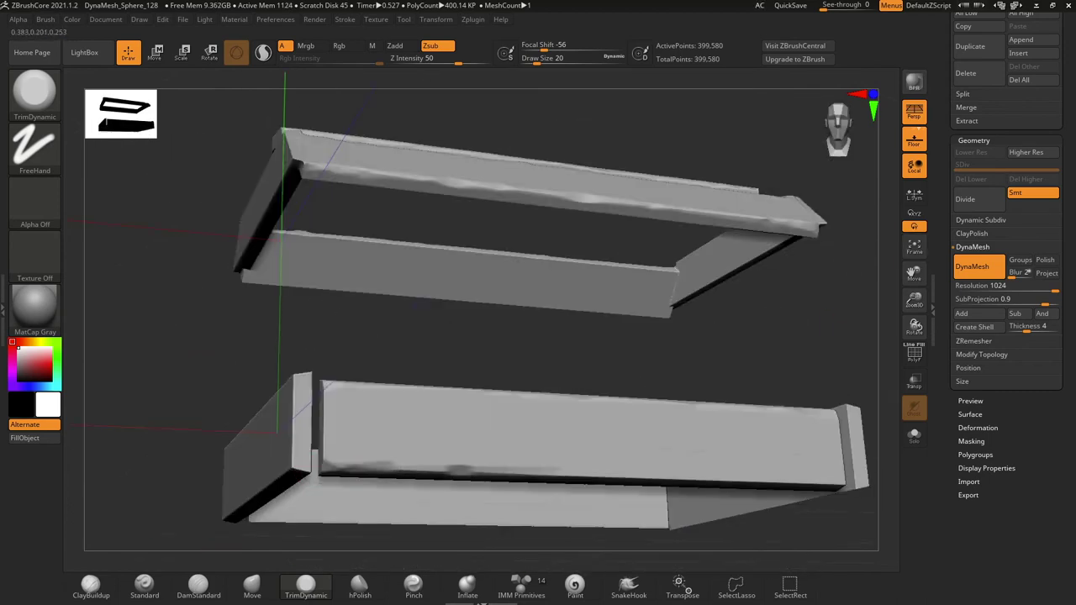
{"action": "left_click_drag", "start_coordinate": [829, 492], "coordinate": [328, 476]}
{"action": "mouse_move", "coordinate": [781, 496]}
{"action": "left_mouse_down"}
{"action": "mouse_move", "coordinate": [720, 280]}
{"action": "mouse_move", "coordinate": [309, 391]}
{"action": "left_mouse_up"}
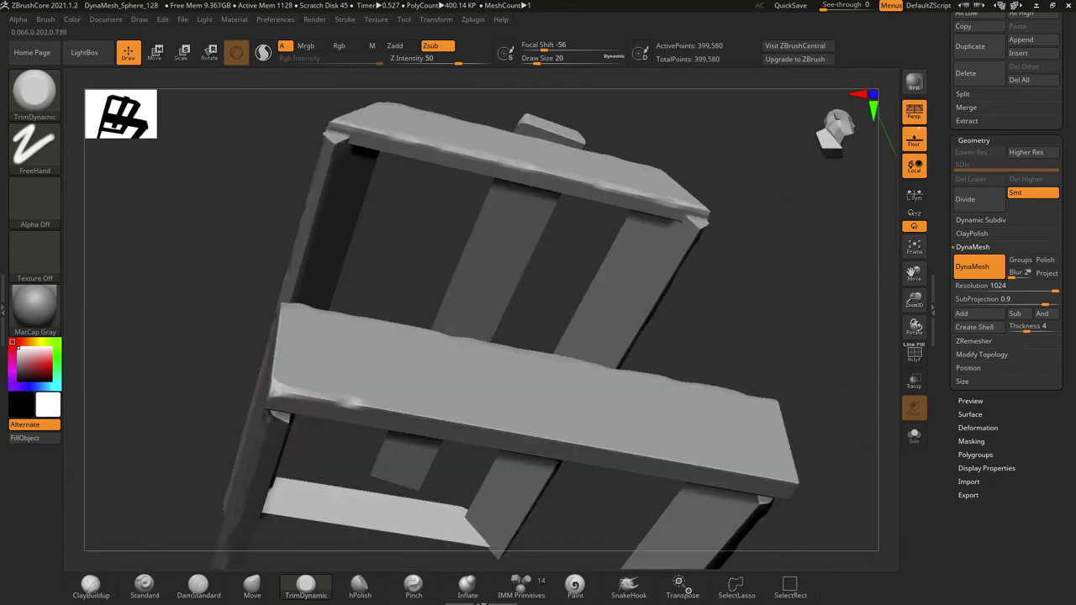
{"action": "left_click_drag", "start_coordinate": [782, 471], "coordinate": [492, 304]}
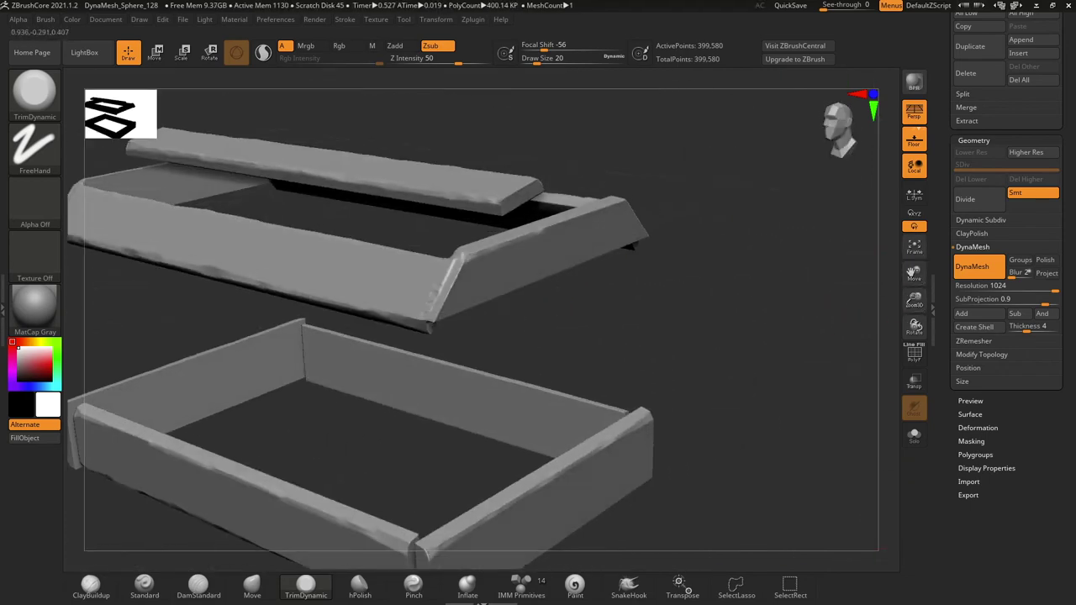
{"action": "left_click_drag", "start_coordinate": [493, 304], "coordinate": [471, 185]}
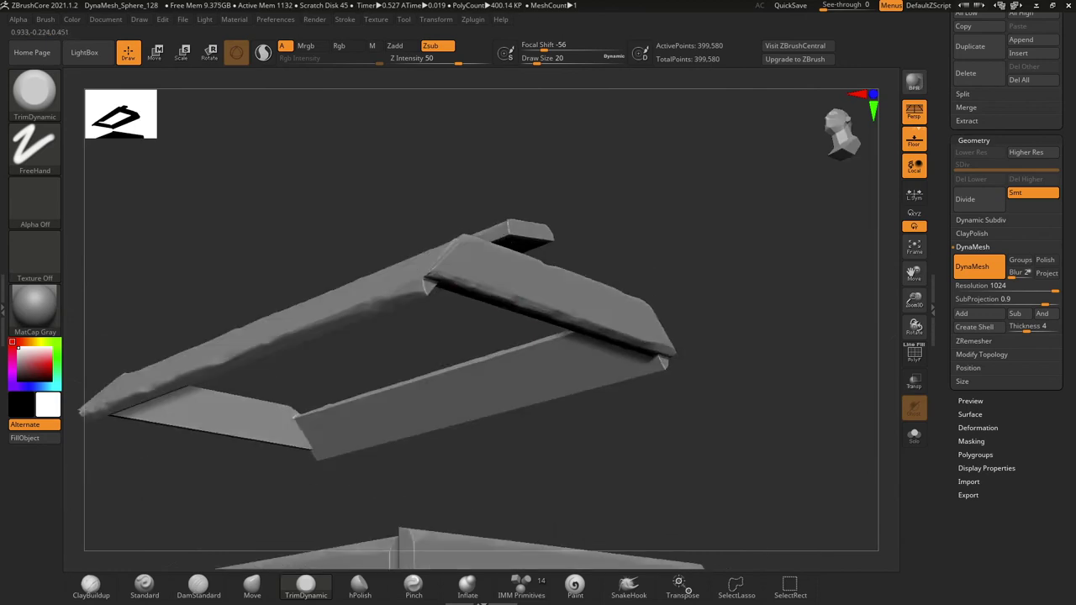
{"action": "left_click_drag", "start_coordinate": [538, 303], "coordinate": [420, 324]}
{"action": "mouse_move", "coordinate": [732, 428]}
{"action": "left_mouse_down"}
{"action": "mouse_move", "coordinate": [748, 424]}
{"action": "mouse_move", "coordinate": [588, 252]}
{"action": "left_mouse_up"}
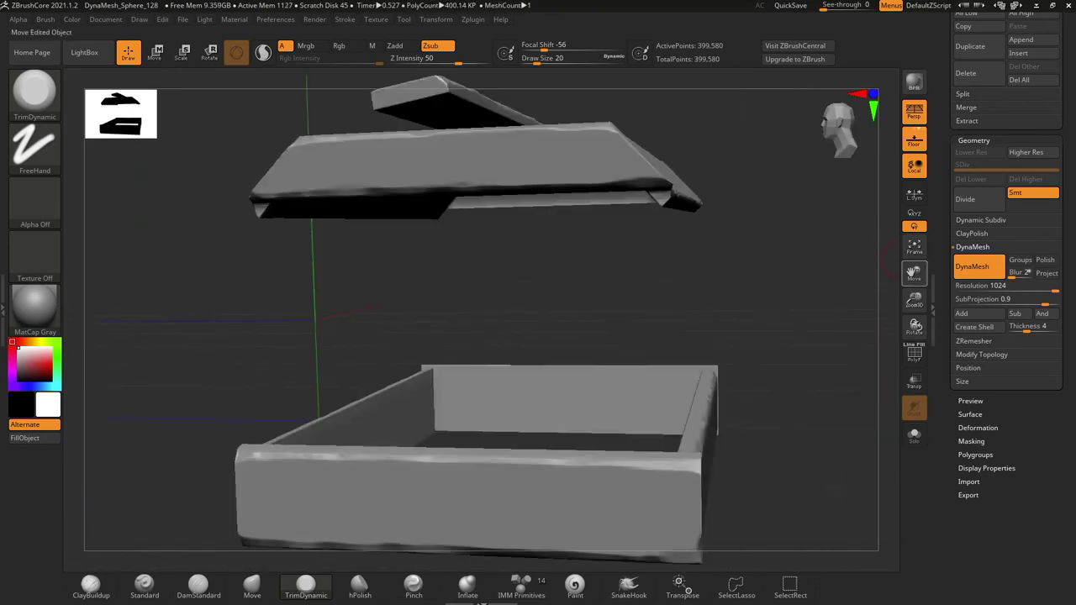
Select the Standard brush with B-S-T and set Z Intensity to 30.
{"action": "key", "text": "b"}
{"action": "key", "text": "s"}
{"action": "key", "text": "t"}
{"action": "key", "text": "u"}
{"action": "left_click", "coordinate": [415, 80]}
Carve grain lines into the box and lid planks, orbiting between strokes.
{"action": "mouse_move", "coordinate": [607, 173]}
{"action": "right_mouse_down"}
{"action": "mouse_move", "coordinate": [551, 151]}
{"action": "mouse_move", "coordinate": [599, 175]}
{"action": "right_mouse_up"}
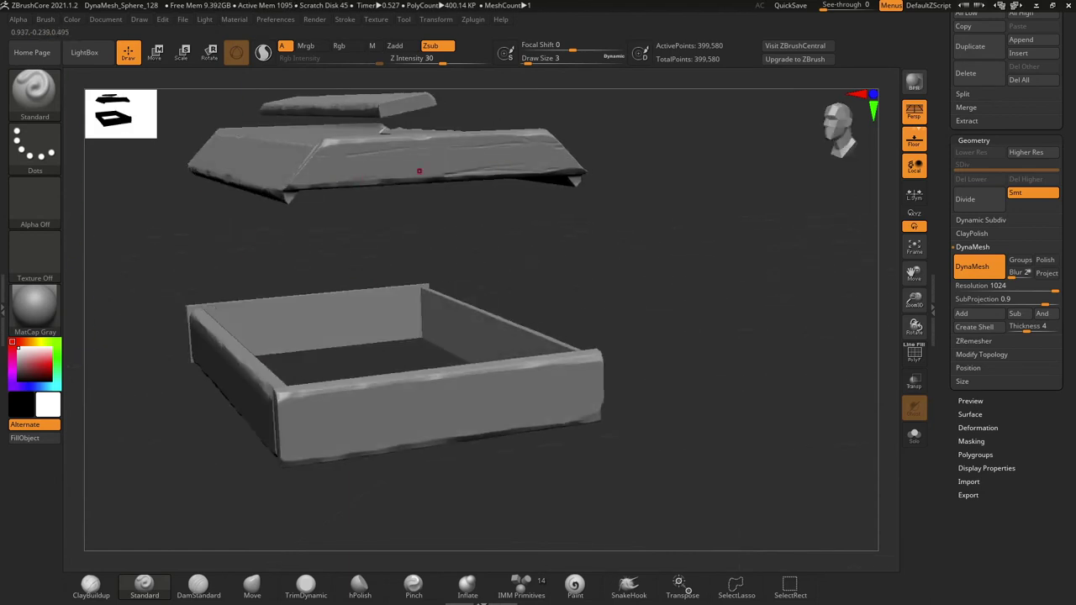
{"action": "mouse_move", "coordinate": [382, 130]}
{"action": "right_mouse_down"}
{"action": "mouse_move", "coordinate": [314, 412]}
{"action": "mouse_move", "coordinate": [574, 421]}
{"action": "mouse_move", "coordinate": [459, 456]}
{"action": "right_mouse_up"}
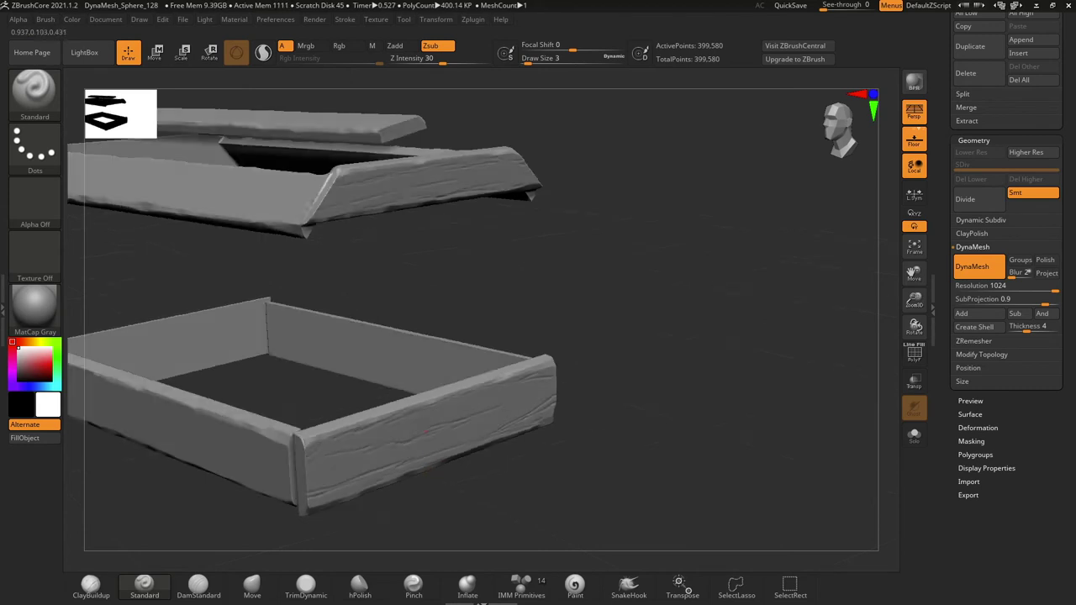
{"action": "right_click_drag", "start_coordinate": [379, 450], "coordinate": [604, 213]}
{"action": "scroll", "coordinate": [603, 213], "scroll_direction": "up", "scroll_amount": 3}
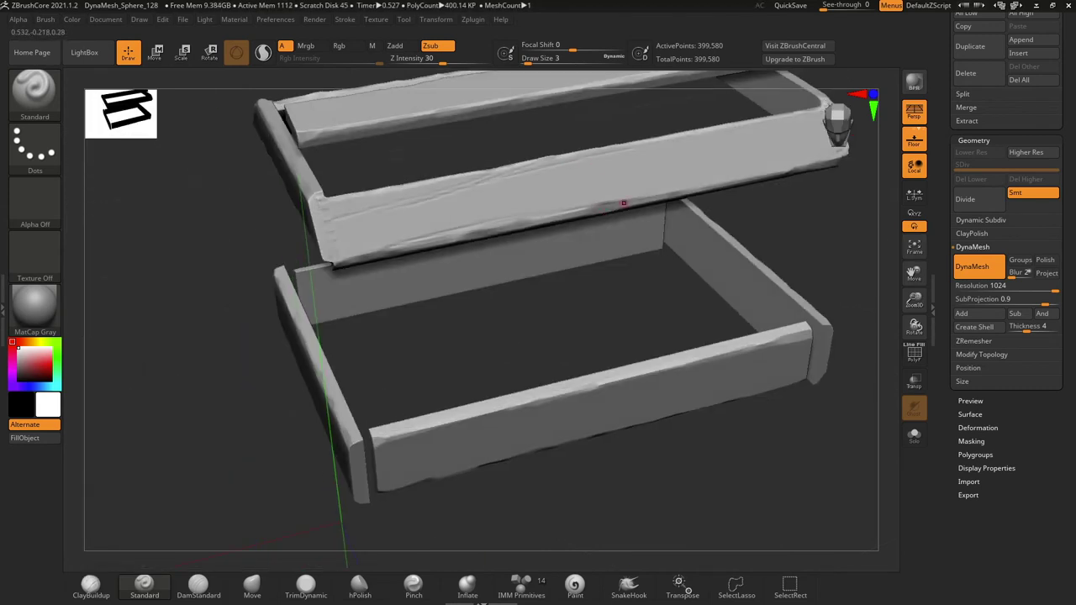
{"action": "right_click_drag", "start_coordinate": [538, 337], "coordinate": [471, 344]}
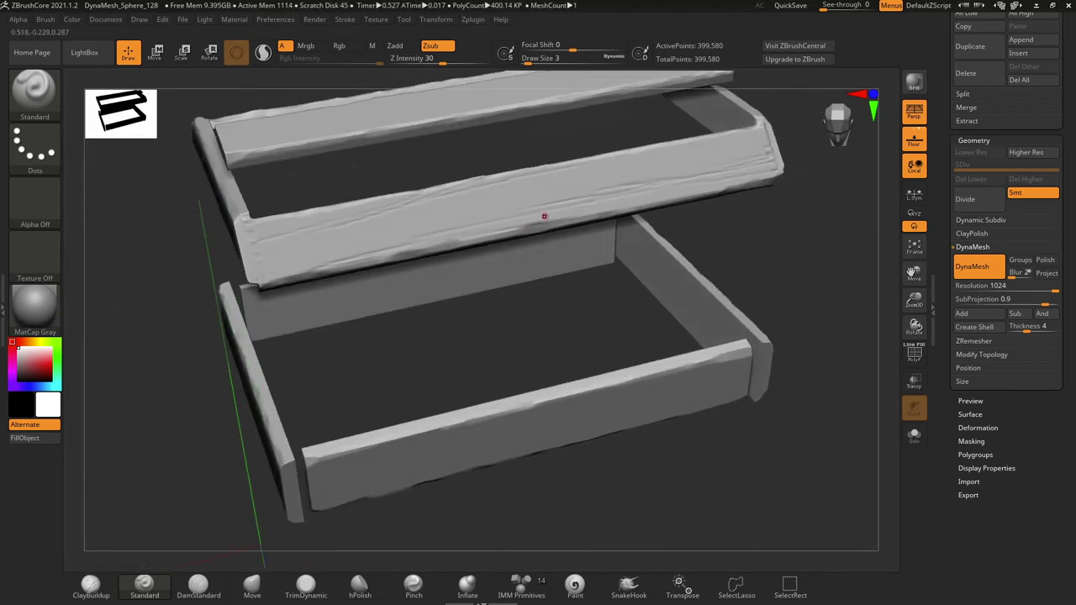
{"action": "right_click_drag", "start_coordinate": [465, 279], "coordinate": [464, 210]}
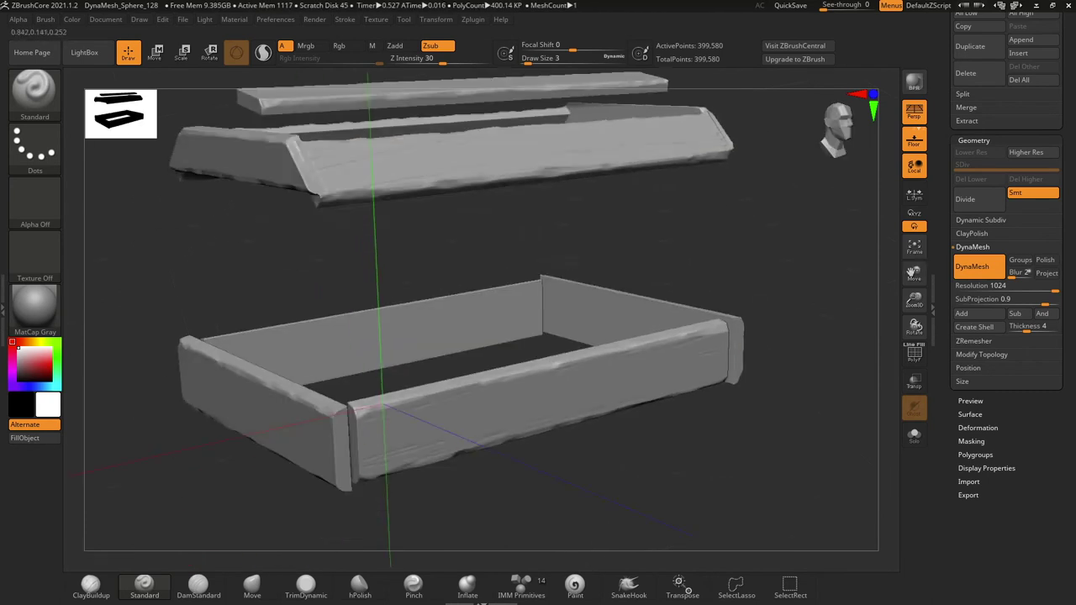
{"action": "right_click_drag", "start_coordinate": [662, 380], "coordinate": [583, 475]}
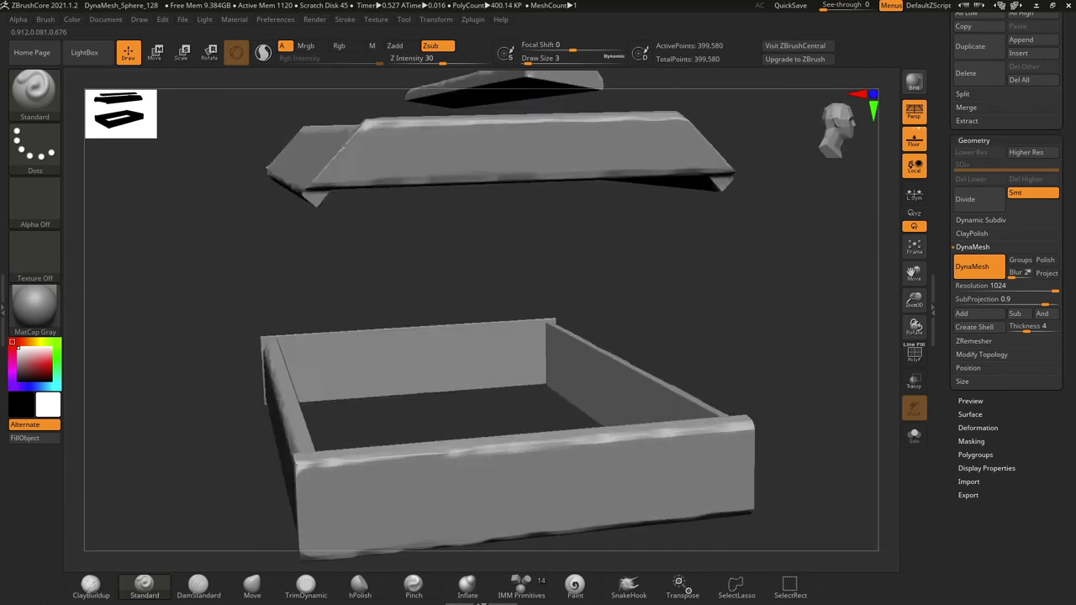
Carve more grain from top and front angles, then raise Z Intensity to 40.
{"action": "mouse_move", "coordinate": [725, 460]}
{"action": "right_mouse_down"}
{"action": "mouse_move", "coordinate": [866, 343]}
{"action": "mouse_move", "coordinate": [712, 331]}
{"action": "right_mouse_up"}
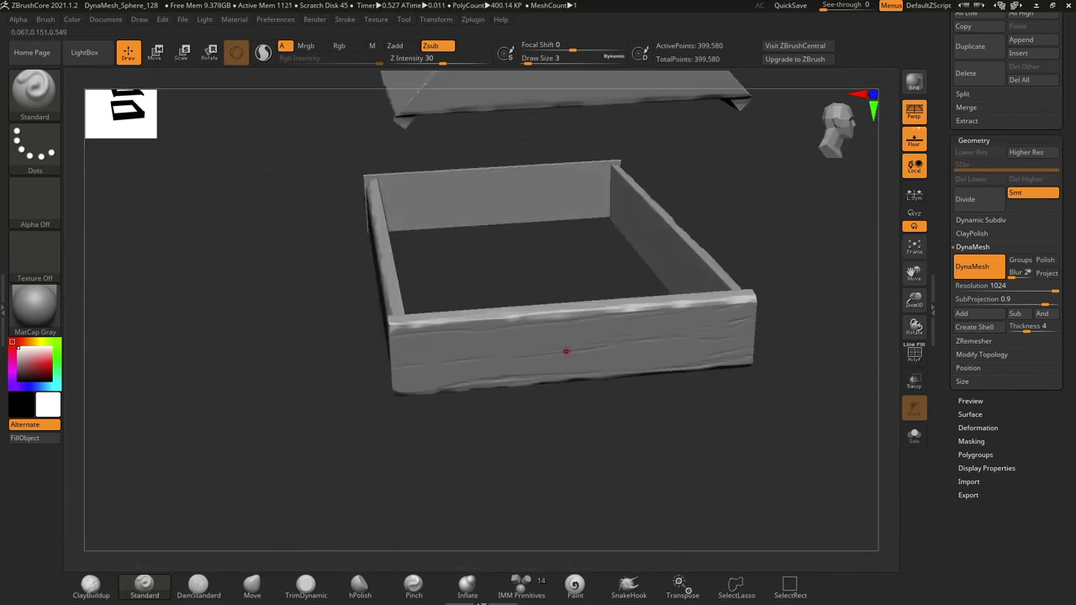
{"action": "right_click_drag", "start_coordinate": [490, 335], "coordinate": [423, 262]}
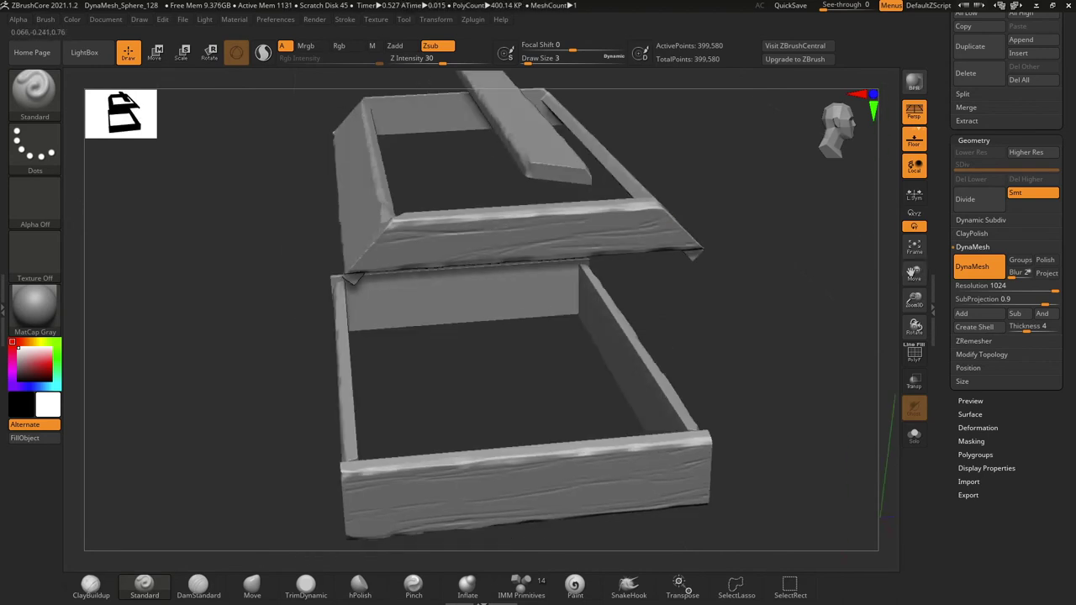
{"action": "right_click_drag", "start_coordinate": [353, 279], "coordinate": [420, 436]}
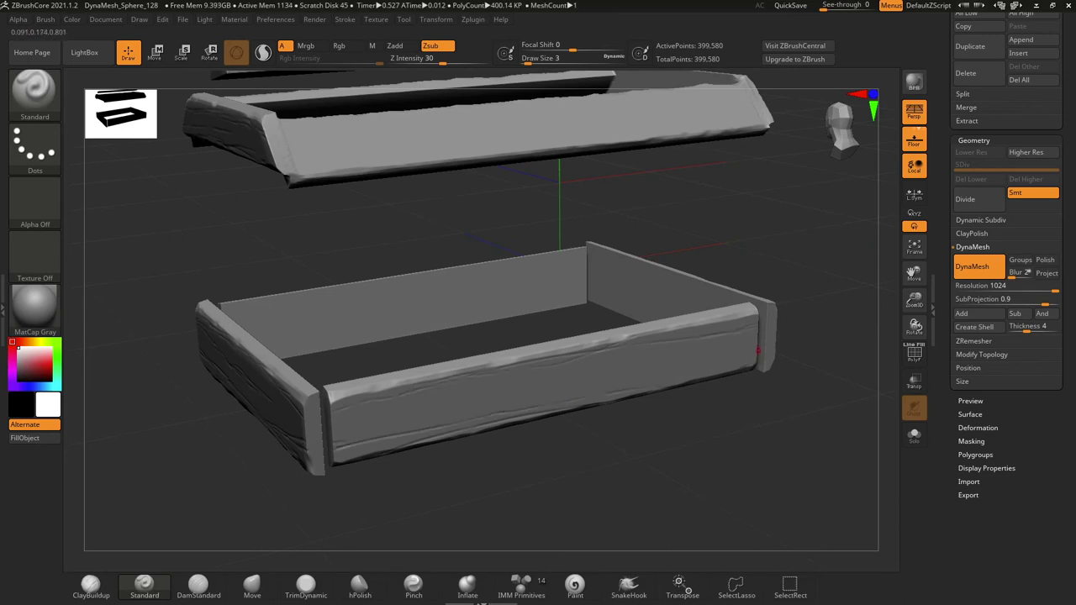
{"action": "mouse_move", "coordinate": [471, 505]}
{"action": "right_mouse_down"}
{"action": "mouse_move", "coordinate": [471, 538]}
{"action": "mouse_move", "coordinate": [487, 555]}
{"action": "right_mouse_up"}
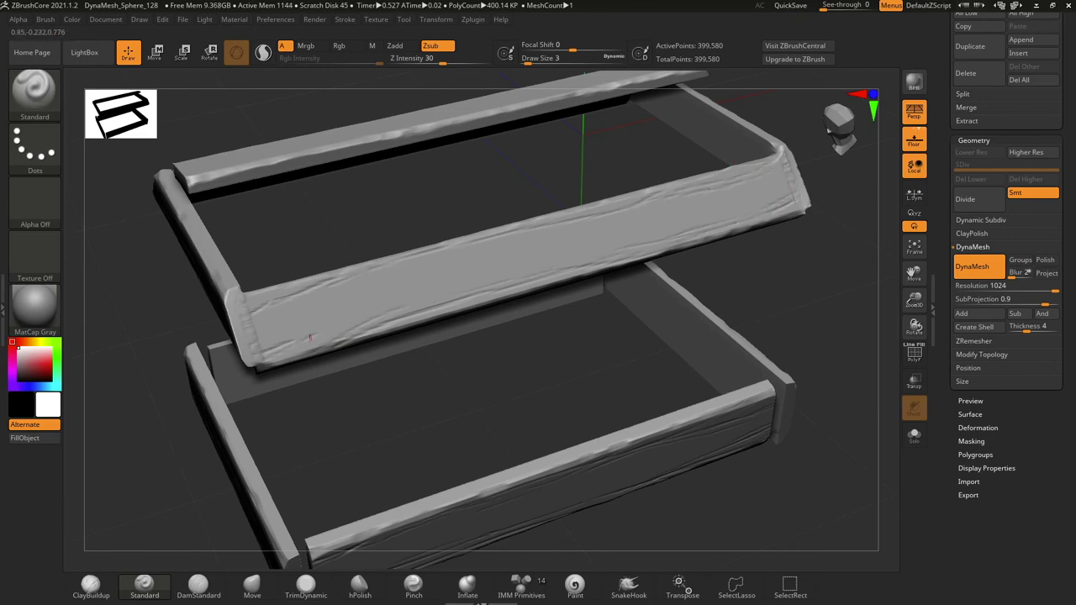
{"action": "mouse_move", "coordinate": [672, 205]}
{"action": "right_mouse_down"}
{"action": "mouse_move", "coordinate": [639, 253]}
{"action": "mouse_move", "coordinate": [589, 244]}
{"action": "mouse_move", "coordinate": [639, 219]}
{"action": "right_mouse_up"}
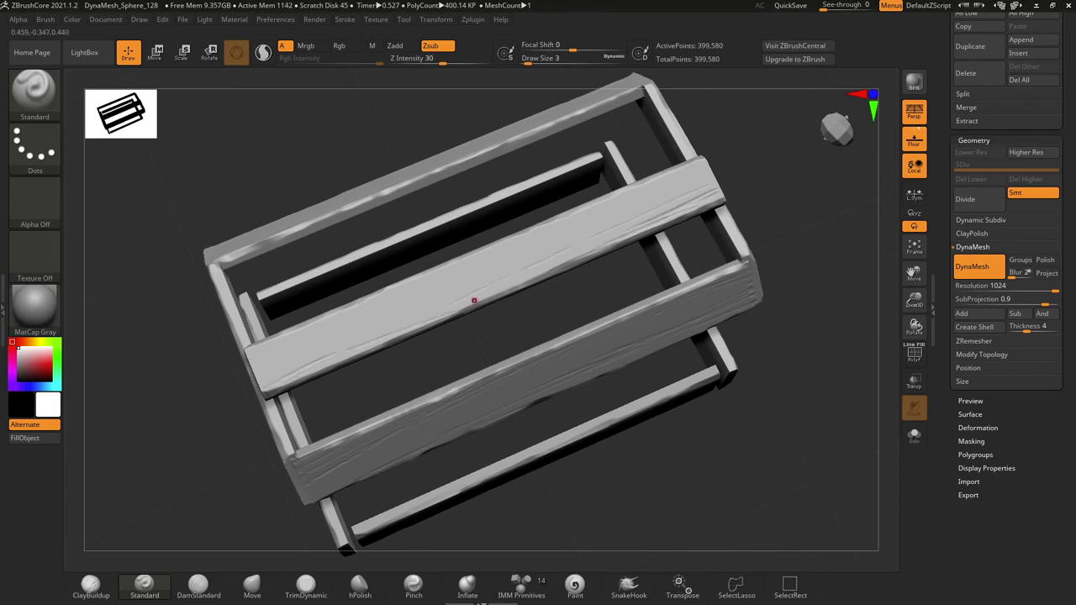
{"action": "right_click_drag", "start_coordinate": [476, 267], "coordinate": [375, 360]}
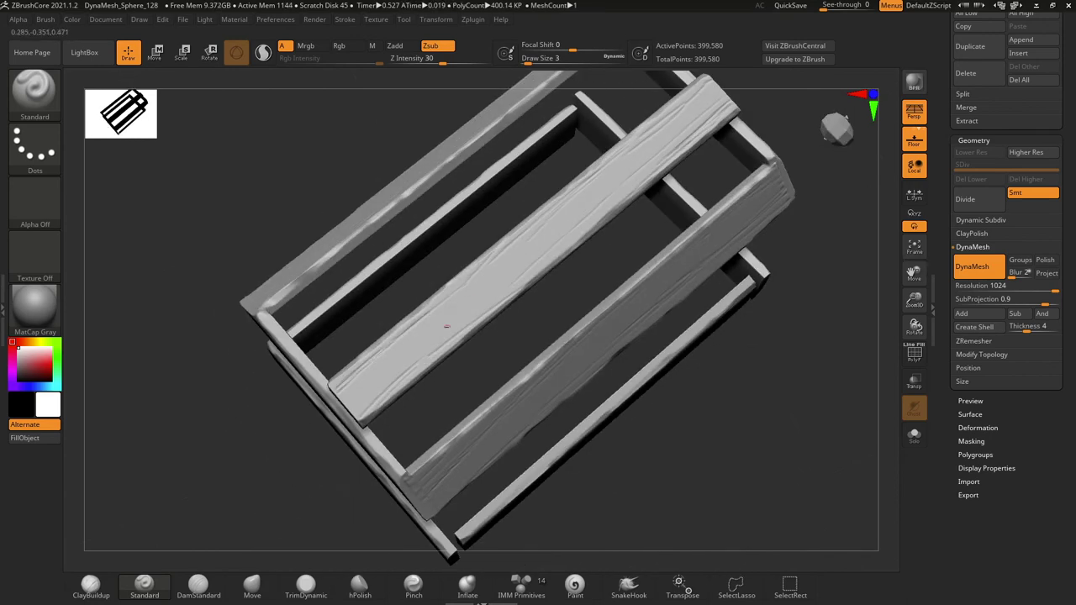
{"action": "mouse_move", "coordinate": [375, 360]}
{"action": "right_mouse_down"}
{"action": "mouse_move", "coordinate": [438, 303]}
{"action": "mouse_move", "coordinate": [504, 210]}
{"action": "right_mouse_up"}
{"action": "type", "text": "40"}
{"action": "key", "text": "Return"}
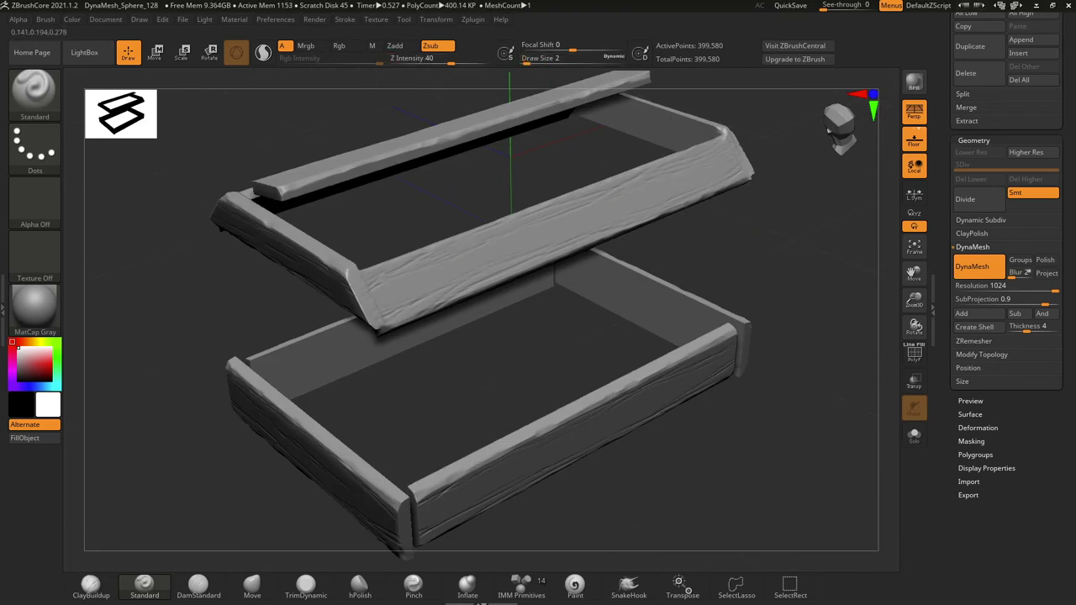
{"action": "right_click_drag", "start_coordinate": [544, 285], "coordinate": [404, 470]}
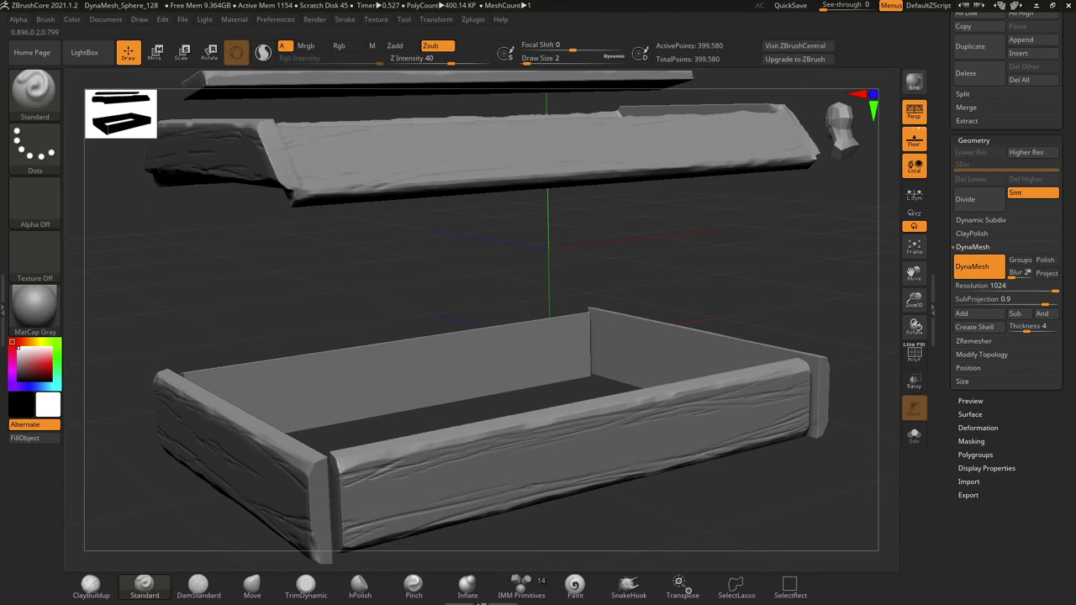
{"action": "right_click_drag", "start_coordinate": [599, 448], "coordinate": [712, 480]}
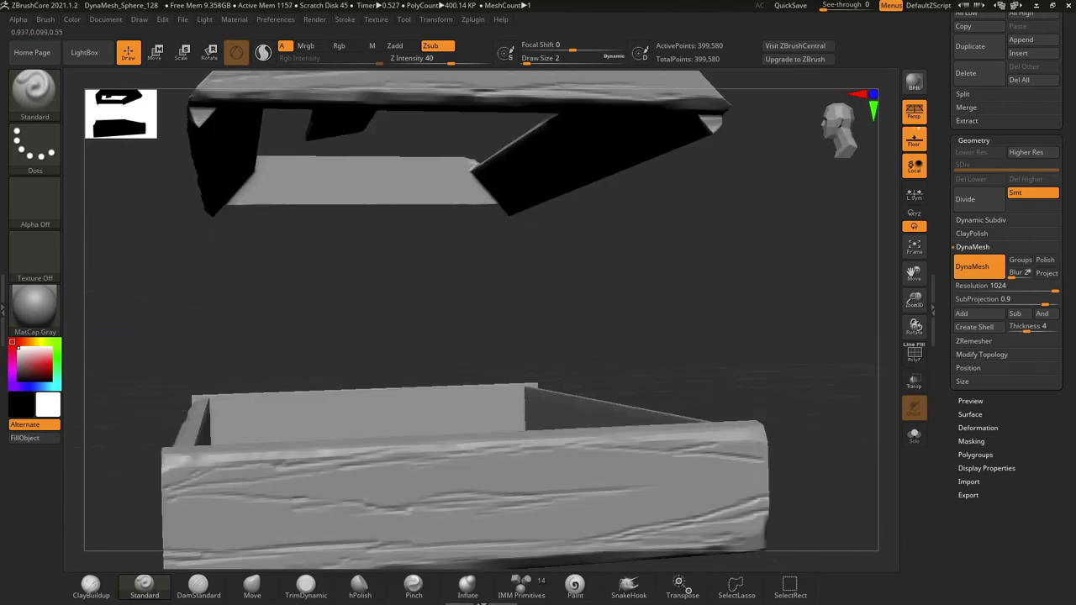
{"action": "mouse_move", "coordinate": [475, 515]}
{"action": "right_mouse_down"}
{"action": "mouse_move", "coordinate": [539, 437]}
{"action": "mouse_move", "coordinate": [639, 353]}
{"action": "mouse_move", "coordinate": [688, 400]}
{"action": "right_mouse_up"}
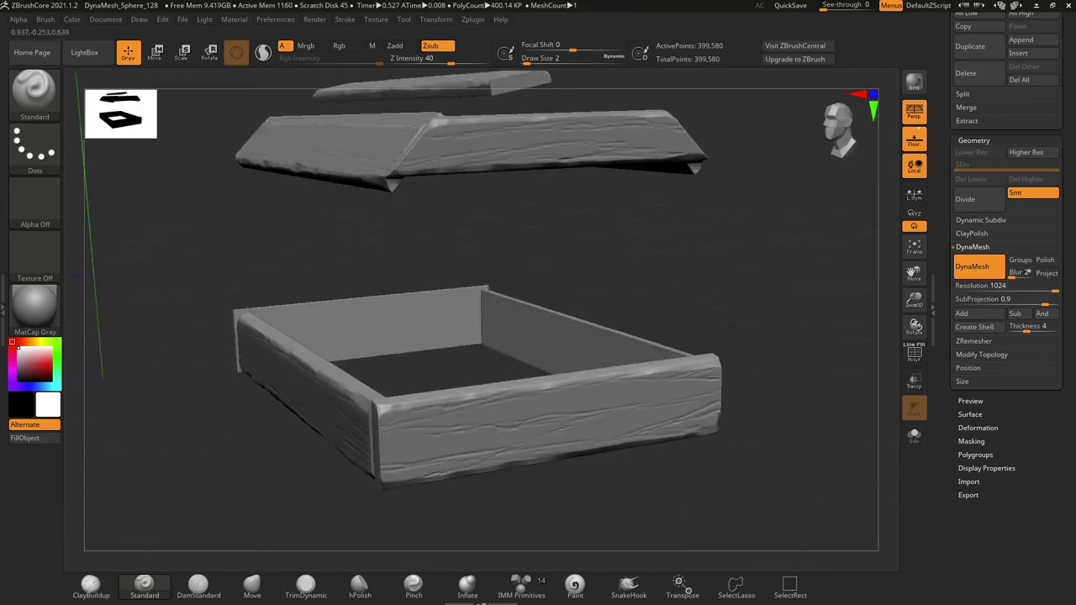
{"action": "right_click_drag", "start_coordinate": [588, 252], "coordinate": [673, 253]}
{"action": "right_click_drag", "start_coordinate": [719, 389], "coordinate": [380, 488]}
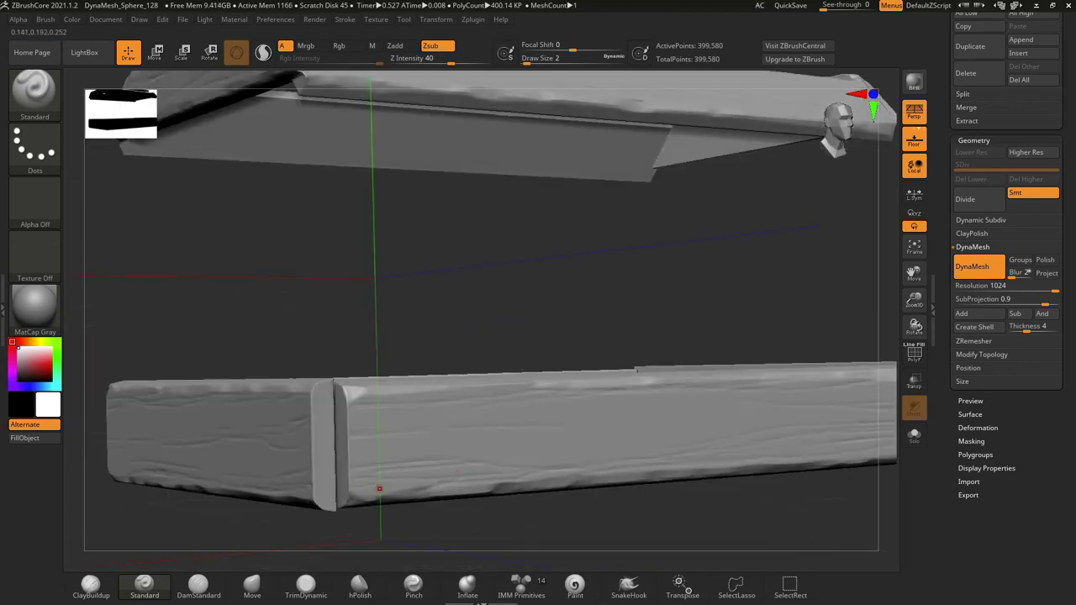
{"action": "mouse_move", "coordinate": [505, 419]}
{"action": "right_mouse_down"}
{"action": "mouse_move", "coordinate": [555, 320]}
{"action": "mouse_move", "coordinate": [639, 324]}
{"action": "mouse_move", "coordinate": [529, 454]}
{"action": "mouse_move", "coordinate": [546, 513]}
{"action": "right_mouse_up"}
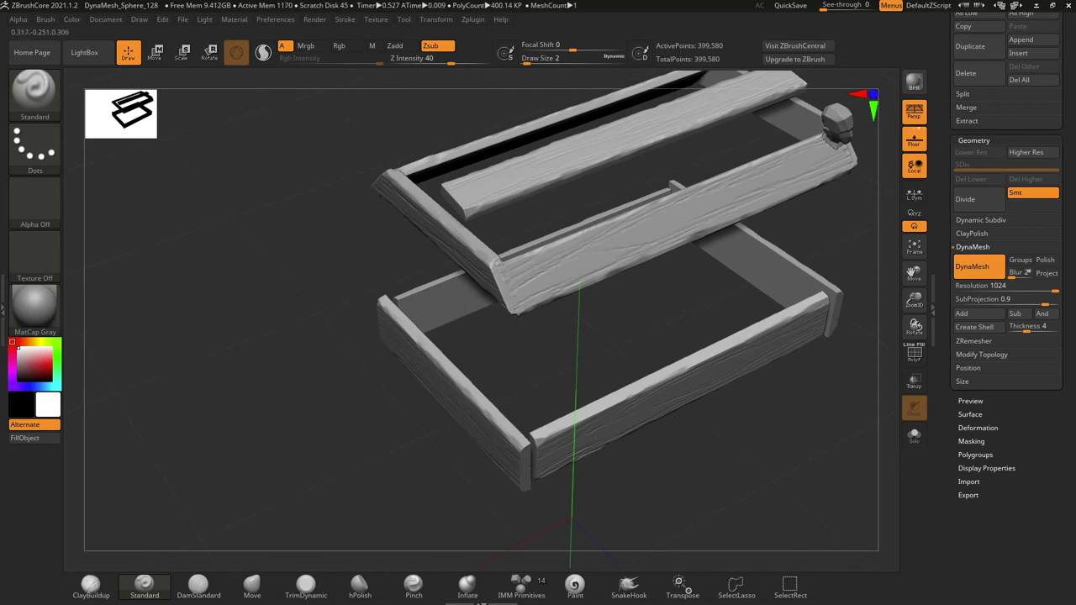
{"action": "mouse_move", "coordinate": [707, 200]}
{"action": "right_mouse_down"}
{"action": "mouse_move", "coordinate": [591, 209]}
{"action": "mouse_move", "coordinate": [482, 246]}
{"action": "right_mouse_up"}
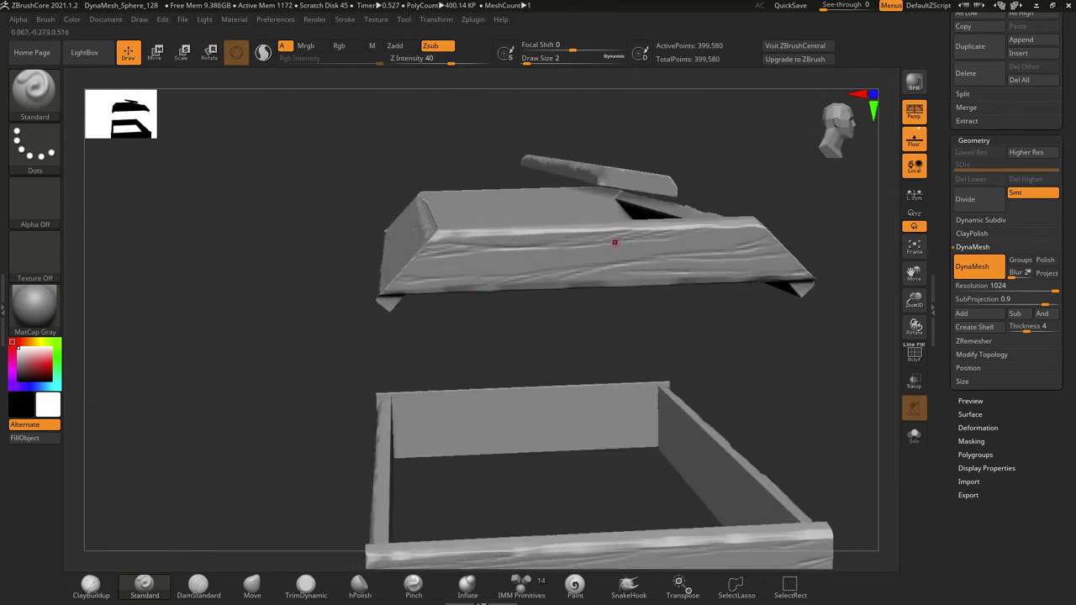
{"action": "right_click_drag", "start_coordinate": [641, 239], "coordinate": [479, 270]}
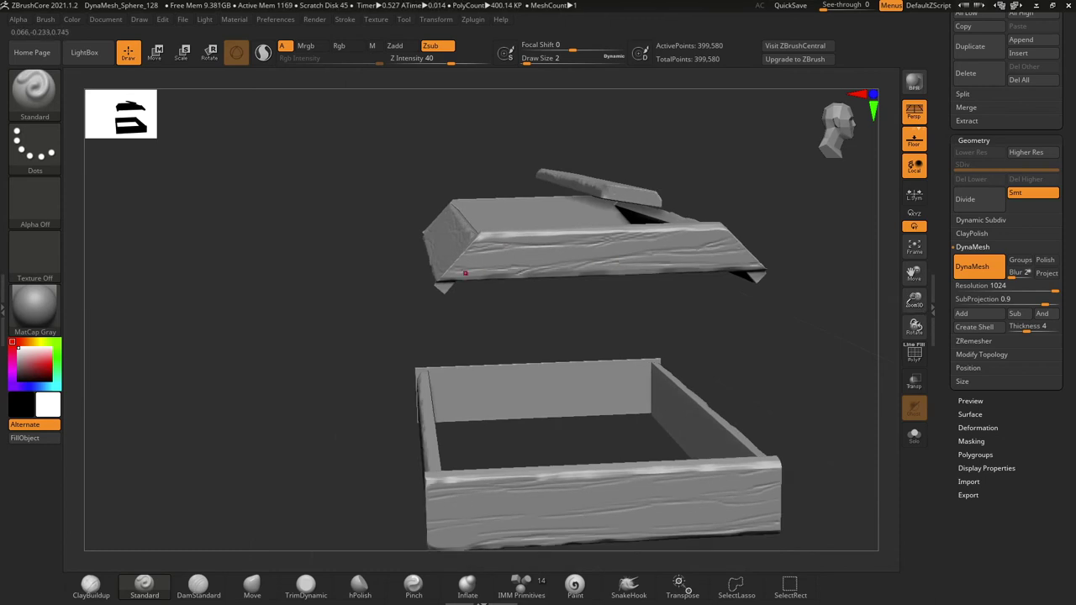
{"action": "right_click_drag", "start_coordinate": [685, 256], "coordinate": [452, 449]}
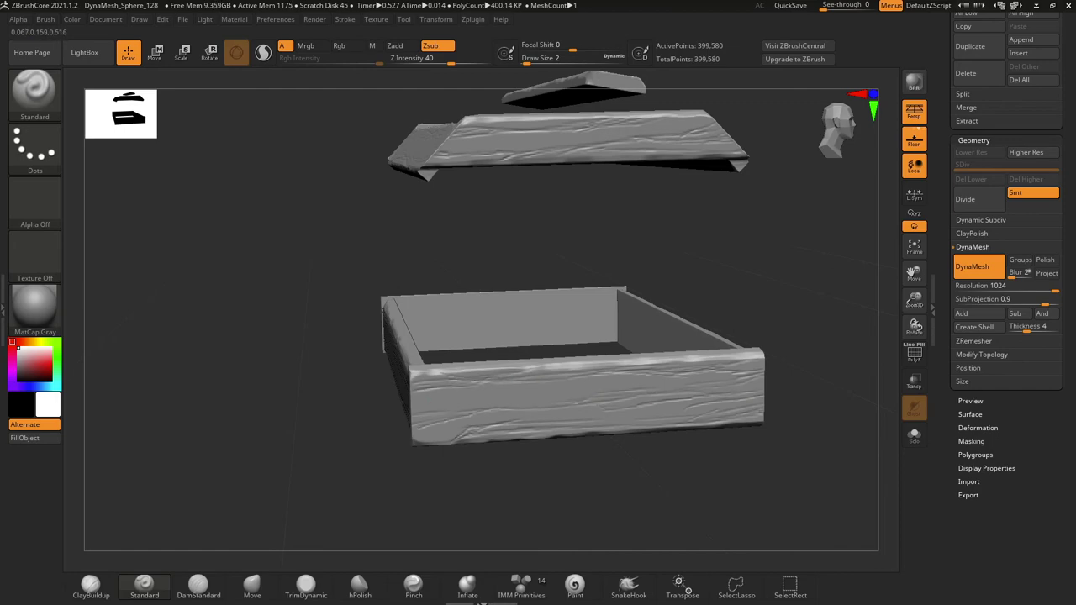
{"action": "mouse_move", "coordinate": [568, 424]}
{"action": "right_mouse_down"}
{"action": "mouse_move", "coordinate": [538, 353]}
{"action": "mouse_move", "coordinate": [470, 252]}
{"action": "mouse_move", "coordinate": [403, 193]}
{"action": "right_mouse_up"}
{"action": "key", "text": "f"}
{"action": "mouse_move", "coordinate": [652, 380]}
{"action": "right_mouse_down"}
{"action": "mouse_move", "coordinate": [580, 219]}
{"action": "mouse_move", "coordinate": [618, 198]}
{"action": "right_mouse_up"}
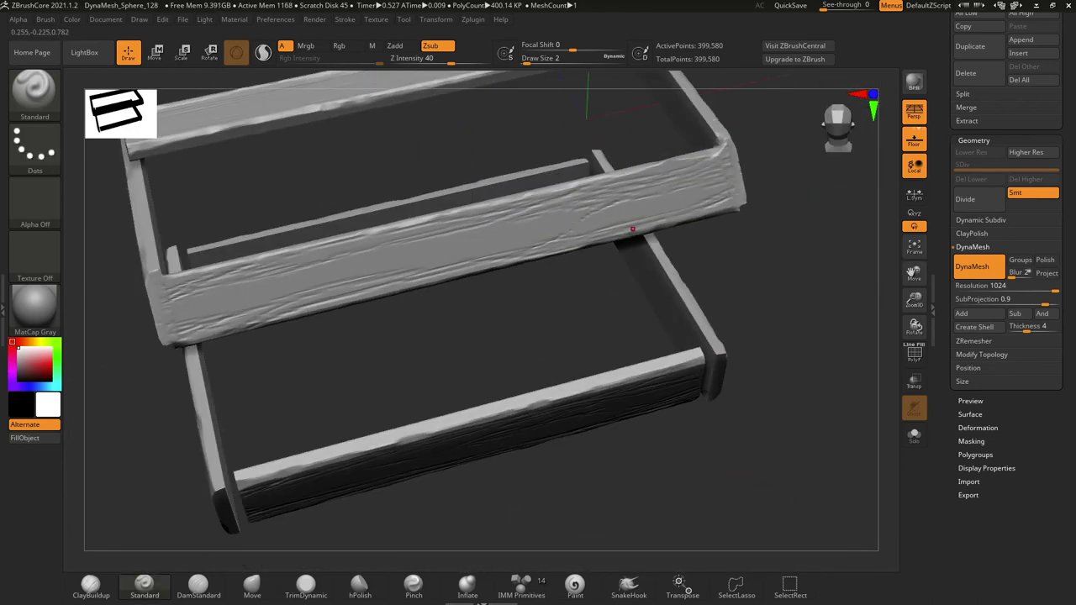
{"action": "left_click", "coordinate": [526, 64]}
Raise Z Intensity to 50 and carve finer grain along the crate planks and corner.
{"action": "left_click", "coordinate": [458, 63]}
{"action": "right_click_drag", "start_coordinate": [546, 319], "coordinate": [615, 380]}
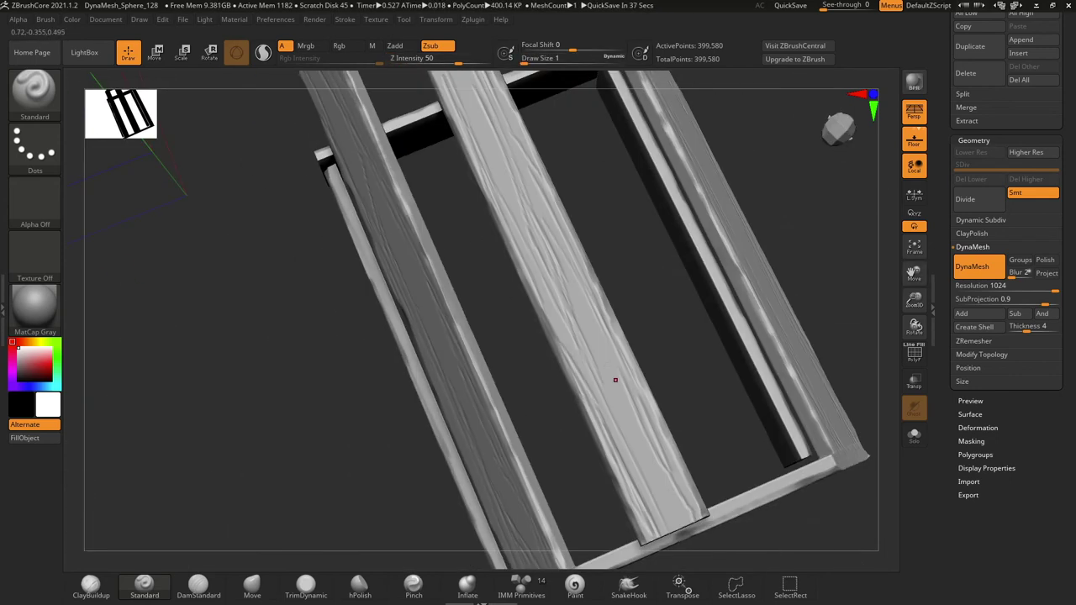
{"action": "right_click_drag", "start_coordinate": [683, 522], "coordinate": [351, 156]}
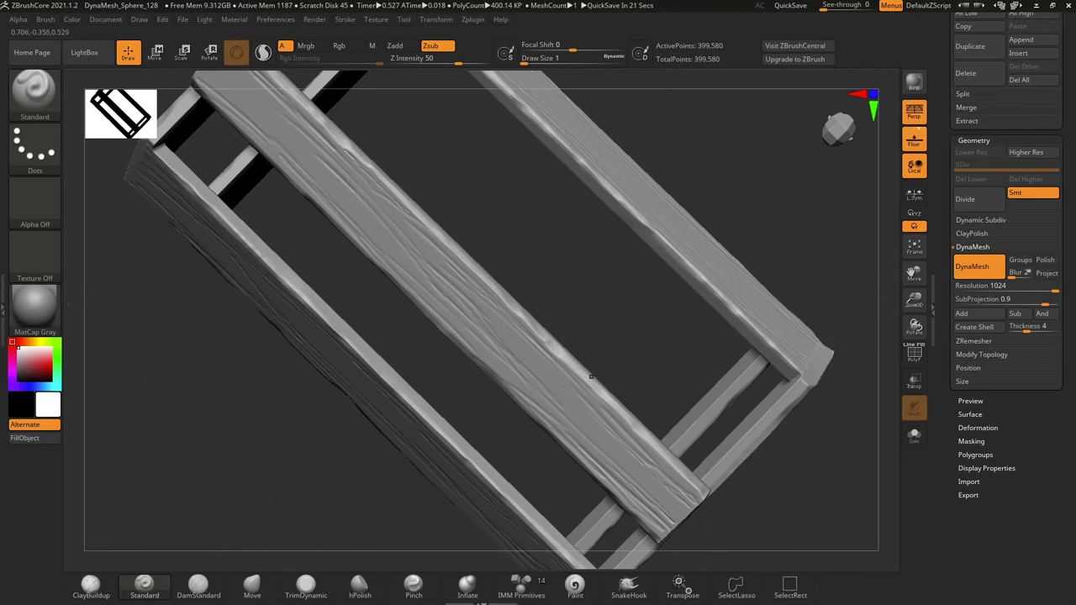
{"action": "right_click_drag", "start_coordinate": [505, 278], "coordinate": [575, 359]}
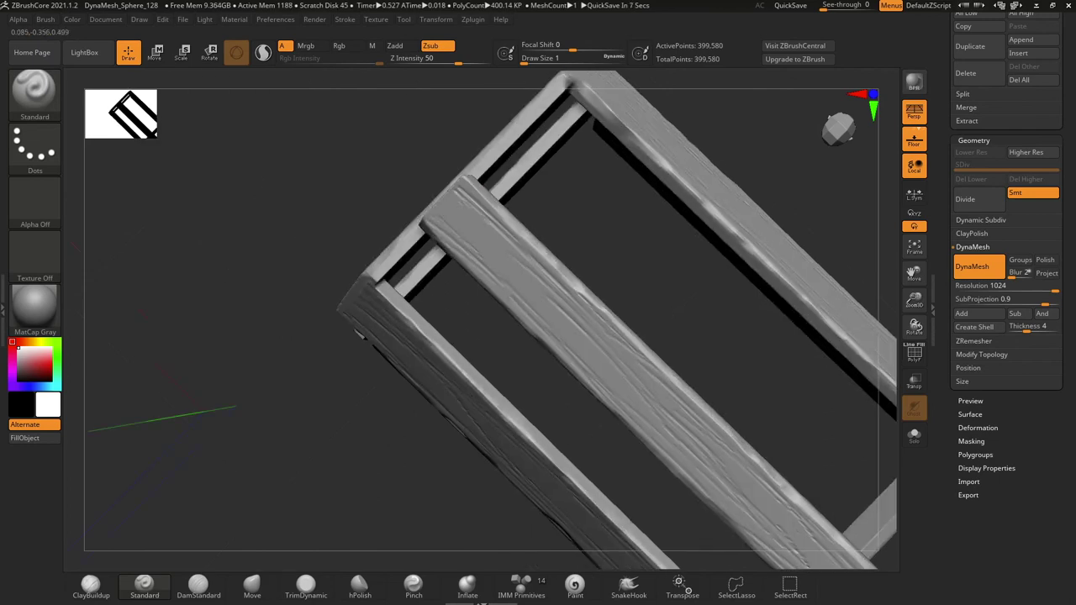
{"action": "right_click_drag", "start_coordinate": [357, 334], "coordinate": [551, 427]}
{"action": "mouse_move", "coordinate": [504, 286]}
{"action": "right_mouse_down"}
{"action": "mouse_move", "coordinate": [437, 353]}
{"action": "mouse_move", "coordinate": [538, 320]}
{"action": "right_mouse_up"}
{"action": "right_click_drag", "start_coordinate": [387, 437], "coordinate": [413, 458]}
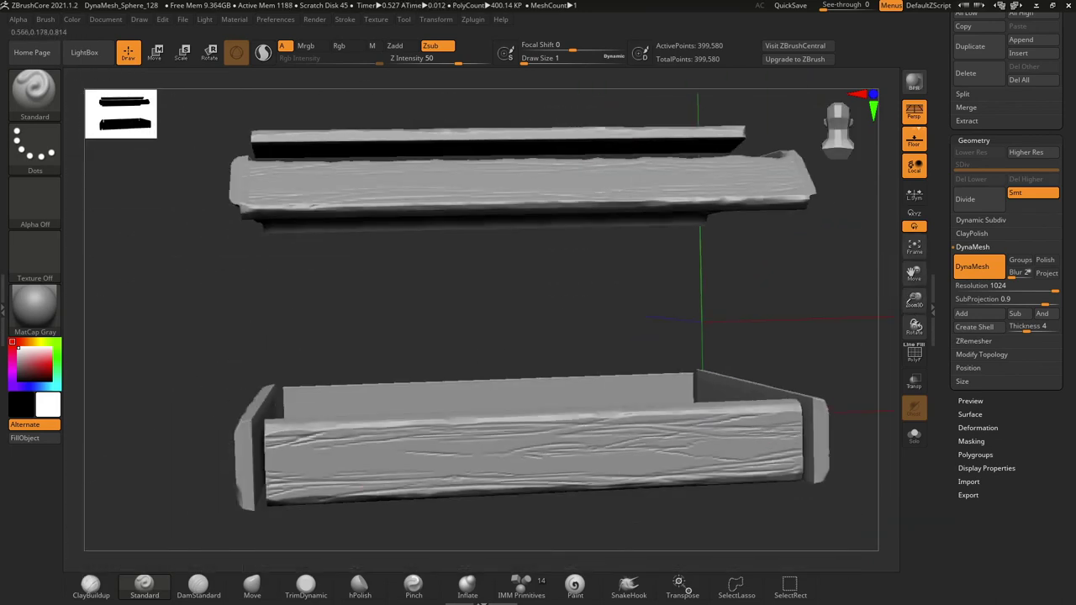
Switch to the TrimDynamic brush and orbit back to a front view of the crate.
{"action": "mouse_move", "coordinate": [745, 427]}
{"action": "right_mouse_down"}
{"action": "mouse_move", "coordinate": [724, 430]}
{"action": "mouse_move", "coordinate": [741, 409]}
{"action": "mouse_move", "coordinate": [505, 470]}
{"action": "right_mouse_up"}
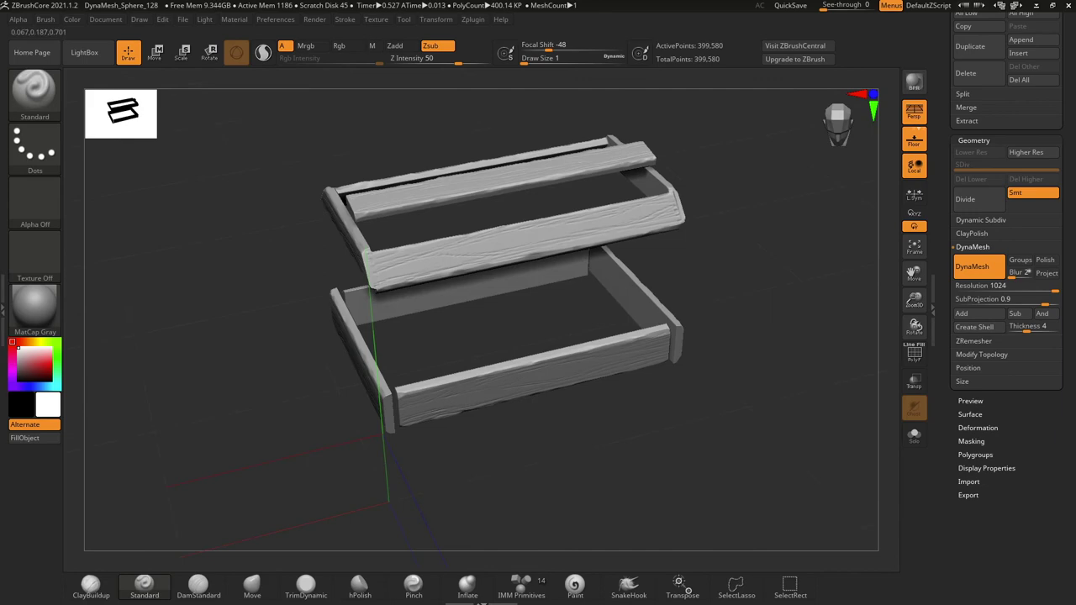
{"action": "left_click", "coordinate": [306, 585]}
{"action": "mouse_move", "coordinate": [505, 471]}
{"action": "right_mouse_down", "text": "shift"}
{"action": "mouse_move", "coordinate": [528, 452]}
{"action": "mouse_move", "coordinate": [493, 250]}
{"action": "mouse_move", "coordinate": [539, 277]}
{"action": "mouse_move", "coordinate": [690, 253]}
{"action": "mouse_move", "coordinate": [874, 246]}
{"action": "right_mouse_up", "text": "shift"}
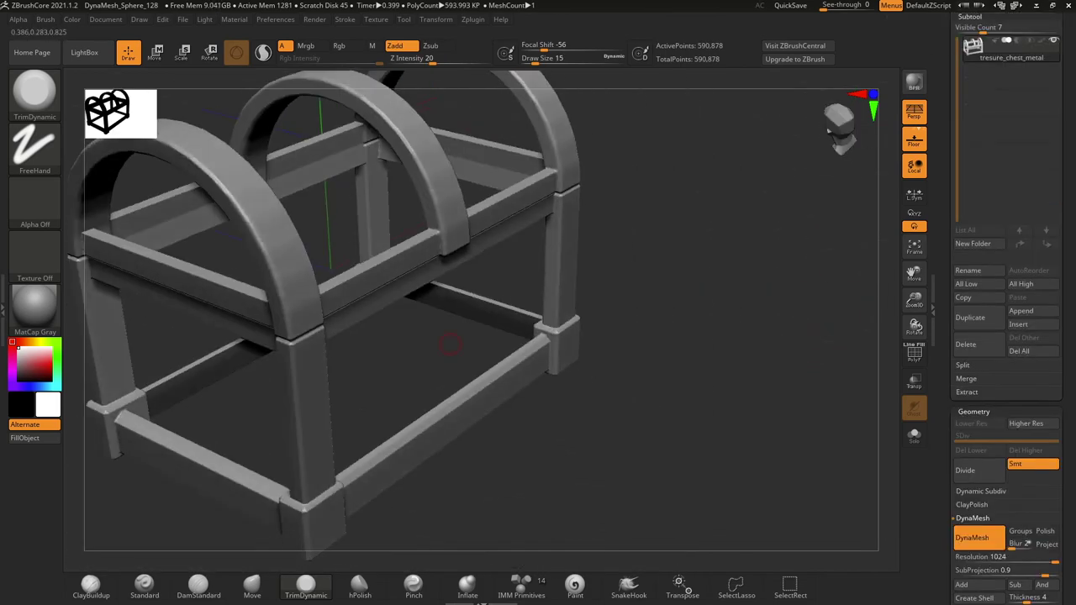
Set Zsub carving and nudge brush size and intensity up around the metal frame.
{"action": "right_click_drag", "start_coordinate": [756, 336], "coordinate": [689, 319]}
{"action": "left_click", "coordinate": [430, 45]}
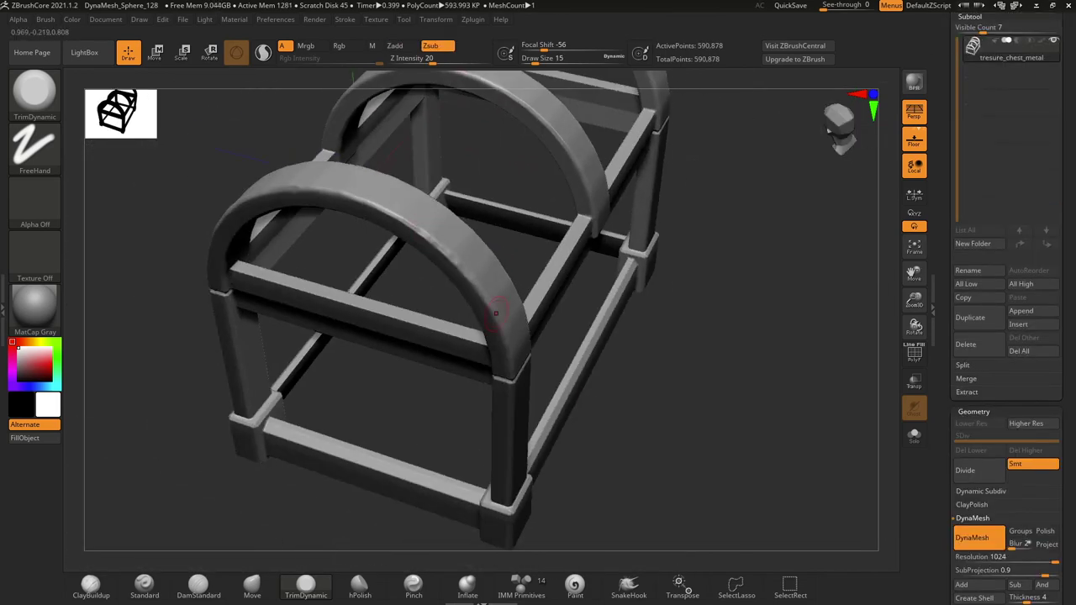
{"action": "right_click_drag", "start_coordinate": [639, 353], "coordinate": [690, 336]}
{"action": "left_click_drag", "start_coordinate": [535, 63], "coordinate": [539, 63]}
{"action": "left_click_drag", "start_coordinate": [433, 63], "coordinate": [437, 64]}
{"action": "right_click_drag", "start_coordinate": [689, 336], "coordinate": [761, 324]}
{"action": "mouse_move", "coordinate": [441, 256]}
{"action": "right_mouse_down"}
{"action": "mouse_move", "coordinate": [585, 219]}
{"action": "mouse_move", "coordinate": [706, 269]}
{"action": "mouse_move", "coordinate": [589, 253]}
{"action": "right_mouse_up"}
Choose the dotted carving brush with Draw Size 3 and Z Intensity 35.
{"action": "left_click", "coordinate": [144, 583]}
{"action": "left_click_drag", "start_coordinate": [538, 63], "coordinate": [564, 63]}
{"action": "mouse_move", "coordinate": [589, 252]}
{"action": "right_mouse_down", "text": "alt"}
{"action": "mouse_move", "coordinate": [589, 320]}
{"action": "mouse_move", "coordinate": [757, 219]}
{"action": "right_mouse_up", "text": "alt"}
{"action": "type", "text": "s3"}
{"action": "key", "text": "Return"}
{"action": "mouse_move", "coordinate": [558, 305]}
{"action": "right_mouse_down", "text": "alt"}
{"action": "mouse_move", "coordinate": [558, 252]}
{"action": "mouse_move", "coordinate": [538, 285]}
{"action": "mouse_move", "coordinate": [558, 305]}
{"action": "mouse_move", "coordinate": [764, 348]}
{"action": "mouse_move", "coordinate": [841, 294]}
{"action": "mouse_move", "coordinate": [757, 286]}
{"action": "right_mouse_up", "text": "alt"}
{"action": "type", "text": "35"}
{"action": "key", "text": "Return"}
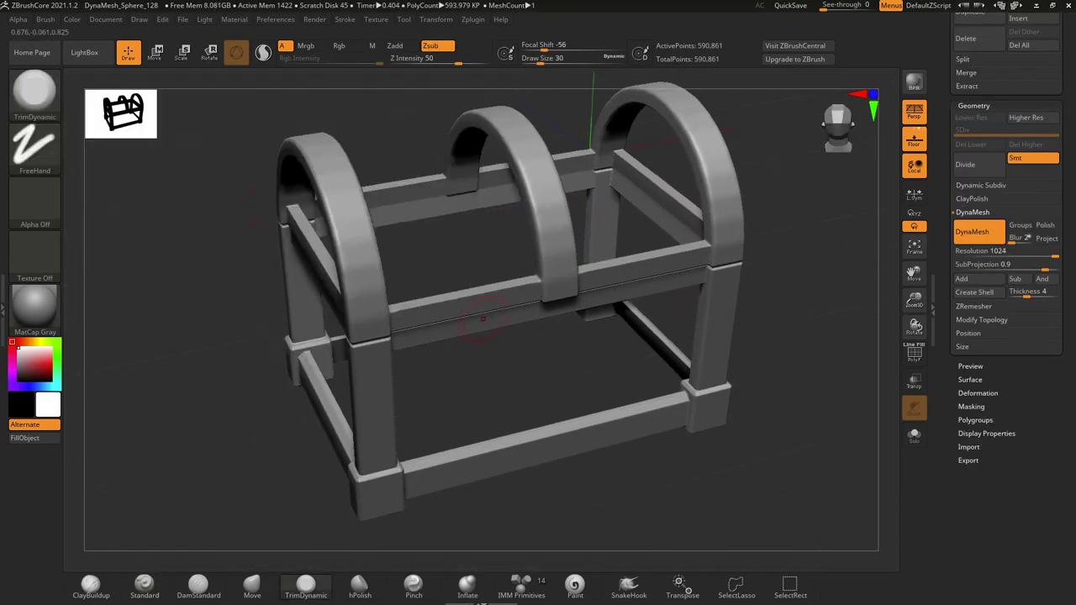
Carve chips and dents along the metal bands while rotating around the frame.
{"action": "mouse_move", "coordinate": [482, 318]}
{"action": "right_mouse_down"}
{"action": "mouse_move", "coordinate": [382, 204]}
{"action": "mouse_move", "coordinate": [386, 414]}
{"action": "right_mouse_up"}
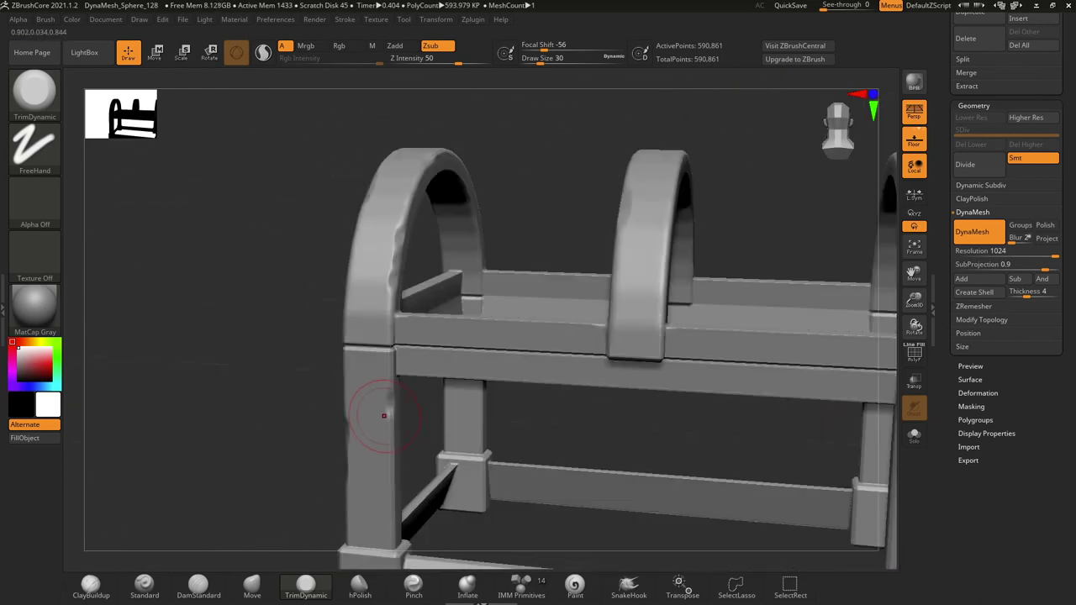
{"action": "mouse_move", "coordinate": [385, 413]}
{"action": "right_mouse_down"}
{"action": "mouse_move", "coordinate": [541, 454]}
{"action": "mouse_move", "coordinate": [371, 446]}
{"action": "mouse_move", "coordinate": [628, 508]}
{"action": "right_mouse_up"}
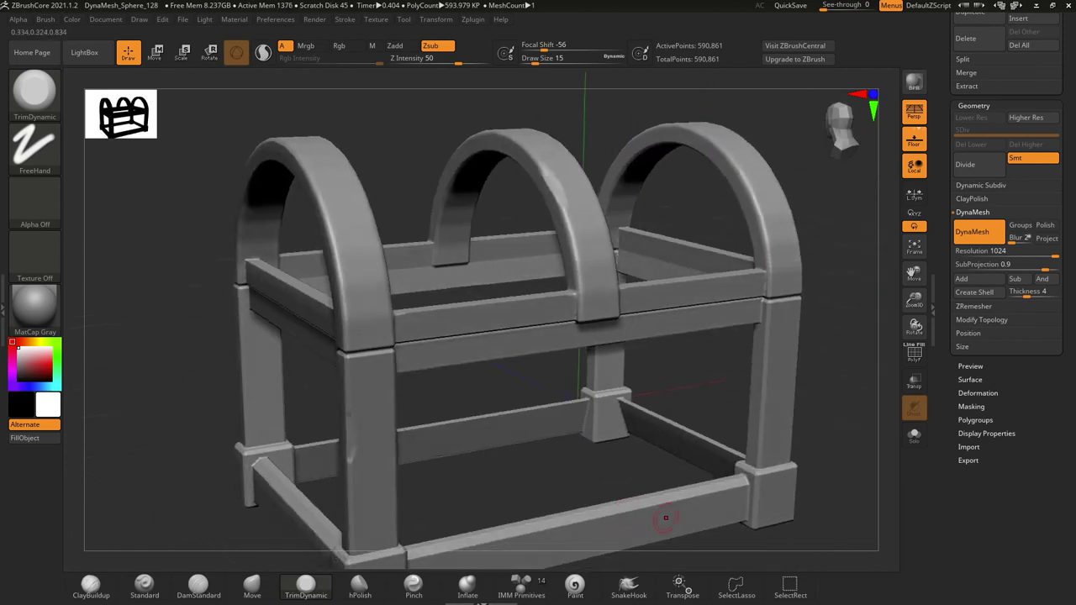
{"action": "right_click_drag", "start_coordinate": [703, 448], "coordinate": [756, 488]}
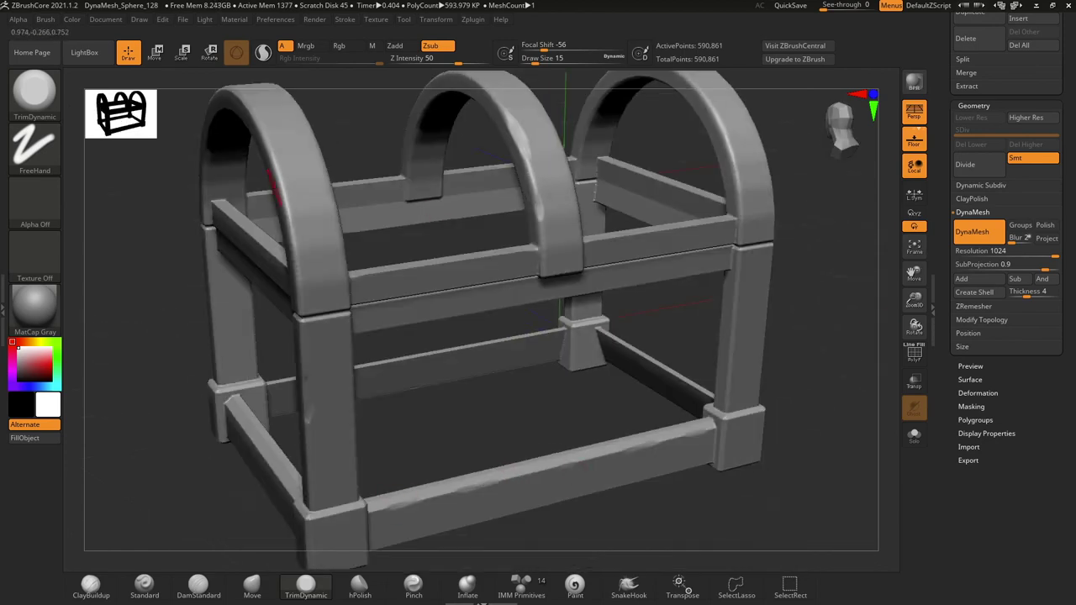
{"action": "mouse_move", "coordinate": [291, 223]}
{"action": "right_mouse_down"}
{"action": "mouse_move", "coordinate": [325, 488]}
{"action": "mouse_move", "coordinate": [589, 471]}
{"action": "mouse_move", "coordinate": [539, 471]}
{"action": "mouse_move", "coordinate": [549, 177]}
{"action": "mouse_move", "coordinate": [444, 252]}
{"action": "mouse_move", "coordinate": [583, 426]}
{"action": "right_mouse_up"}
{"action": "mouse_move", "coordinate": [659, 520]}
{"action": "right_mouse_down"}
{"action": "mouse_move", "coordinate": [456, 367]}
{"action": "mouse_move", "coordinate": [332, 435]}
{"action": "right_mouse_up"}
{"action": "mouse_move", "coordinate": [412, 323]}
{"action": "right_mouse_down"}
{"action": "mouse_move", "coordinate": [422, 252]}
{"action": "mouse_move", "coordinate": [352, 204]}
{"action": "mouse_move", "coordinate": [387, 252]}
{"action": "mouse_move", "coordinate": [480, 127]}
{"action": "right_mouse_up"}
Reselect the dotted carving brush and Shift-smooth the chipped bands from several angles.
{"action": "key", "text": "b"}
{"action": "left_click", "coordinate": [479, 128]}
{"action": "mouse_move", "coordinate": [538, 168]}
{"action": "right_mouse_down", "text": "shift"}
{"action": "mouse_move", "coordinate": [557, 158]}
{"action": "mouse_move", "coordinate": [252, 214]}
{"action": "right_mouse_up", "text": "shift"}
{"action": "key", "text": "shift"}
{"action": "right_click_drag", "start_coordinate": [657, 427], "coordinate": [481, 241]}
{"action": "mouse_move", "coordinate": [274, 180]}
{"action": "right_mouse_down"}
{"action": "mouse_move", "coordinate": [243, 243]}
{"action": "mouse_move", "coordinate": [386, 257]}
{"action": "right_mouse_up"}
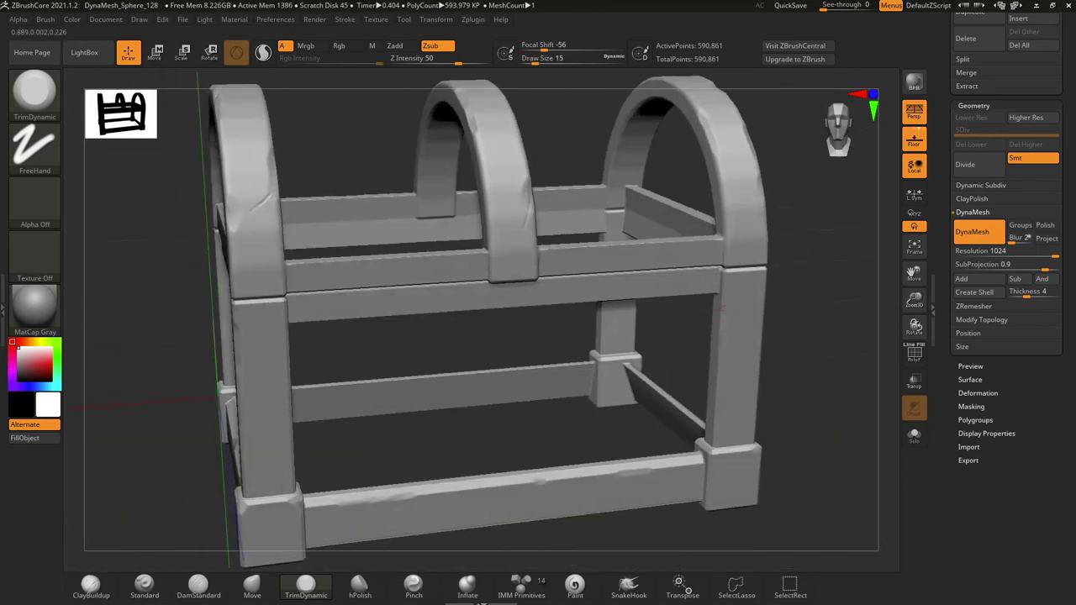
Reselect the Standard brush with B-S-T and orbit the chest through three-quarter and side views.
{"action": "mouse_move", "coordinate": [721, 306]}
{"action": "left_mouse_down"}
{"action": "mouse_move", "coordinate": [749, 336]}
{"action": "mouse_move", "coordinate": [474, 280]}
{"action": "mouse_move", "coordinate": [434, 312]}
{"action": "mouse_move", "coordinate": [504, 210]}
{"action": "left_mouse_up"}
{"action": "key", "text": "b"}
{"action": "key", "text": "s"}
{"action": "key", "text": "t"}
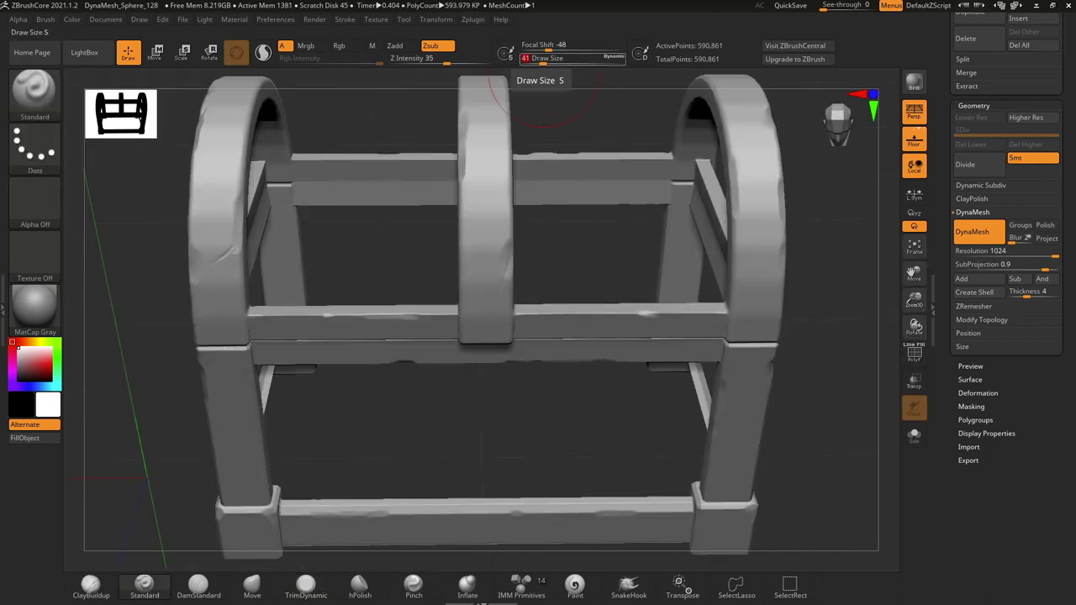
{"action": "left_click_drag", "start_coordinate": [914, 300], "coordinate": [738, 440]}
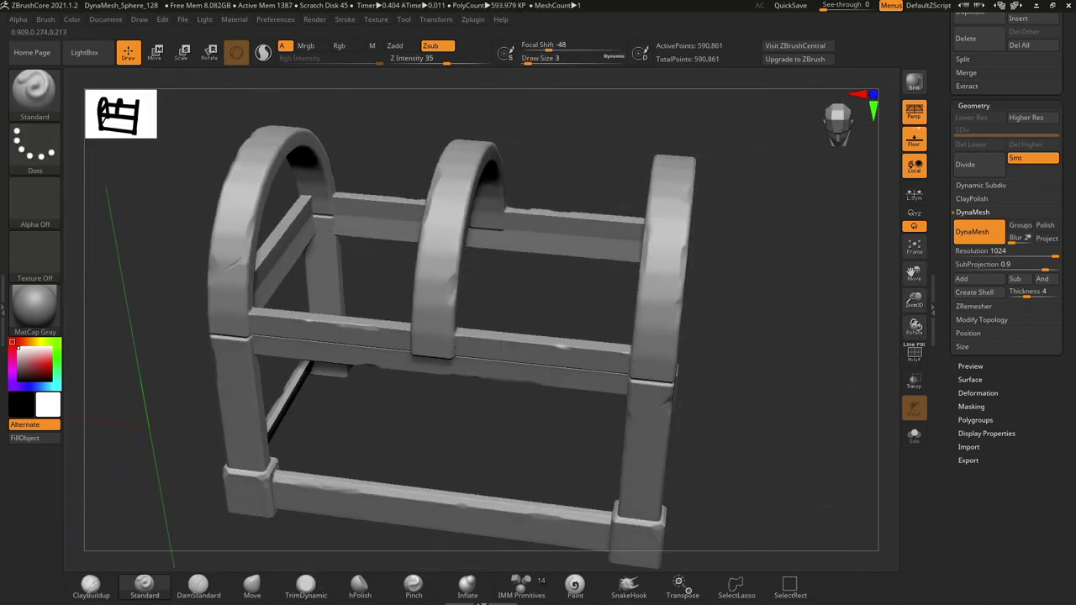
{"action": "mouse_move", "coordinate": [488, 452]}
{"action": "left_mouse_down"}
{"action": "mouse_move", "coordinate": [243, 332]}
{"action": "mouse_move", "coordinate": [284, 233]}
{"action": "left_mouse_up"}
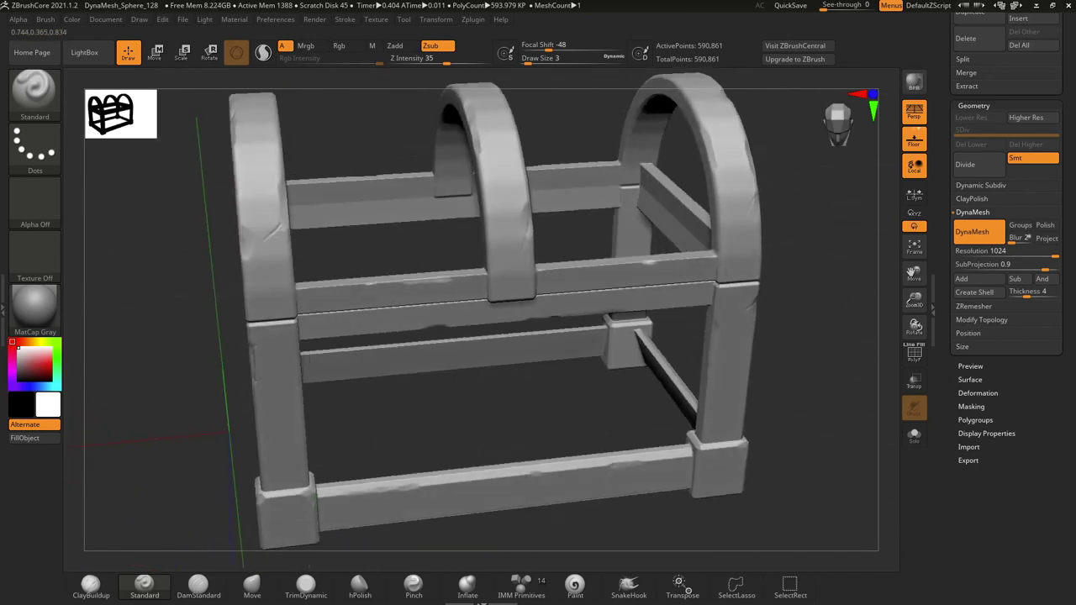
{"action": "mouse_move", "coordinate": [374, 247]}
{"action": "left_mouse_down"}
{"action": "mouse_move", "coordinate": [524, 269]}
{"action": "mouse_move", "coordinate": [517, 288]}
{"action": "mouse_move", "coordinate": [685, 334]}
{"action": "left_mouse_up"}
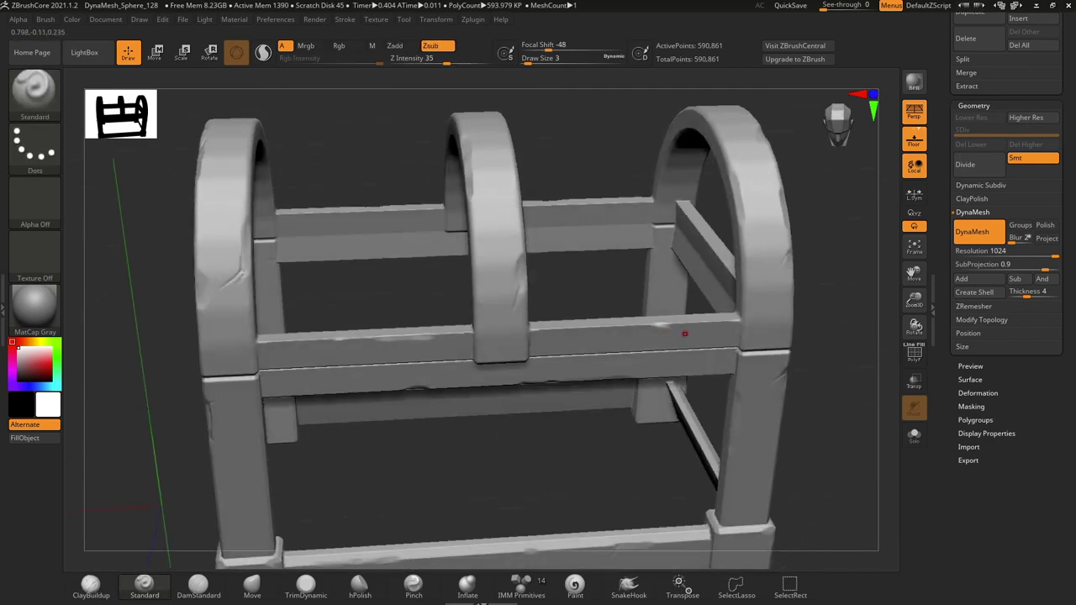
{"action": "mouse_move", "coordinate": [855, 385]}
{"action": "left_mouse_down"}
{"action": "mouse_move", "coordinate": [710, 225]}
{"action": "mouse_move", "coordinate": [309, 333]}
{"action": "left_mouse_up"}
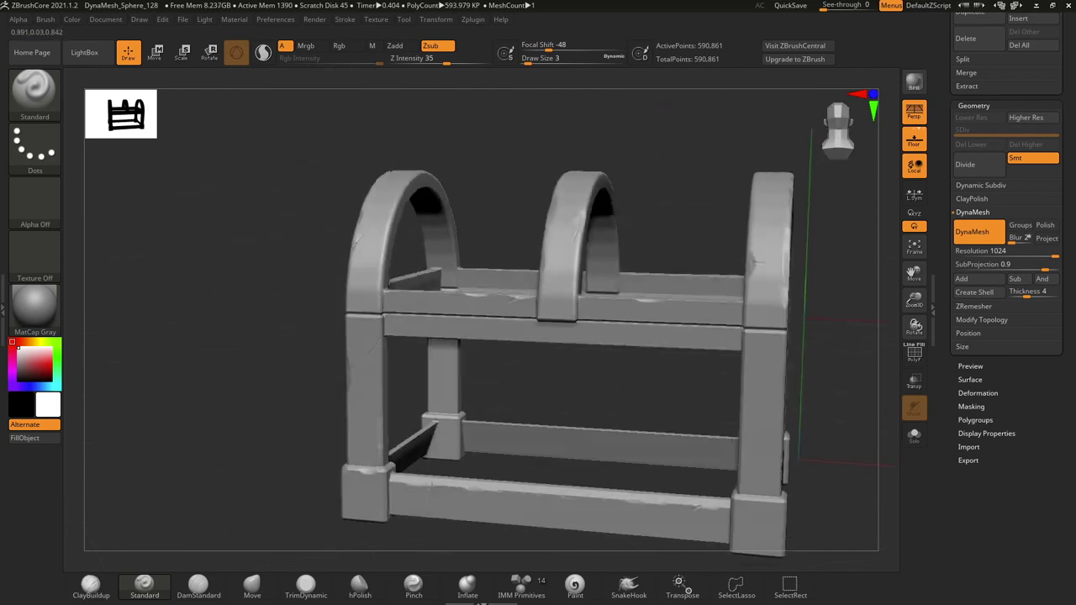
{"action": "left_click_drag", "start_coordinate": [308, 333], "coordinate": [244, 341]}
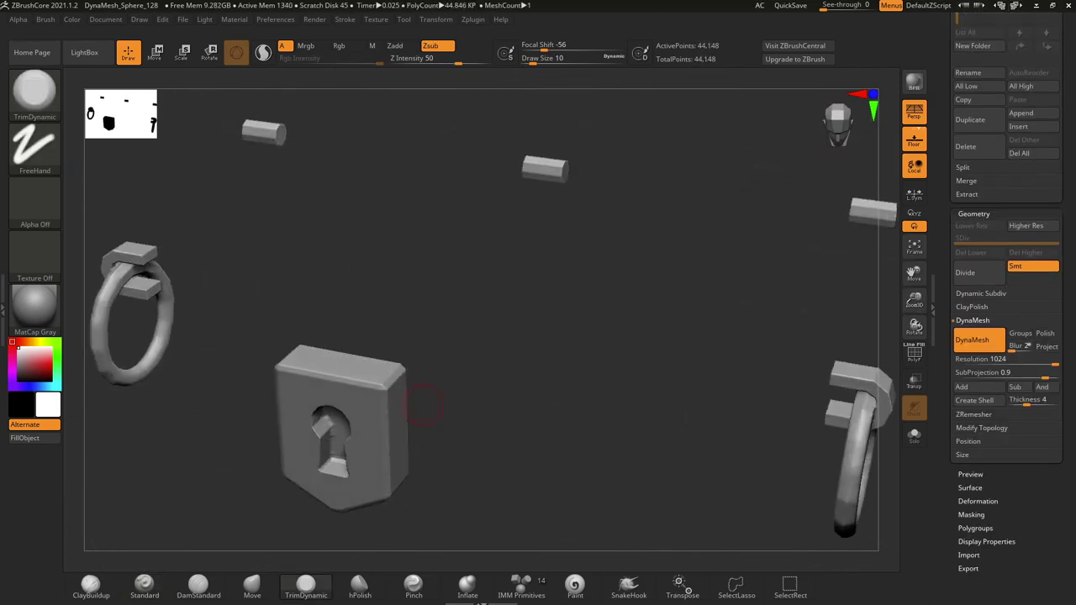
Chip the lock plate and ring from front and three-quarter angles.
{"action": "left_click_drag", "start_coordinate": [539, 252], "coordinate": [300, 301]}
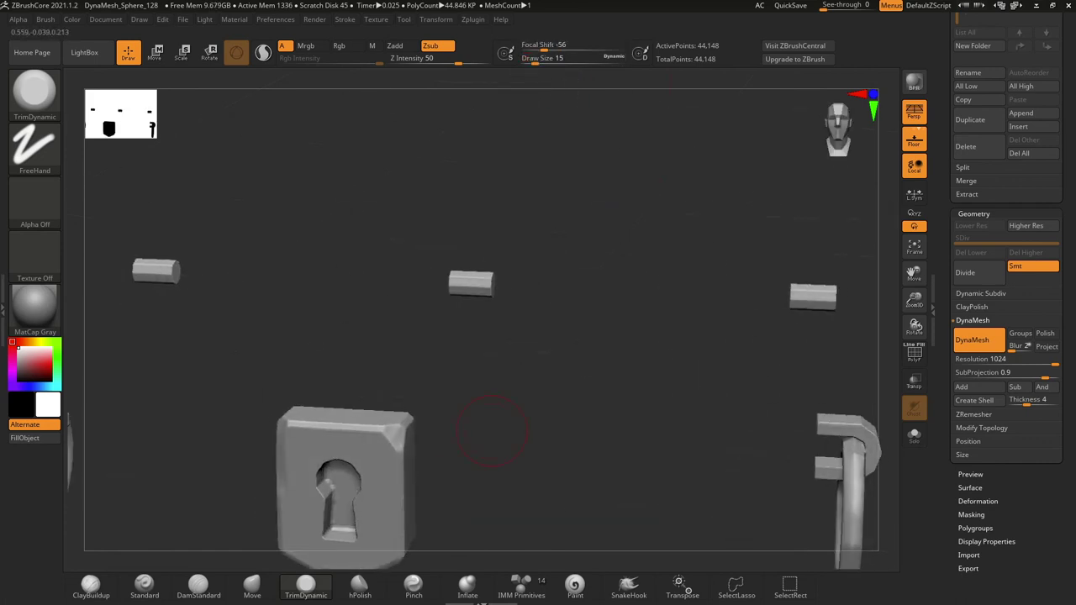
{"action": "mouse_move", "coordinate": [411, 428]}
{"action": "left_mouse_down"}
{"action": "mouse_move", "coordinate": [363, 362]}
{"action": "mouse_move", "coordinate": [915, 381]}
{"action": "mouse_move", "coordinate": [504, 374]}
{"action": "mouse_move", "coordinate": [591, 331]}
{"action": "left_mouse_up"}
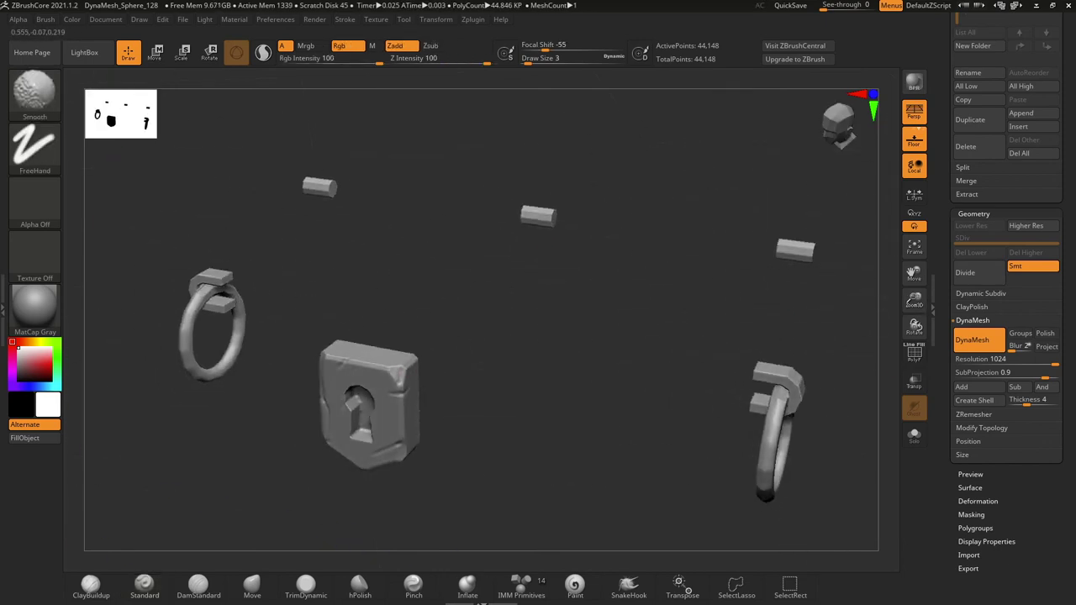
{"action": "mouse_move", "coordinate": [591, 331]}
{"action": "left_mouse_down"}
{"action": "mouse_move", "coordinate": [651, 361]}
{"action": "mouse_move", "coordinate": [589, 378]}
{"action": "left_mouse_up"}
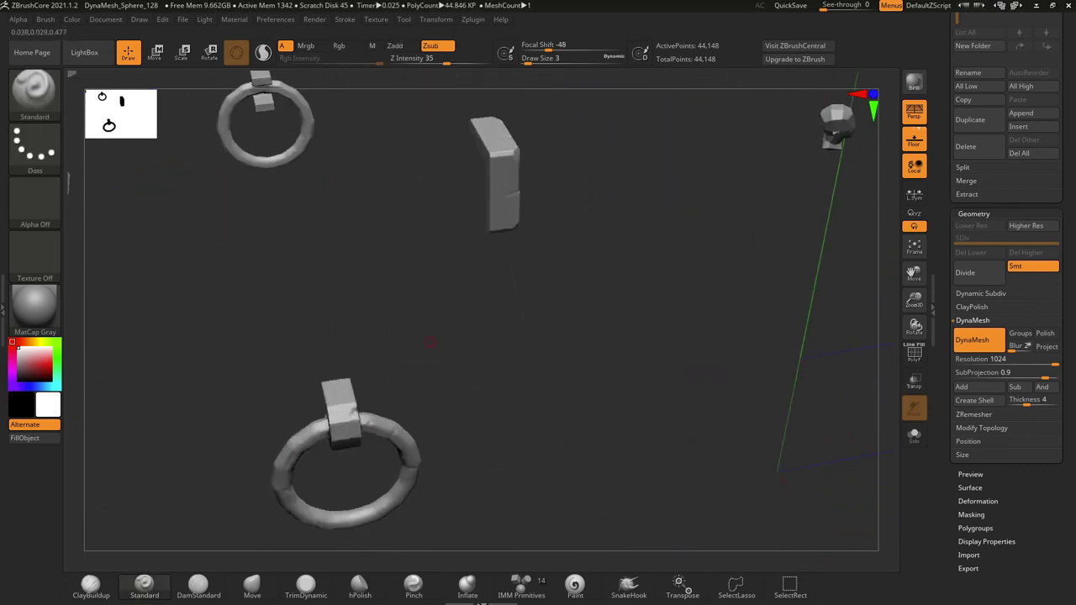
Chip the ring, lock and pegs with TrimDynamic at size 8, then zoom out.
{"action": "left_click", "coordinate": [306, 583]}
{"action": "mouse_move", "coordinate": [588, 378]}
{"action": "left_mouse_down"}
{"action": "mouse_move", "coordinate": [462, 320]}
{"action": "mouse_move", "coordinate": [433, 477]}
{"action": "mouse_move", "coordinate": [522, 153]}
{"action": "left_mouse_up"}
{"action": "key", "text": "b"}
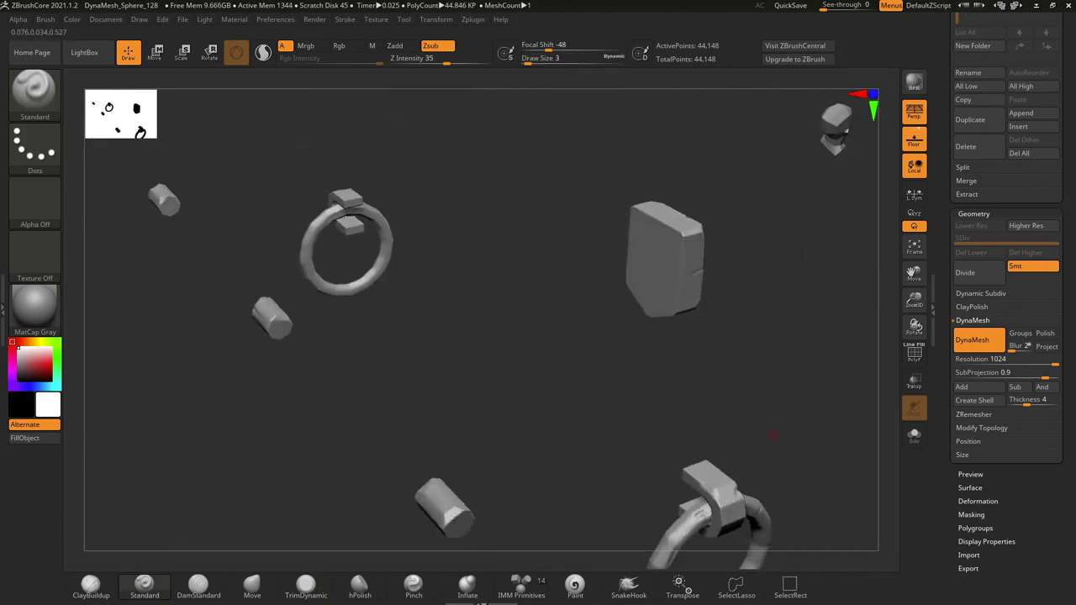
{"action": "mouse_move", "coordinate": [772, 436]}
{"action": "left_mouse_down"}
{"action": "mouse_move", "coordinate": [617, 408]}
{"action": "mouse_move", "coordinate": [568, 443]}
{"action": "mouse_move", "coordinate": [521, 454]}
{"action": "mouse_move", "coordinate": [697, 300]}
{"action": "mouse_move", "coordinate": [730, 366]}
{"action": "mouse_move", "coordinate": [302, 401]}
{"action": "mouse_move", "coordinate": [296, 569]}
{"action": "left_mouse_up"}
{"action": "key", "text": "s"}
{"action": "mouse_move", "coordinate": [483, 603]}
{"action": "left_mouse_down"}
{"action": "mouse_move", "coordinate": [533, 362]}
{"action": "mouse_move", "coordinate": [253, 456]}
{"action": "left_mouse_up"}
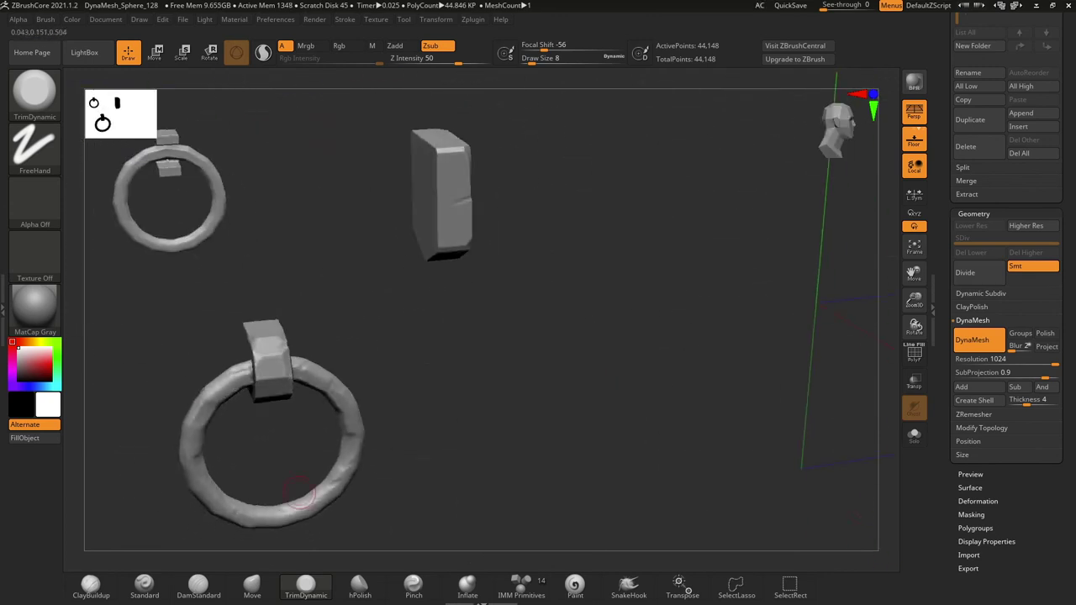
{"action": "left_click_drag", "start_coordinate": [252, 455], "coordinate": [353, 454]}
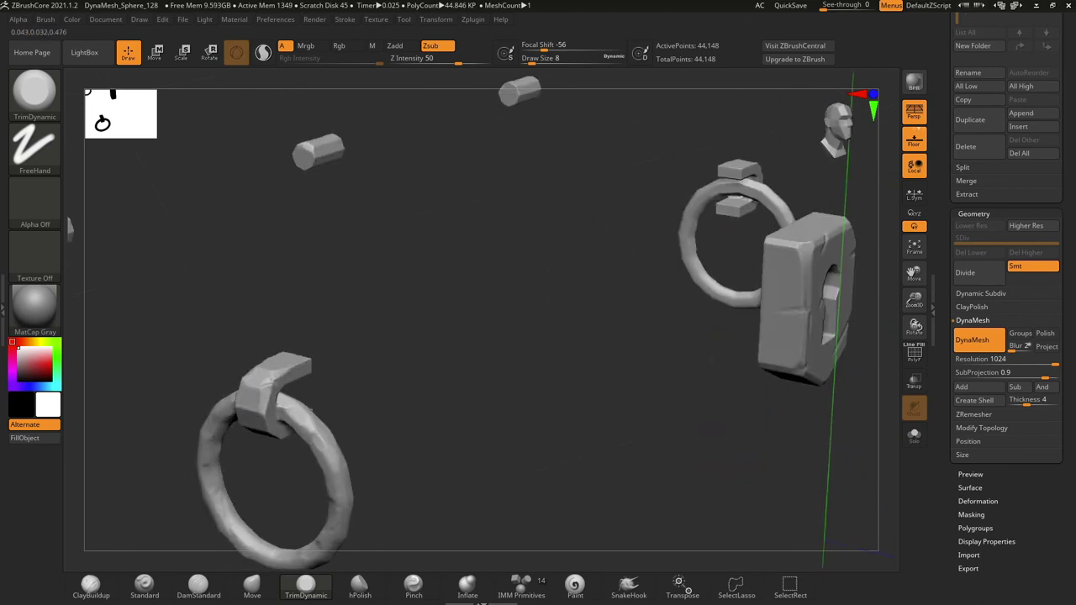
{"action": "left_click_drag", "start_coordinate": [854, 391], "coordinate": [915, 300]}
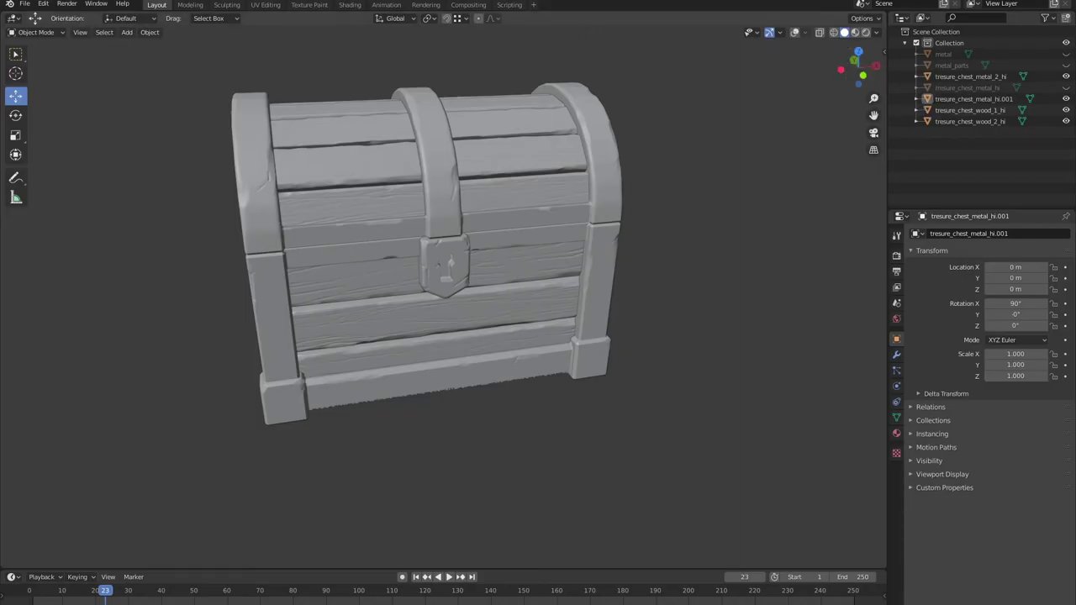
Orbit the assembled Blender chest to show its ring-handle side.
{"action": "mouse_move", "coordinate": [421, 252]}
{"action": "middle_mouse_down"}
{"action": "mouse_move", "coordinate": [521, 286]}
{"action": "mouse_move", "coordinate": [496, 286]}
{"action": "mouse_move", "coordinate": [706, 286]}
{"action": "mouse_move", "coordinate": [698, 319]}
{"action": "mouse_move", "coordinate": [672, 294]}
{"action": "middle_mouse_up"}
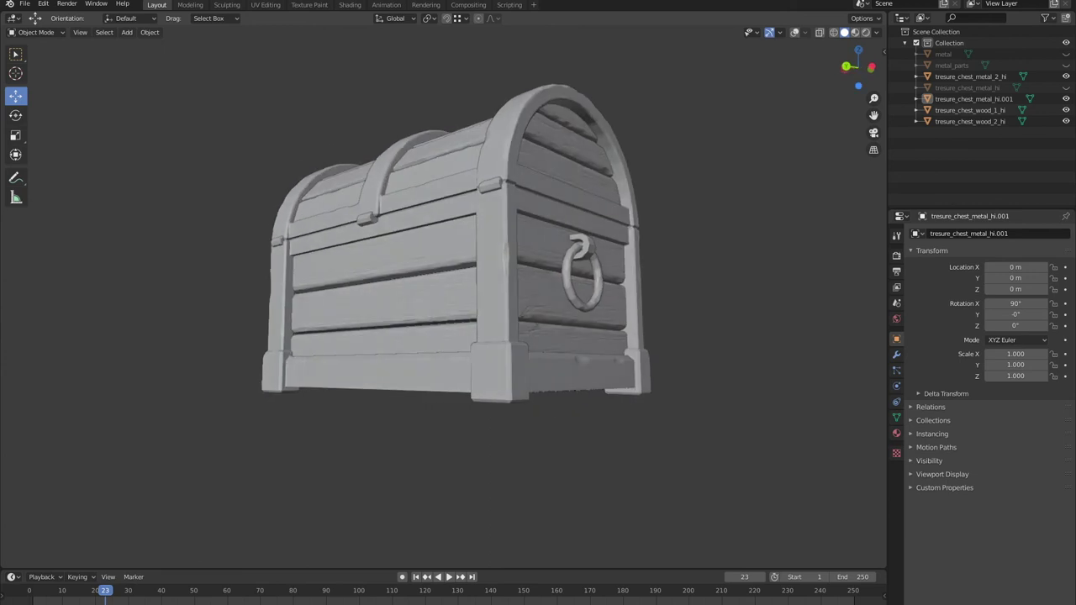